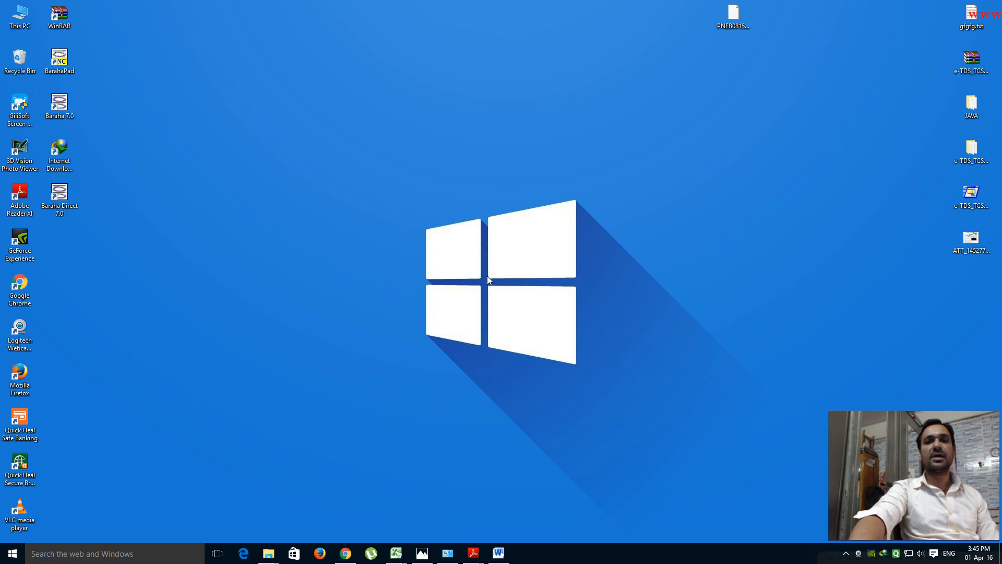
- Bring up the TDS 24Q 4th-quarter checklist in Word and review its required documents
left_click(498, 554)
scroll(397, 194, "up", 7)
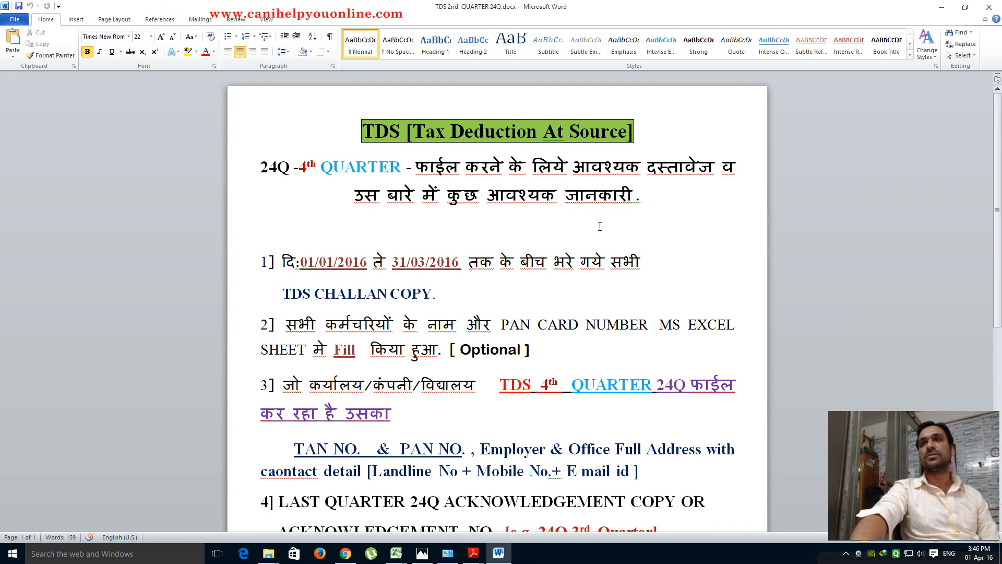
scroll(448, 238, "down", 1)
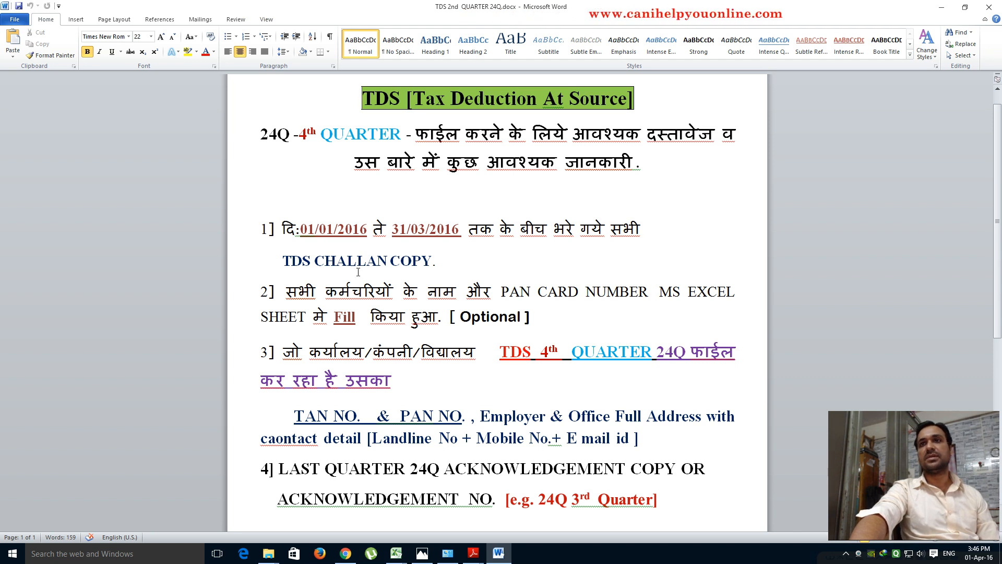
left_click(479, 557)
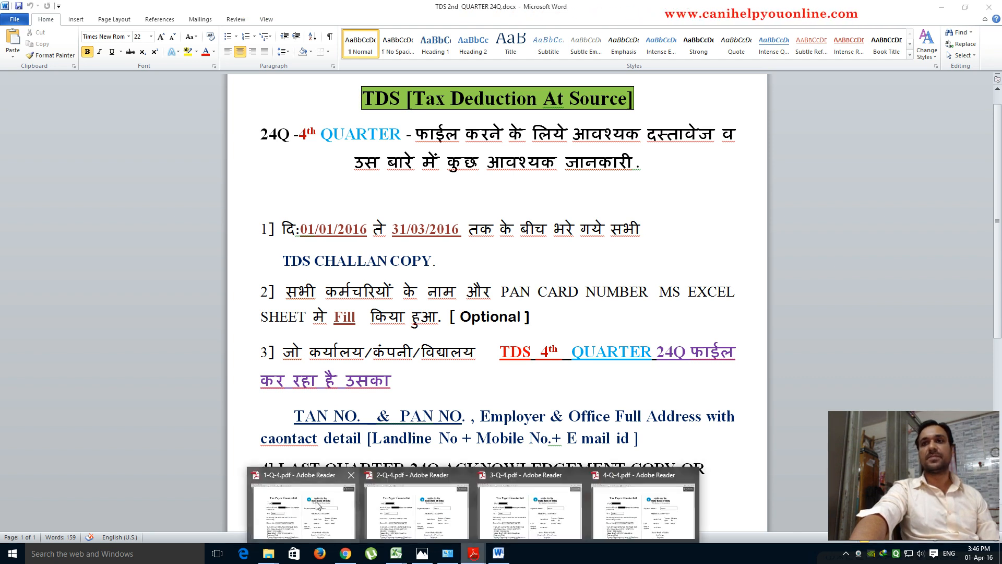
- View the 6500/- and 8000/- challan PDFs (1-Q-4.pdf, 2-Q-4.pdf), then minimize both Reader windows
left_click(316, 501)
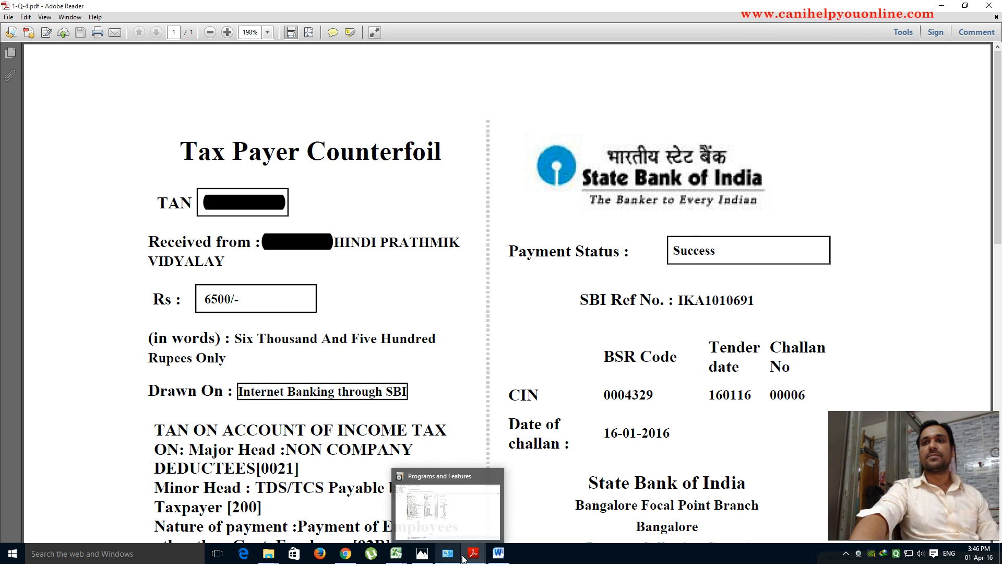
left_click(483, 556)
left_click(428, 505)
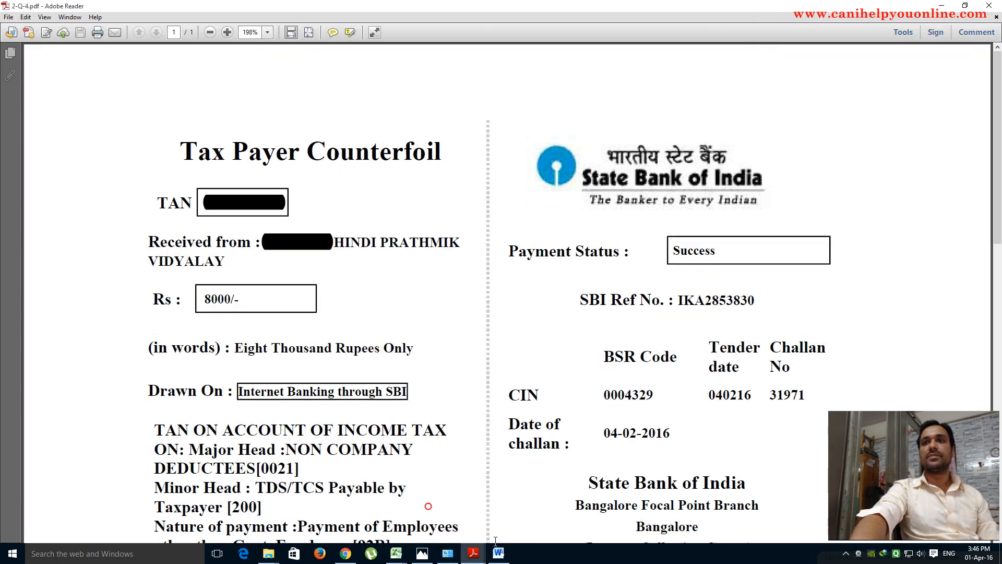
left_click(942, 6)
left_click(942, 5)
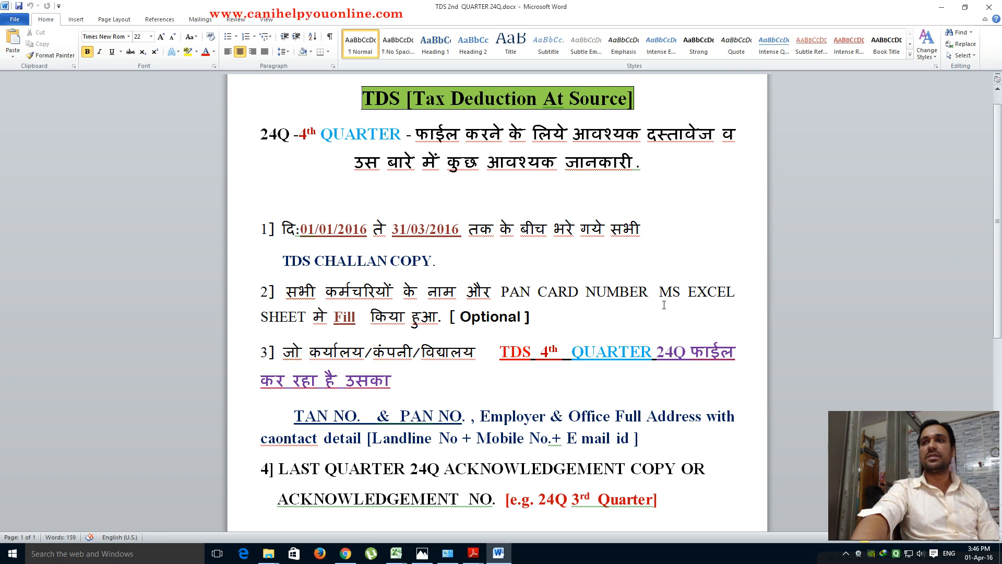
- Review the checklist's quarter due-date table, then bring up the Q3 24Q receipt image in Photos
scroll(655, 295, "down", 1)
scroll(654, 295, "down", 1)
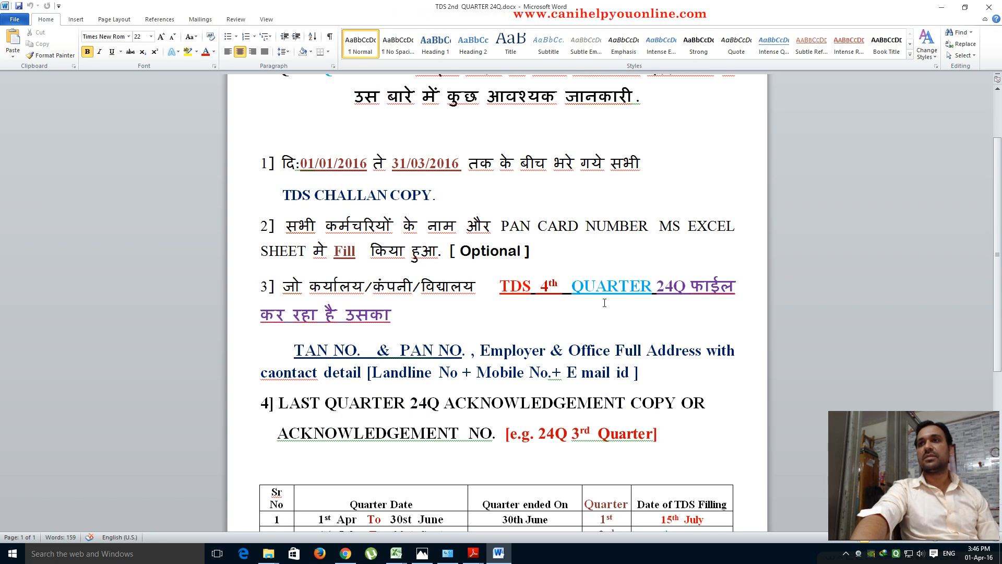
scroll(521, 310, "down", 1)
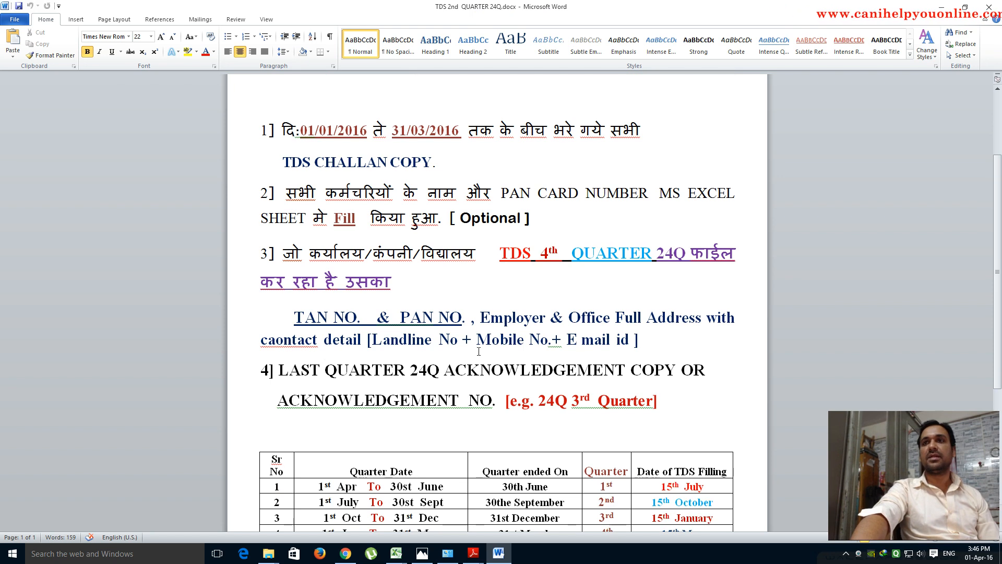
scroll(541, 334, "down", 3)
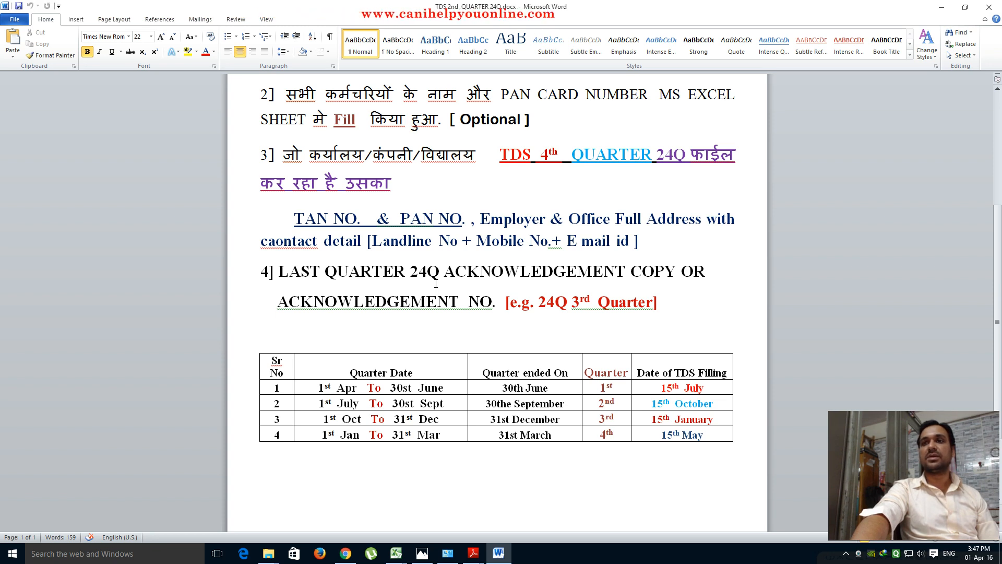
left_click(422, 553)
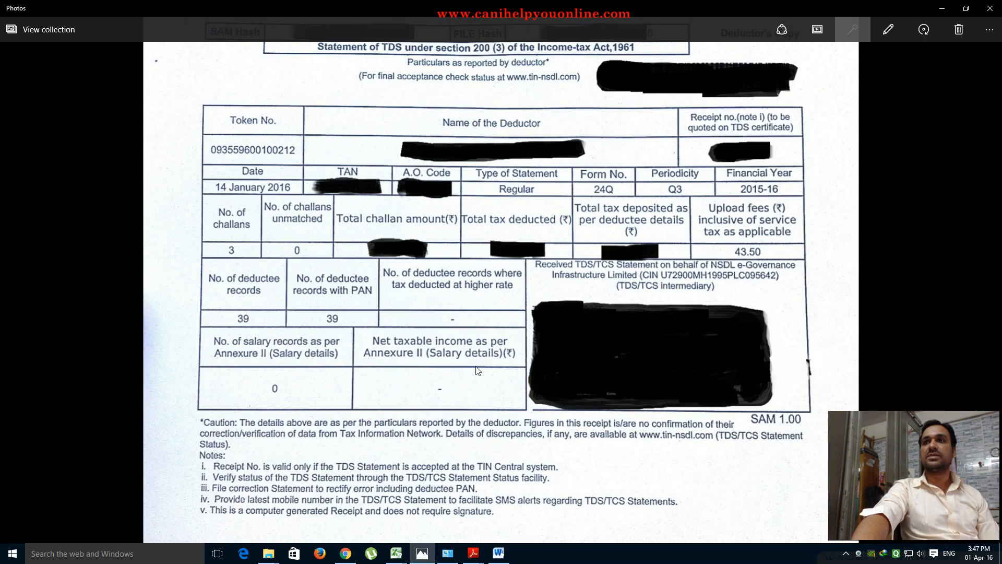
- Minimize the Photos window showing the Q3 24Q receipt
left_click(942, 9)
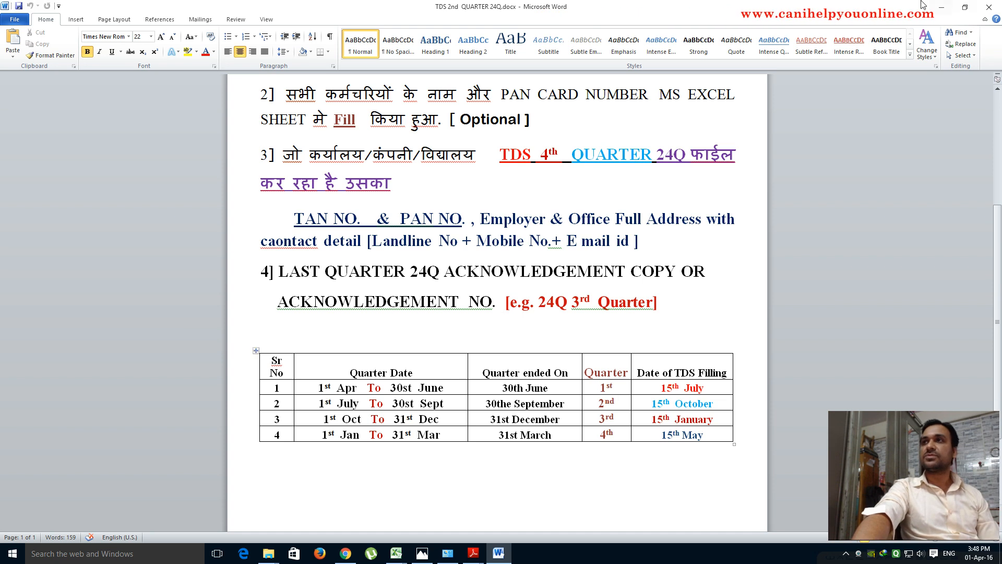
- Minimize the Word checklist document to reach the desktop
left_click(942, 8)
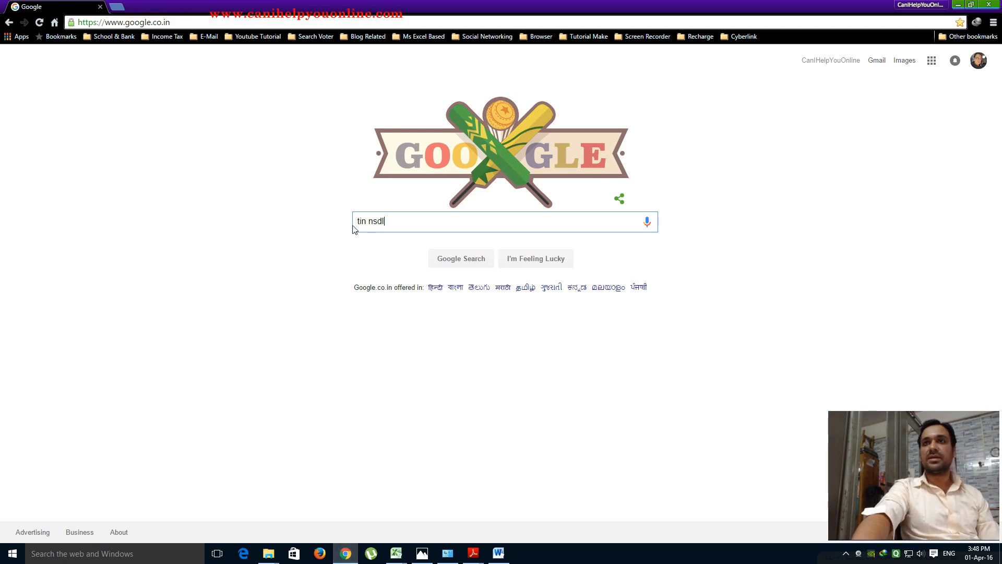
- Search Google for 'tin nsdl' and open the TIN-Nsdl result in a new tab
left_click(458, 263)
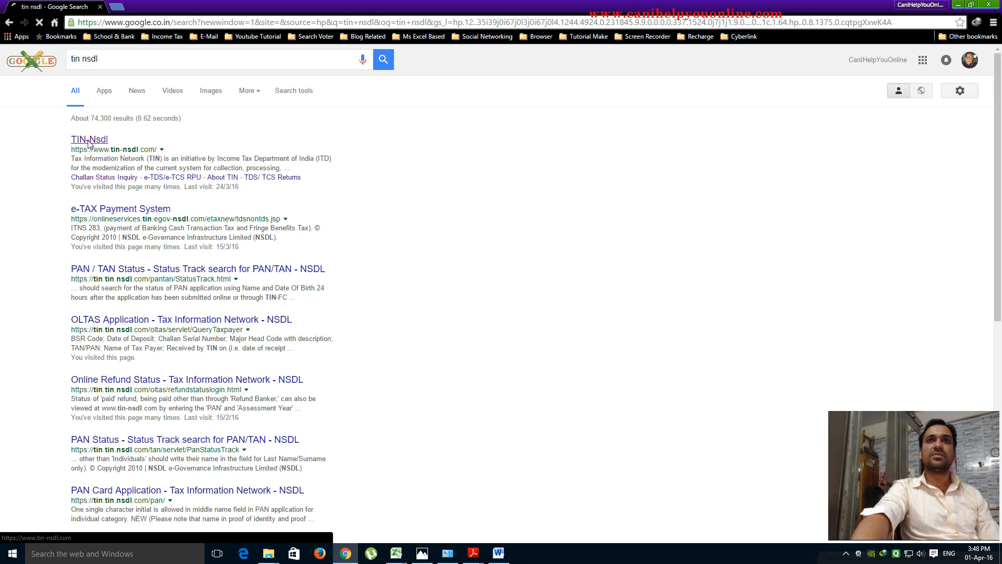
left_click(88, 142)
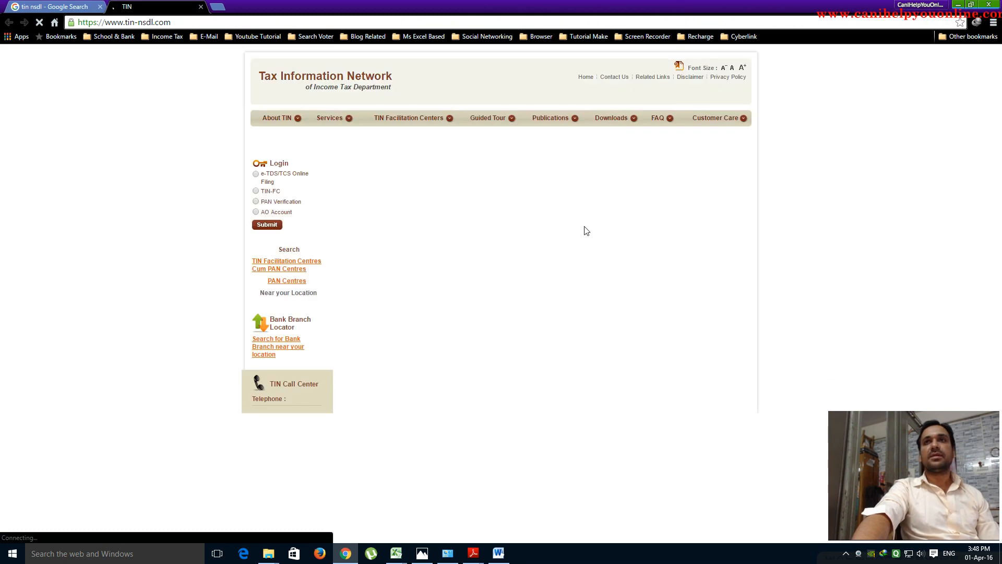
- Go through Downloads > Quarterly Returns > Regular to the e-TDS/e-TCS RPU version 1.4 page
left_click(607, 119)
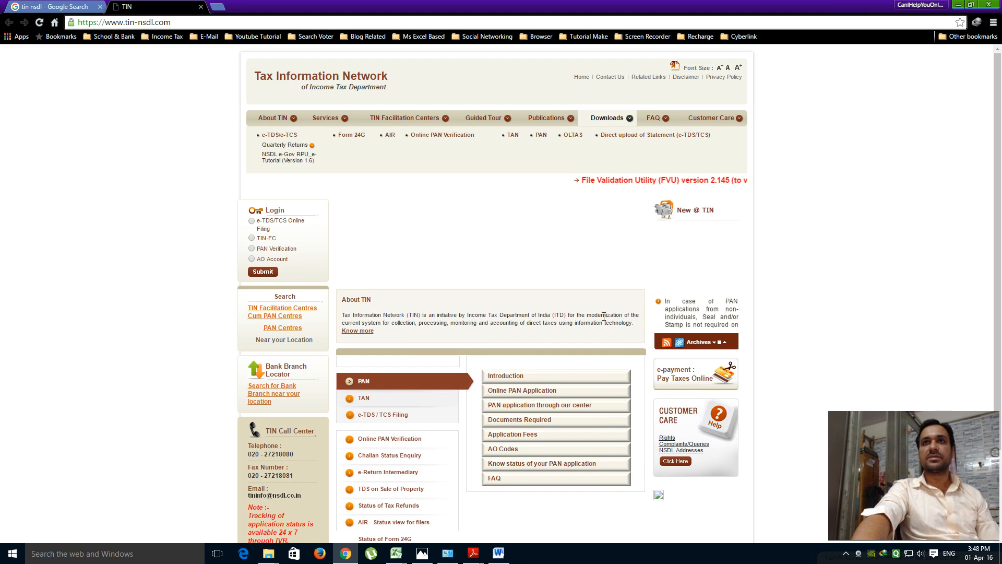
mouse_move(297, 149)
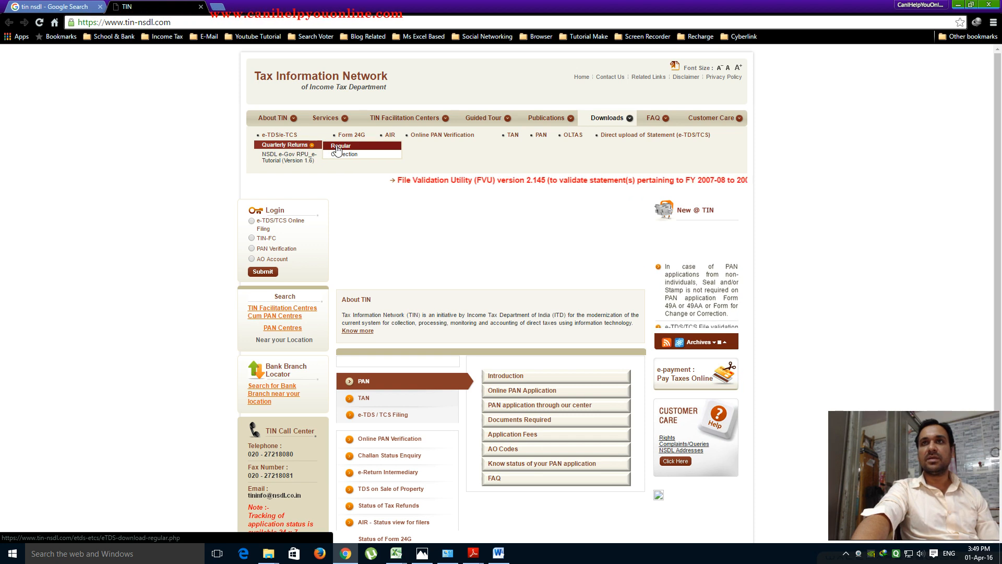
left_click(338, 149)
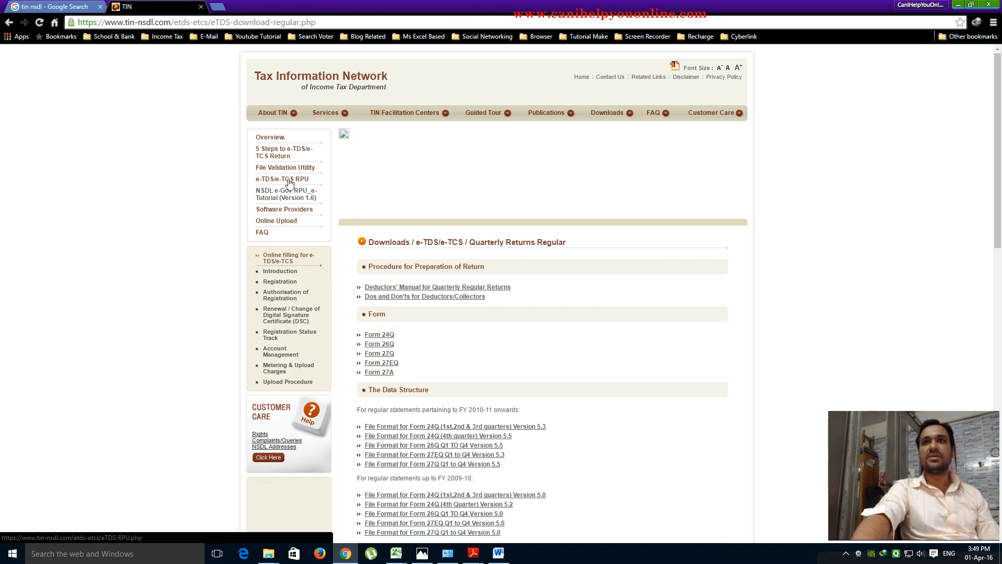
left_click(290, 181)
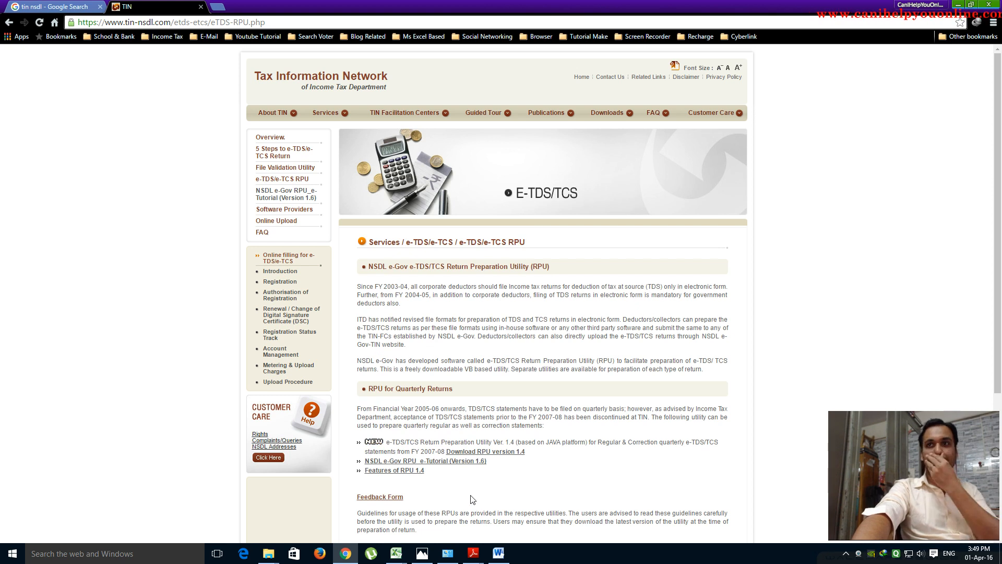
scroll(497, 449, "down", 2)
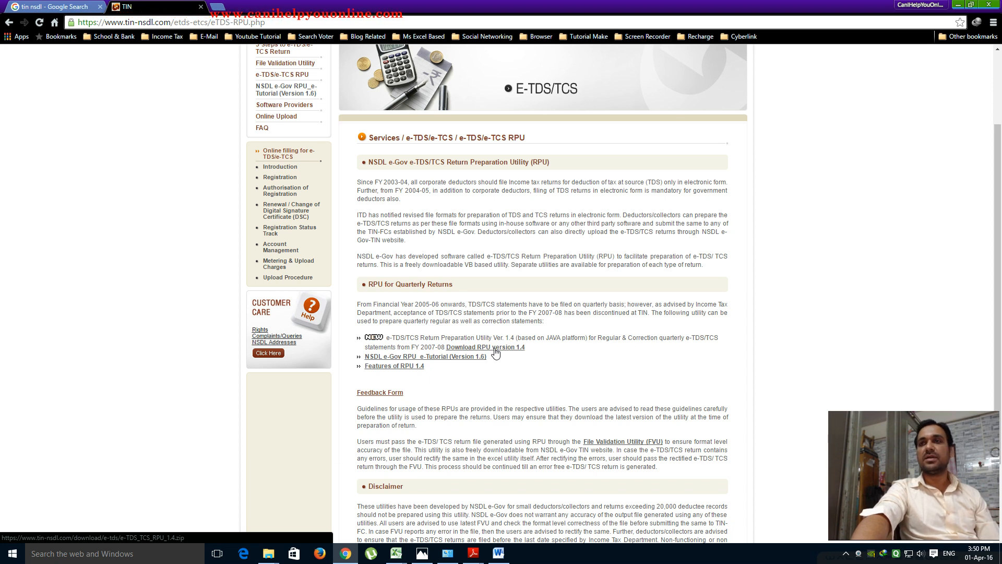
- Start the RPU 1.4 download, confirm the duplicate, close IDM's window and minimize Chrome
left_click(494, 349)
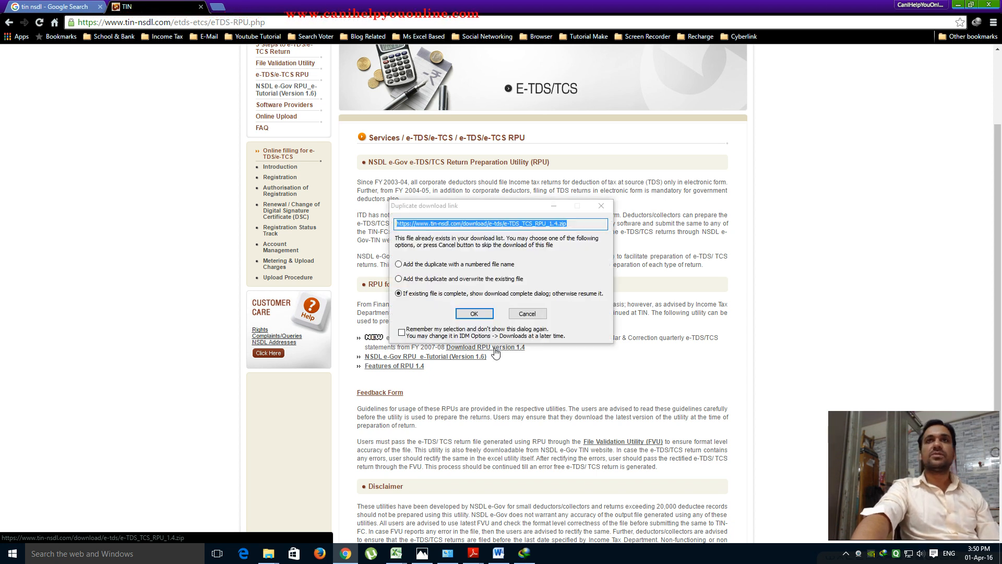
left_click(473, 314)
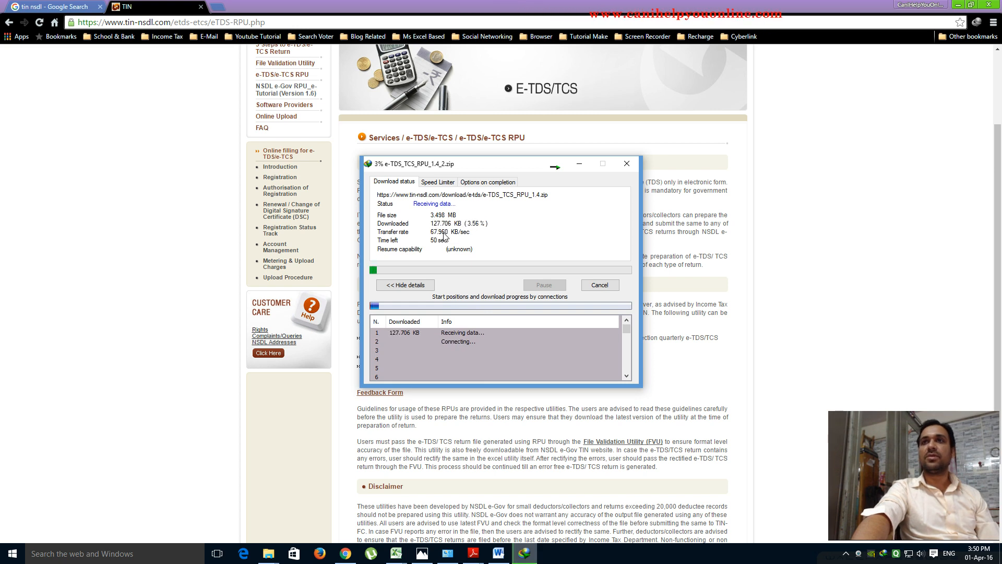
left_click(600, 285)
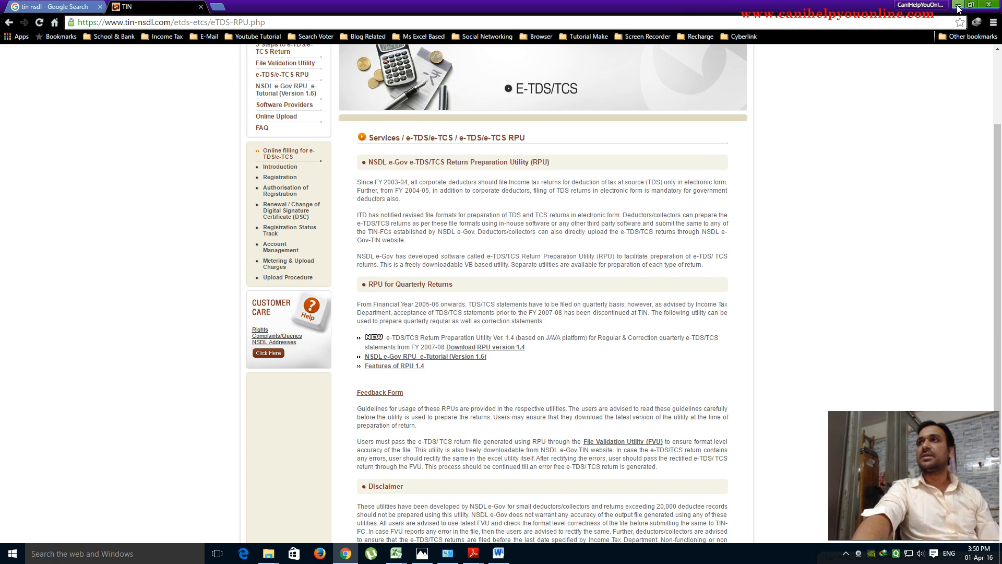
left_click(958, 4)
left_click_drag(973, 63, 971, 68)
left_click(756, 172)
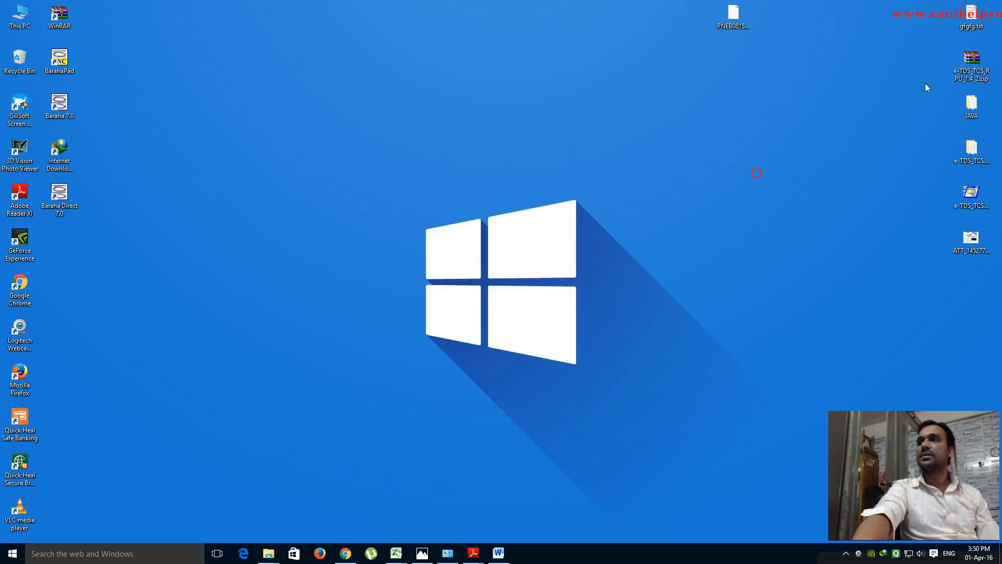
- Open the desktop's e-TDS_TCS_RPU ZIP archive in WinRAR
right_click(966, 67)
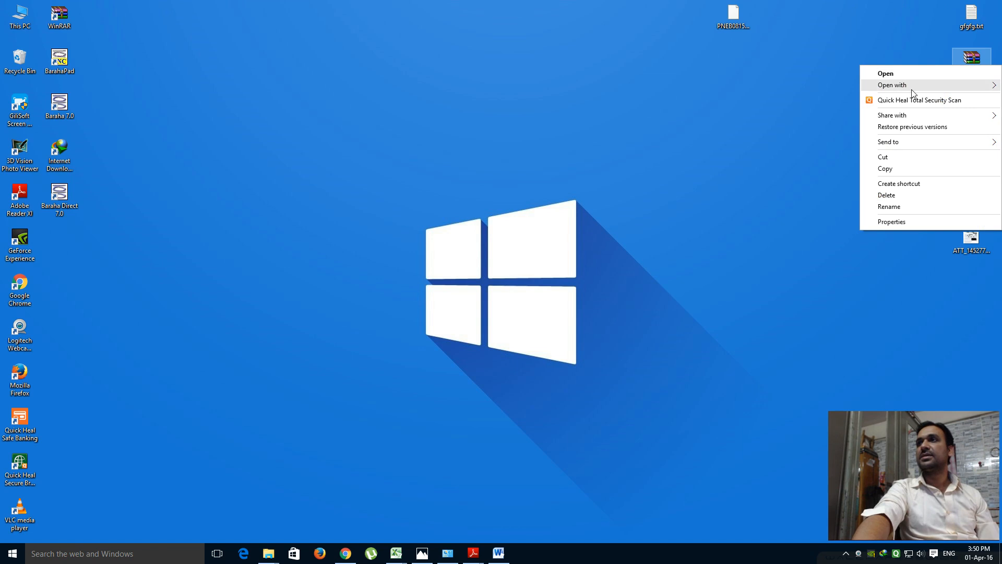
left_click(779, 165)
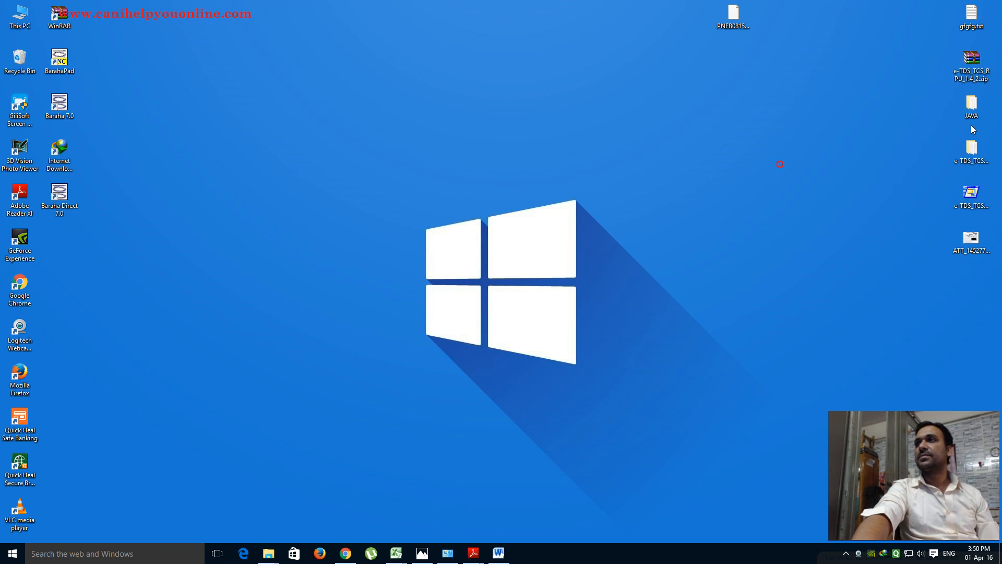
right_click(968, 68)
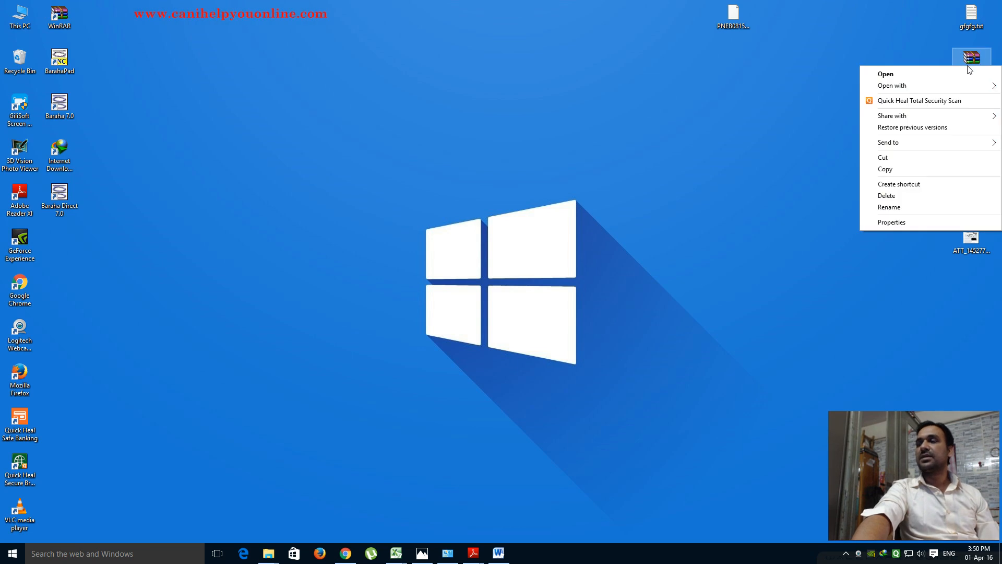
left_click(752, 258)
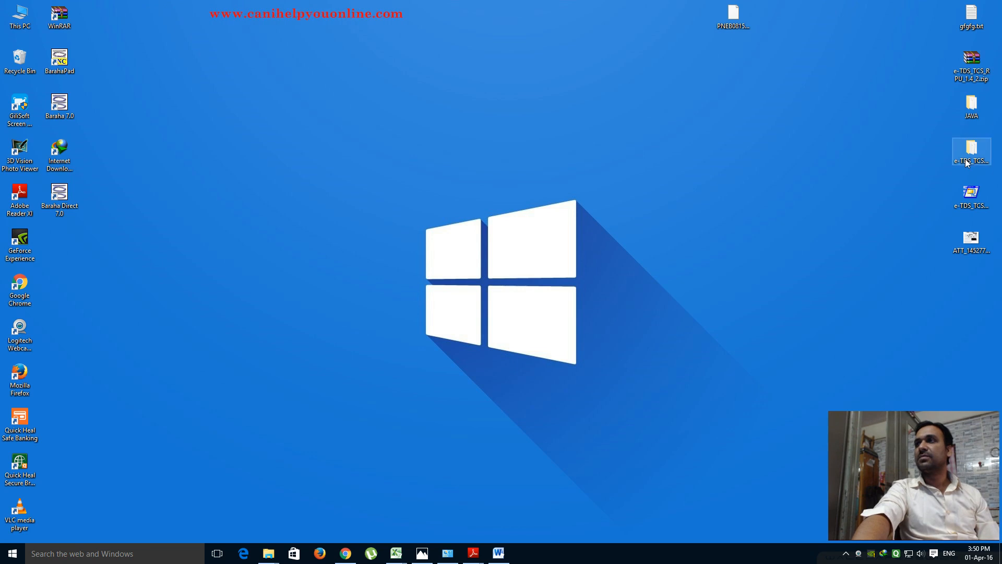
right_click(963, 65)
mouse_move(935, 81)
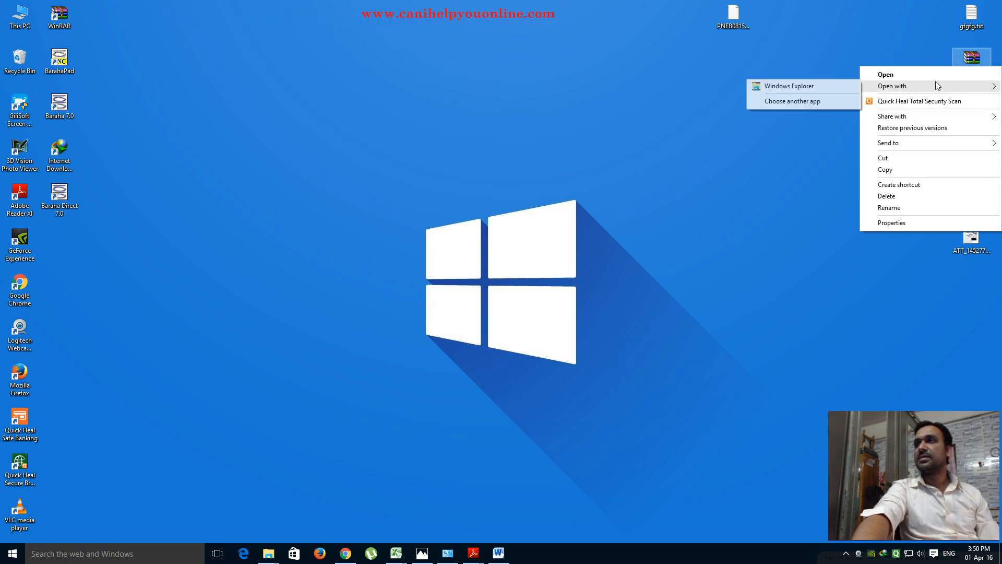
double_click(972, 62)
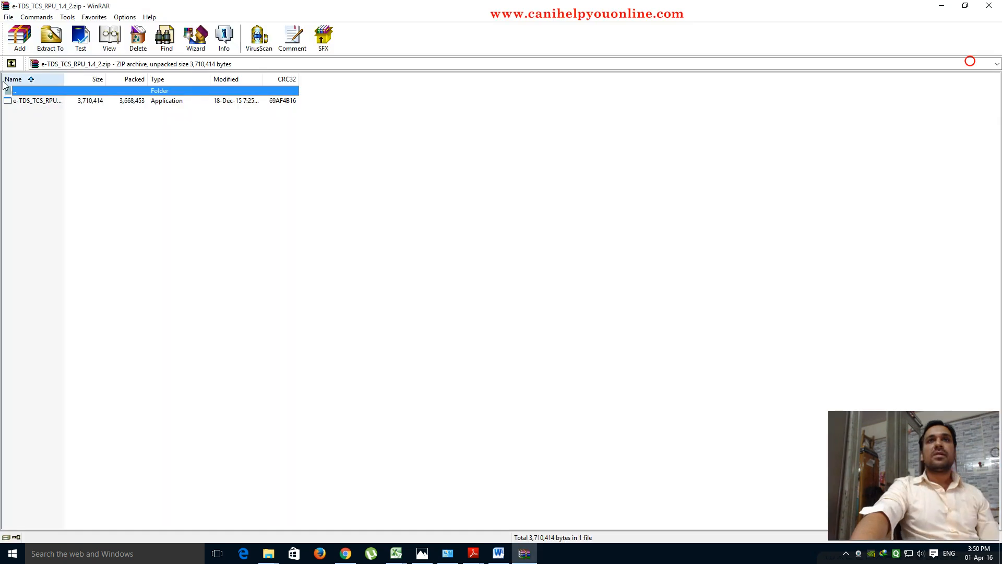
- Extract the archive to the Desktop, replacing the existing e-TDS_TCS_RPU_1.4.exe, and close WinRAR
left_click(50, 36)
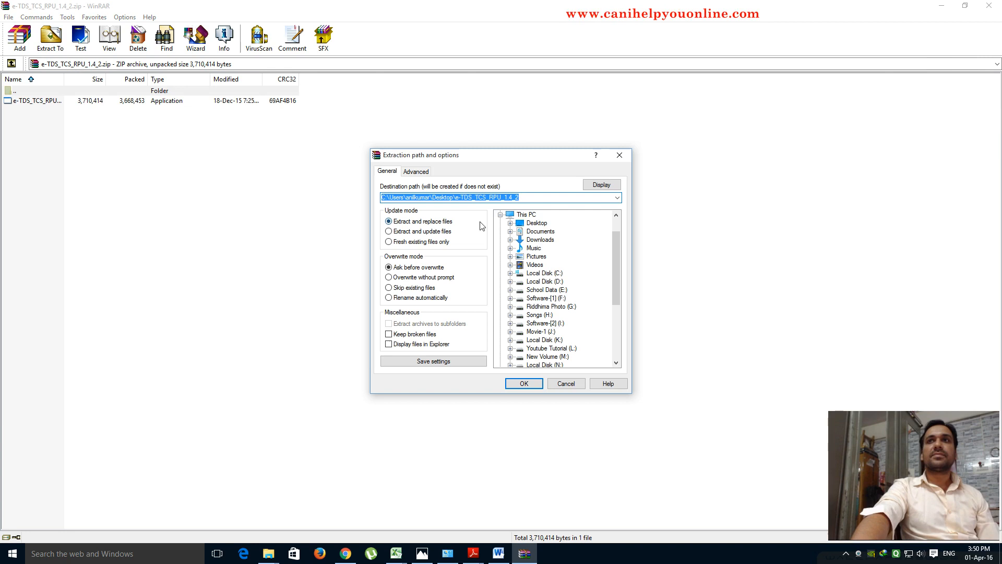
left_click(603, 185)
left_click_drag(615, 258, 616, 224)
left_click(514, 215)
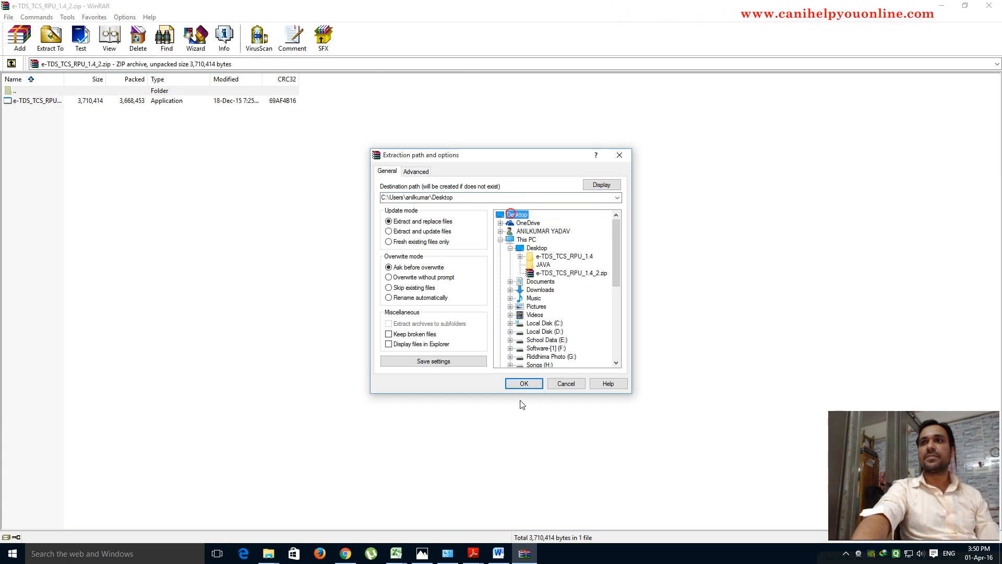
left_click(523, 383)
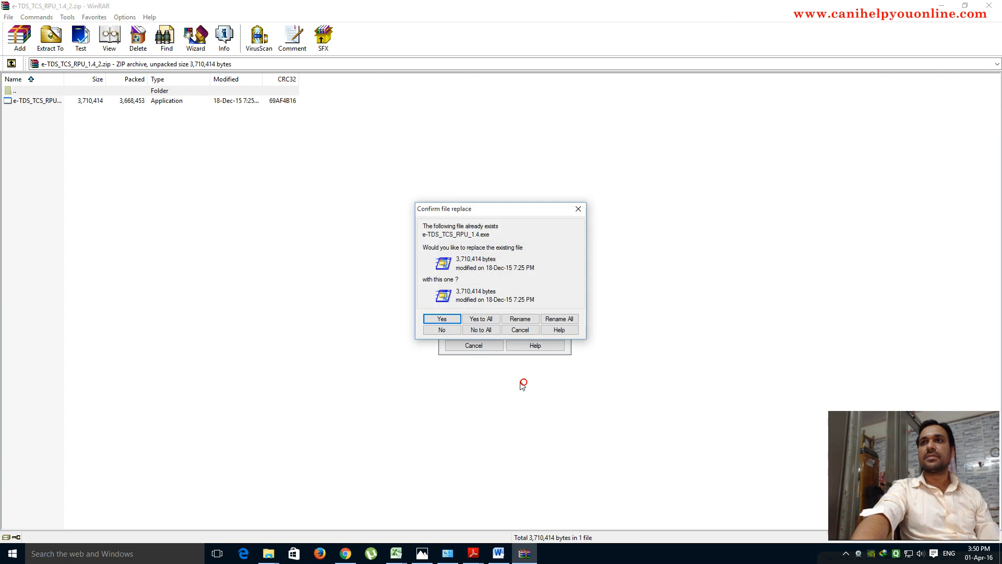
left_click(479, 319)
left_click(989, 6)
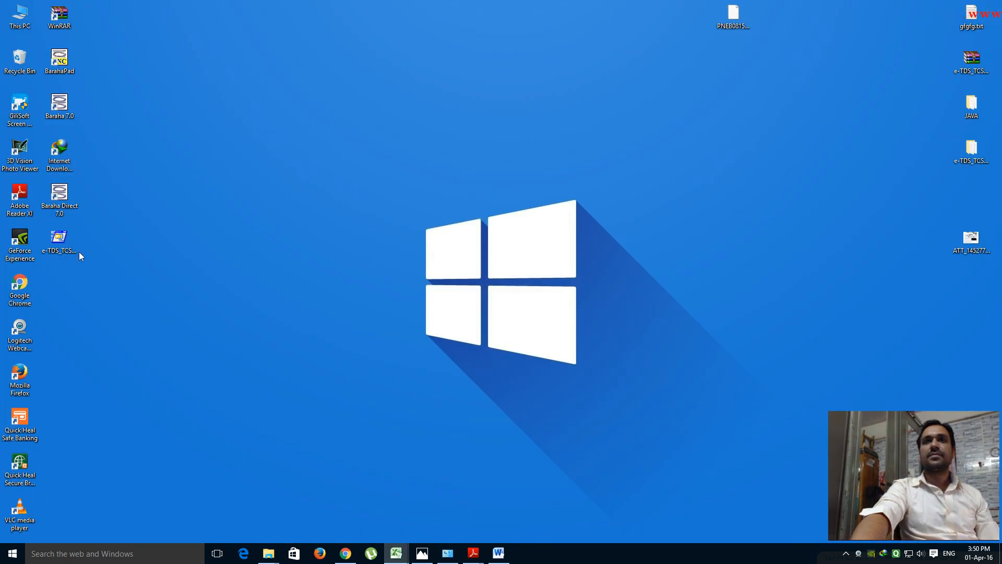
- Launch the e-TDS_TCS_RPU_1.4.exe self-extractor from the desktop
left_click(65, 242)
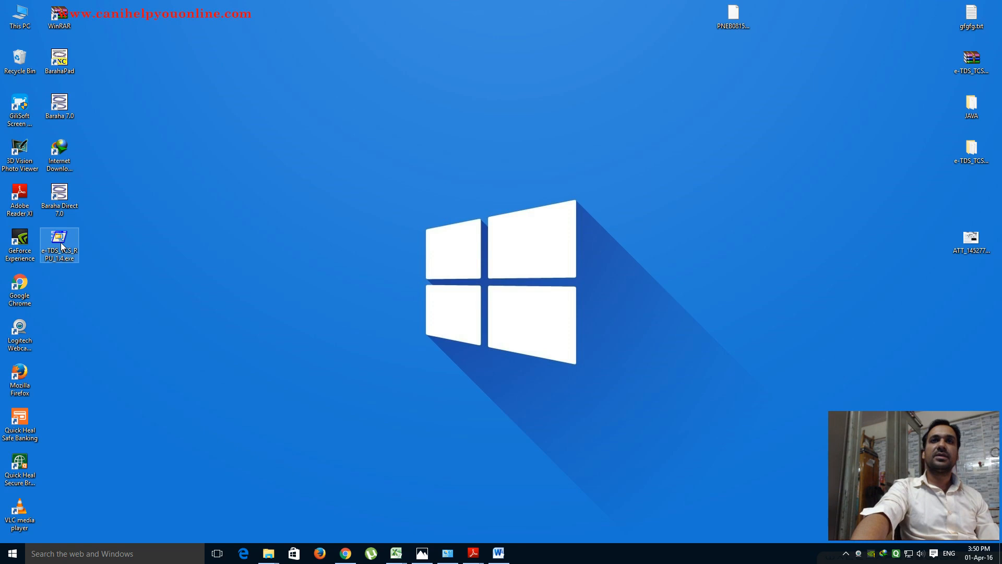
right_click(62, 246)
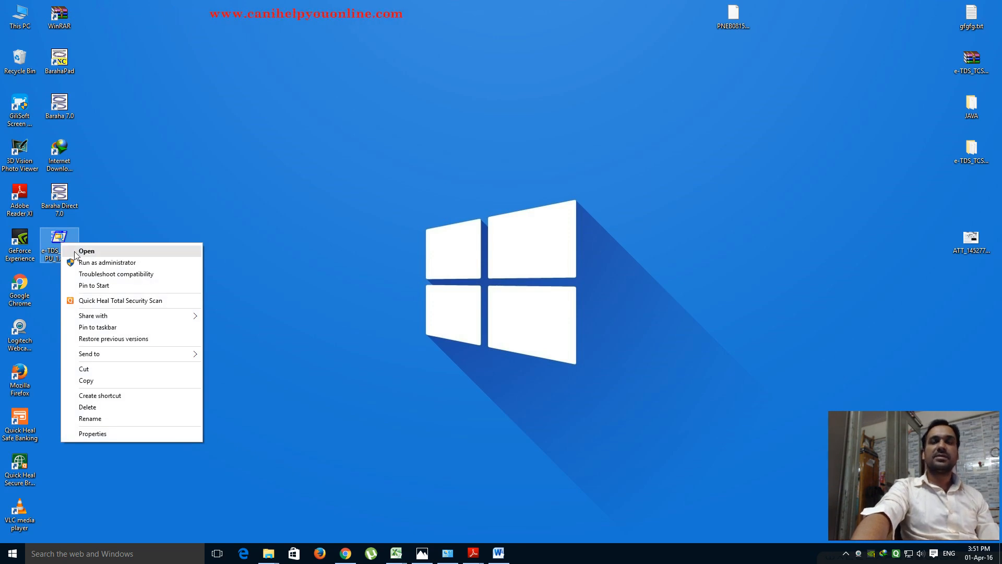
left_click(86, 251)
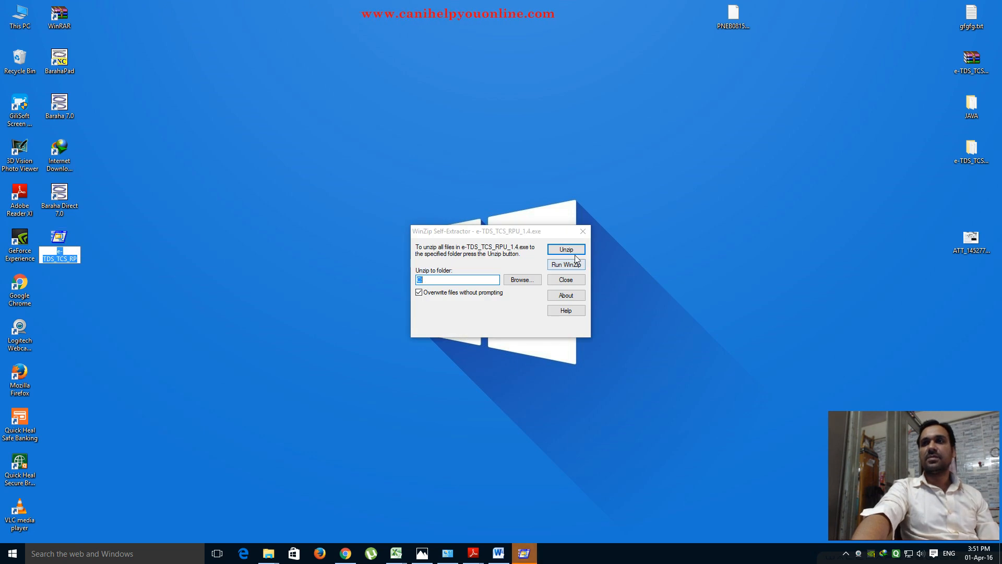
left_click(586, 230)
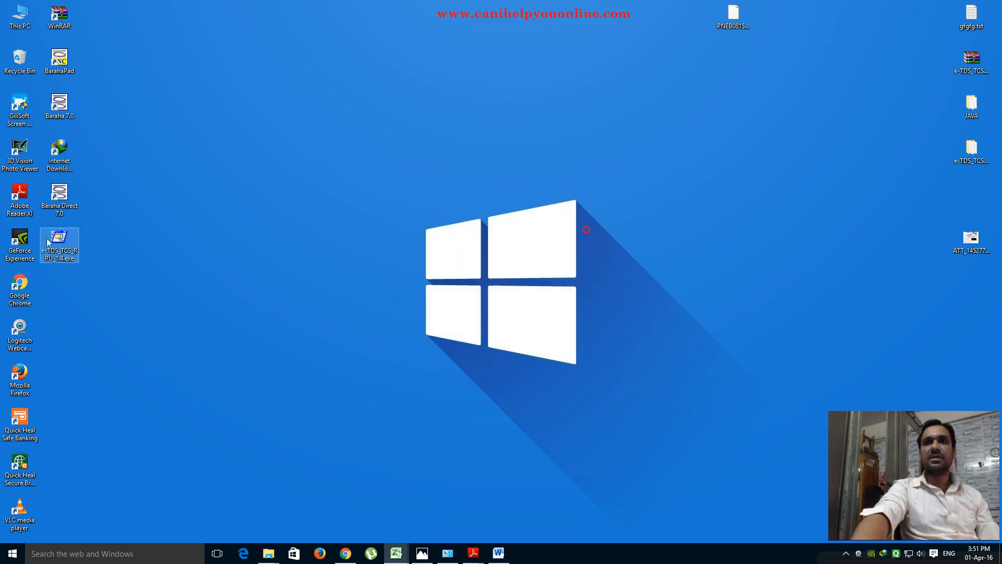
double_click(65, 245)
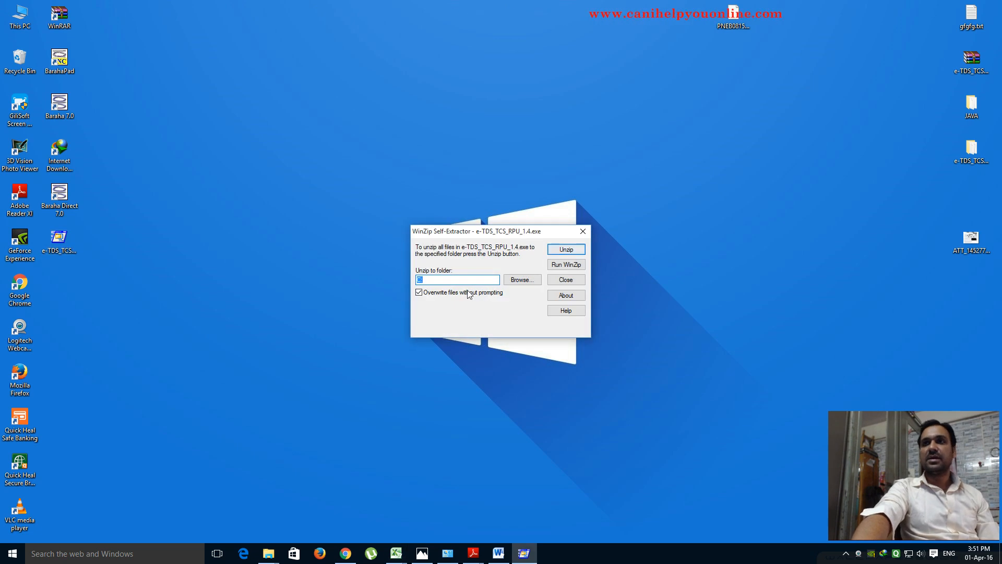
- Unzip all 15 RPU files into the Desktop folder and dismiss the success message
left_click(520, 281)
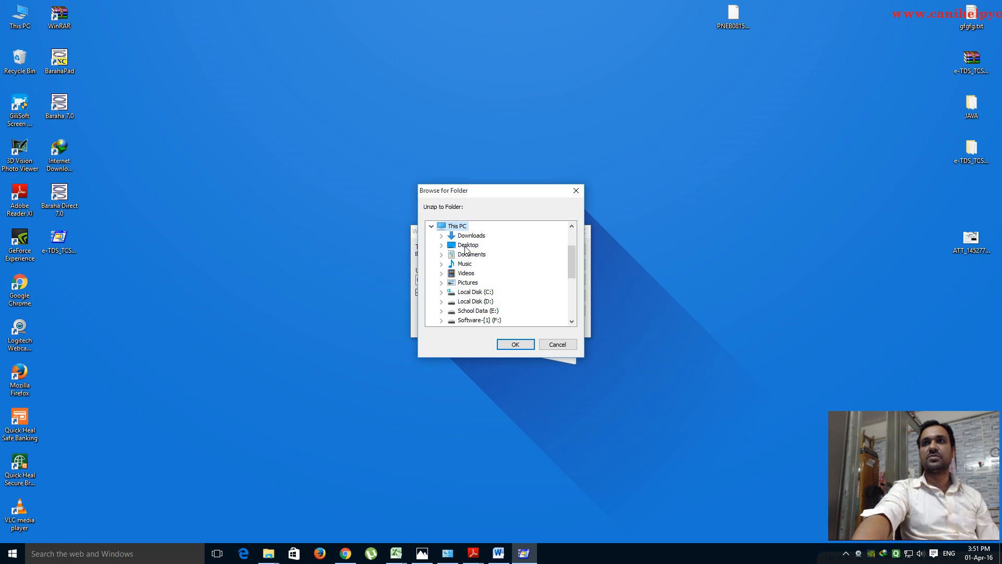
left_click(515, 345)
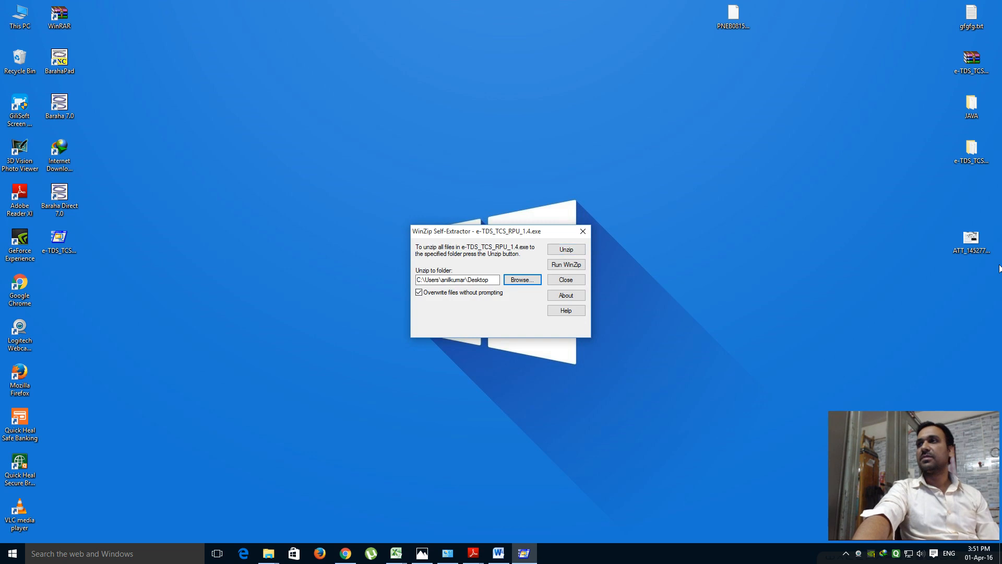
left_click(963, 159)
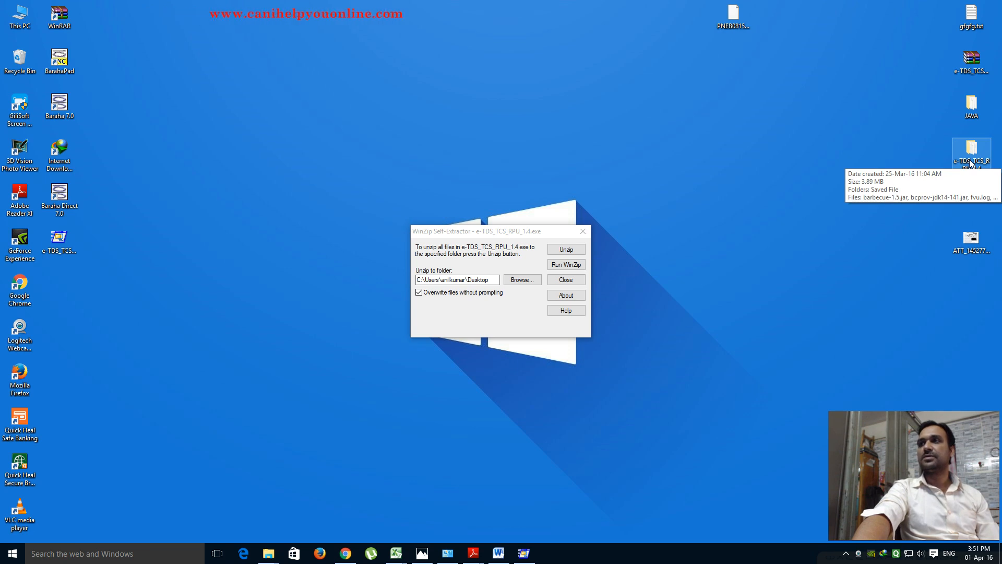
left_click(577, 248)
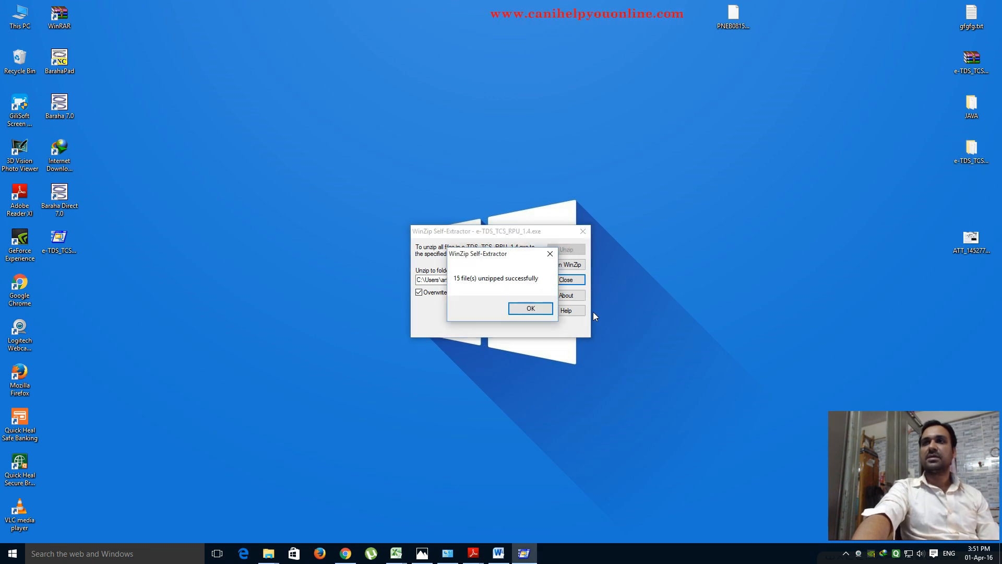
left_click(528, 310)
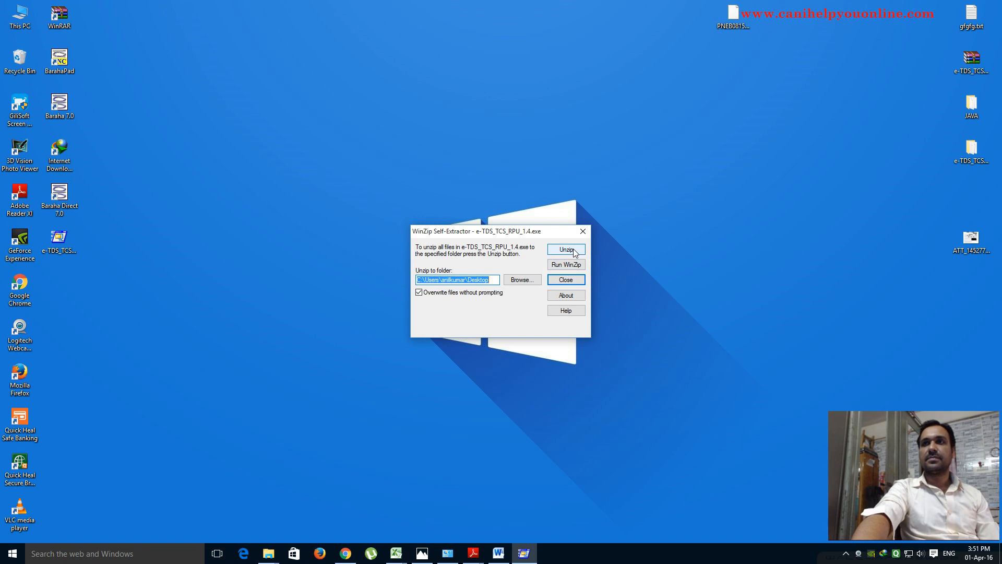
- Try renaming the RPU folder, dismiss the folder-in-use warning, and close the self-extractor
right_click(967, 156)
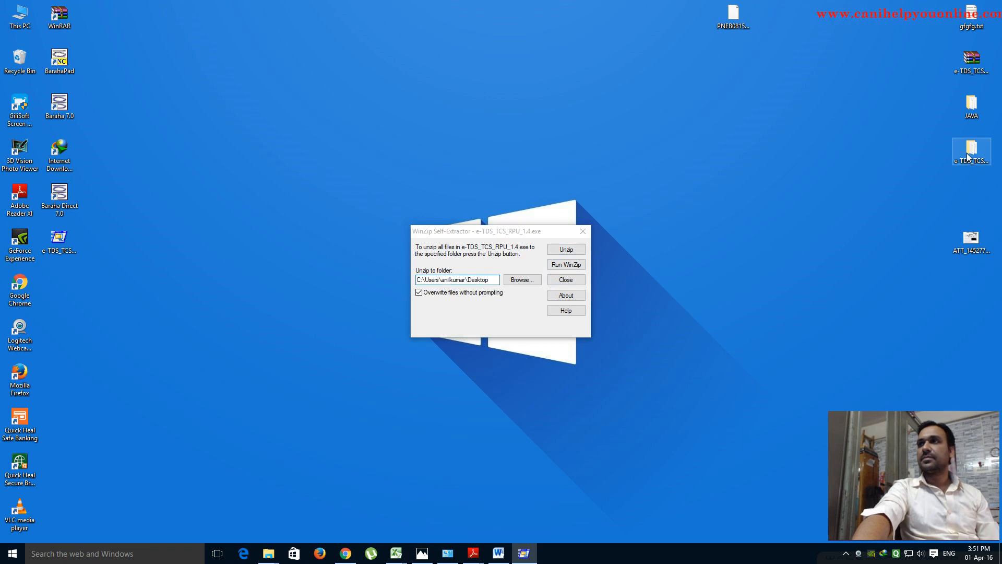
left_click(876, 365)
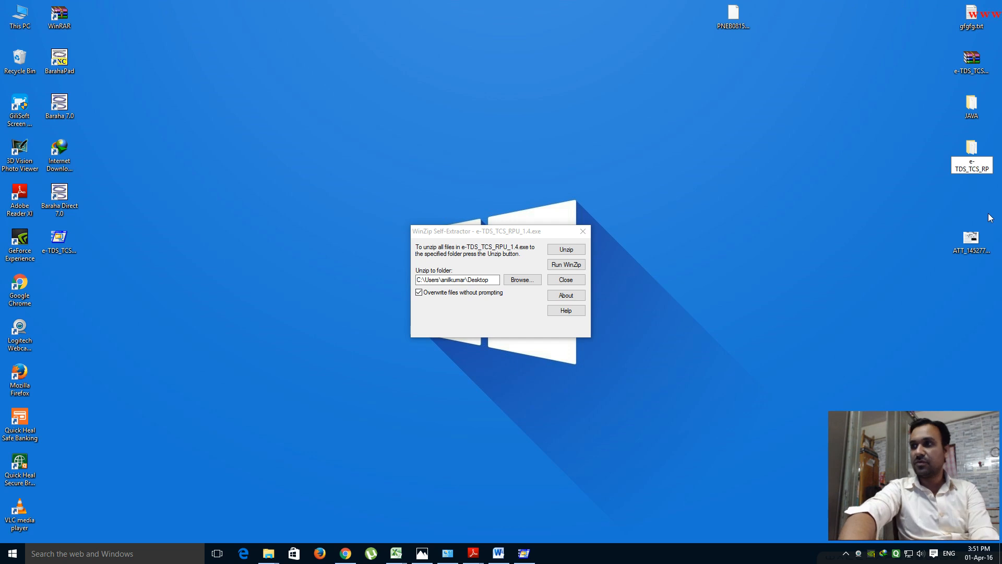
key("Return")
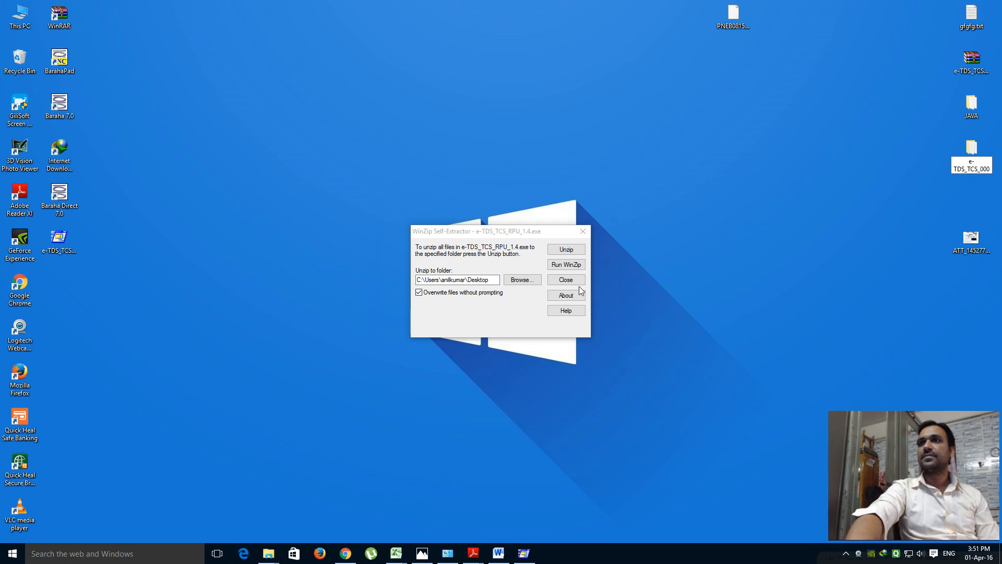
left_click(543, 304)
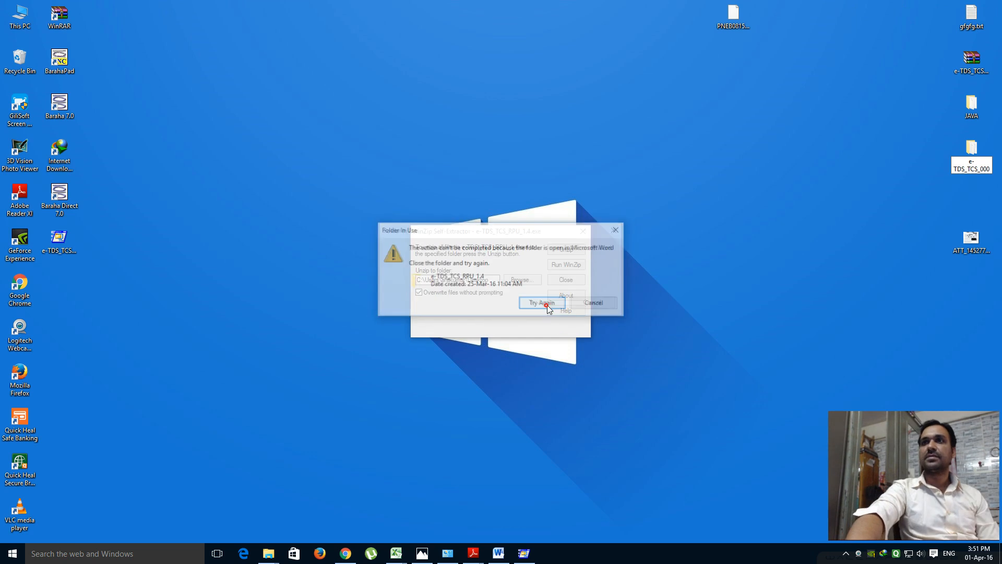
left_click(596, 304)
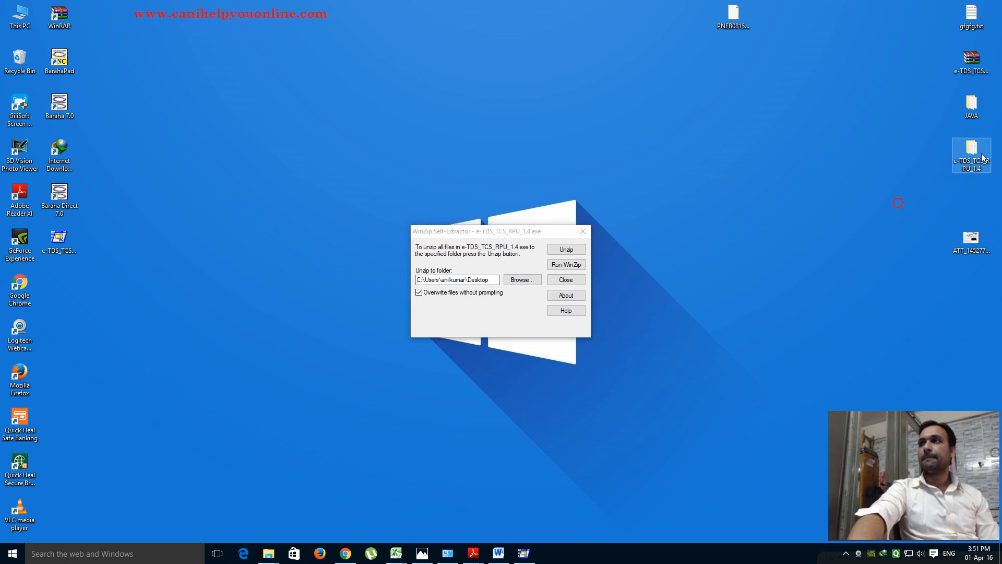
left_click(583, 230)
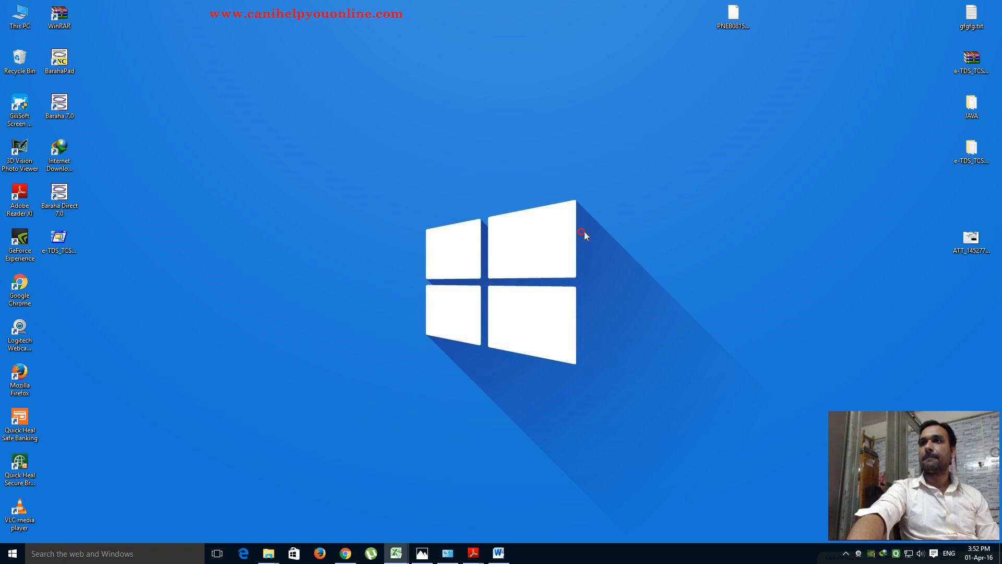
- Retry prefixing the folder name with 'AA'; the folder-in-use warning blocks it again
right_click(971, 151)
left_click(886, 357)
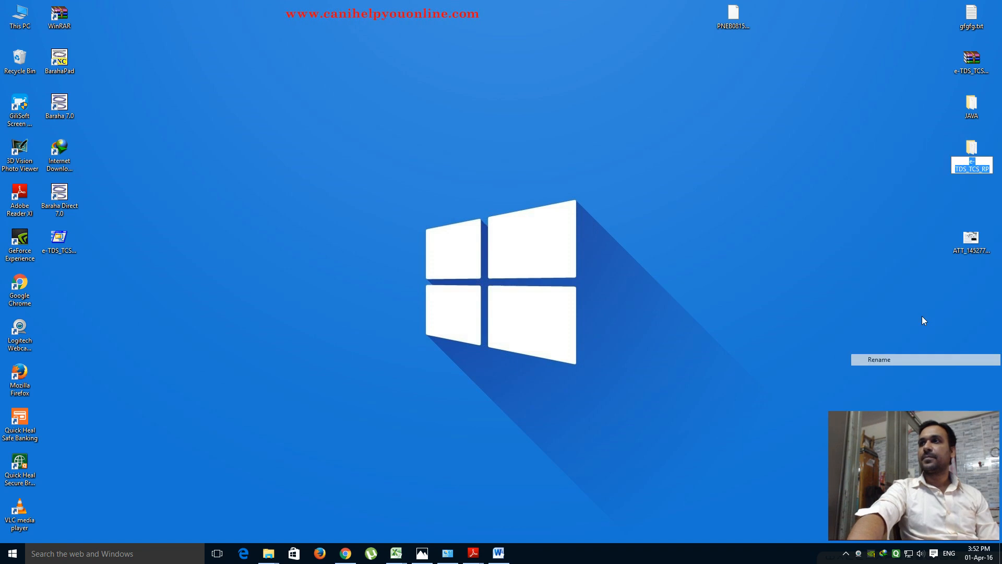
left_click(970, 161)
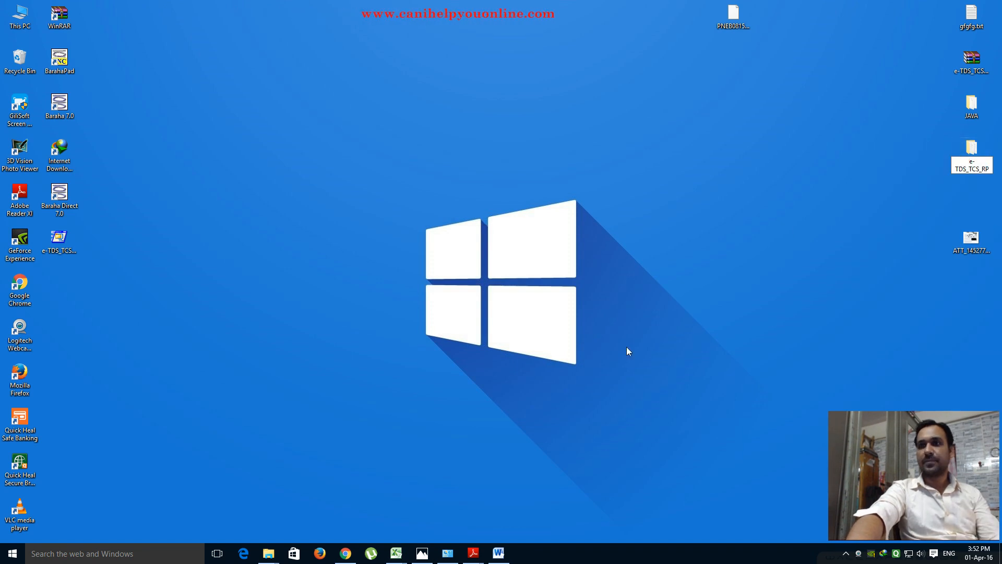
type("AA")
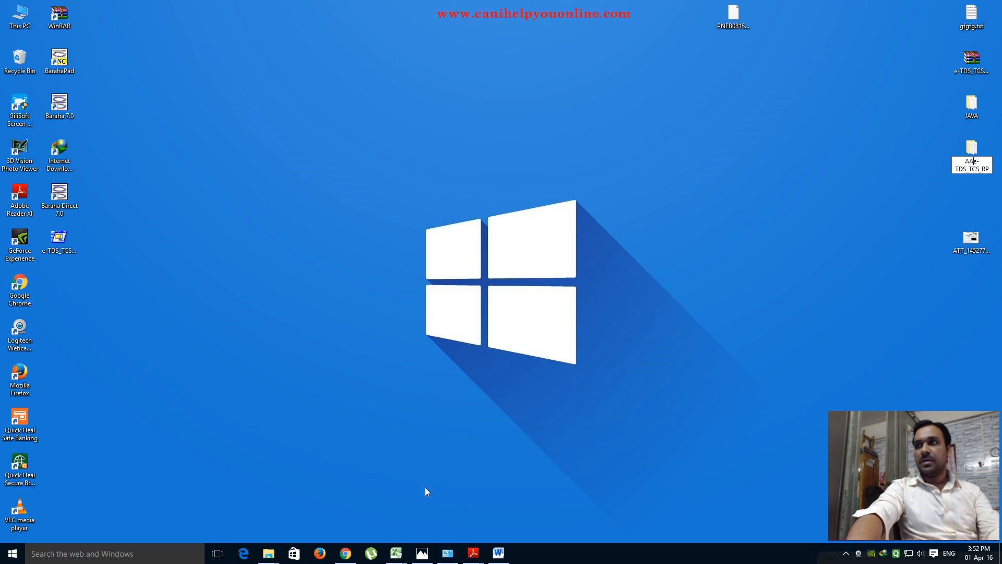
left_click(457, 295)
left_click(751, 238)
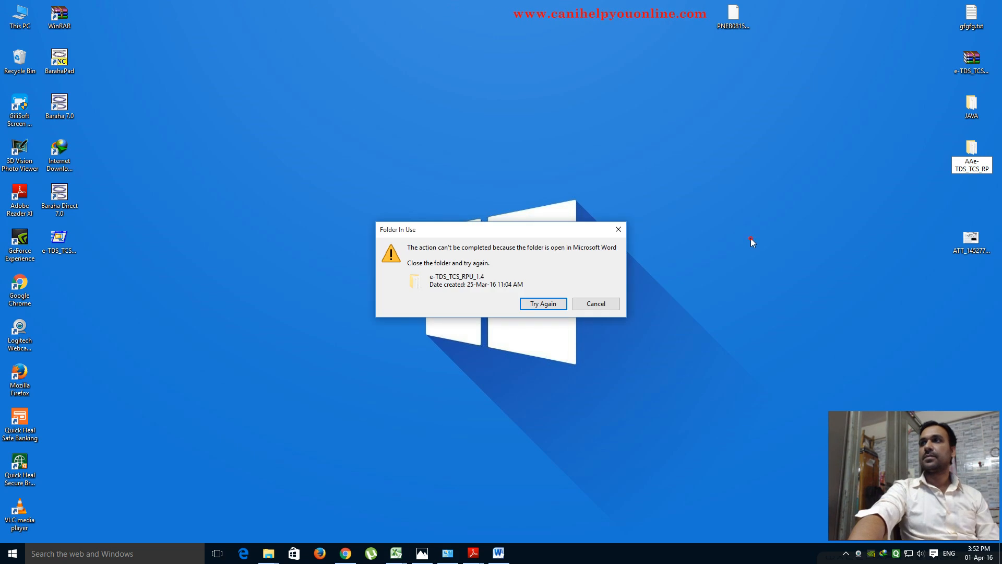
left_click(530, 307)
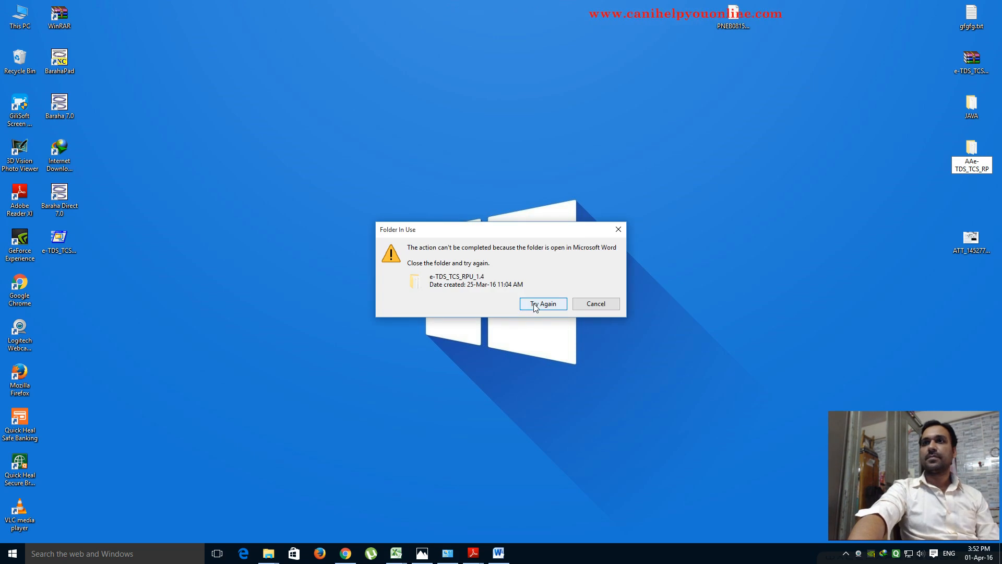
left_click(534, 304)
left_click(534, 305)
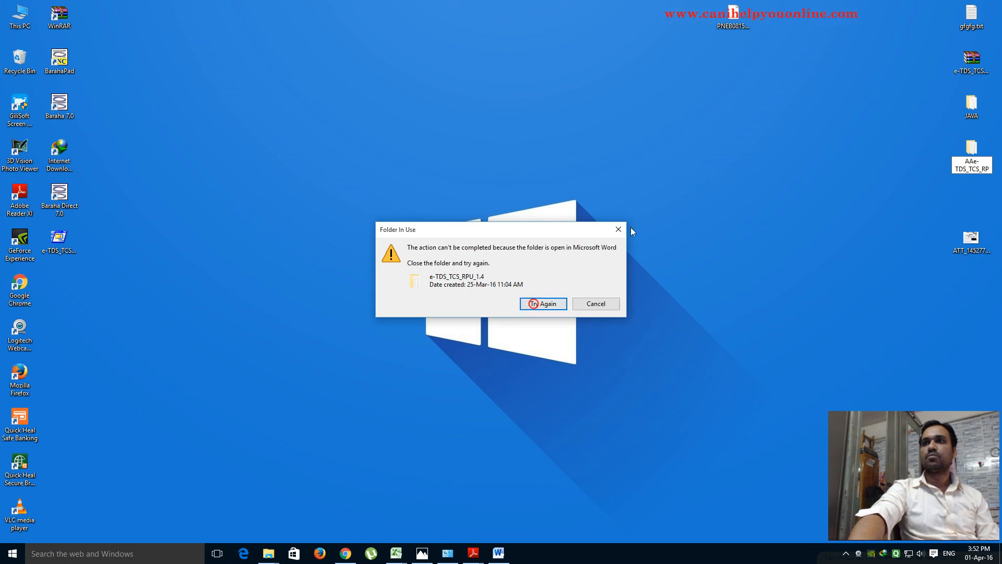
left_click(621, 229)
- Close the Word document locking the folder, then rename it aae-TDS_TCS_RPU_1.4
left_click(502, 555)
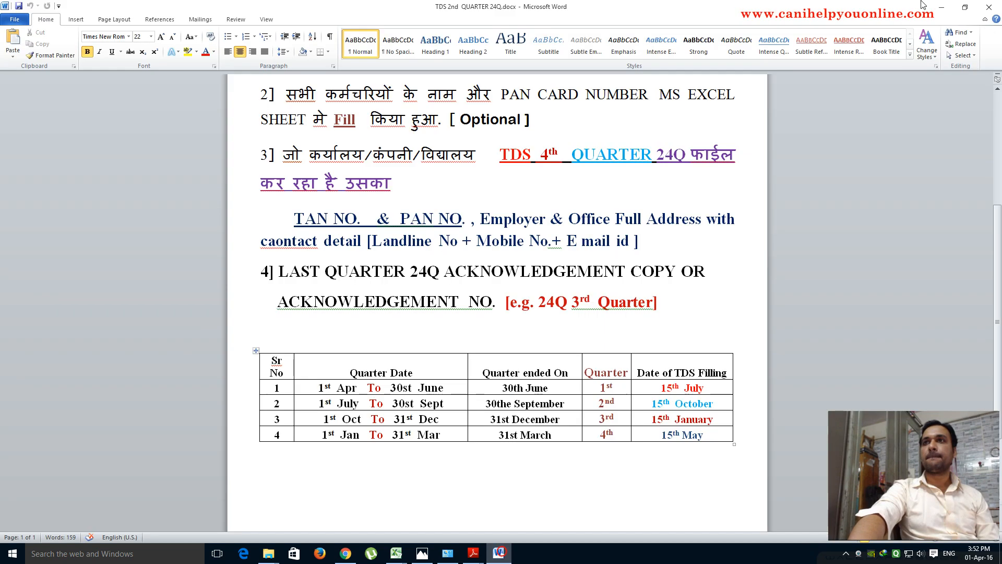
left_click(990, 5)
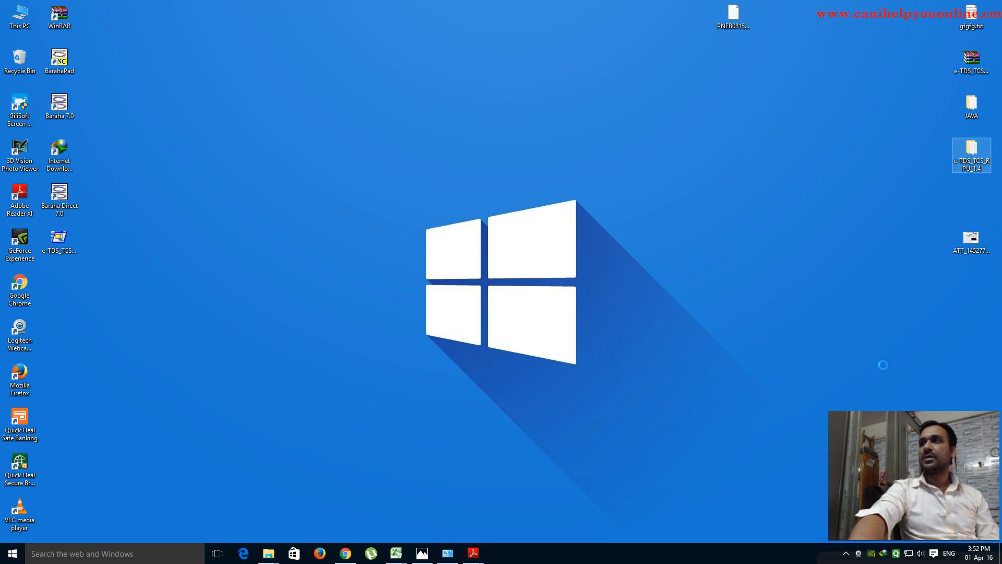
key("shift+F10")
left_click(882, 372)
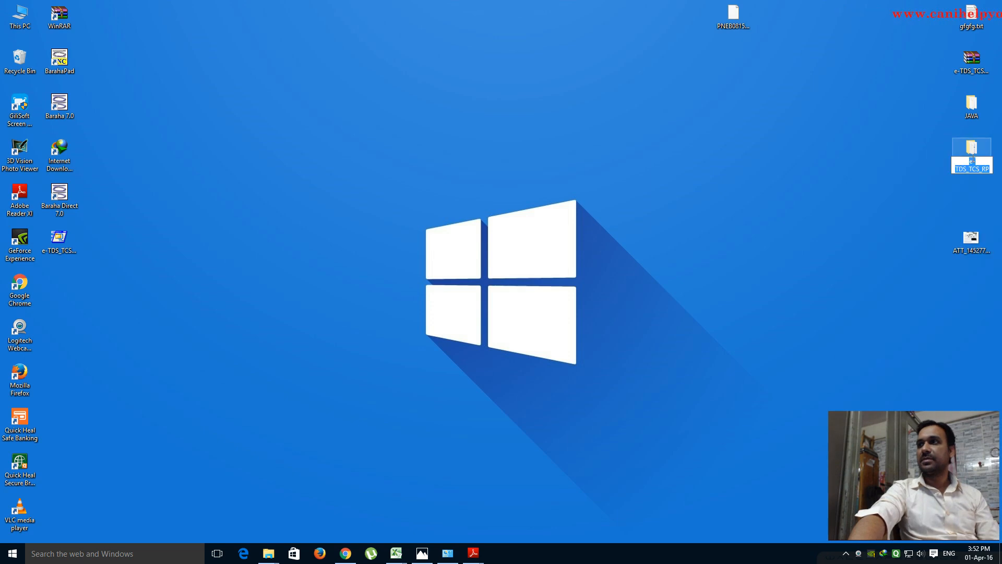
type("aa")
left_click(794, 213)
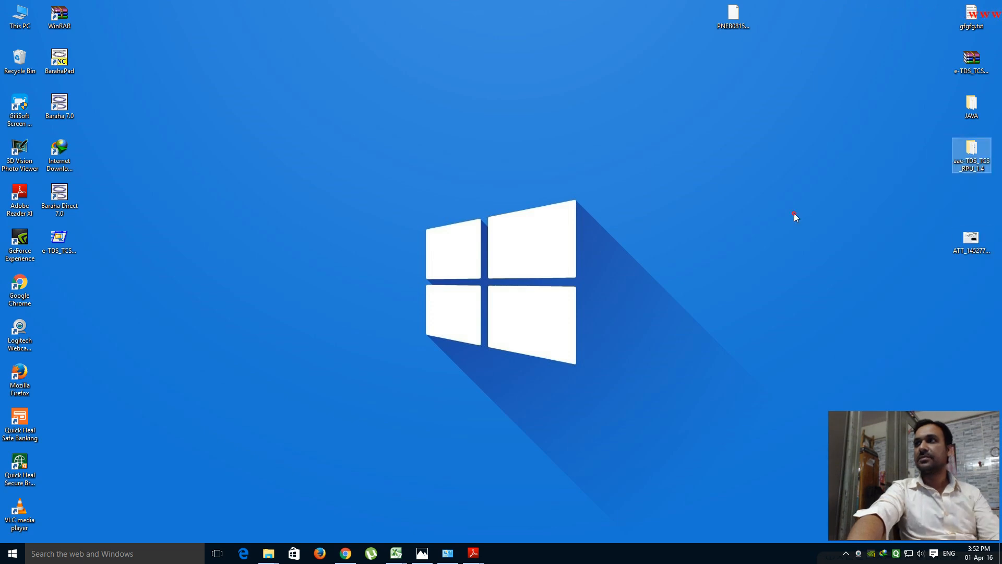
- Re-run the RPU self-extractor, unzipping all files to the Desktop
double_click(59, 241)
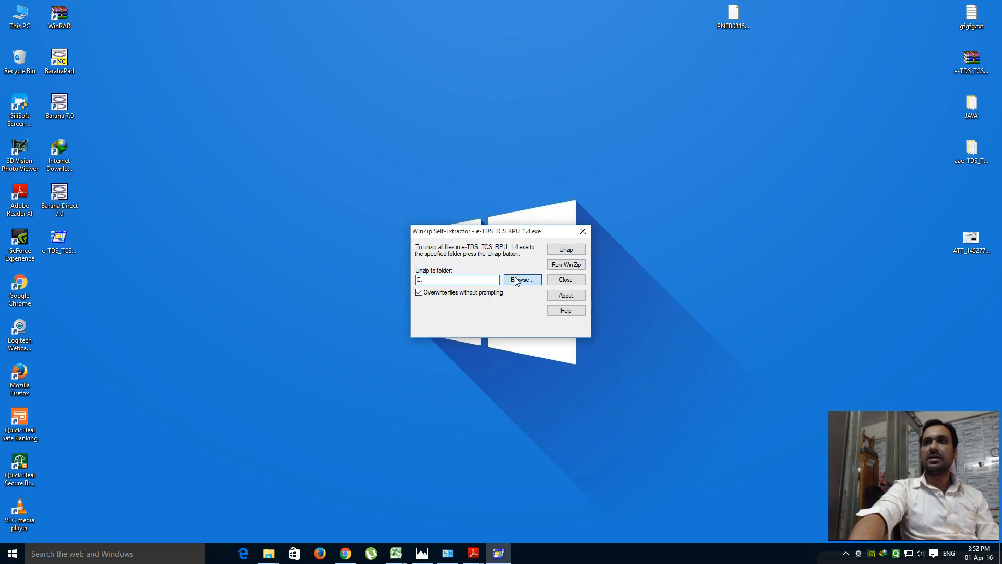
left_click(516, 281)
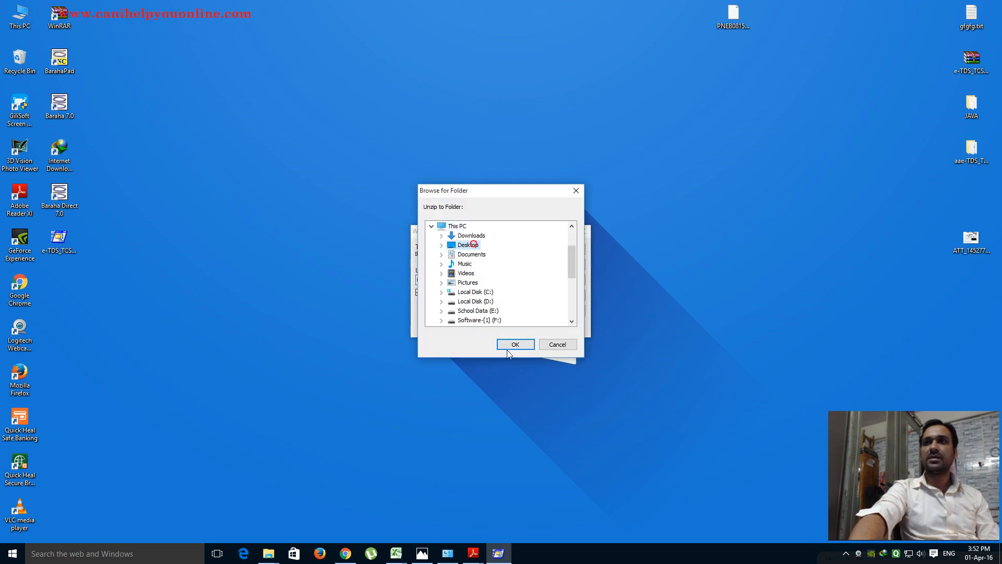
left_click(512, 347)
left_click(571, 250)
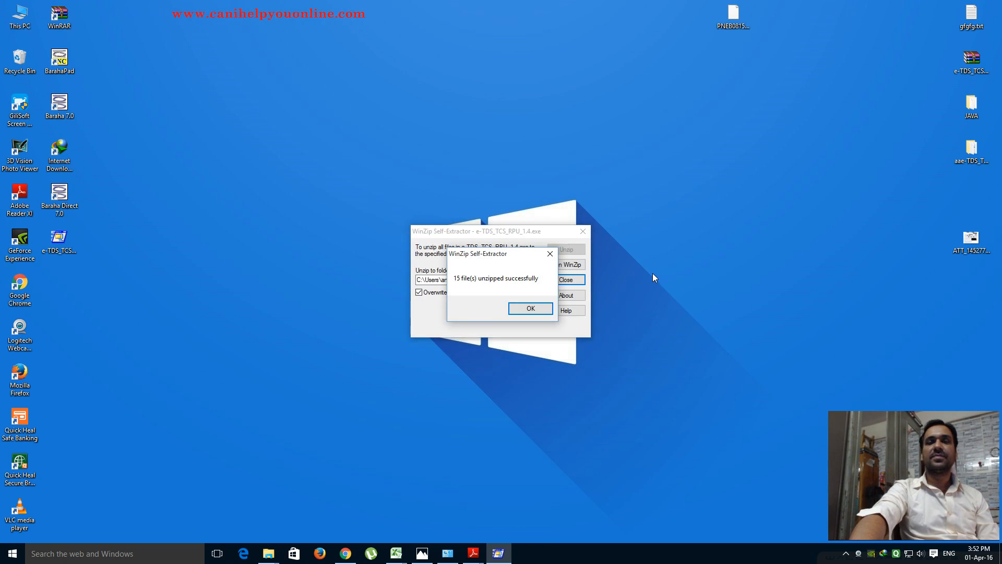
left_click(521, 309)
left_click(582, 232)
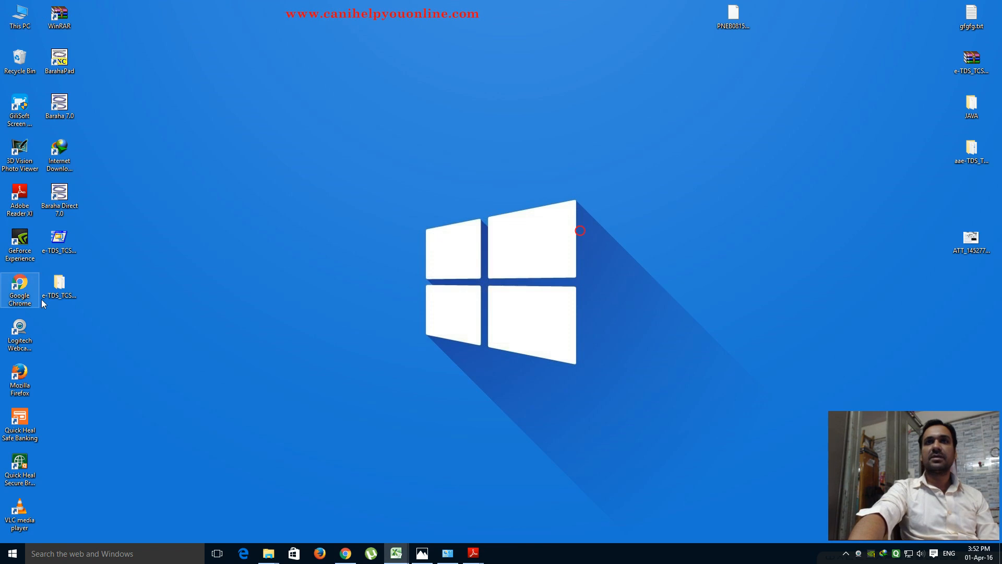
- Open and close the new e-TDS_TCS_RPU_1.4 folder, then delete it to the Recycle Bin
left_click(62, 286)
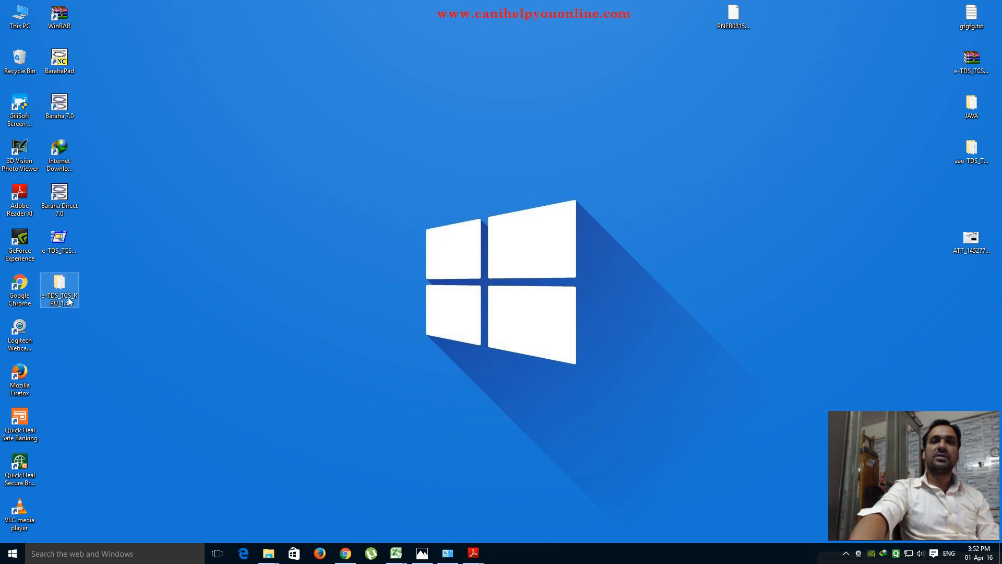
double_click(66, 287)
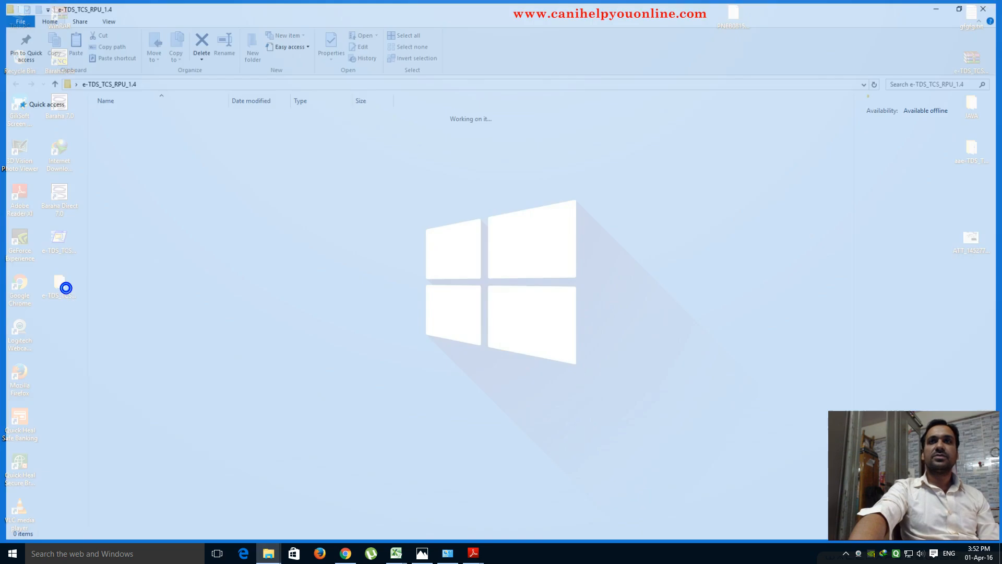
left_click(992, 7)
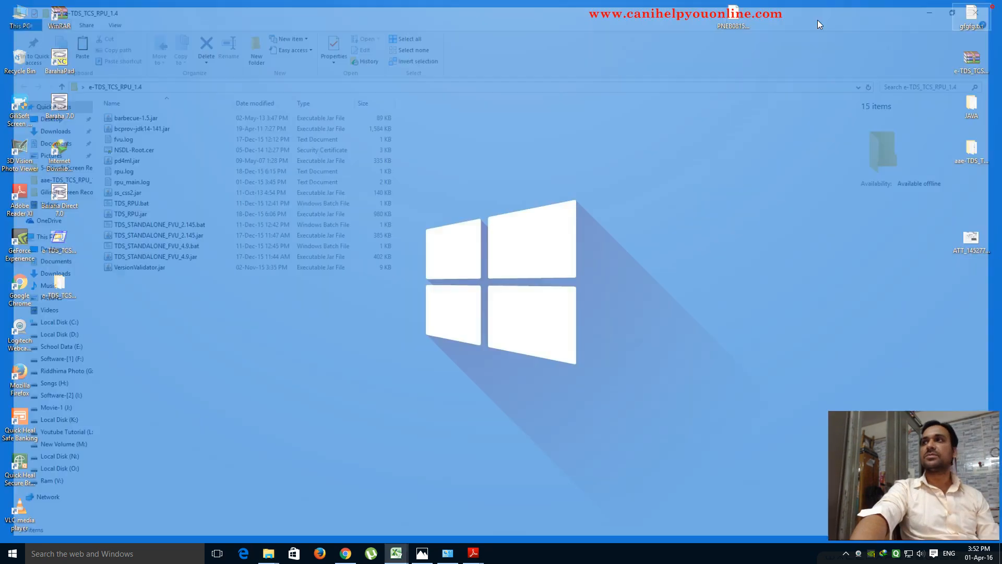
right_click(62, 288)
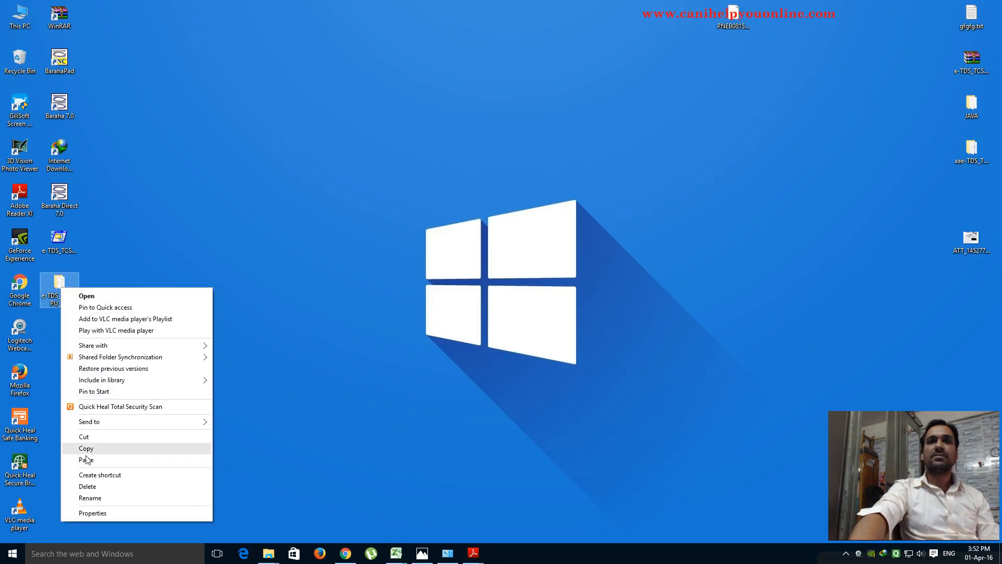
left_click(82, 487)
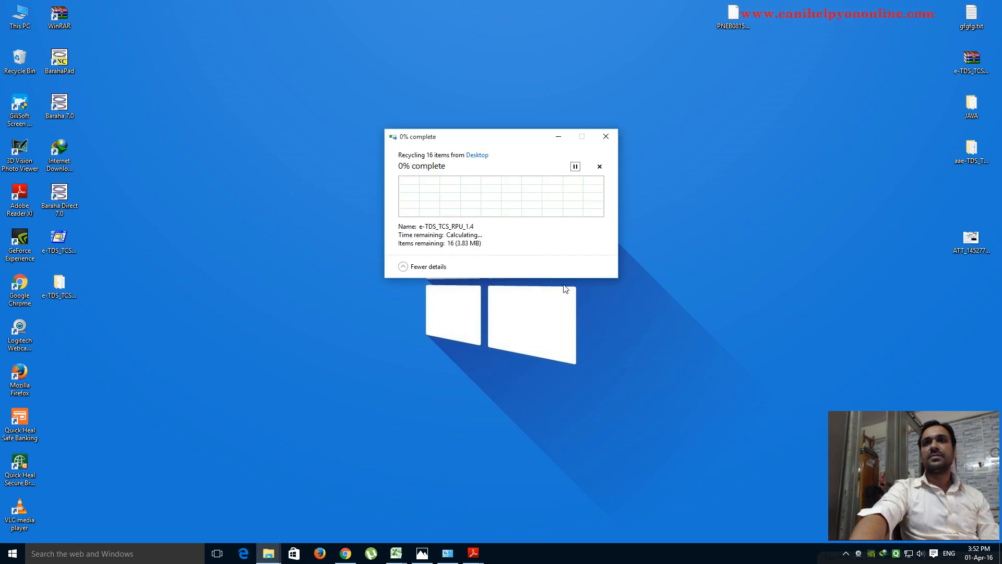
left_click(606, 135)
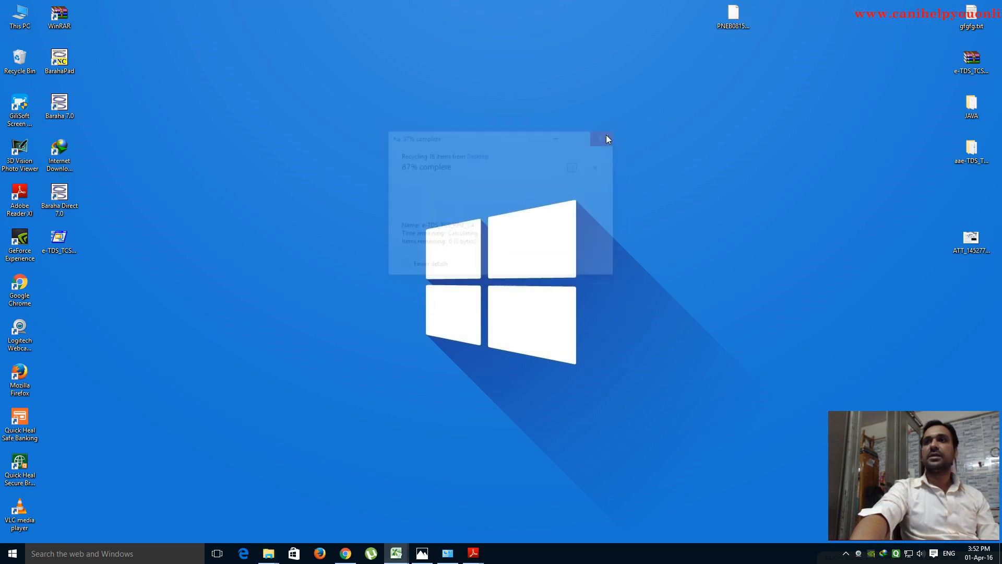
- Open aae-TDS_TCS_RPU_1.4, reopen it maximized to list its 17 items including TDS_RPU.jar
double_click(973, 157)
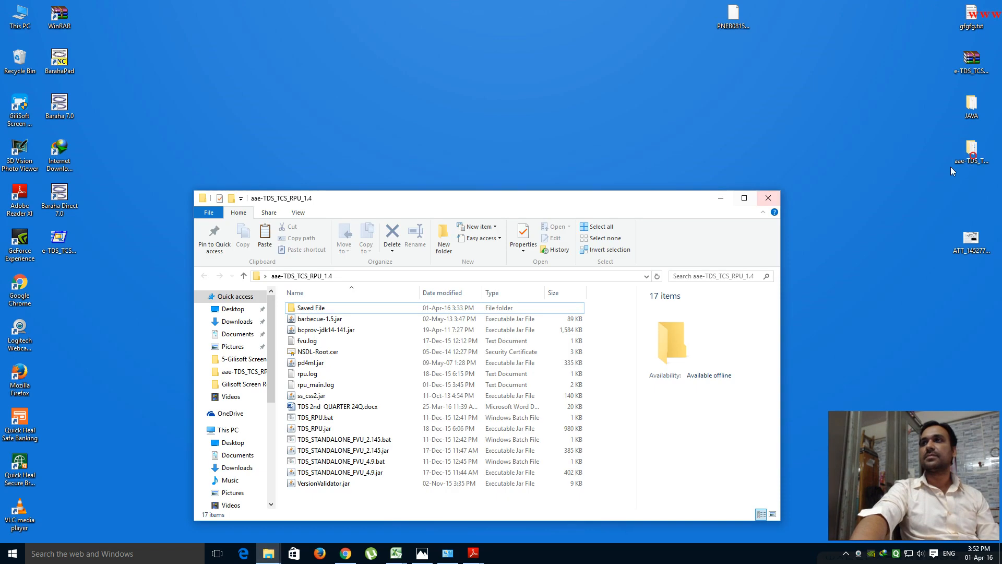
left_click(769, 198)
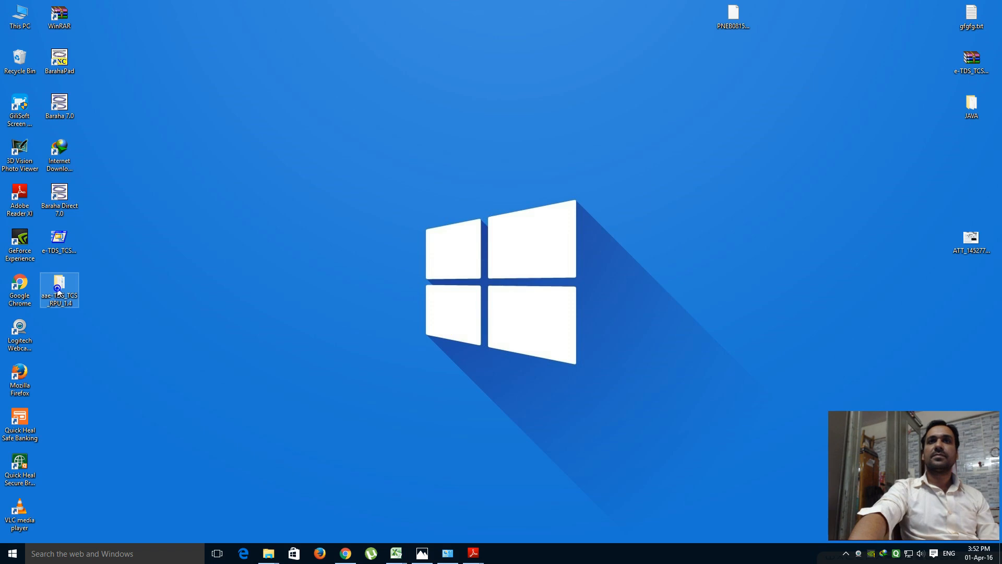
double_click(58, 289)
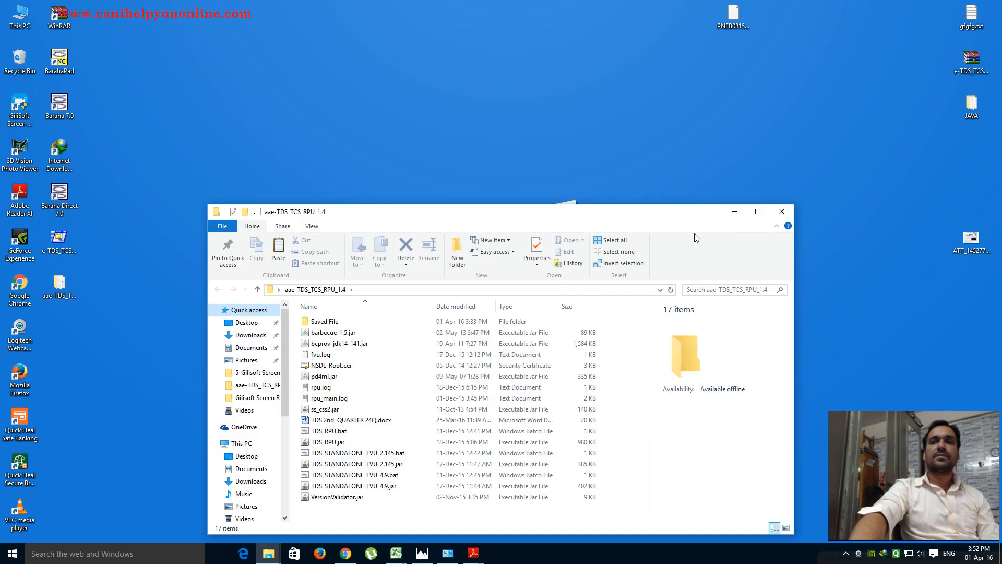
left_click(757, 212)
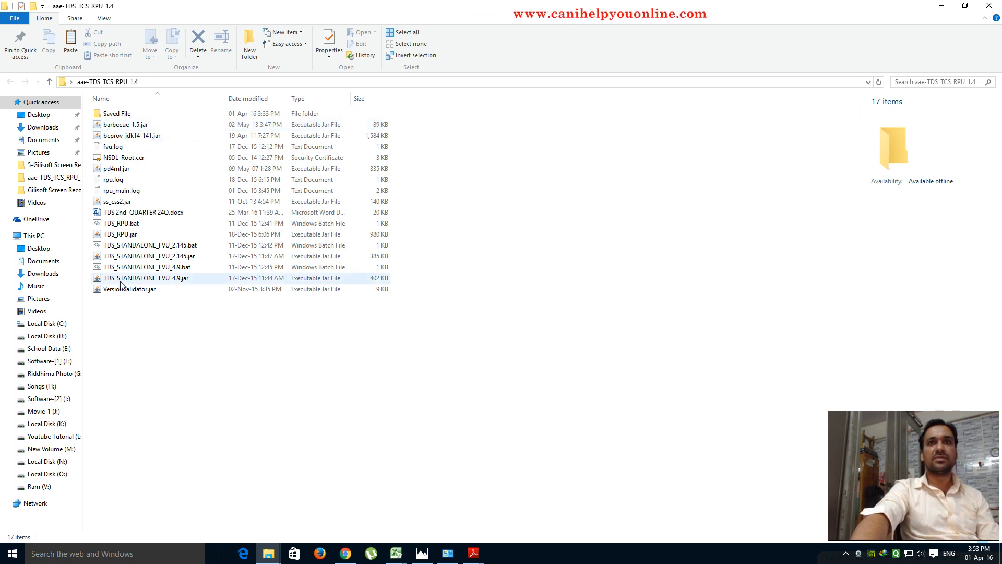
- Launch TDS_RPU.jar, start a Form 24Q statement, and cancel the Open saved-file dialog
double_click(104, 236)
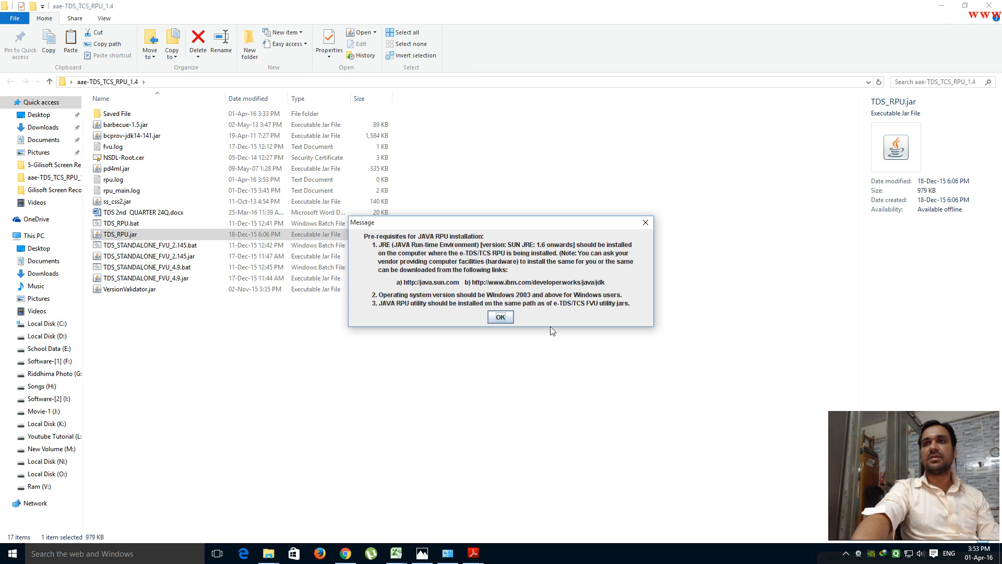
left_click(500, 317)
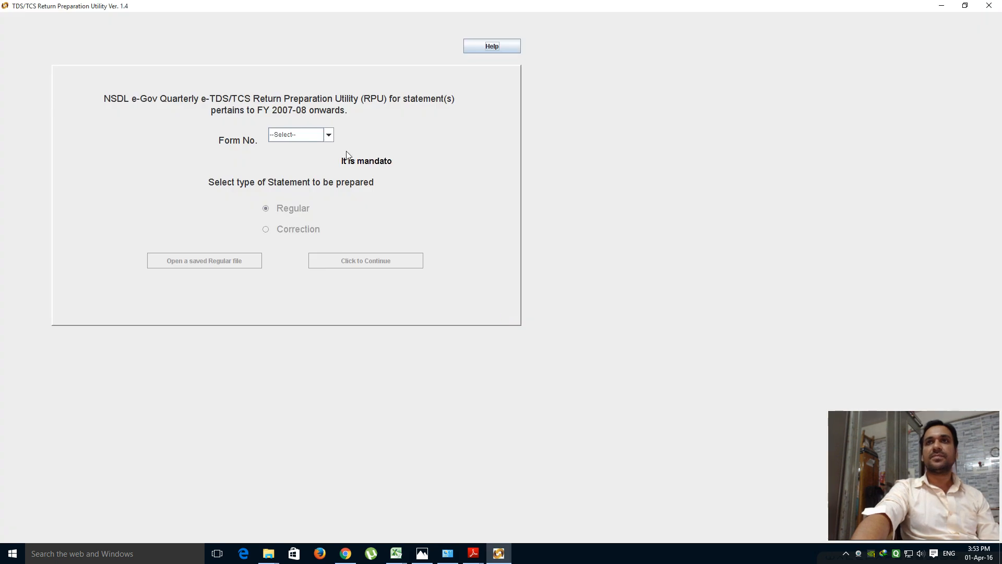
left_click(329, 136)
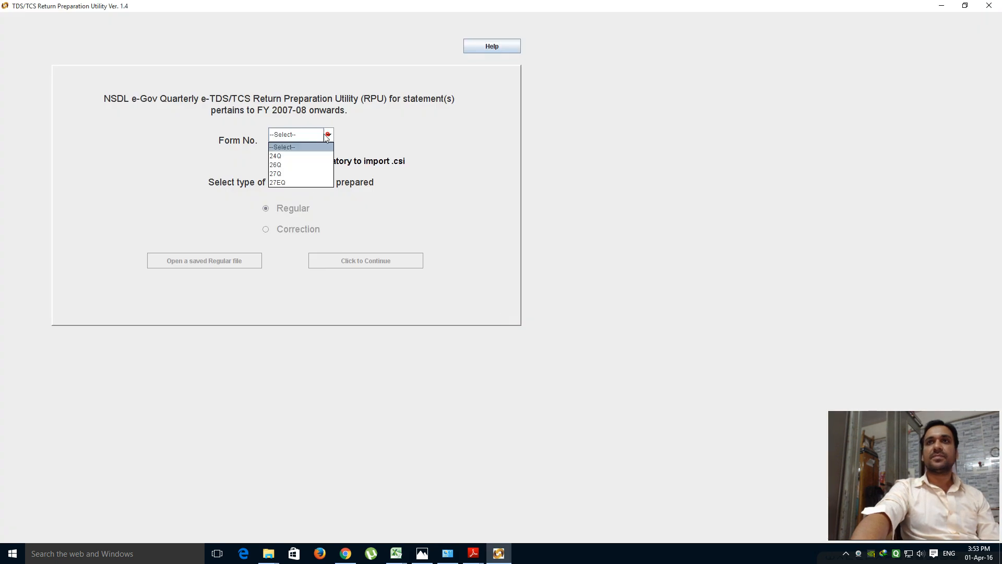
left_click(281, 156)
left_click(362, 261)
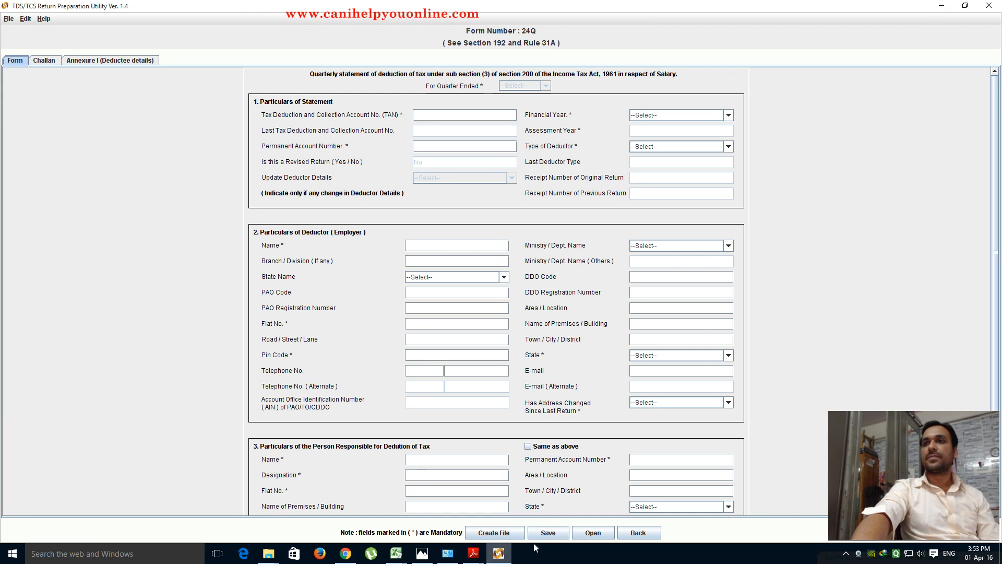
left_click(594, 533)
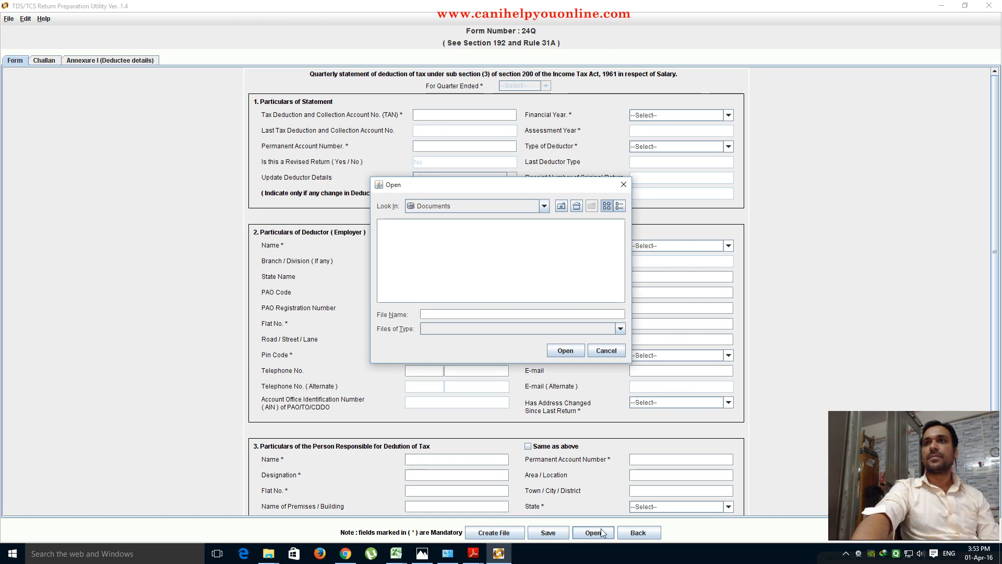
left_click(623, 185)
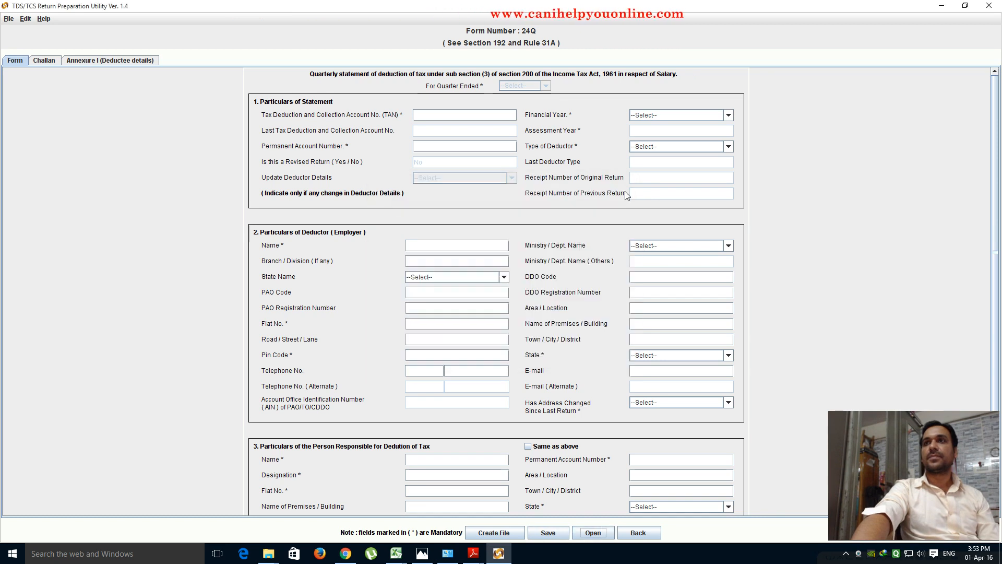
- Minimize the windows and restore e-TDS_TCS_RPU_1.4 from the Recycle Bin to the desktop
left_click(942, 5)
left_click(942, 7)
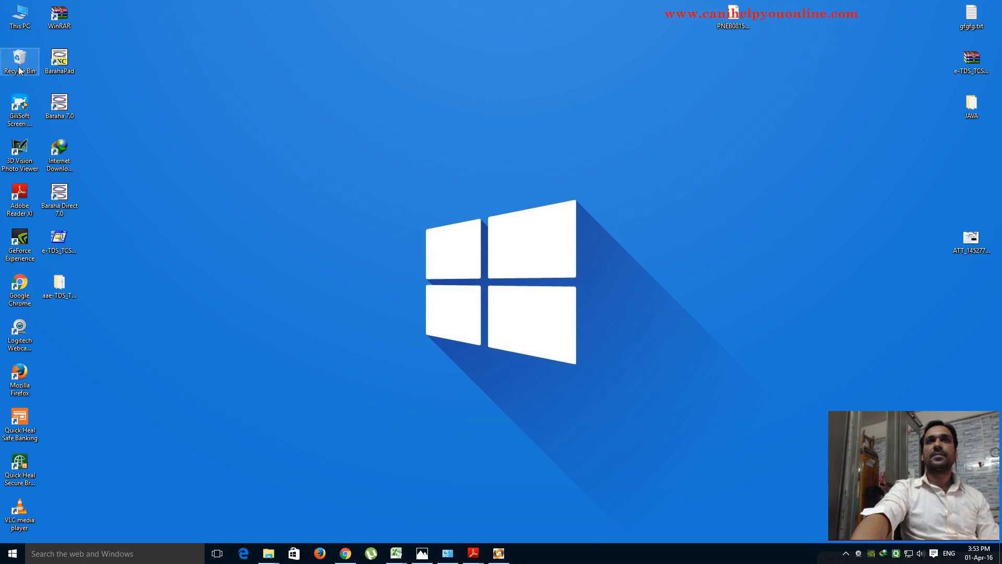
double_click(19, 70)
left_click(353, 139)
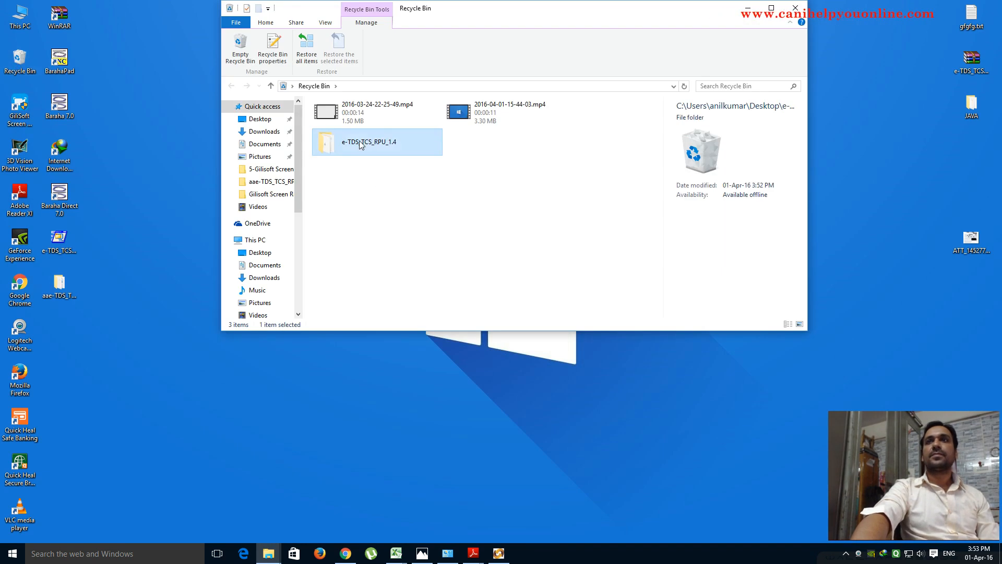
right_click(359, 140)
left_click(375, 150)
left_click(795, 7)
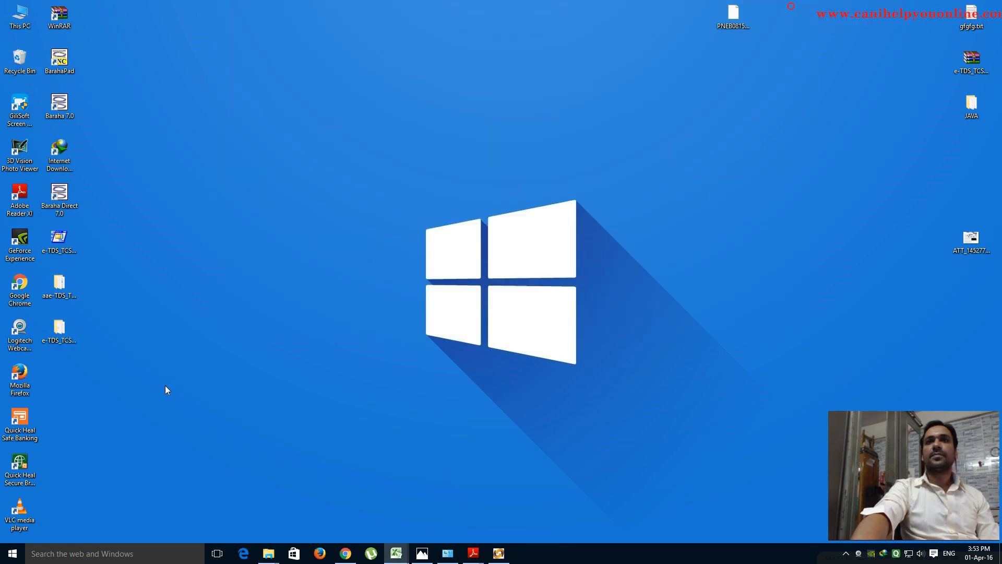
left_click(164, 385)
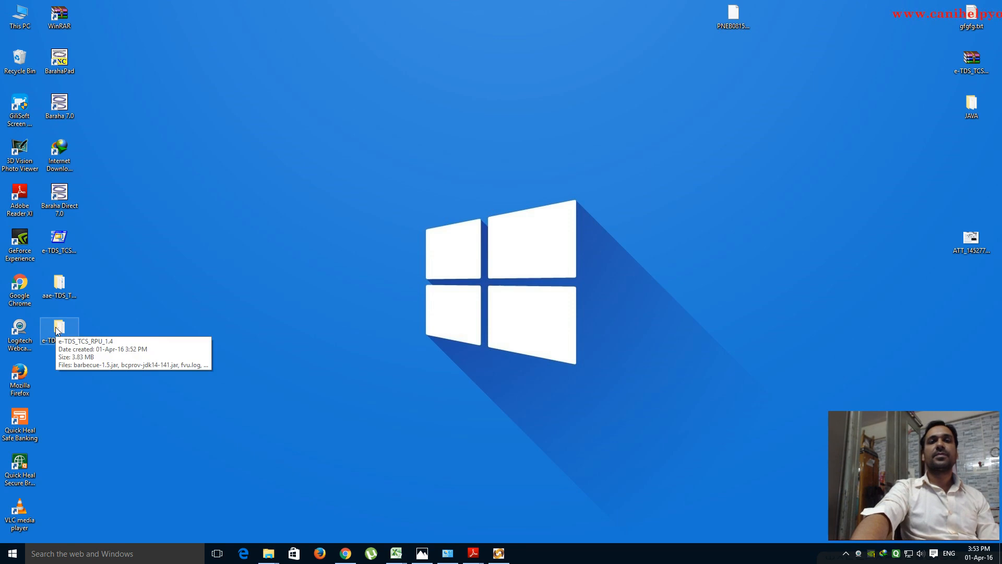
left_click(57, 330)
- Run TDS_RPU.jar from the restored e-TDS_TCS_RPU_1.4 folder and start a Form 24Q statement
double_click(58, 330)
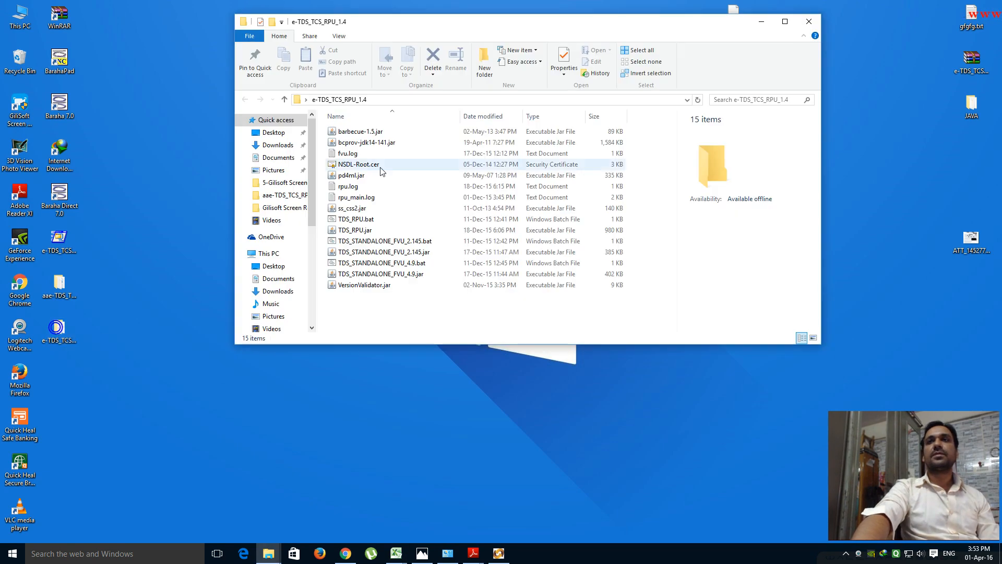
left_click(358, 231)
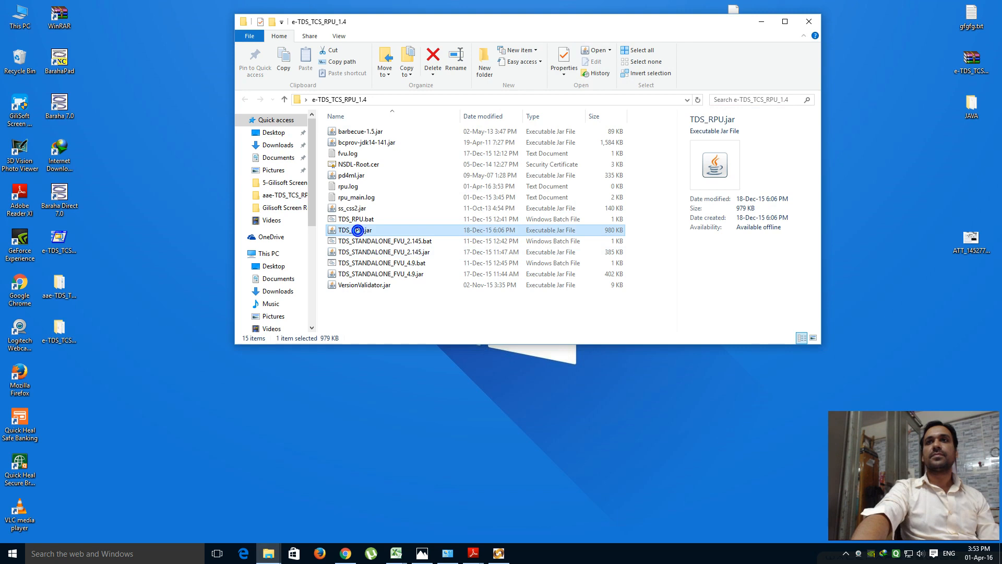
left_click(500, 318)
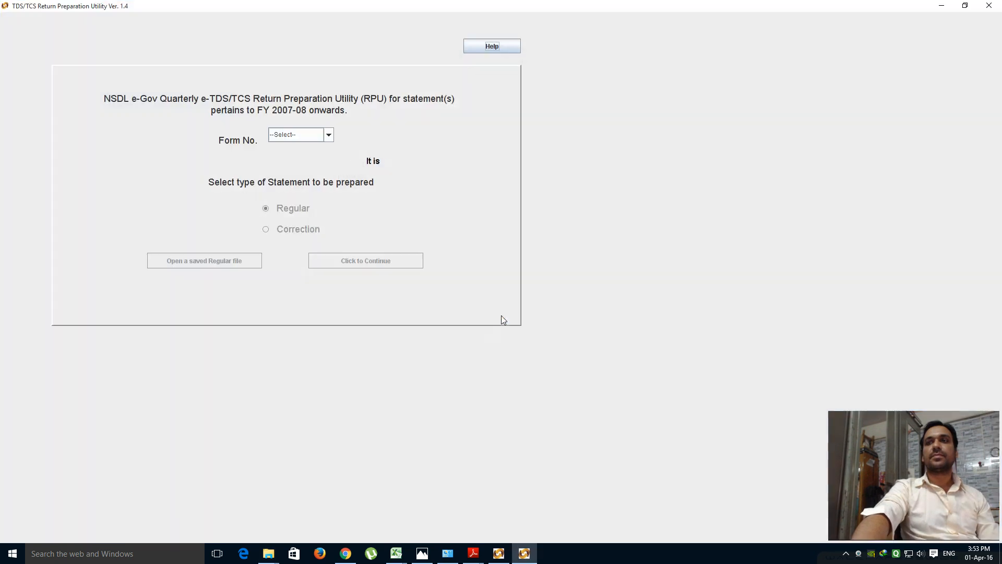
left_click(329, 135)
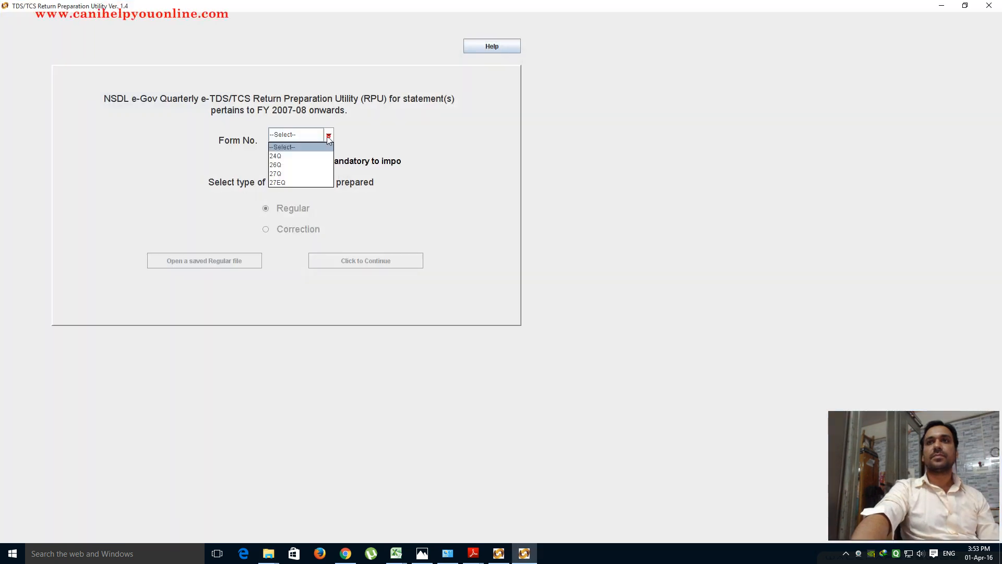
left_click(283, 153)
left_click(362, 259)
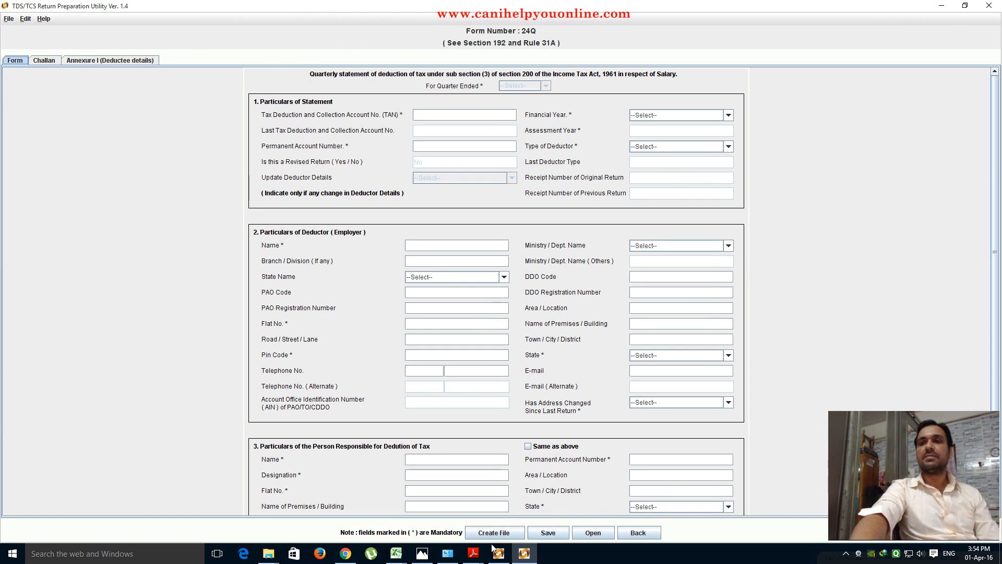
mouse_move(471, 560)
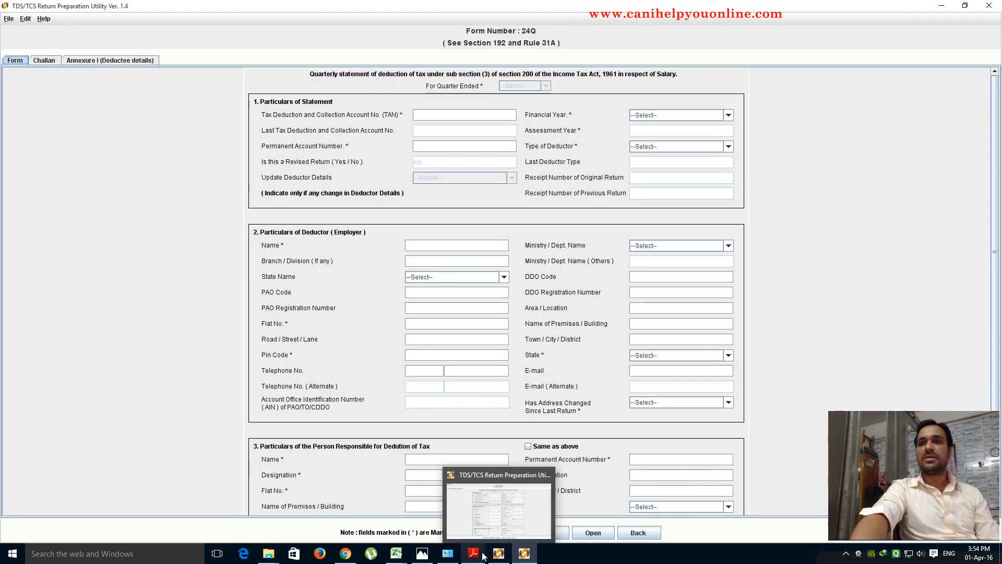
key("alt+Tab")
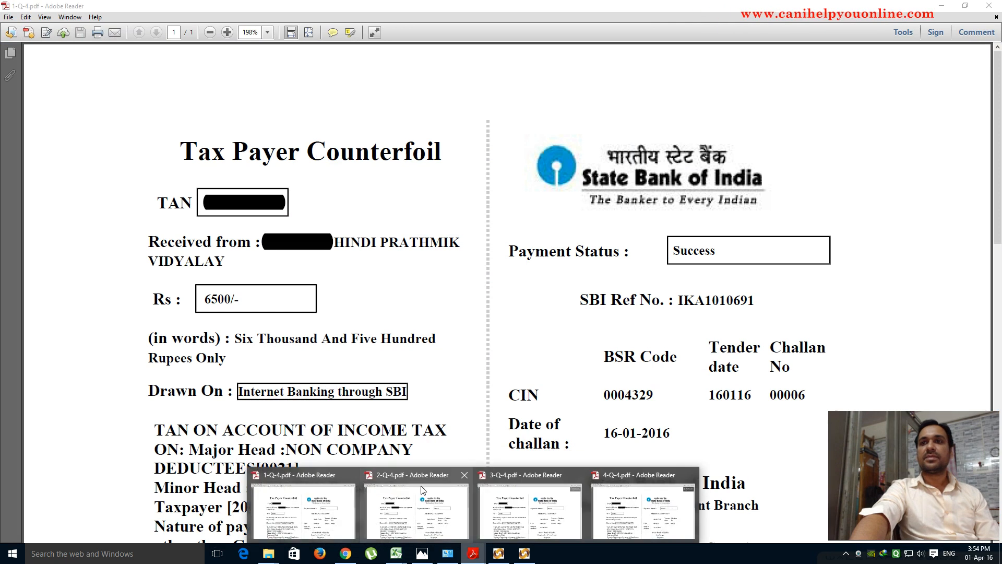
left_click(415, 509)
left_click(511, 506)
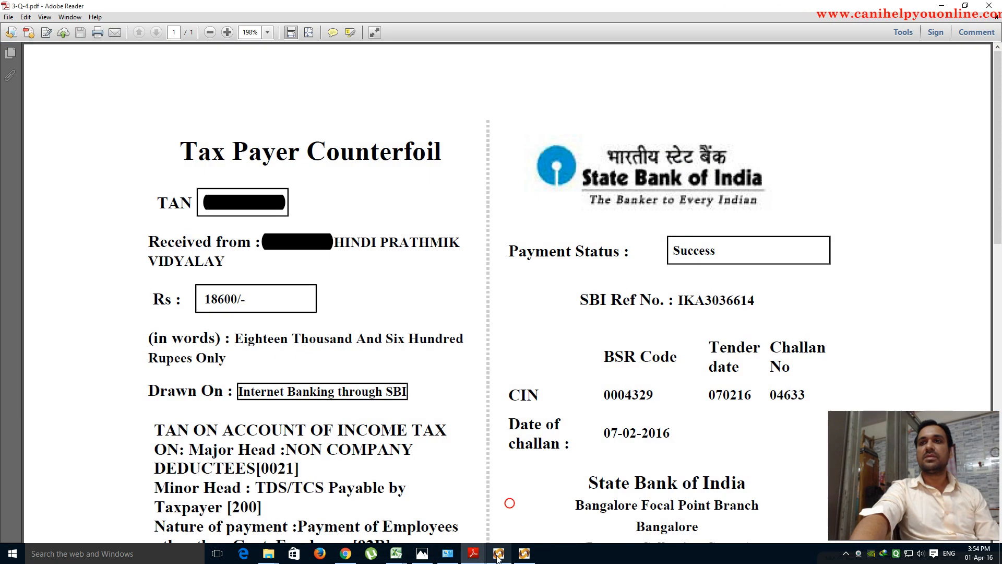
left_click(599, 508)
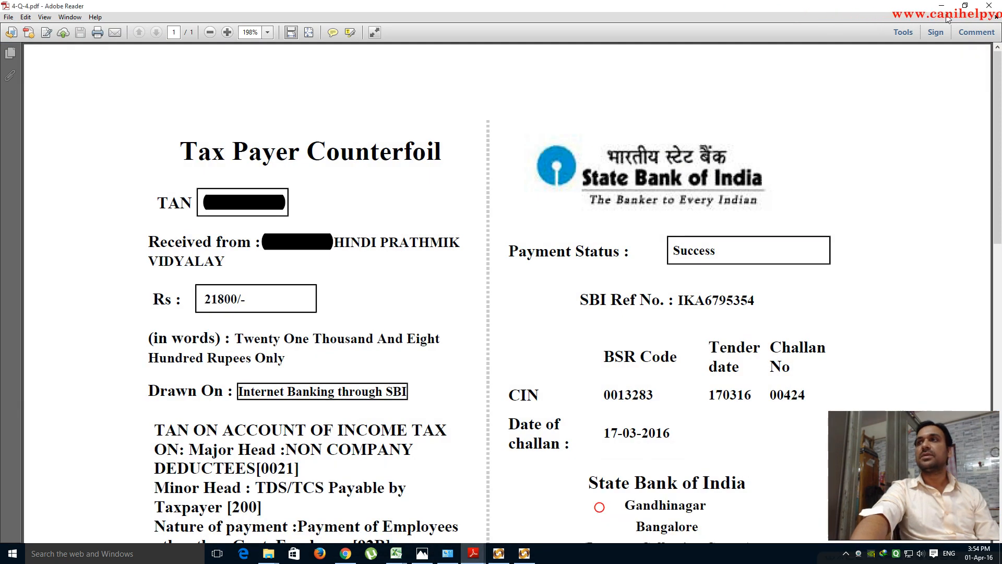
left_click(943, 6)
left_click(942, 6)
left_click(942, 7)
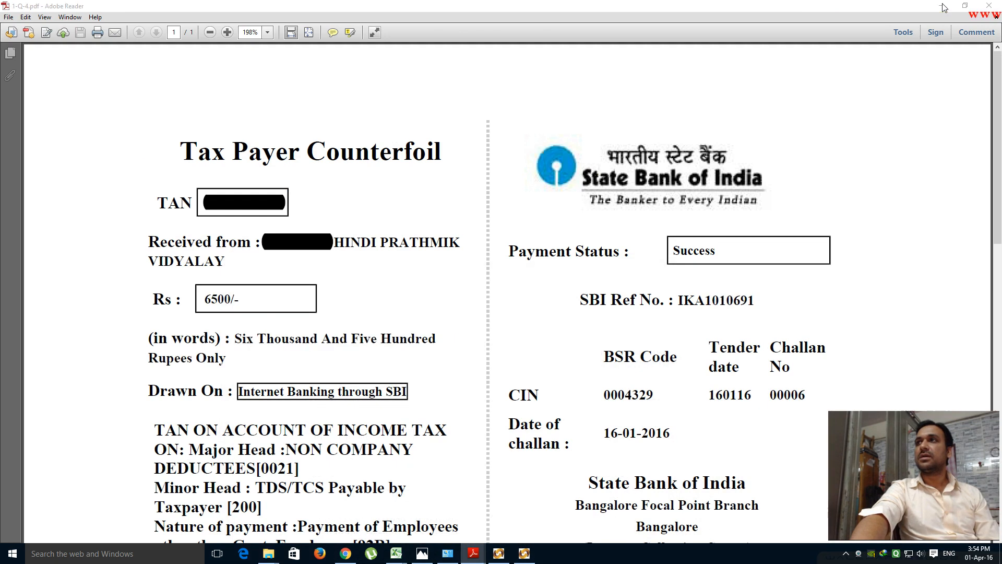
left_click(942, 6)
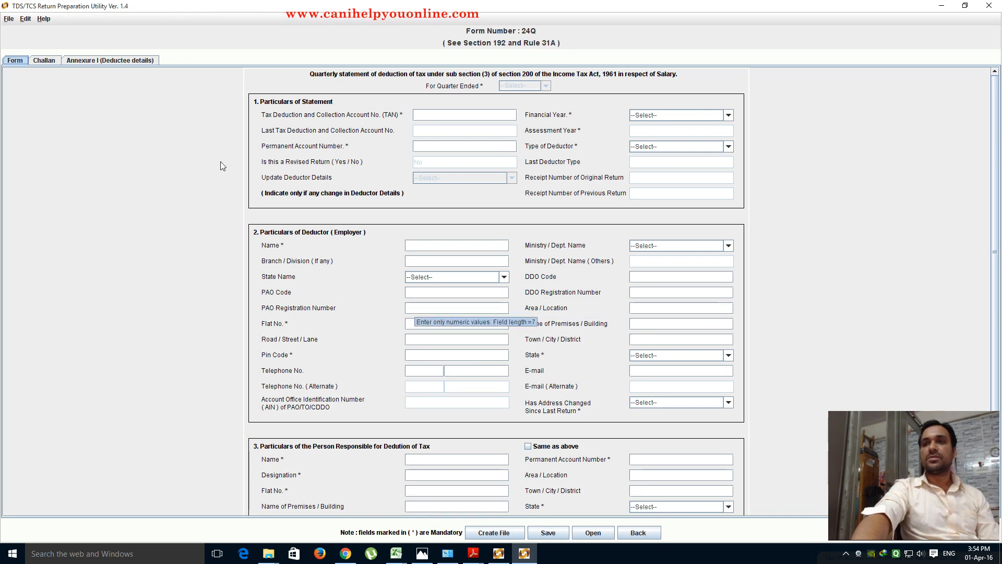
- Dismiss the financial-year warning, then load the saved 24Q Q4 return from aae-TDS_TCS_RPU_1.4\Saved File
left_click(46, 62)
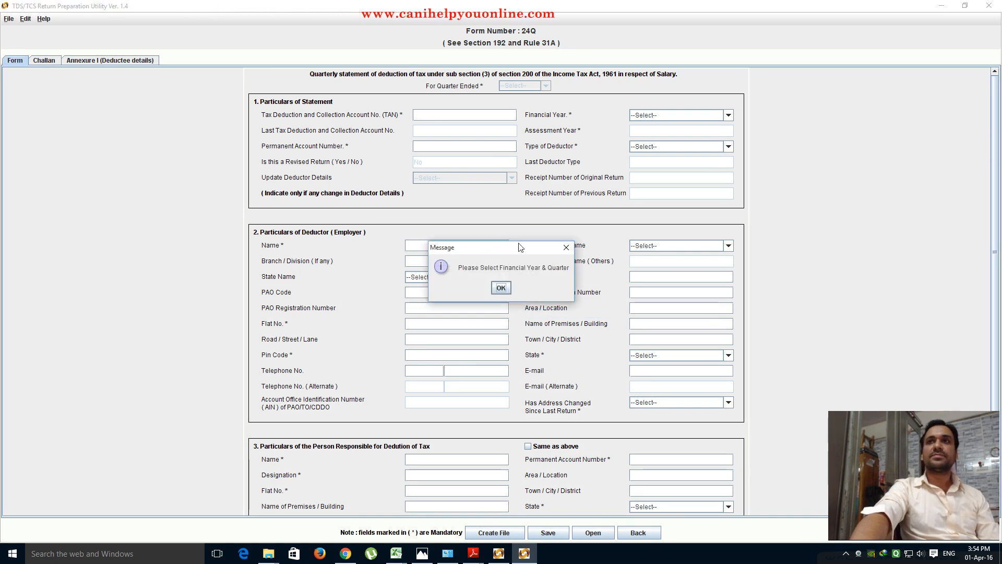
left_click(504, 288)
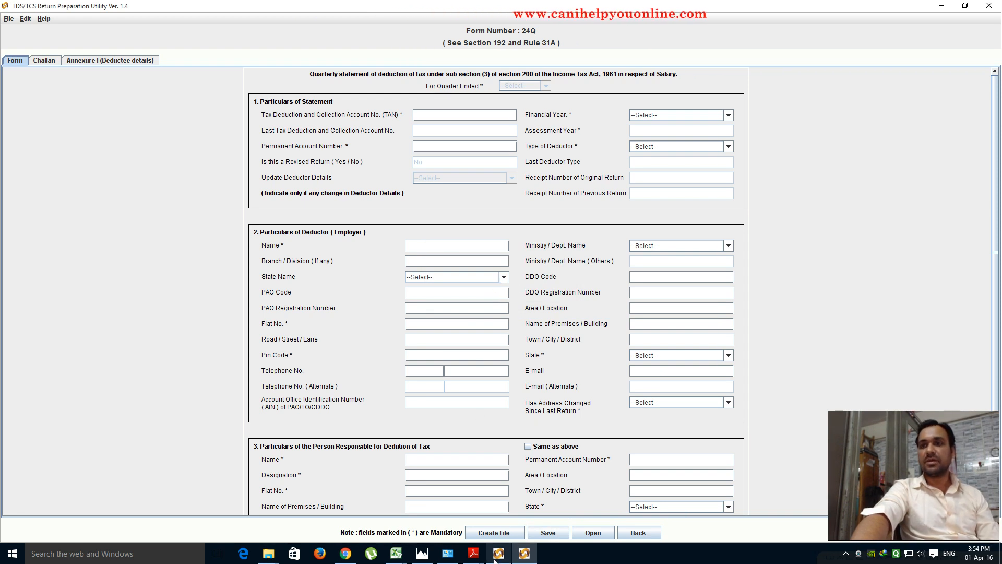
mouse_move(512, 558)
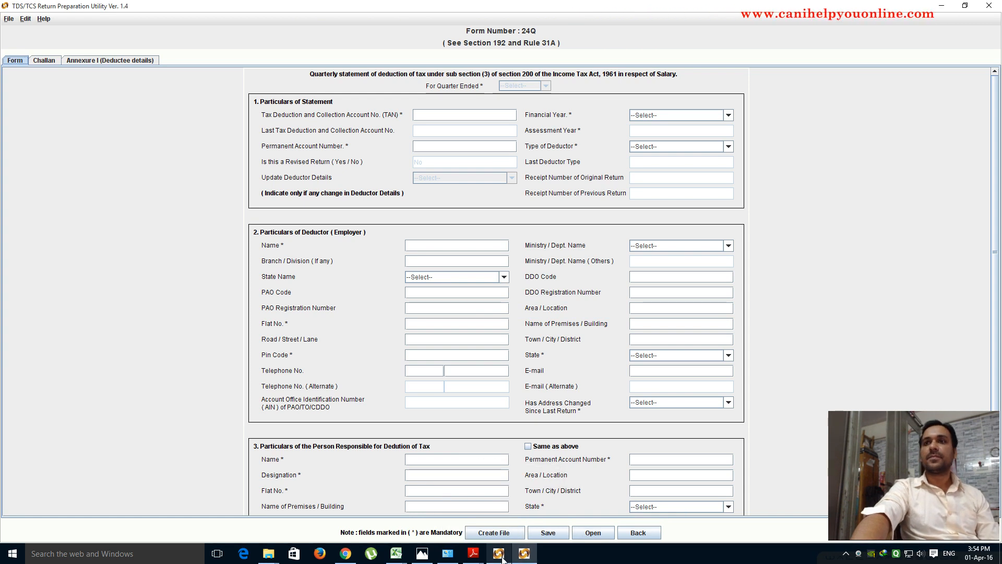
left_click(600, 533)
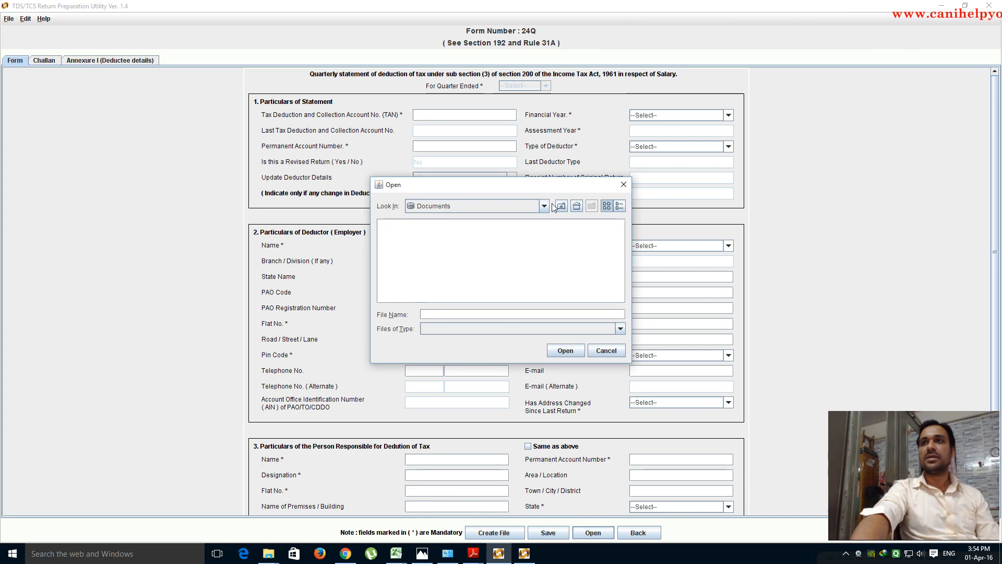
left_click(544, 207)
left_click_drag(546, 240, 547, 232)
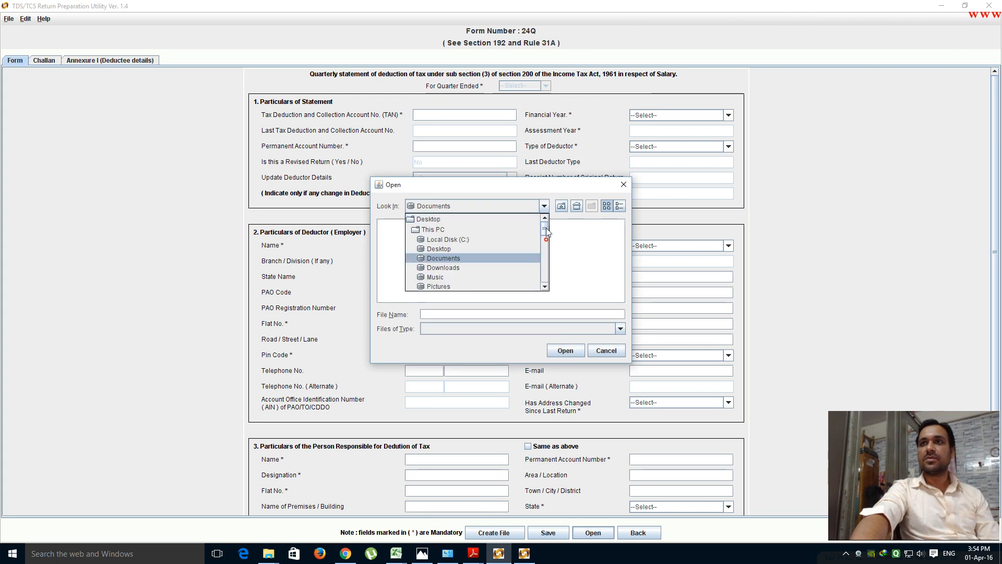
left_click(423, 219)
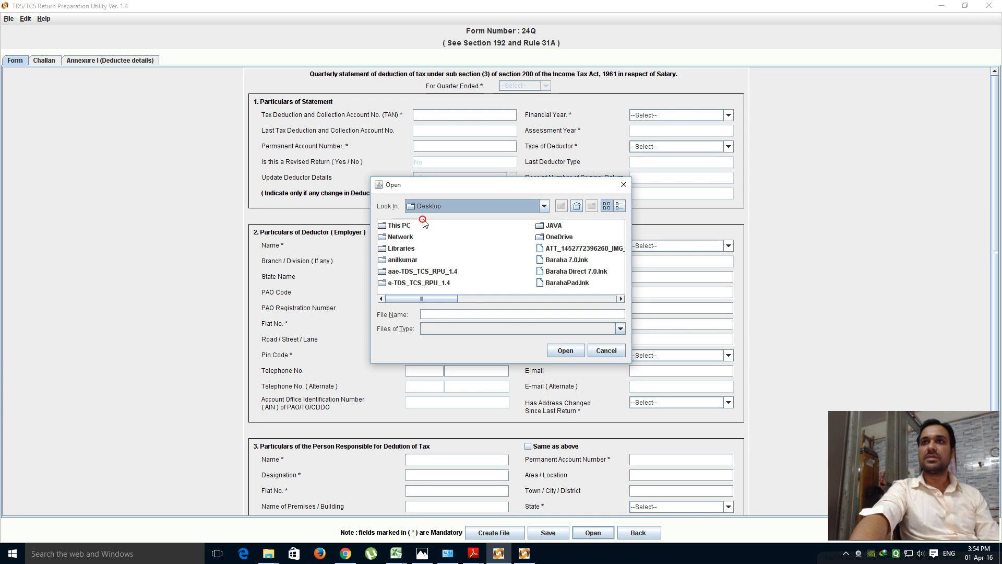
double_click(417, 271)
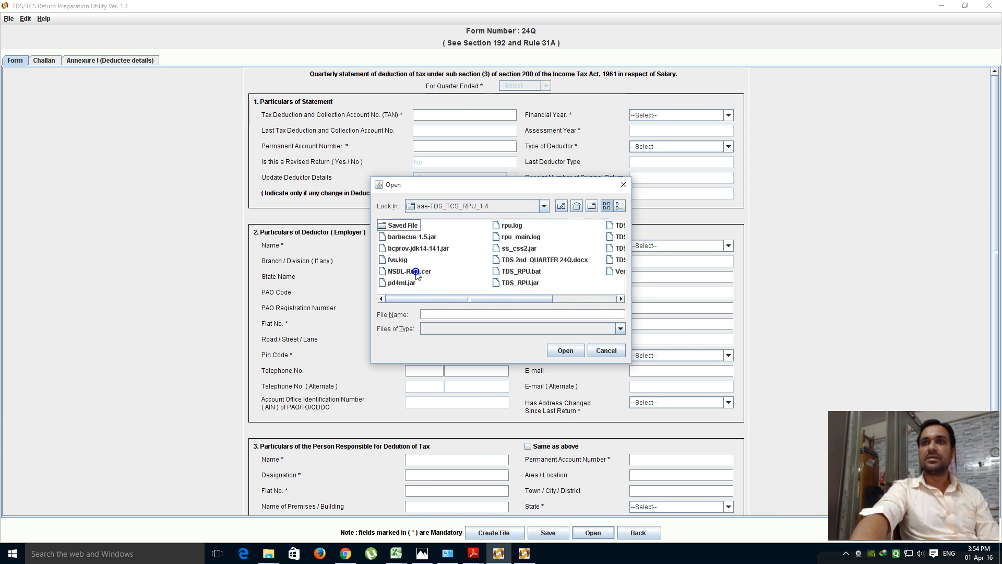
double_click(410, 226)
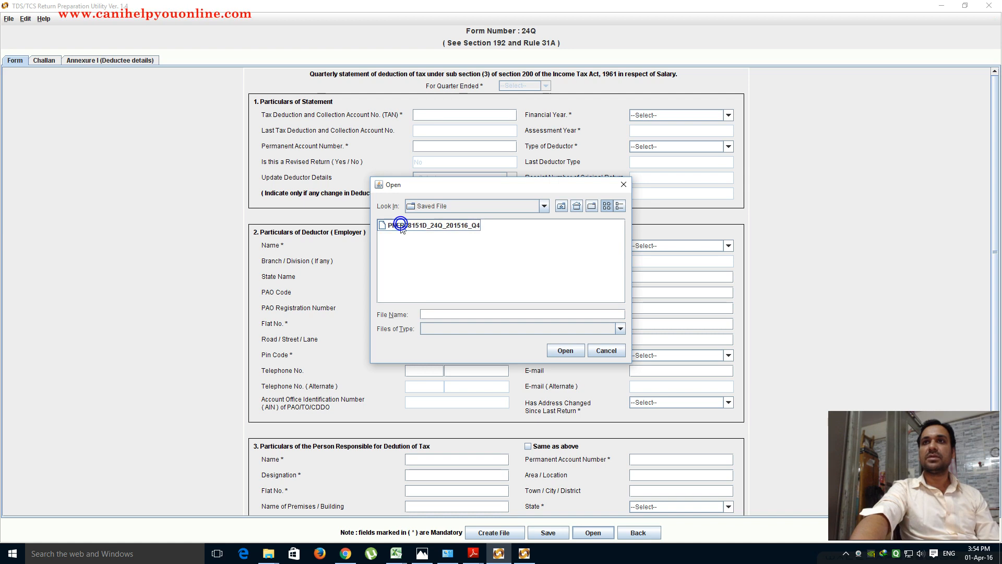
double_click(401, 225)
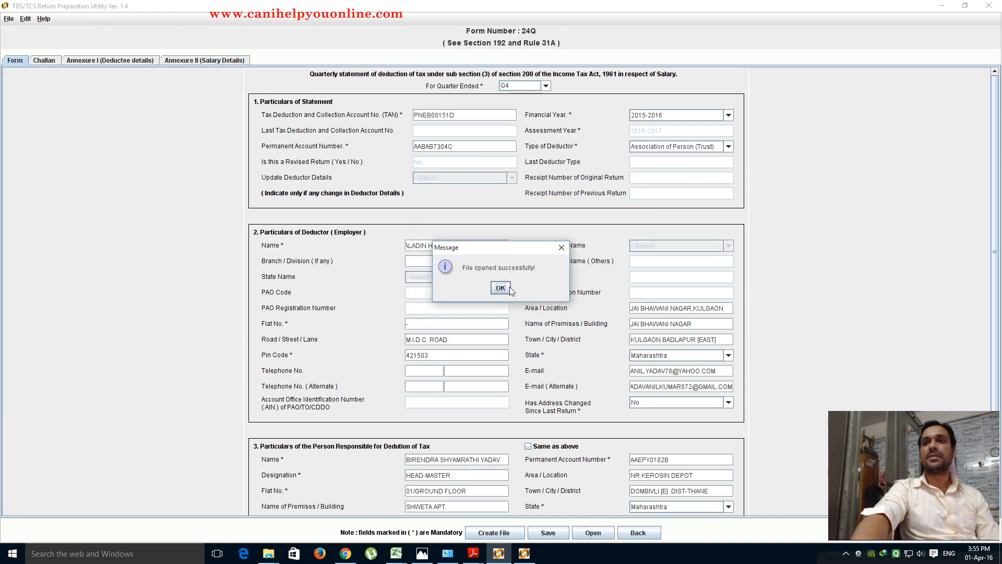
- Dismiss the file-opened message and keep 2015-2016 as the financial year
left_click(500, 288)
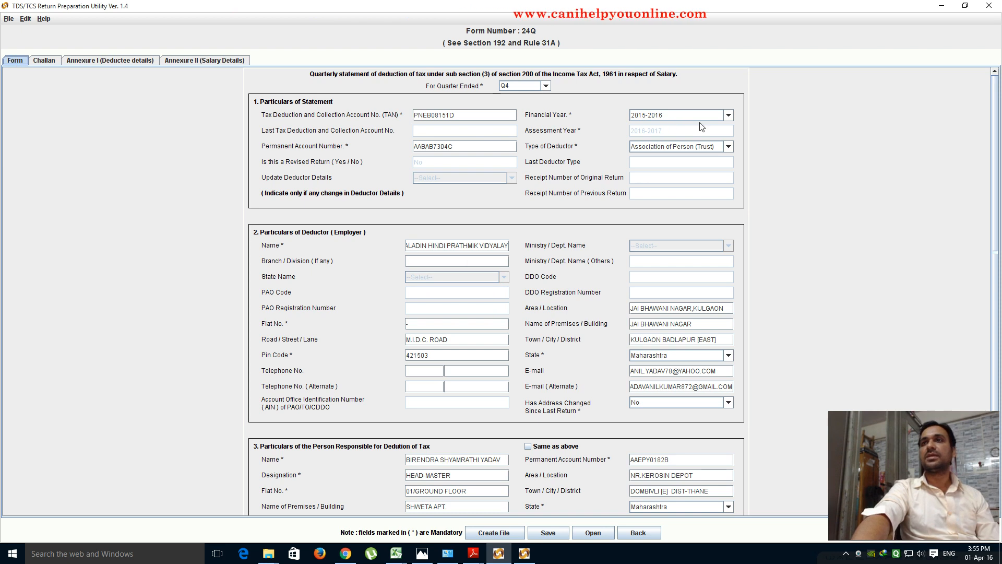
left_click(729, 116)
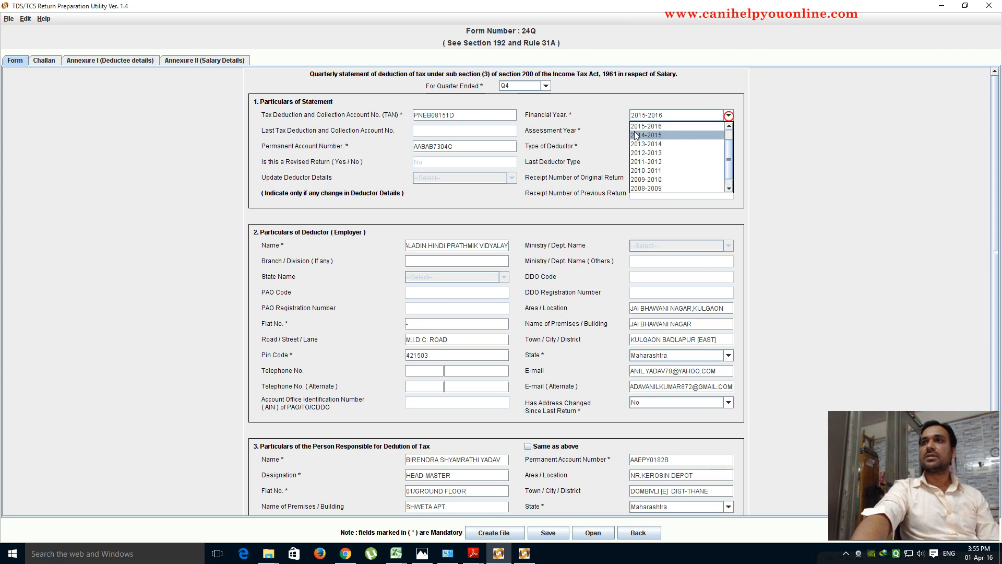
left_click(635, 126)
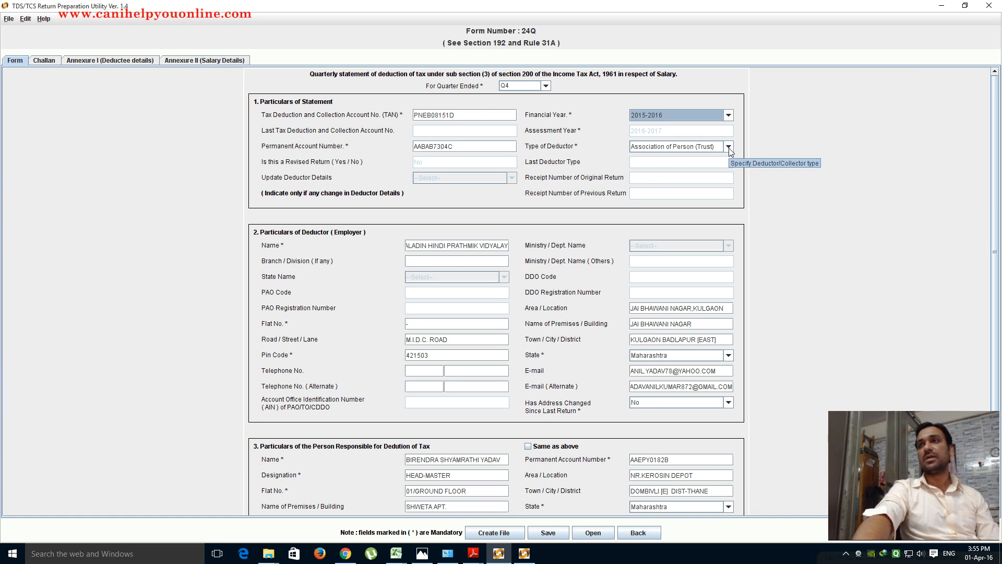
- Keep Yes for 'Has regular statement for Form 24Q' and bring up the earlier receipt image
scroll(801, 268, "down", 3)
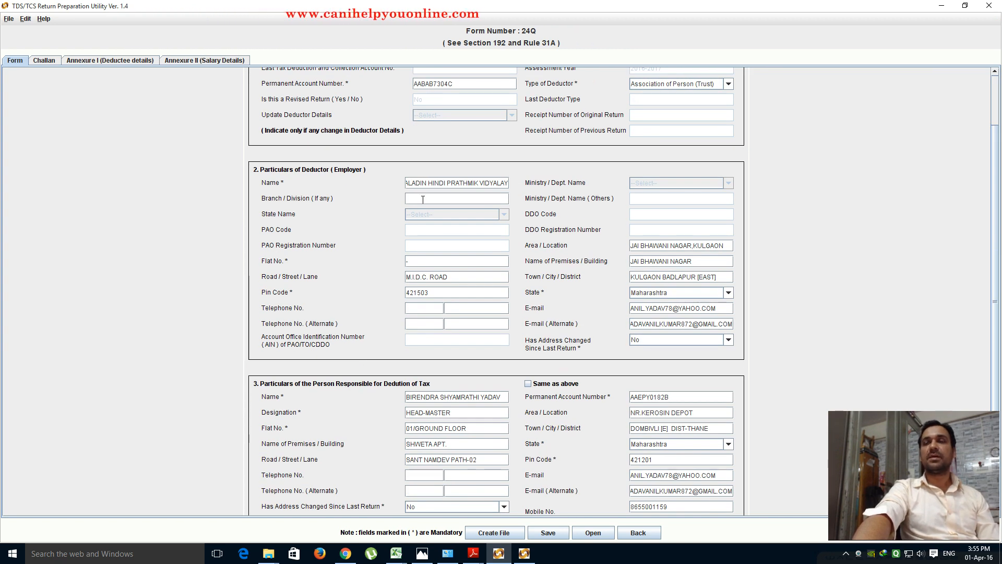
scroll(453, 275, "down", 2)
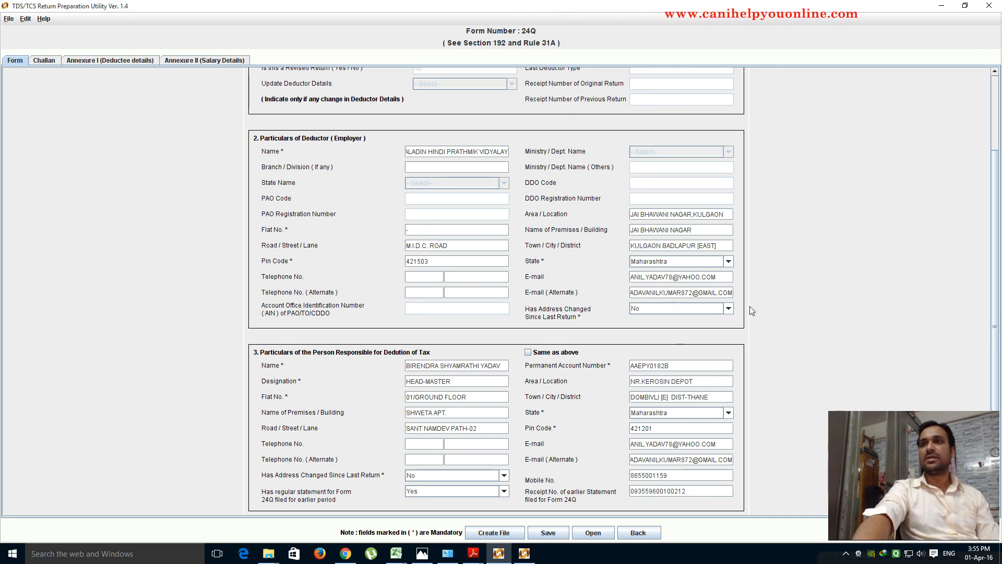
scroll(686, 303, "down", 1)
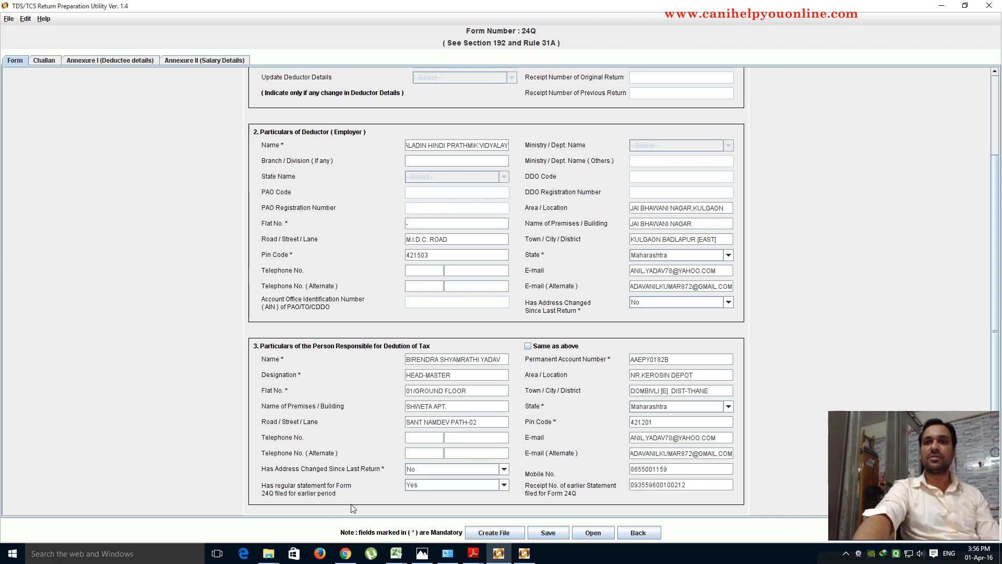
left_click(504, 486)
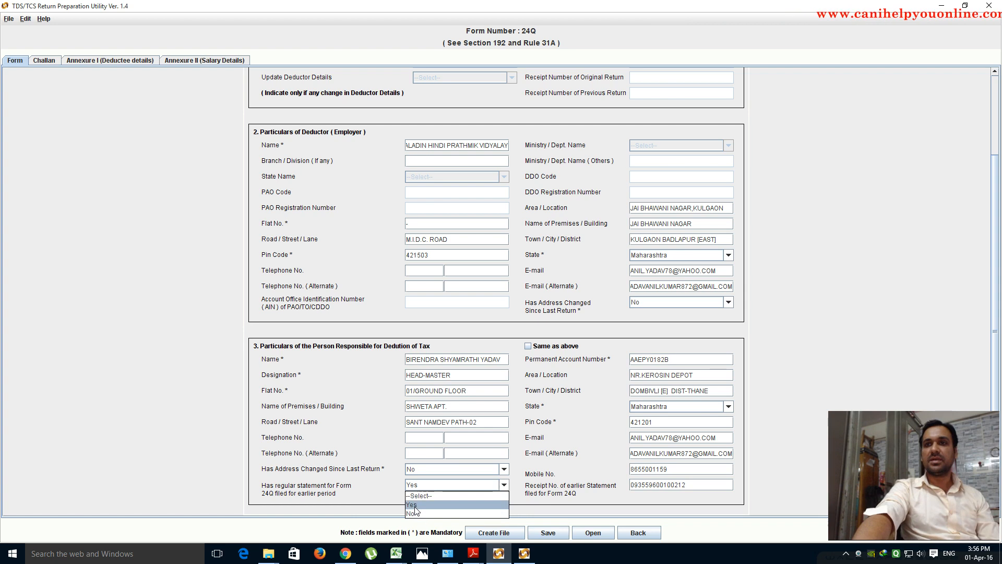
left_click(495, 500)
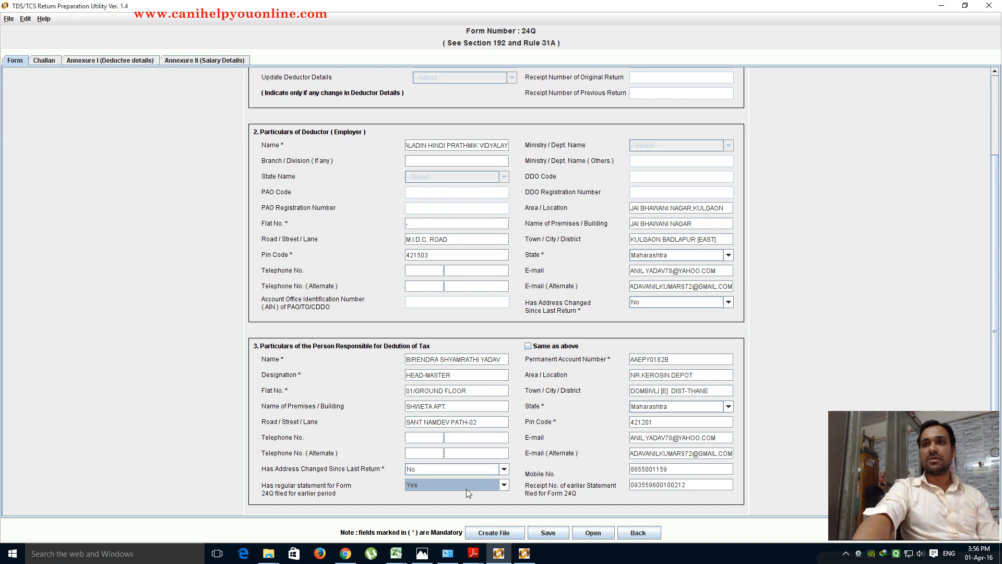
left_click(422, 553)
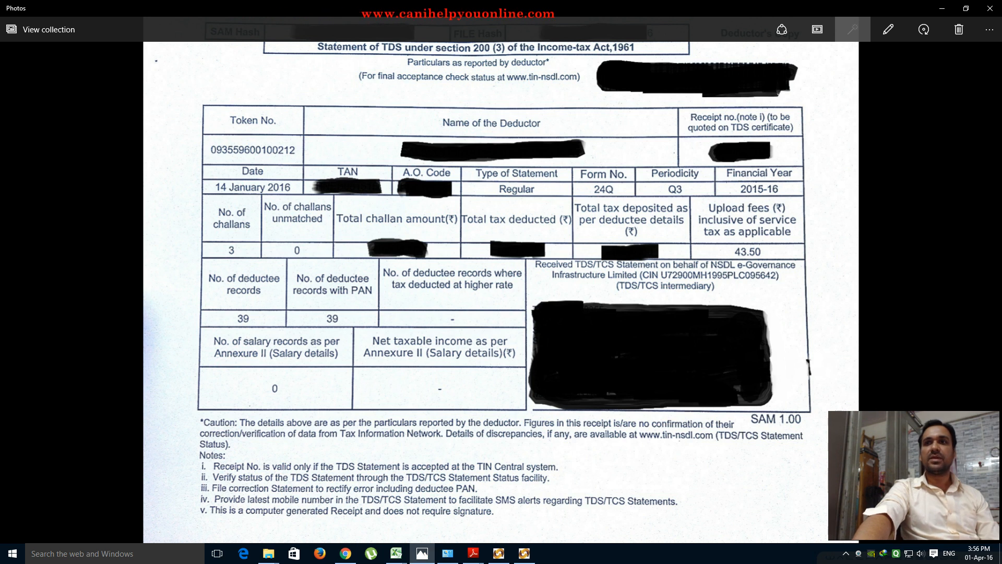
- Return from the Q3 receipt in Photos to the Form 24Q return
left_click(498, 553)
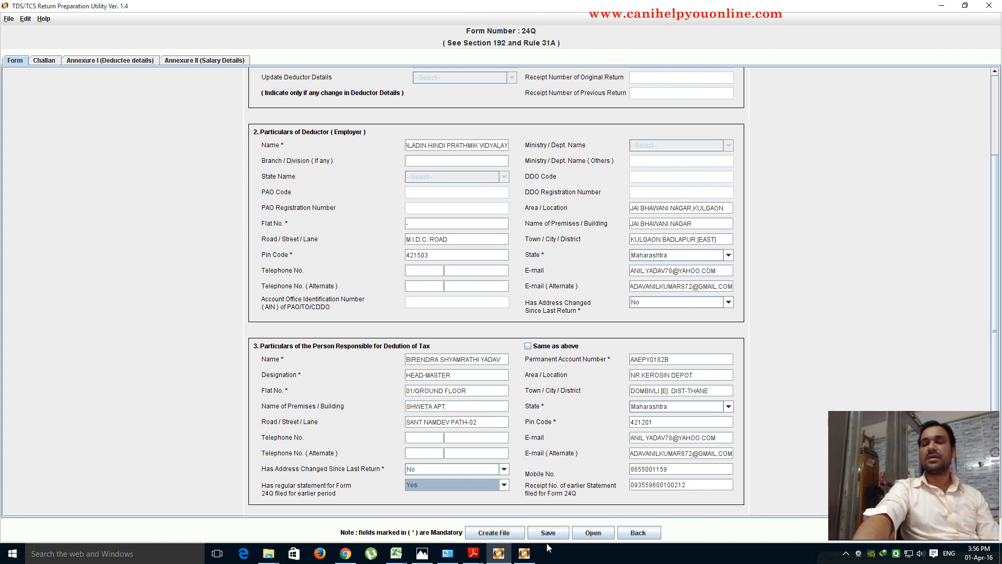
- Review the loaded return's four challans, then switch to the second, blank Form 24Q window
left_click(44, 62)
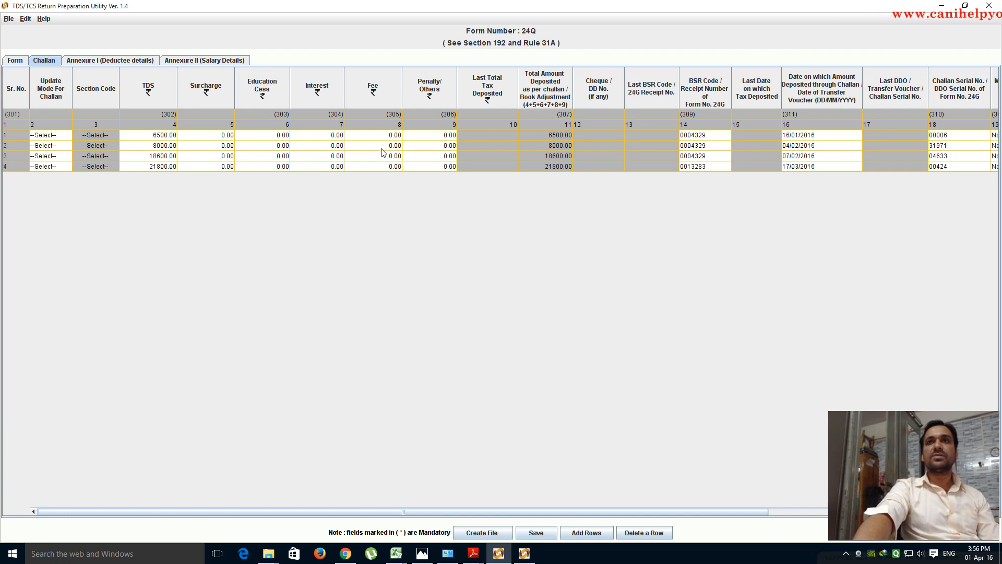
left_click(526, 555)
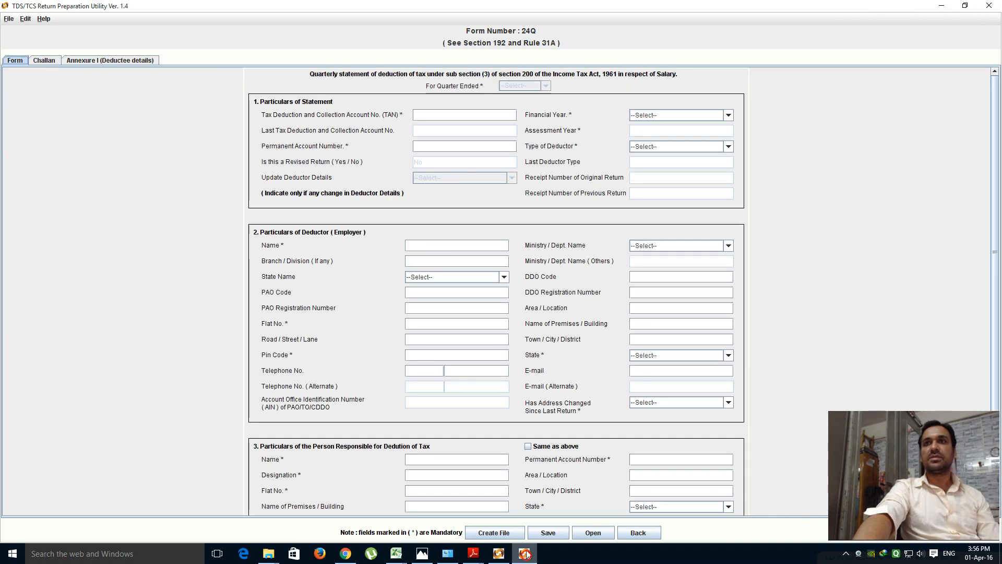
- Set the new return's financial year to 2015-2016 and quarter to Q4
left_click(54, 62)
left_click(501, 288)
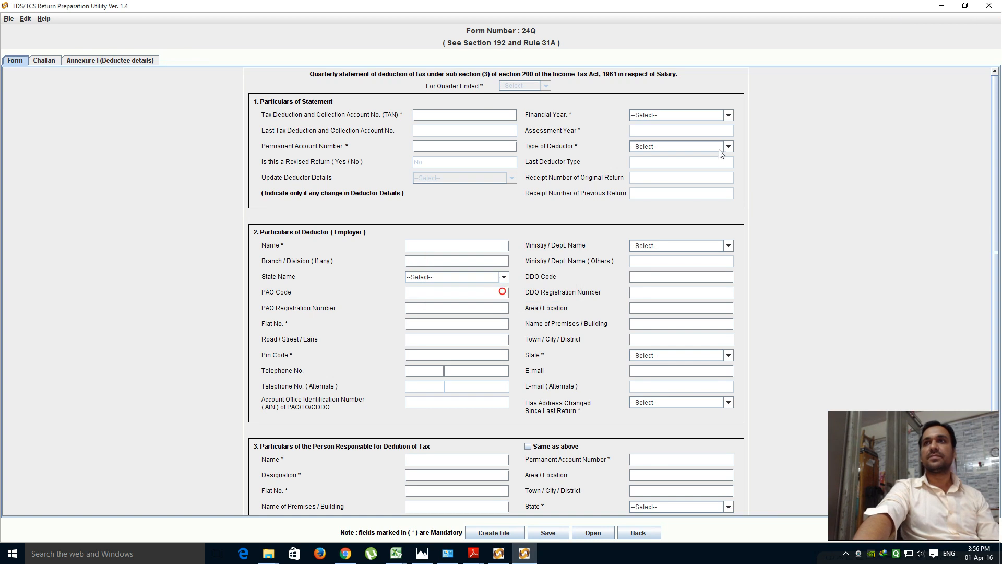
left_click(728, 116)
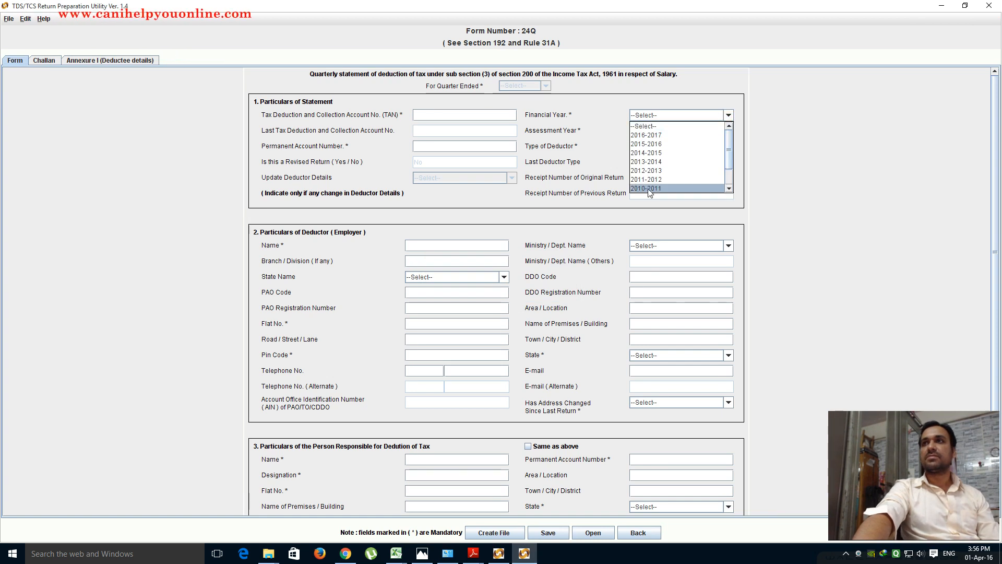
left_click(650, 144)
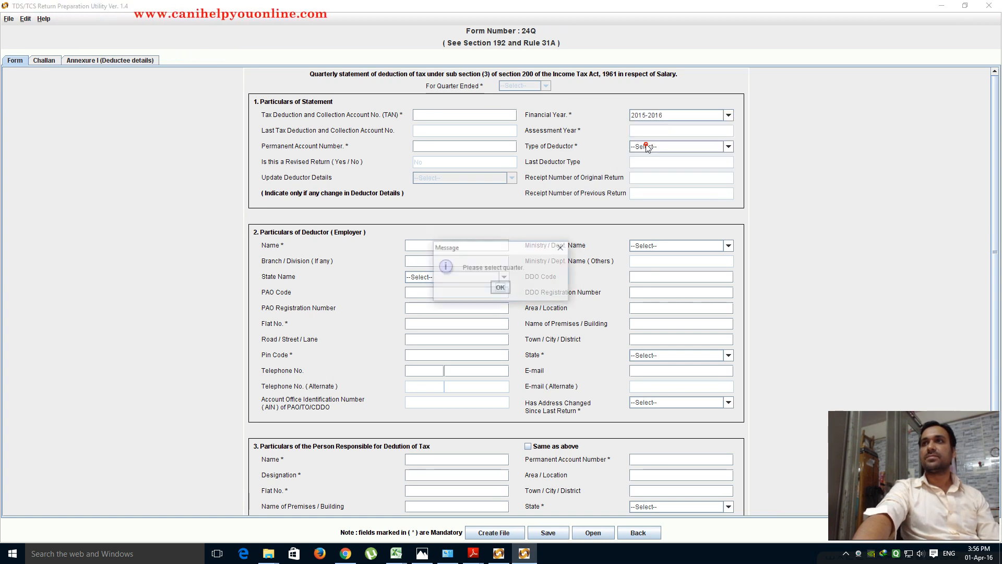
left_click(500, 287)
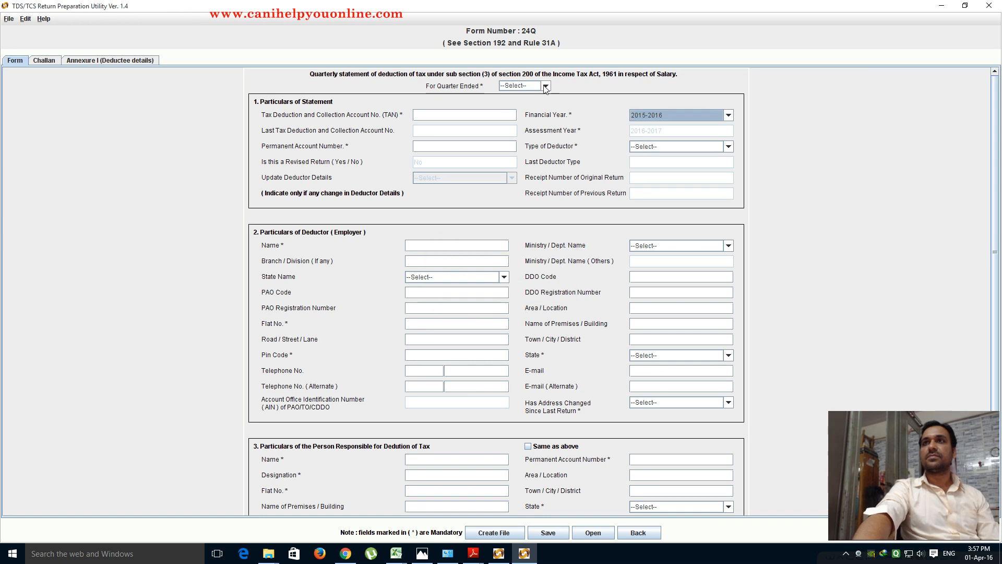
left_click(545, 85)
left_click(508, 131)
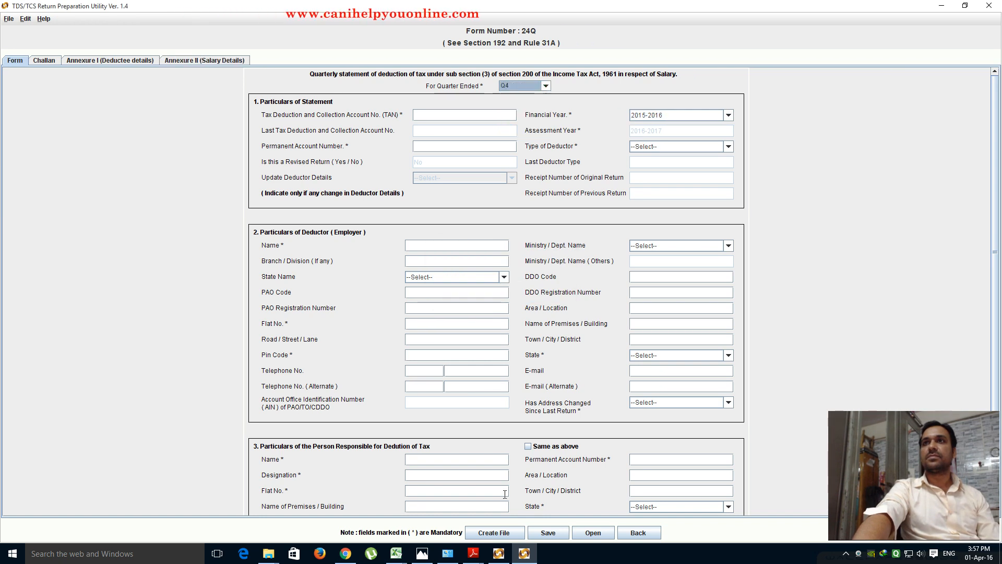
- Add four empty rows to the Challan table, then return to the filled return
left_click(46, 62)
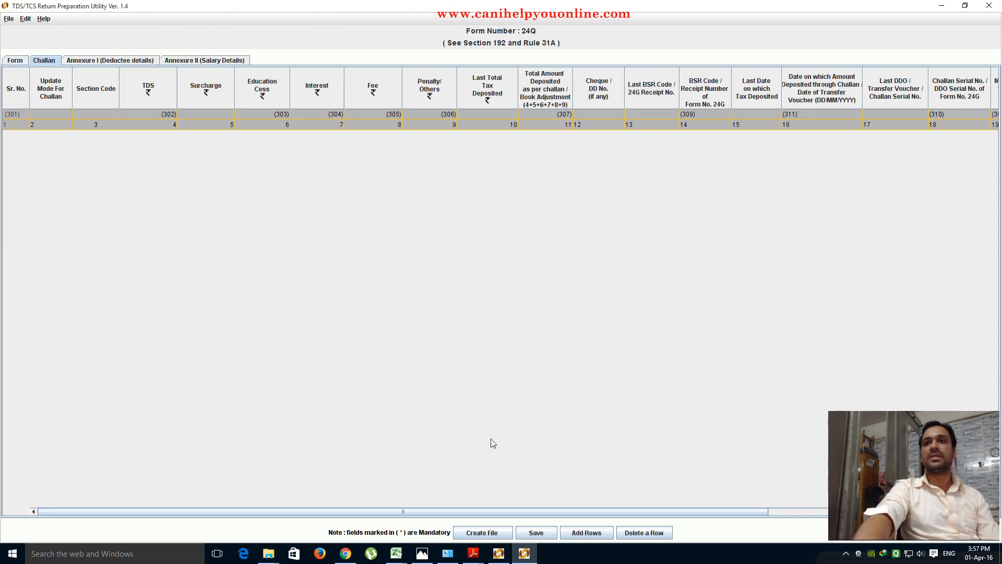
mouse_move(476, 557)
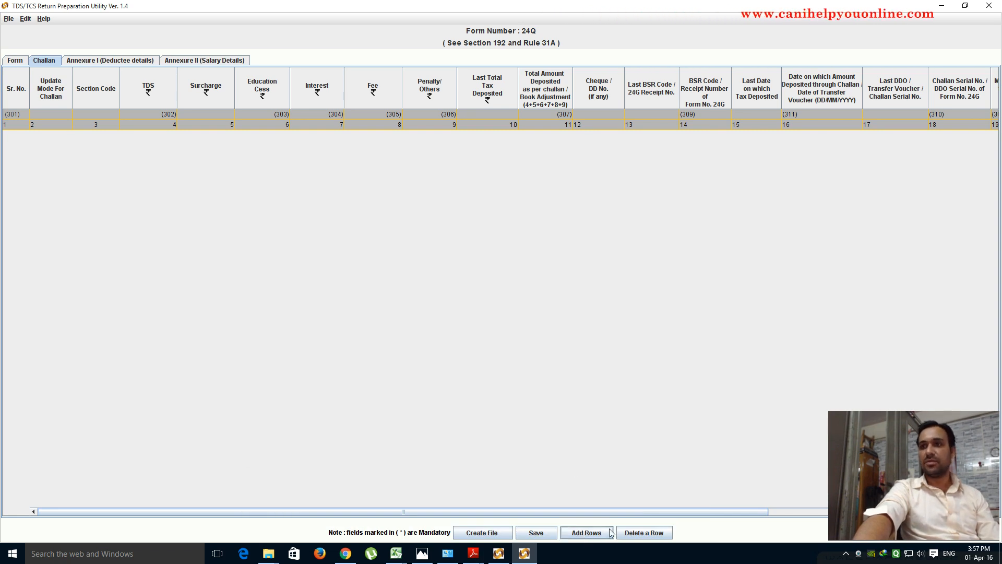
left_click(583, 534)
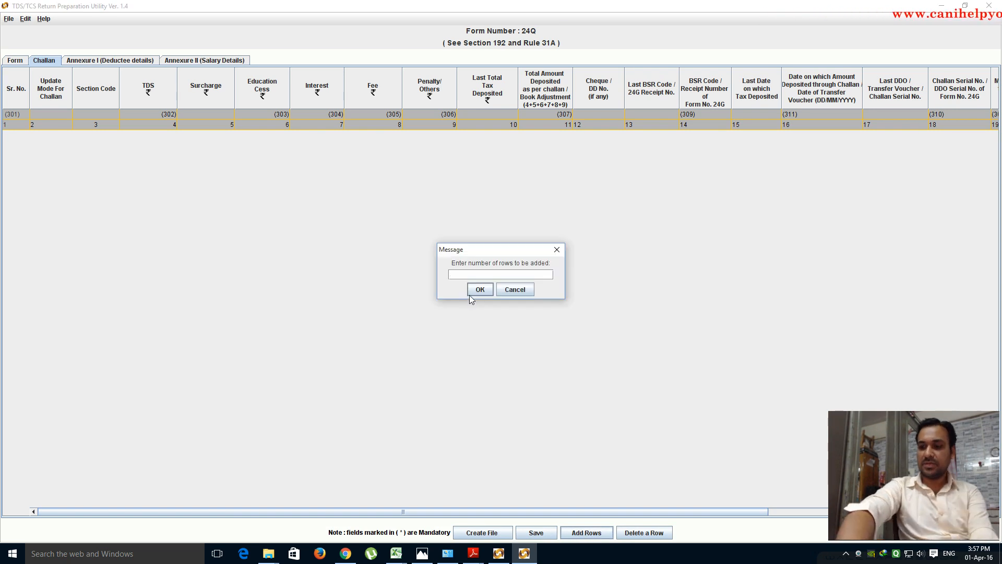
left_click(478, 290)
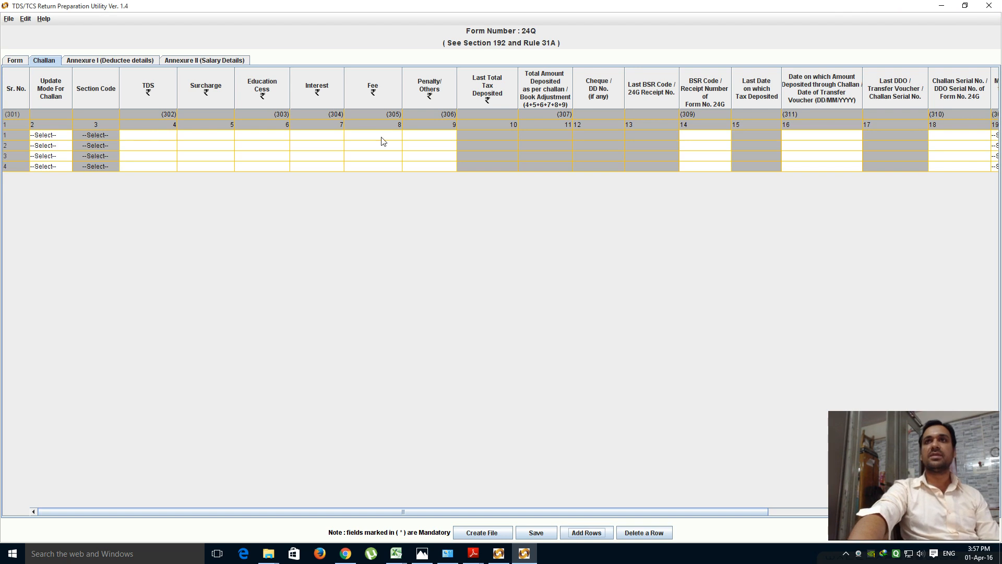
left_click(502, 557)
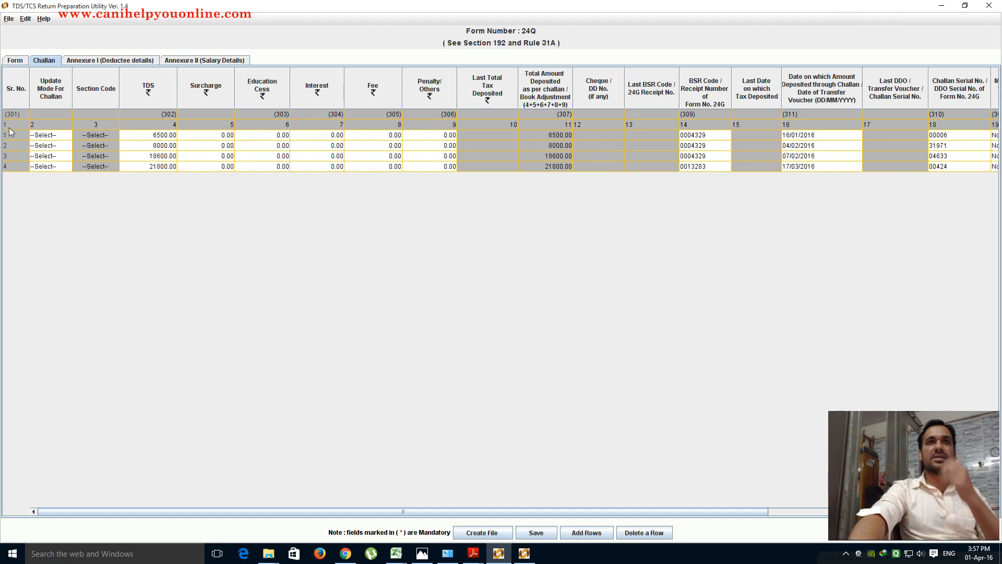
- Review the update mode and section code of the first challan rows in the grid
left_click(62, 134)
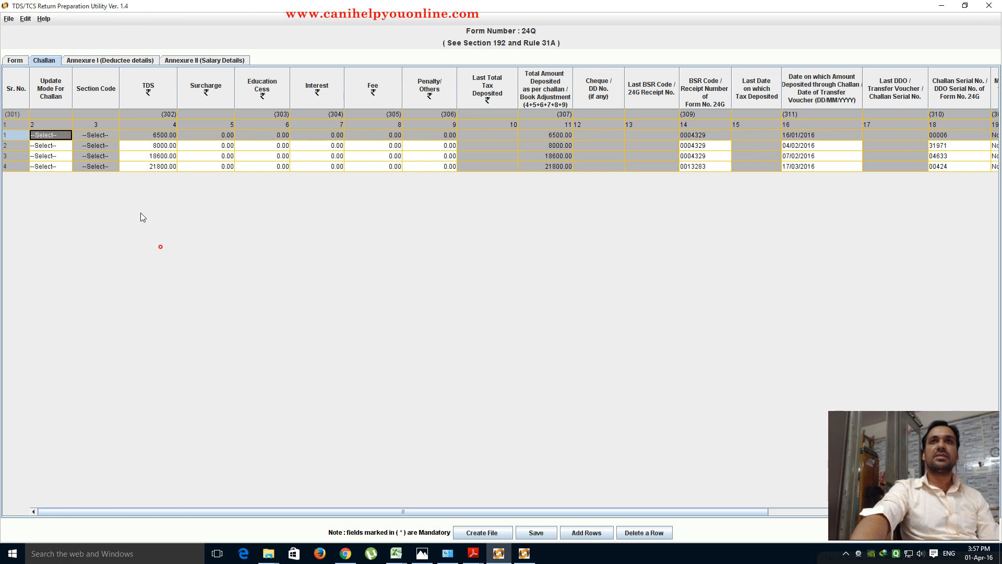
key("Down")
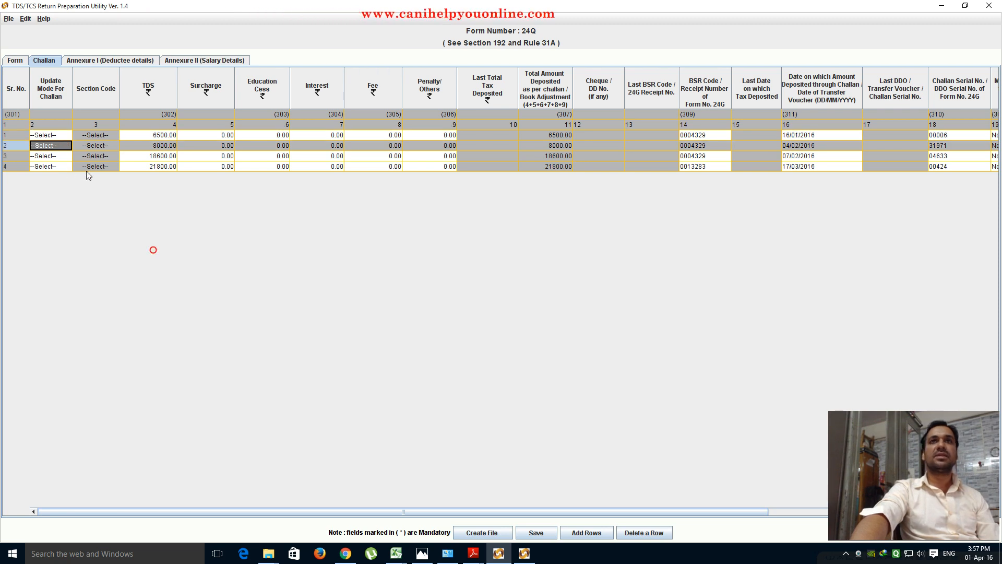
left_click(105, 134)
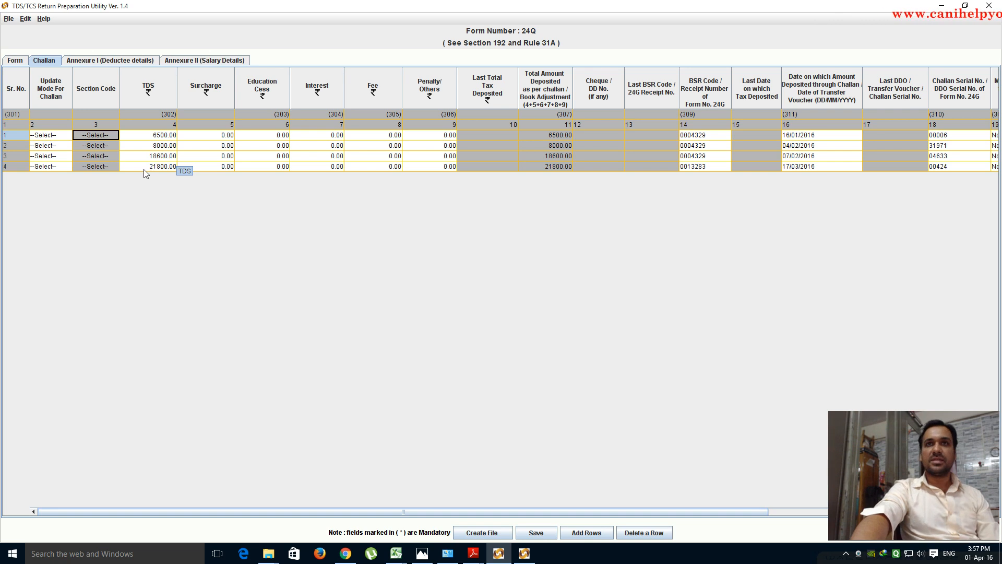
mouse_move(475, 557)
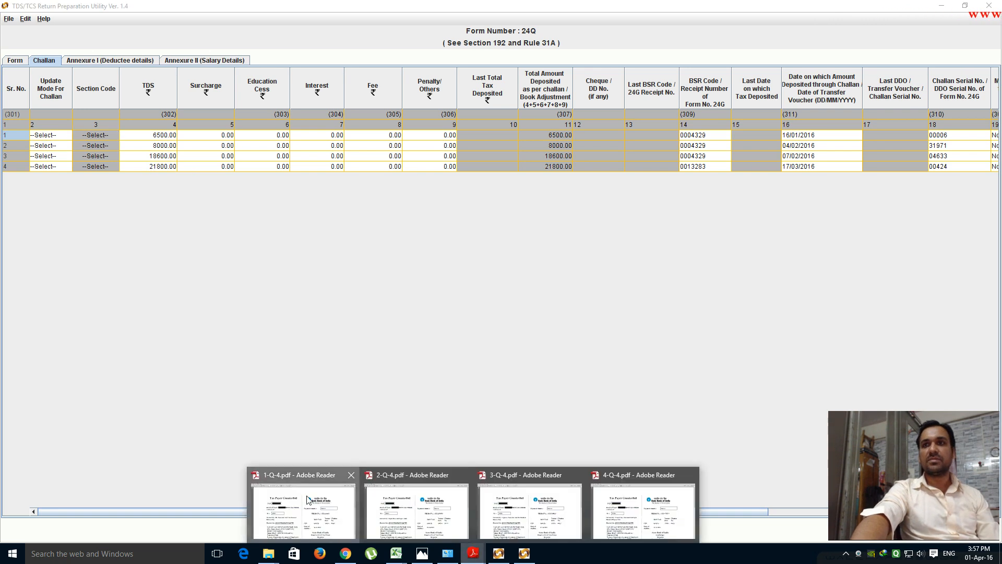
left_click(305, 501)
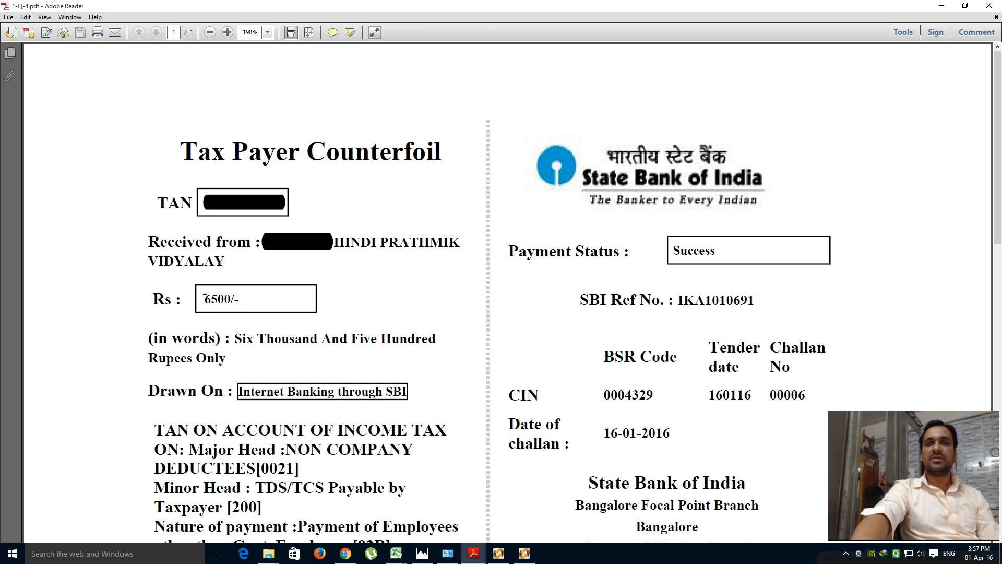
mouse_move(481, 557)
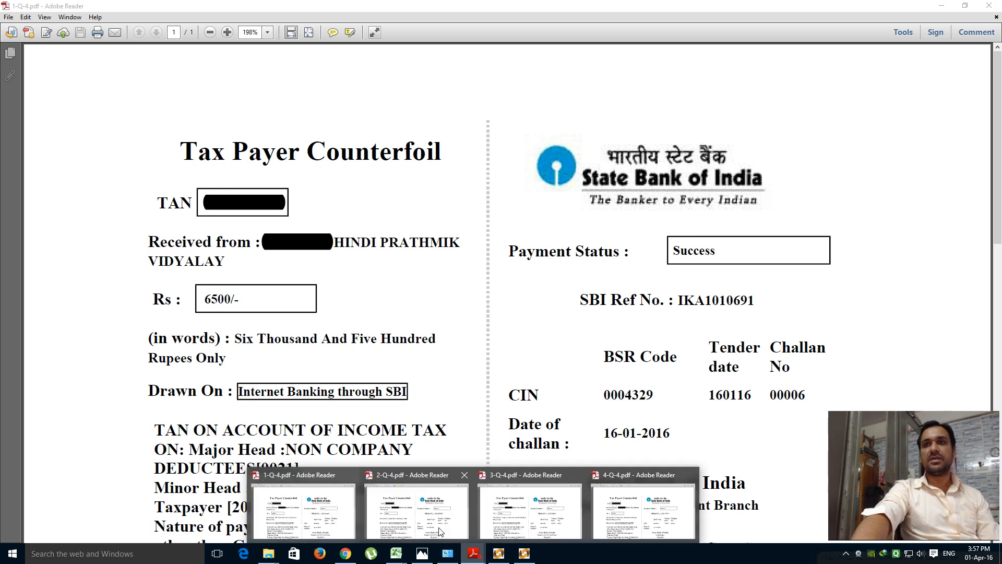
left_click(423, 513)
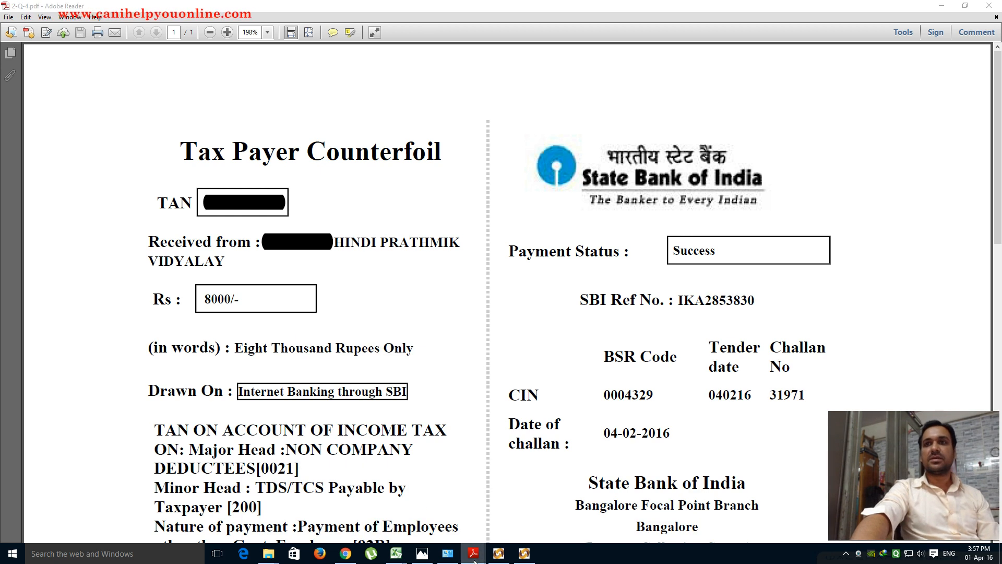
left_click(533, 509)
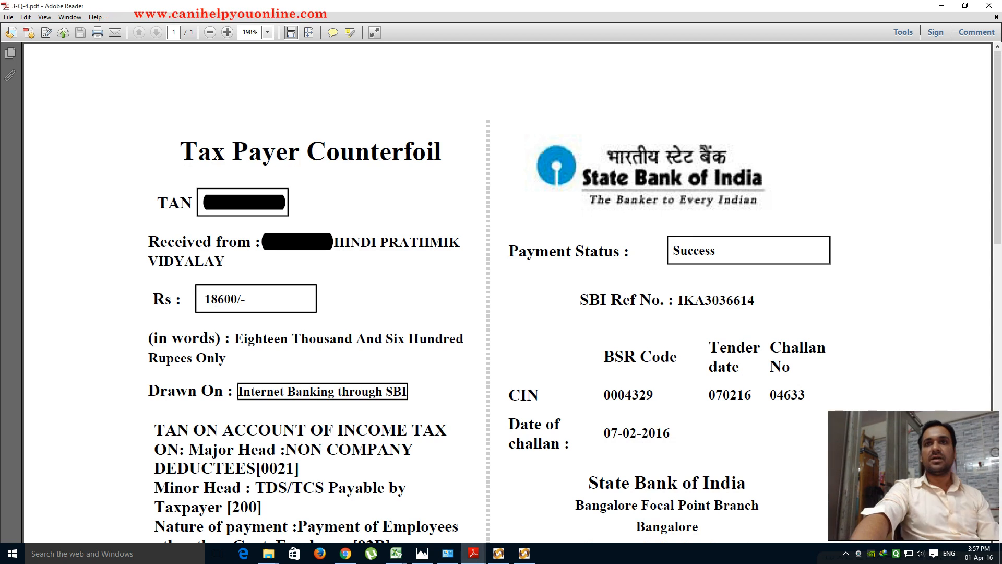
mouse_move(474, 554)
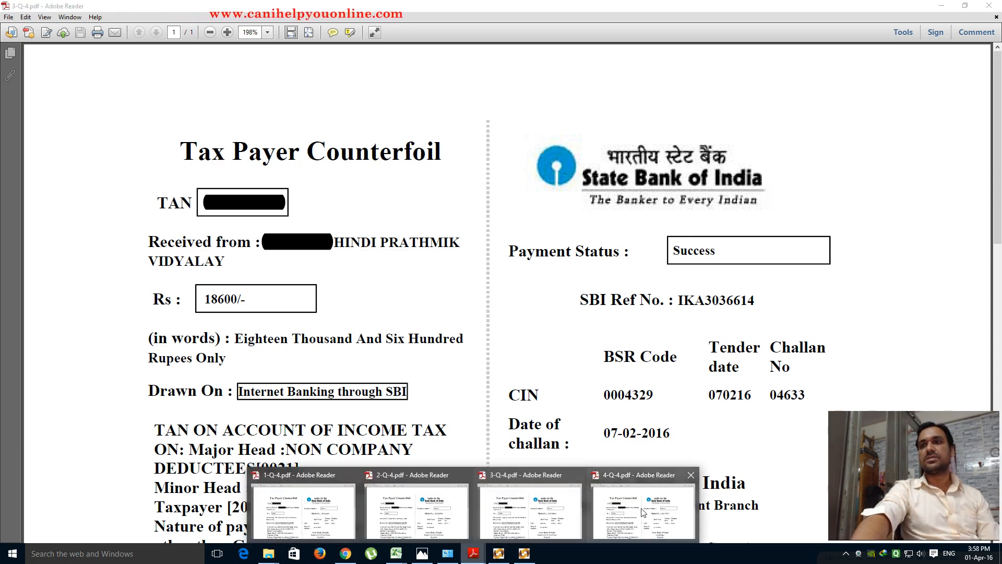
left_click(680, 492)
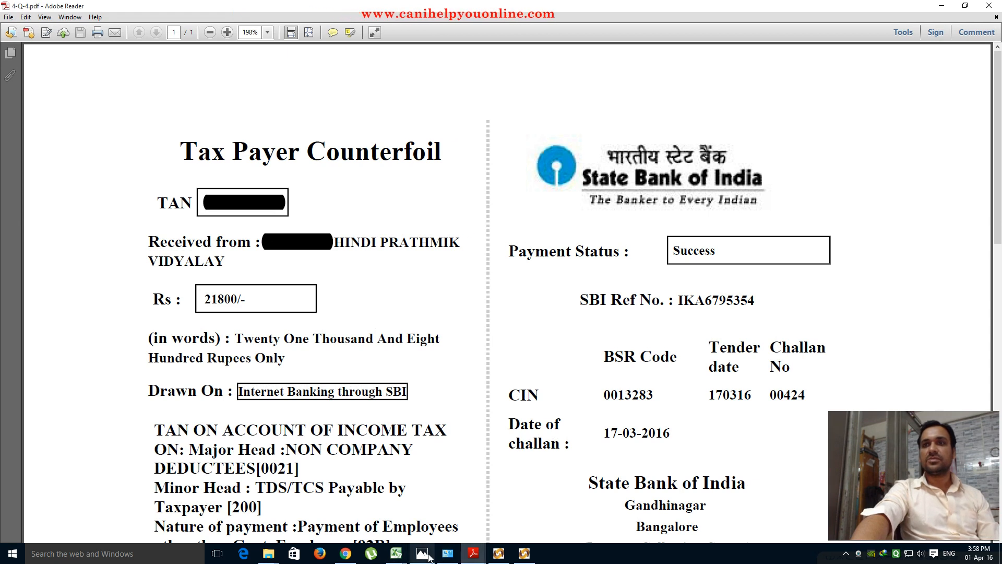
left_click(493, 559)
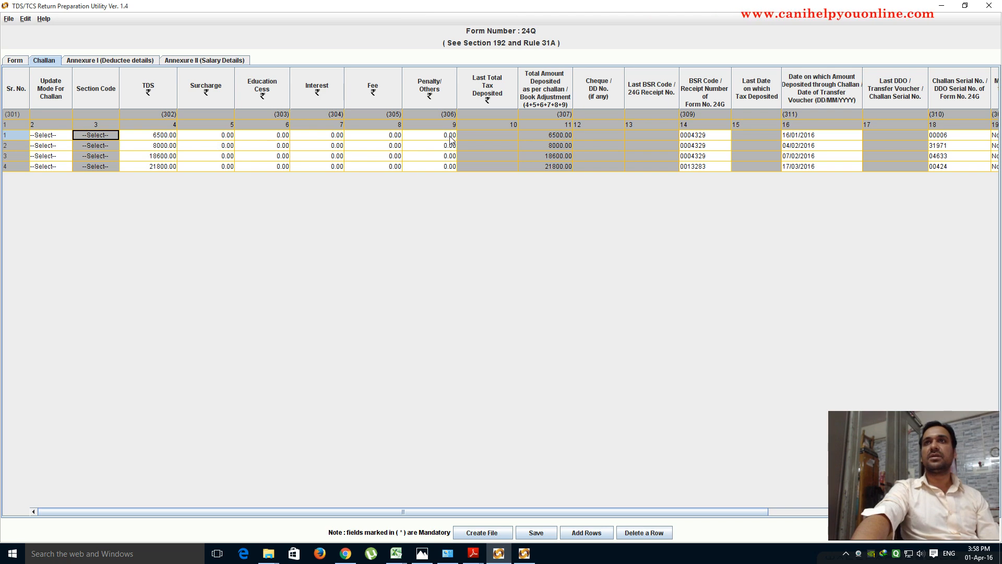
- Scroll the Challan grid right to see the deposit mode and minor head columns
left_click_drag(730, 511, 952, 512)
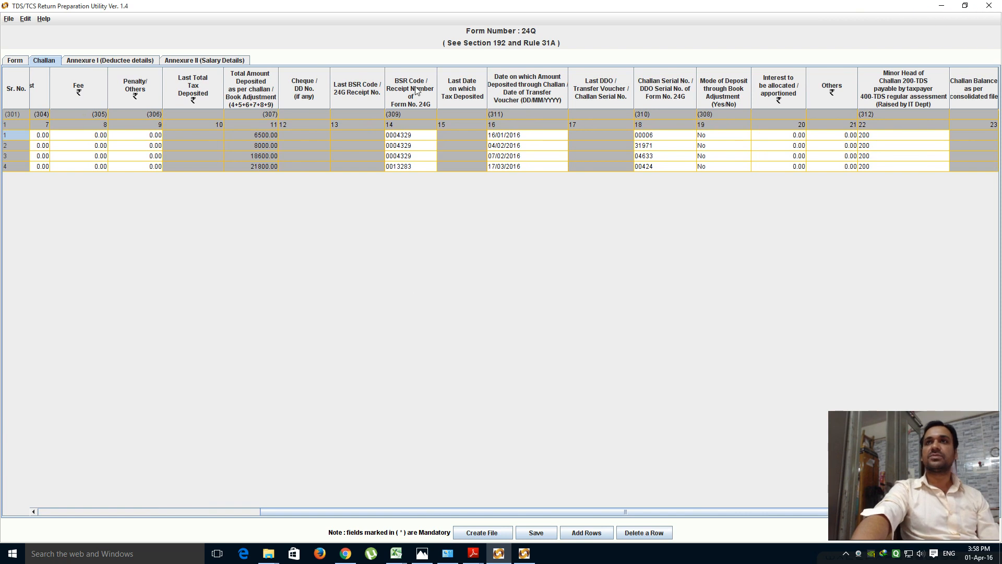
mouse_move(475, 559)
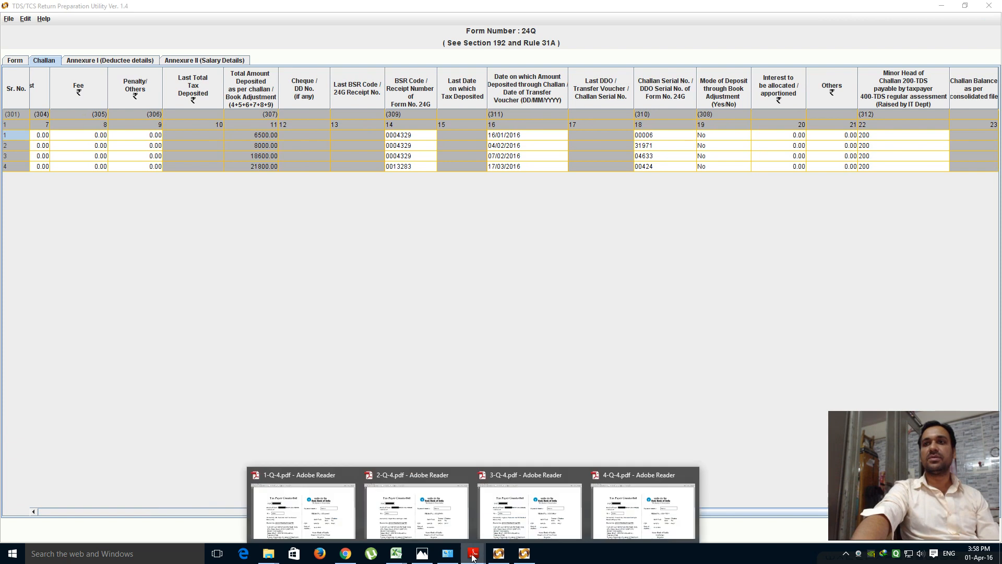
left_click(332, 514)
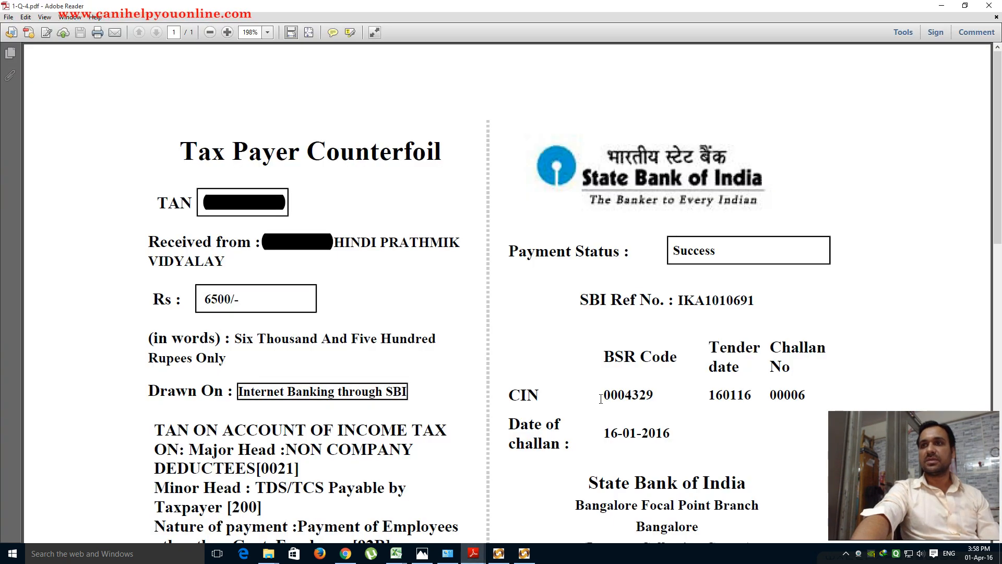
left_click_drag(602, 396, 753, 398)
left_click(688, 439)
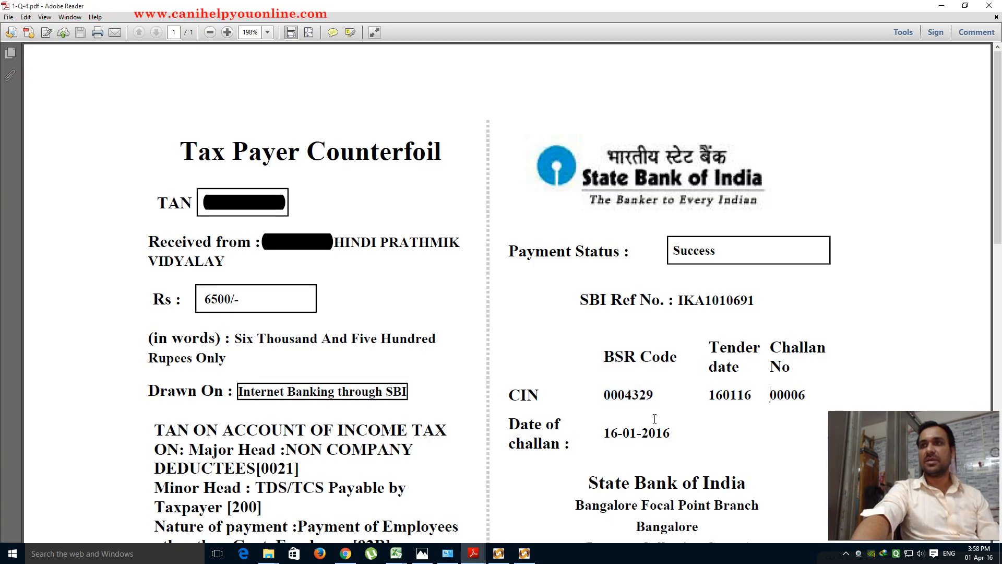
left_click_drag(604, 395, 653, 396)
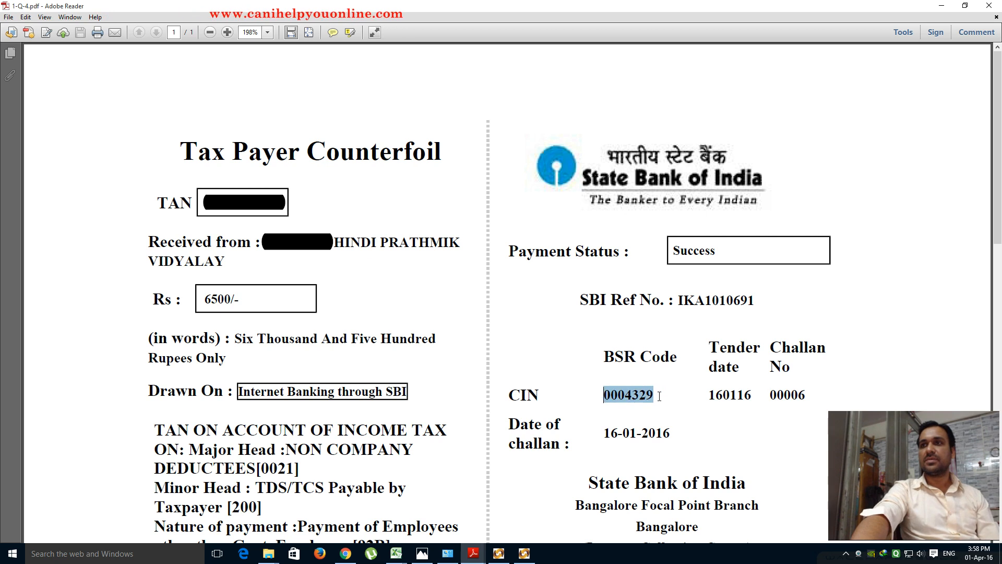
mouse_move(473, 553)
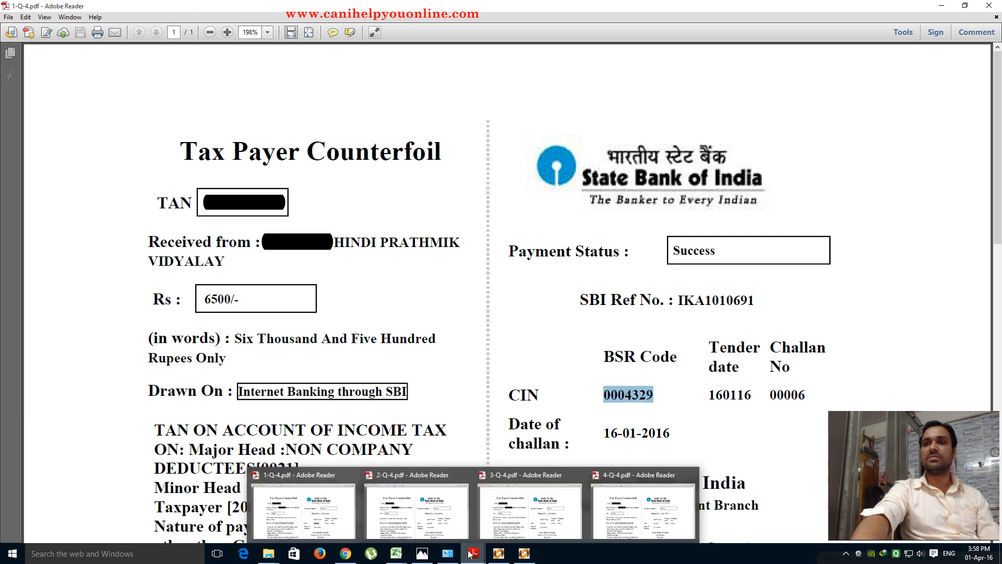
left_click(409, 512)
left_click_drag(603, 396, 653, 396)
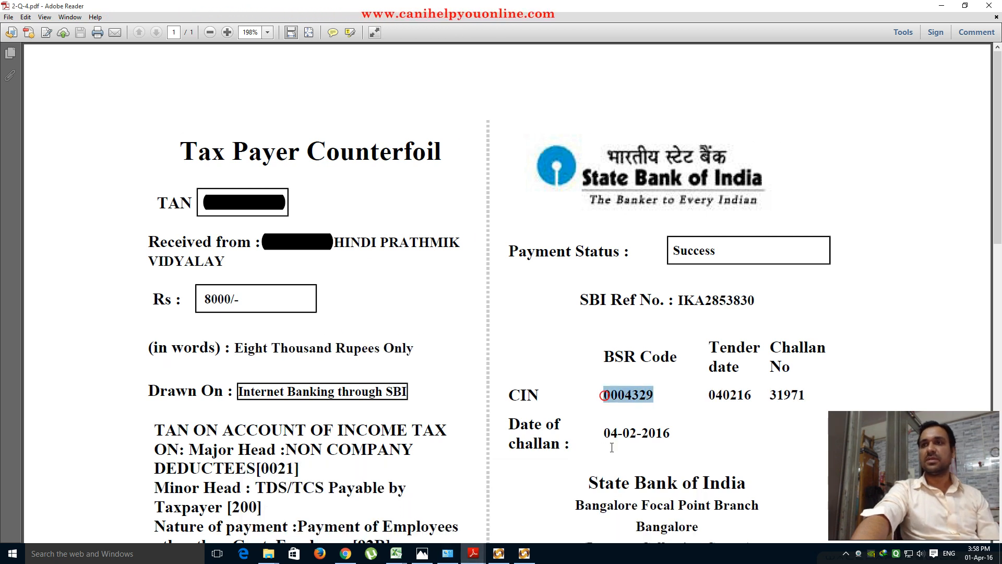
mouse_move(473, 554)
left_click(639, 505)
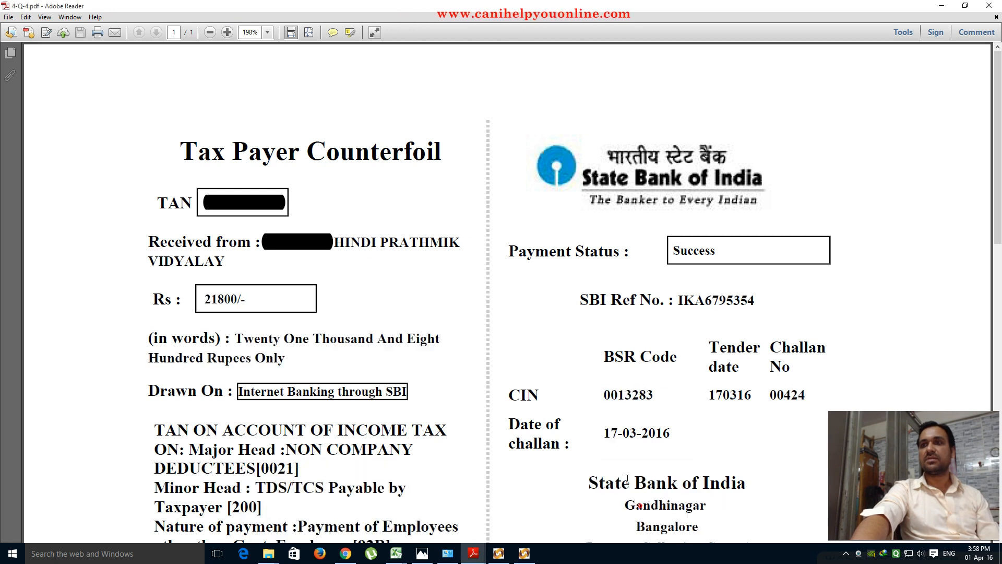
left_click_drag(599, 395, 654, 395)
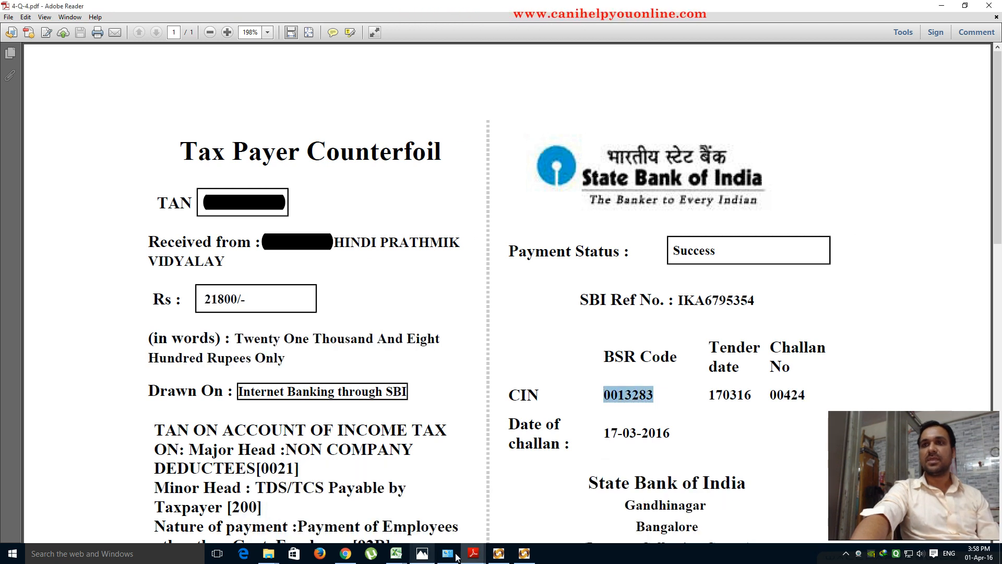
left_click(499, 553)
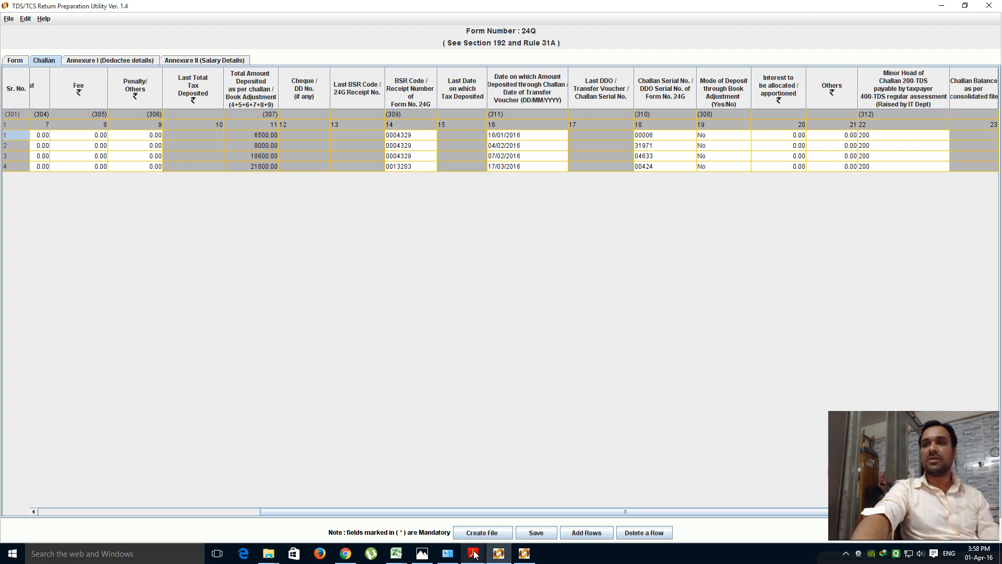
mouse_move(474, 555)
left_click(302, 508)
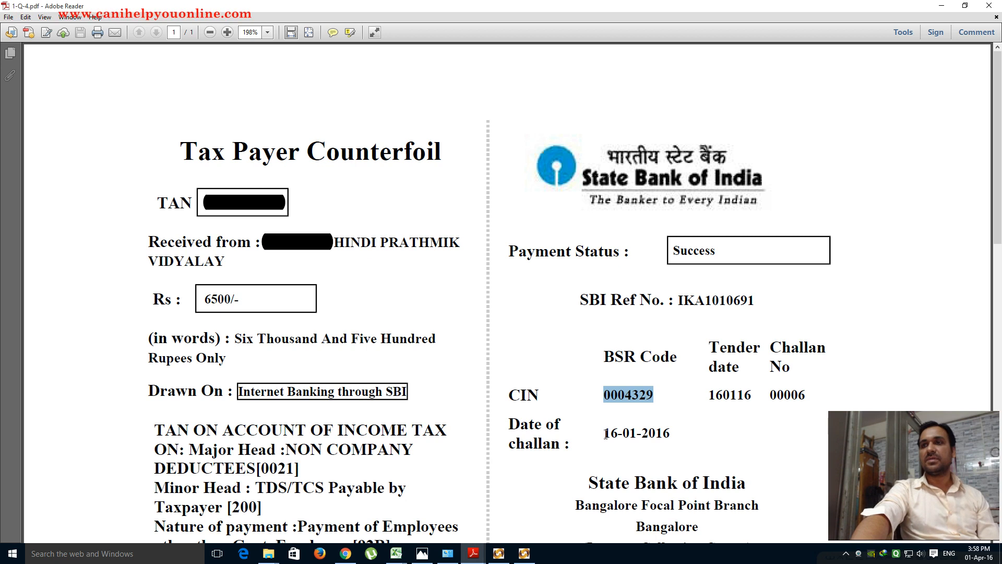
left_click_drag(608, 434, 670, 434)
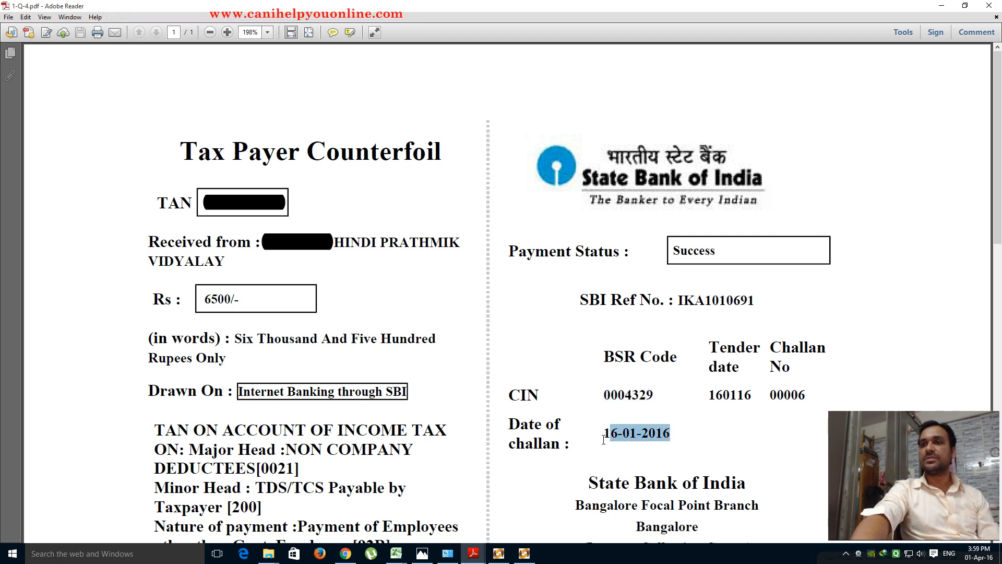
mouse_move(474, 554)
left_click(433, 517)
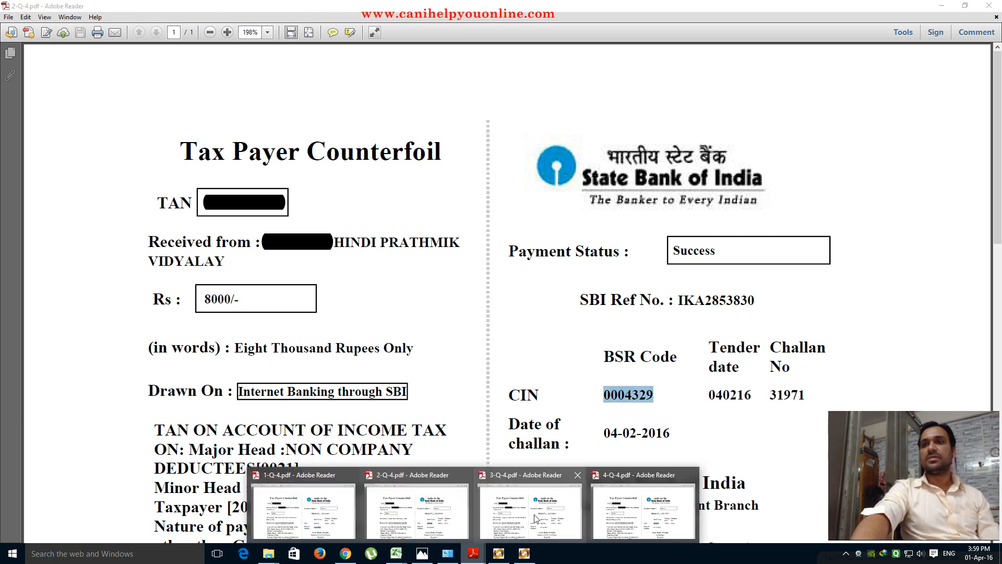
left_click(535, 518)
left_click_drag(599, 434, 671, 435)
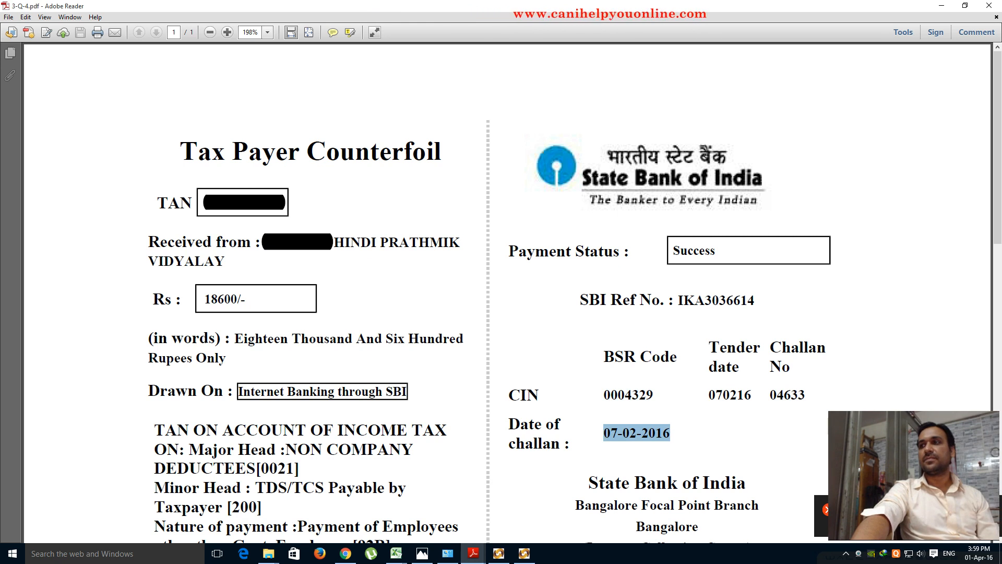
mouse_move(479, 557)
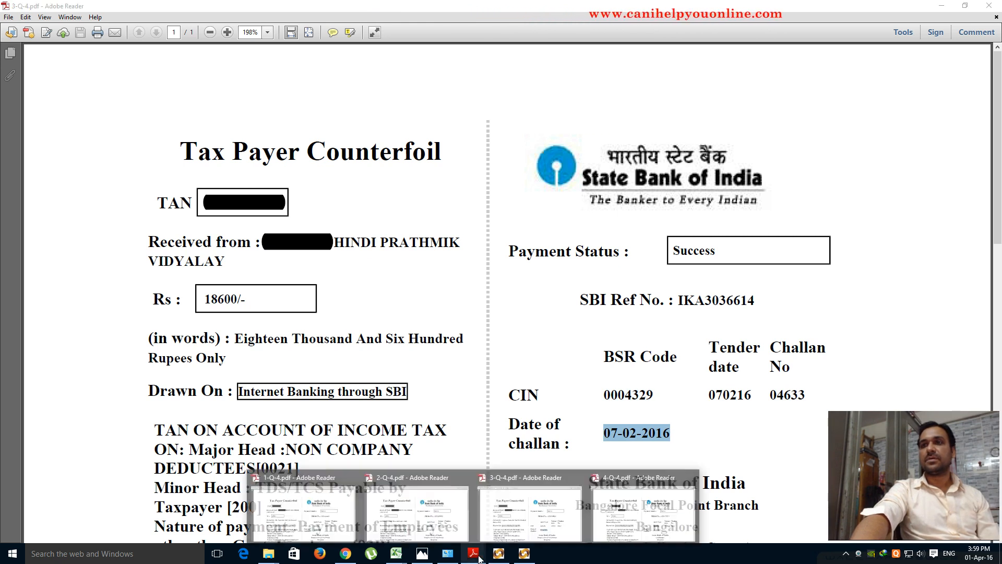
left_click(652, 504)
left_click_drag(601, 435, 685, 434)
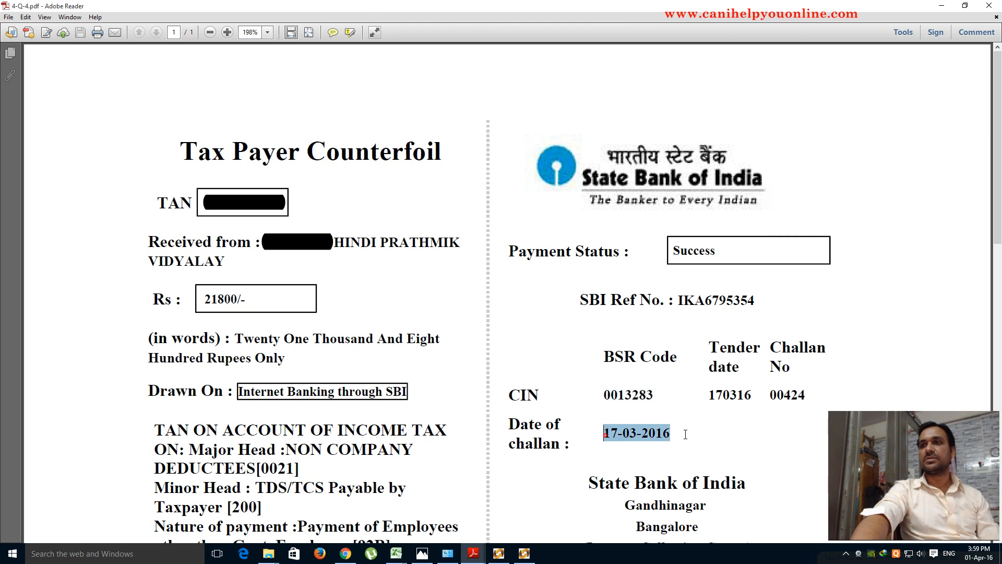
left_click(604, 435)
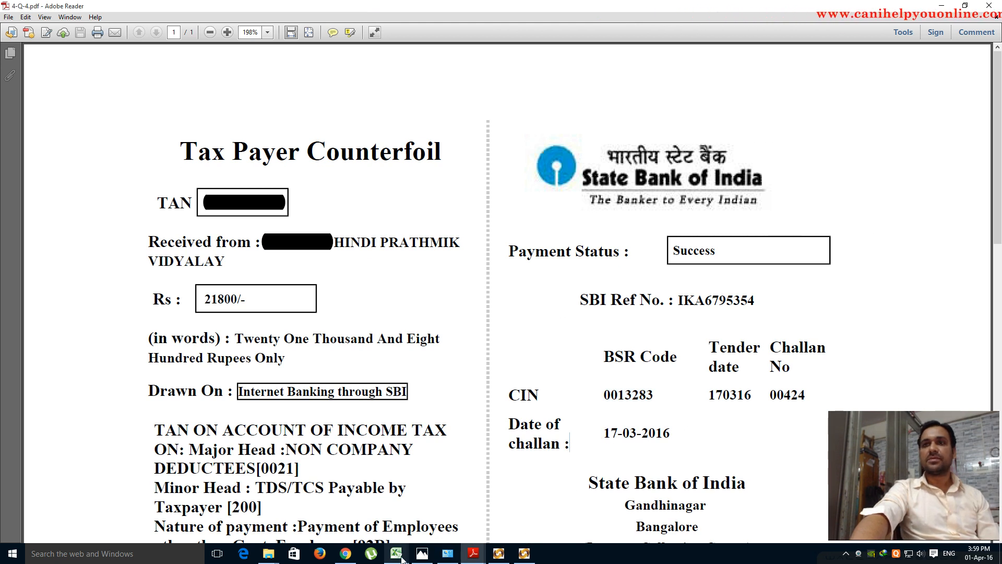
left_click(498, 553)
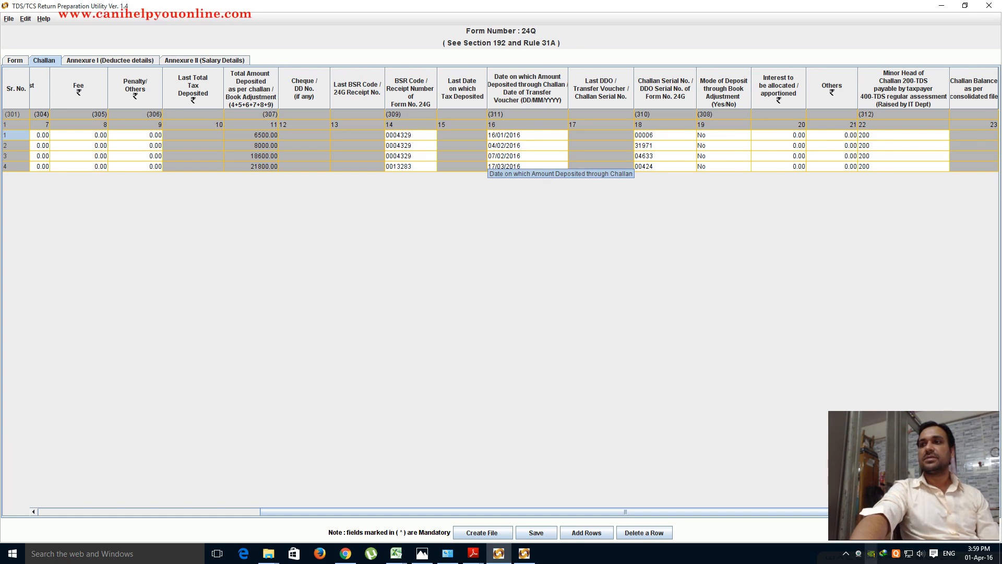
- Verify the challan serial numbers against counterfoils 1-Q-4.pdf and 2-Q-4.pdf, starting with 00006
left_click(847, 555)
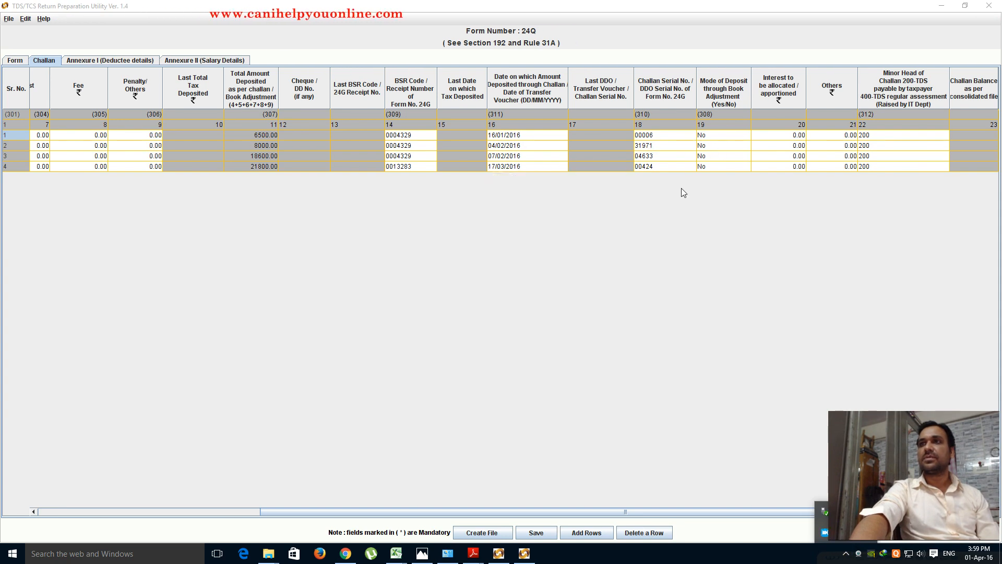
mouse_move(474, 555)
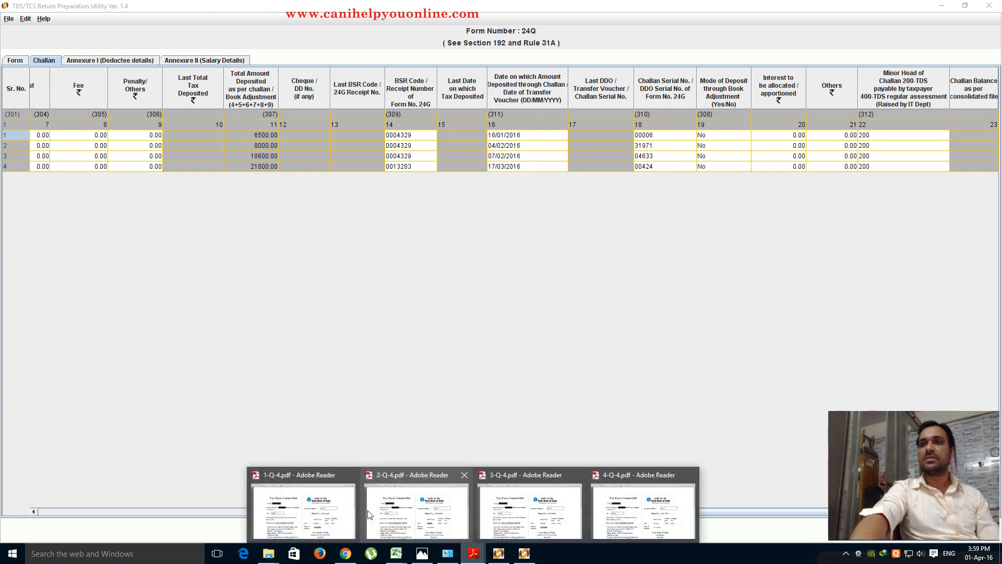
left_click(302, 503)
left_click_drag(769, 398, 814, 398)
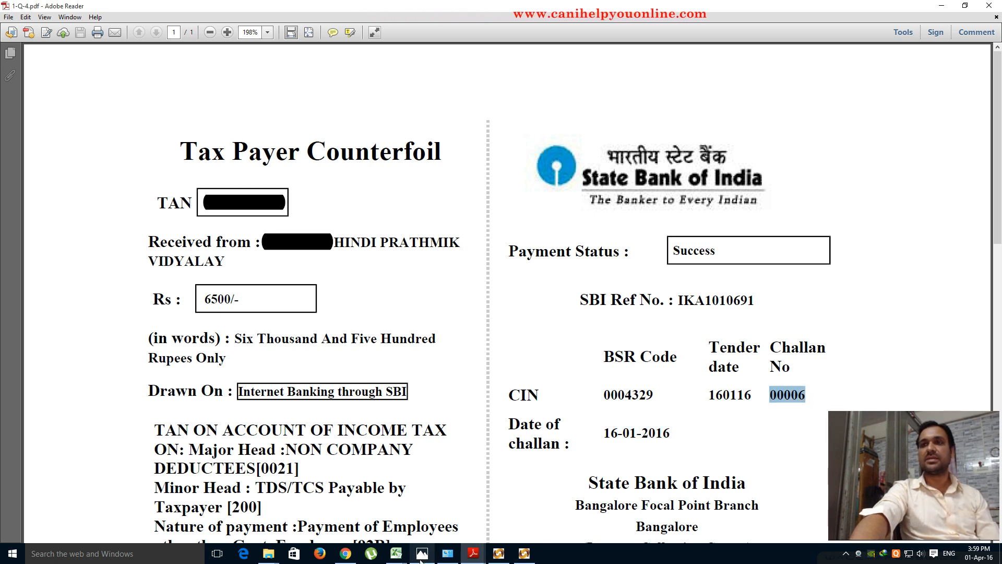
mouse_move(479, 552)
left_click(438, 509)
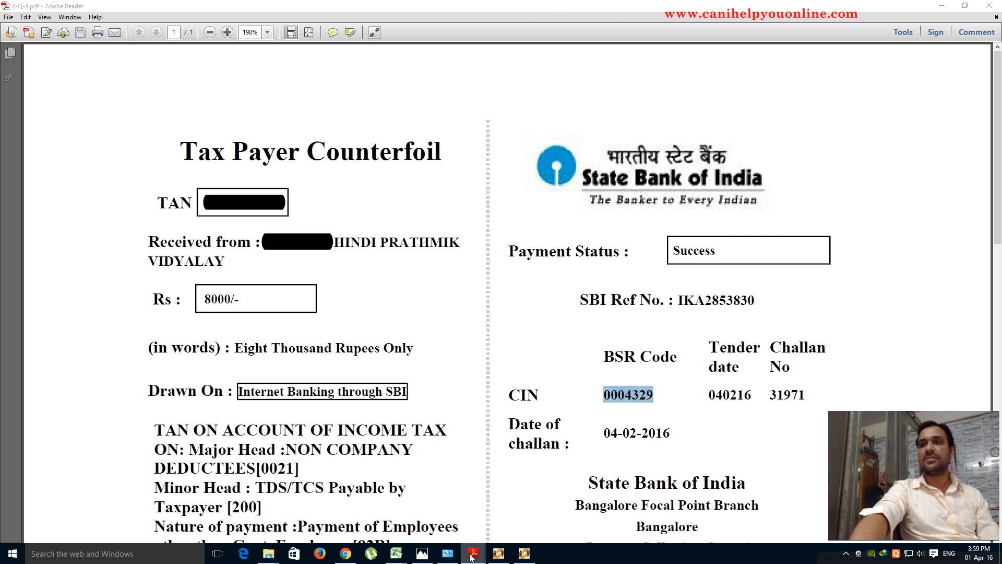
left_click(498, 553)
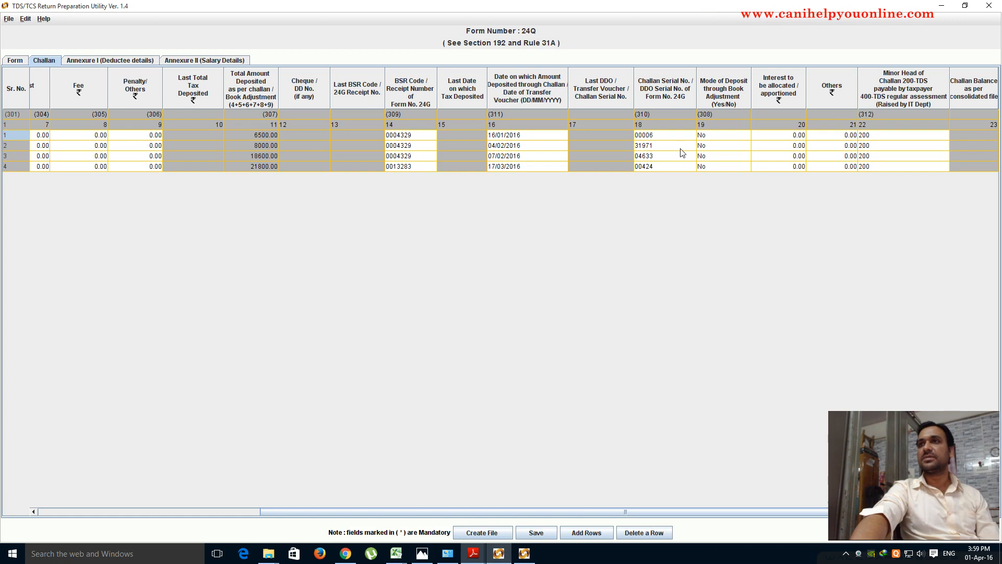
left_click(654, 136)
left_click(653, 149)
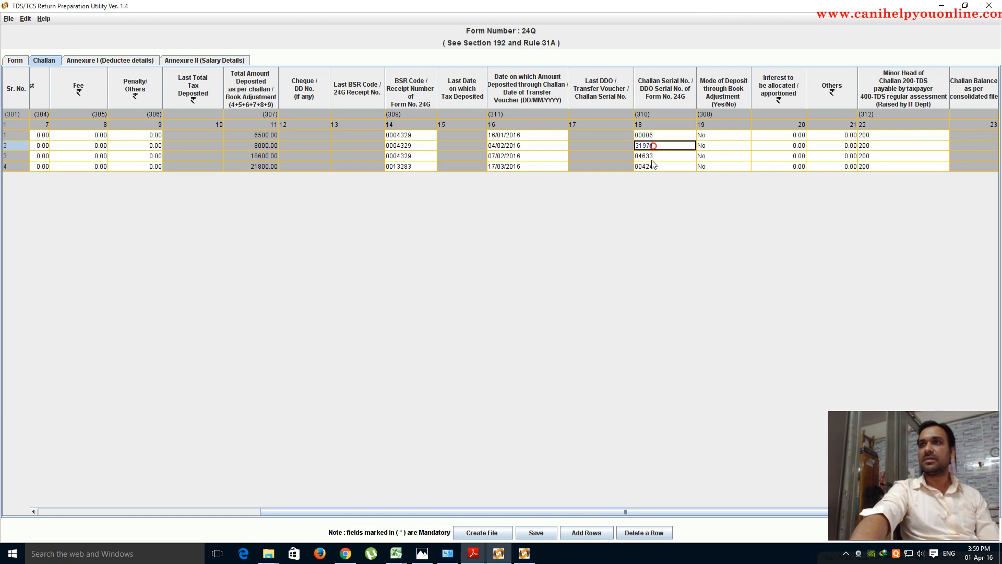
left_click(652, 159)
left_click(652, 166)
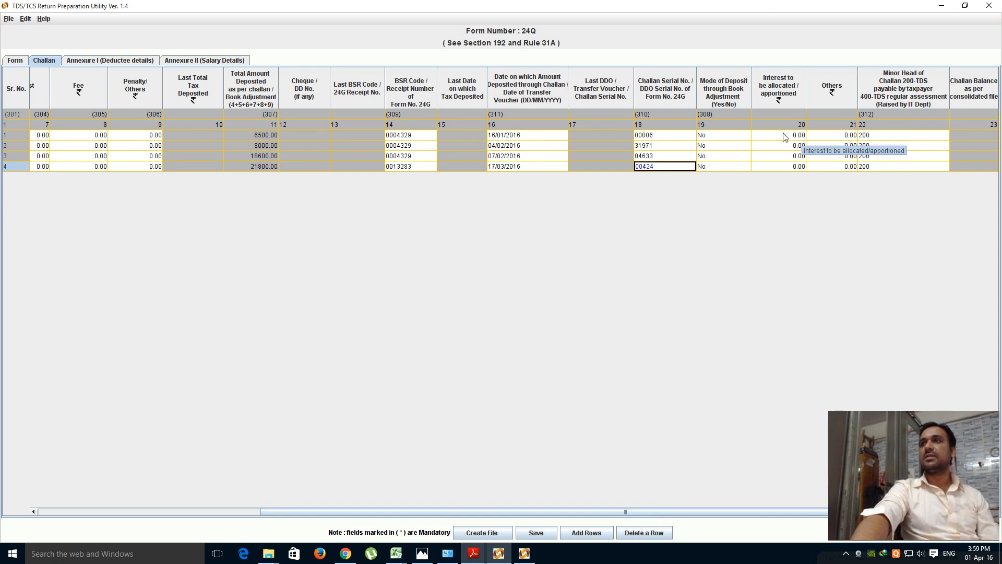
- Set challan 1's Mode of Deposit to No and Minor Head to 200
left_click(720, 134)
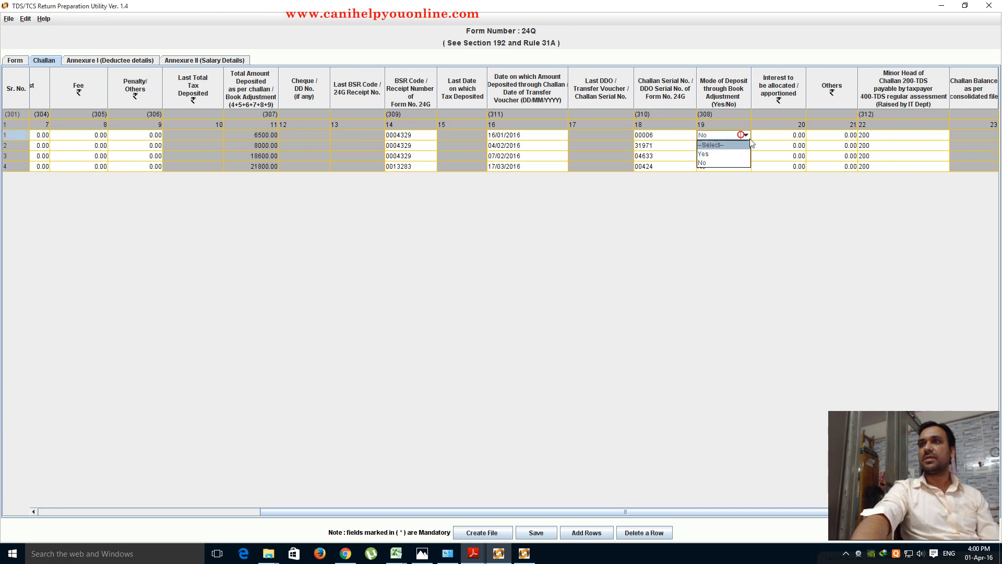
left_click(704, 164)
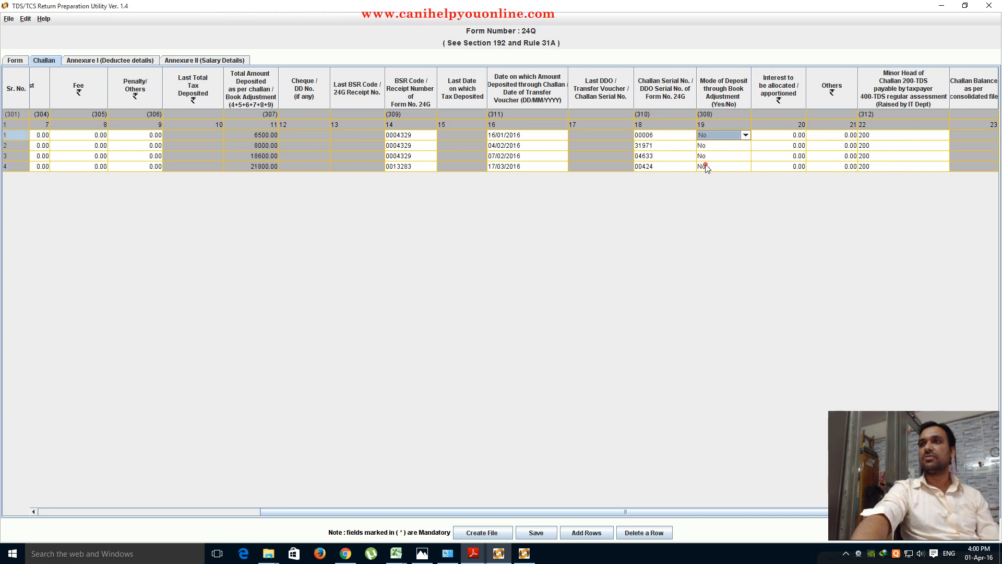
left_click(879, 138)
left_click(877, 154)
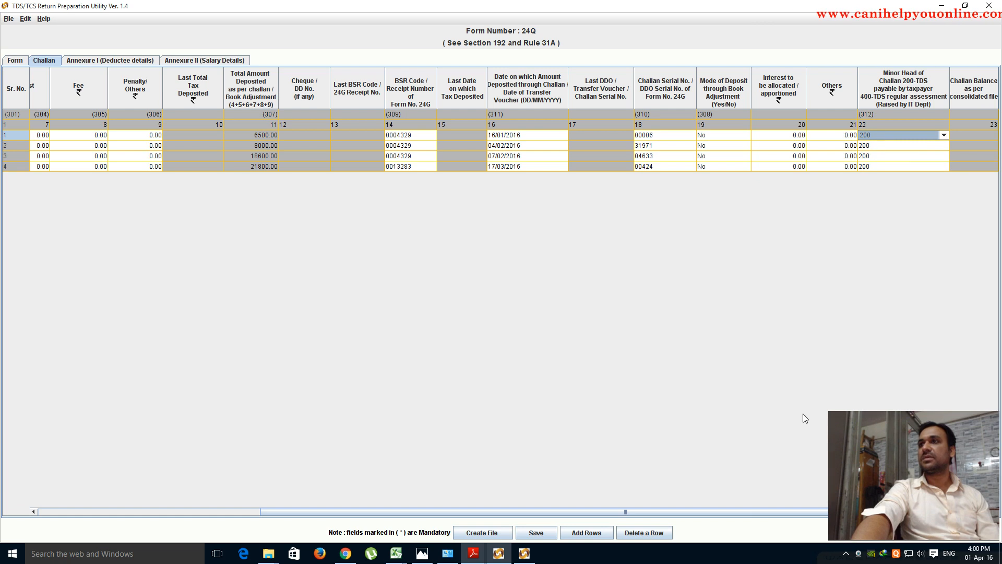
- Open Annexure I in the filled return, then in the blank return
left_click(96, 62)
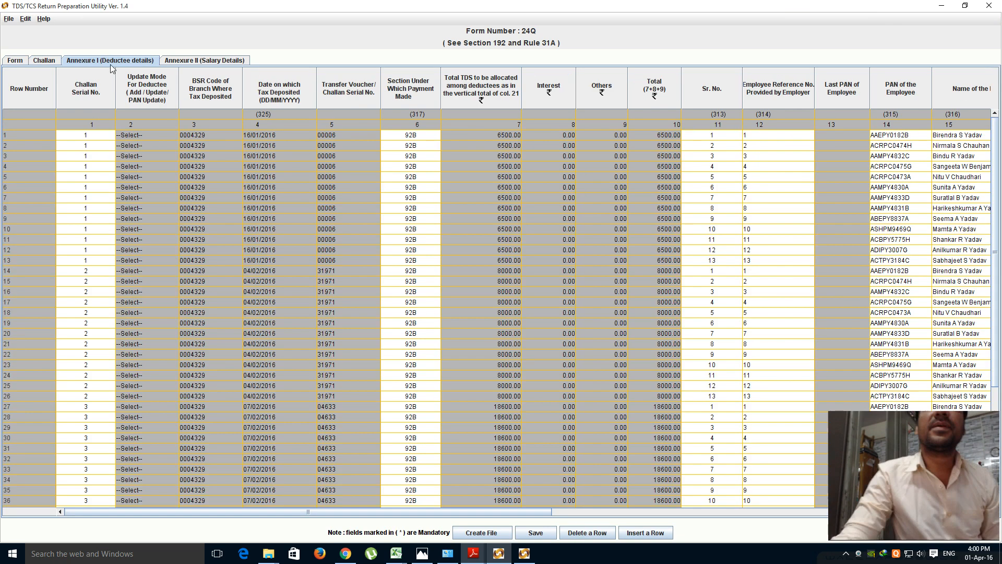
left_click(528, 556)
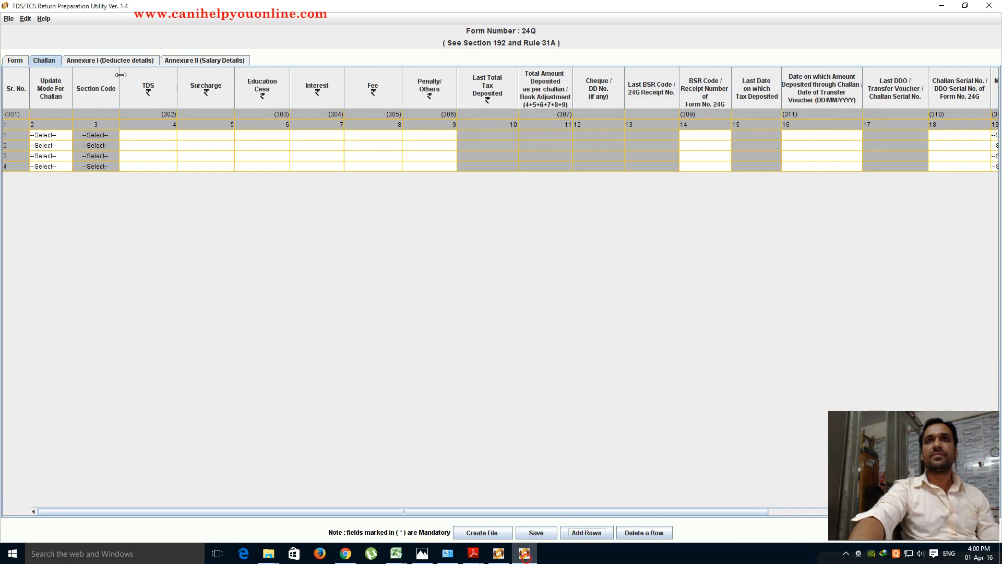
left_click(96, 62)
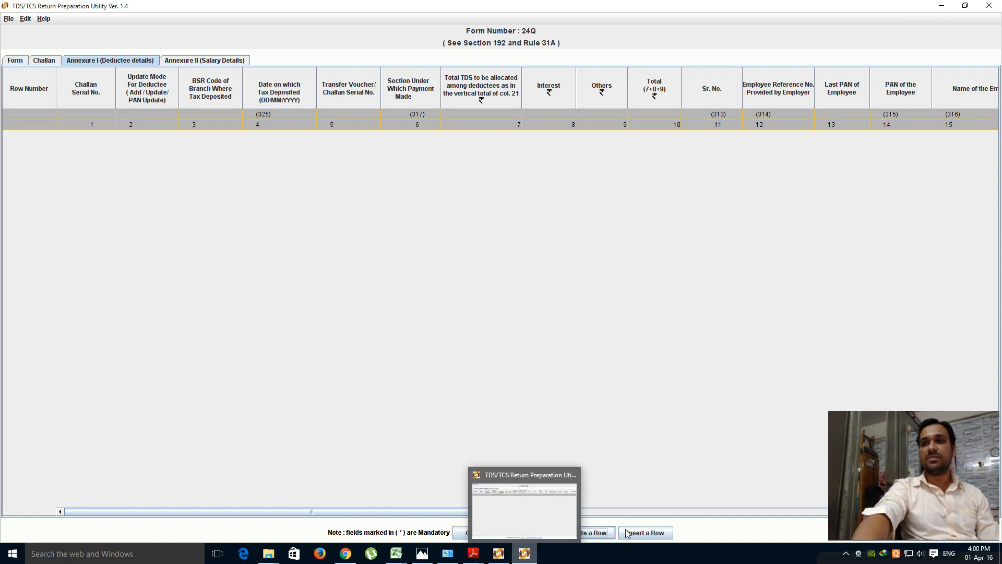
left_click(595, 533)
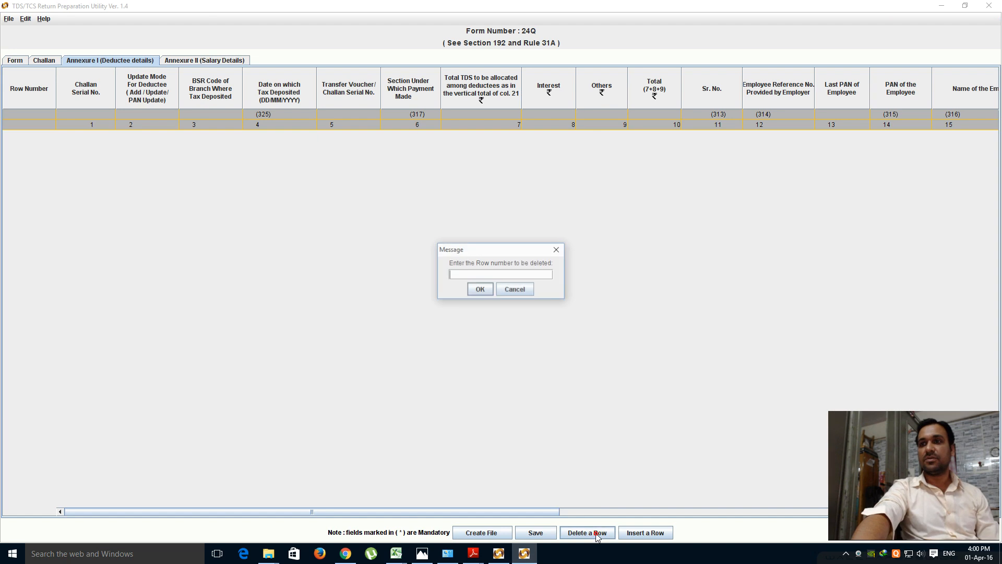
- Dismiss the delete prompt and insert 13 deductee rows under each of challans 1–4
left_click(552, 252)
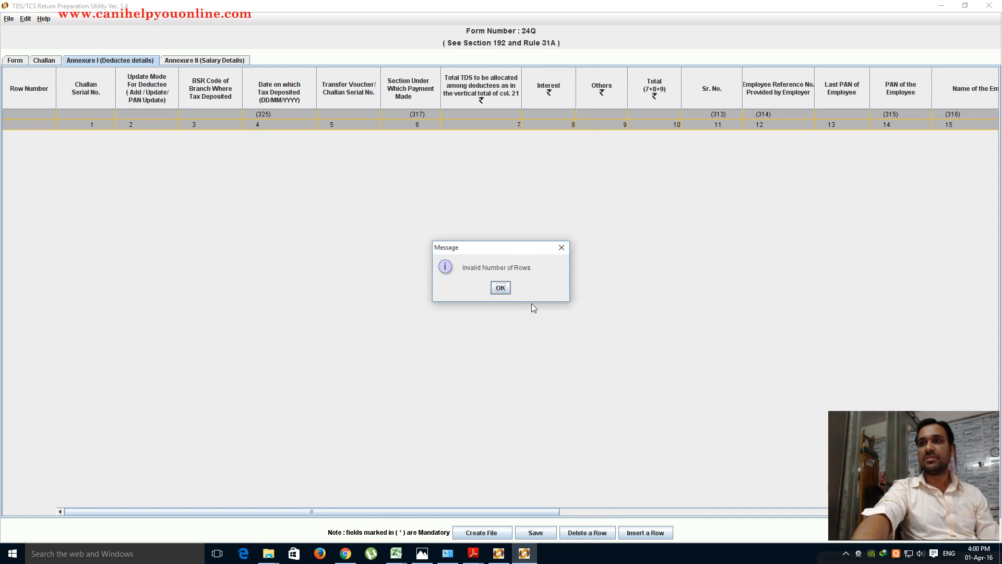
left_click(508, 287)
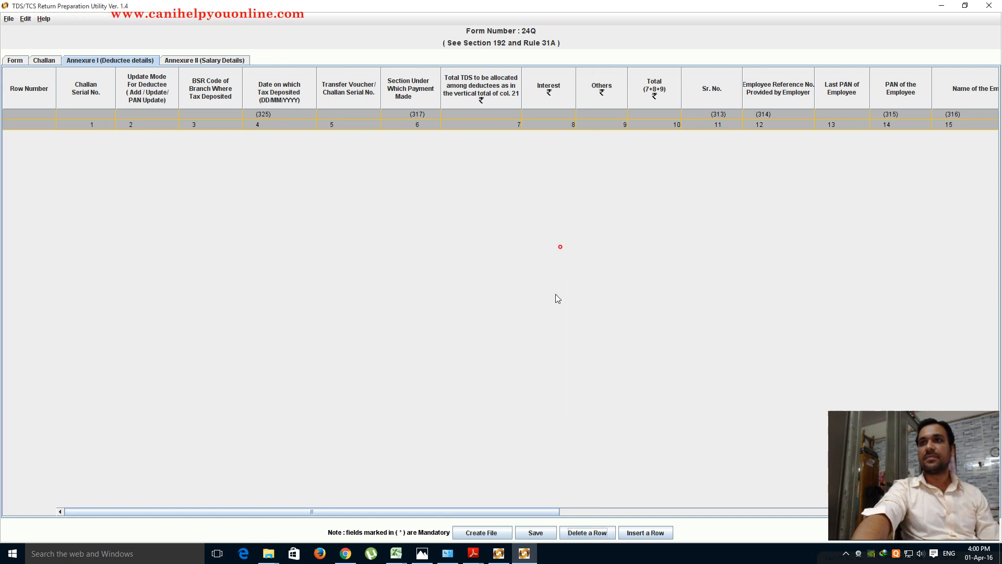
left_click(640, 533)
double_click(524, 236)
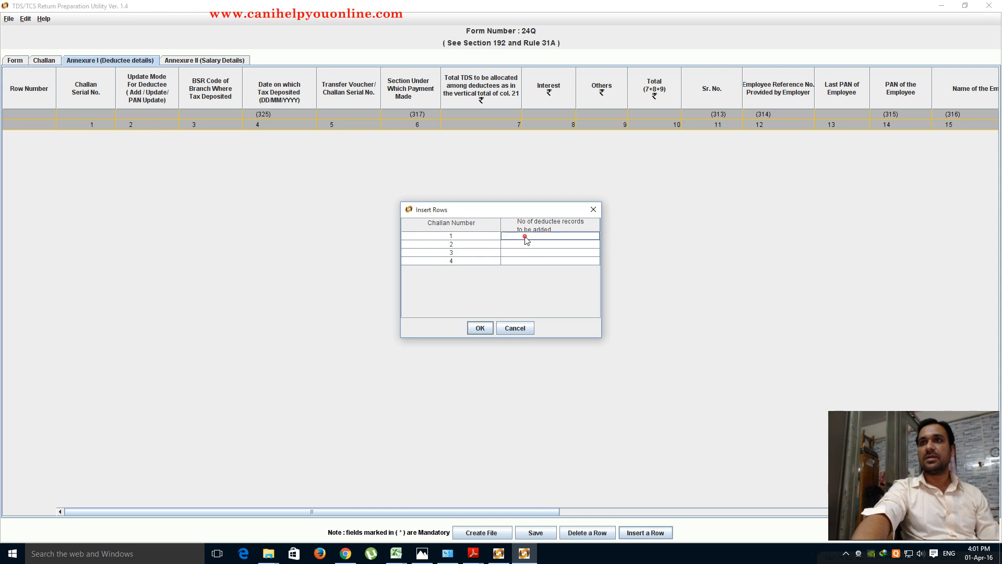
type("13")
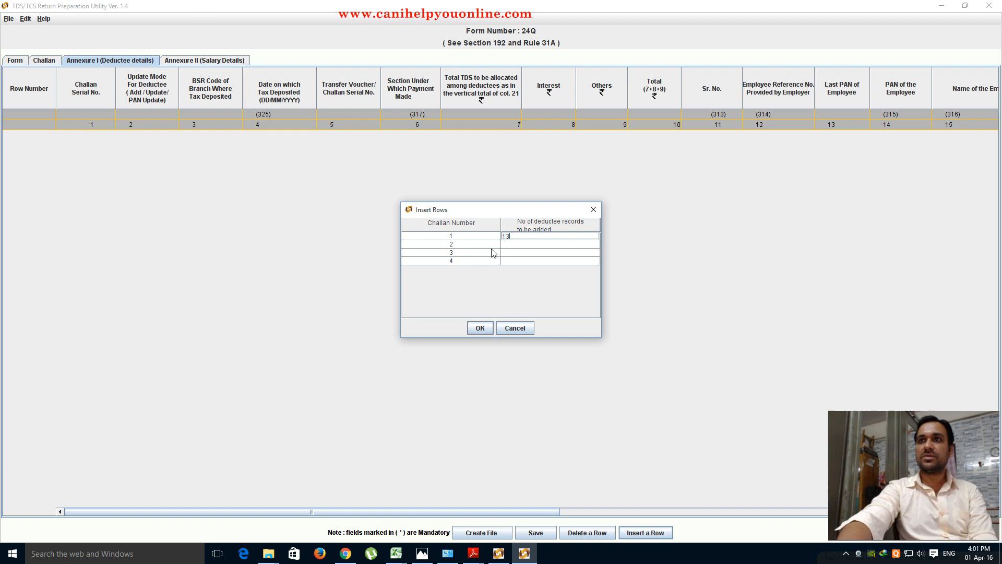
left_click(521, 245)
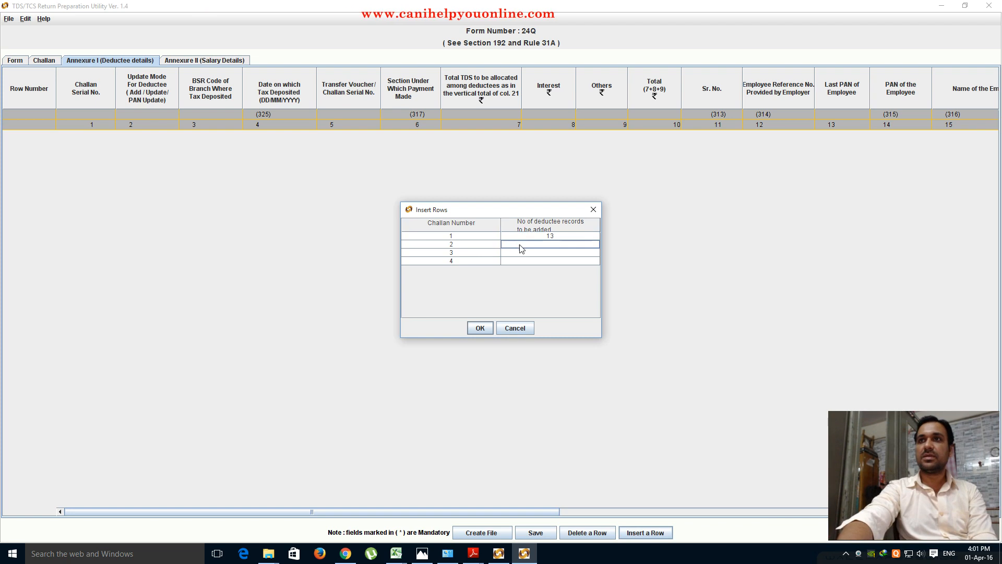
type("13")
left_click(549, 253)
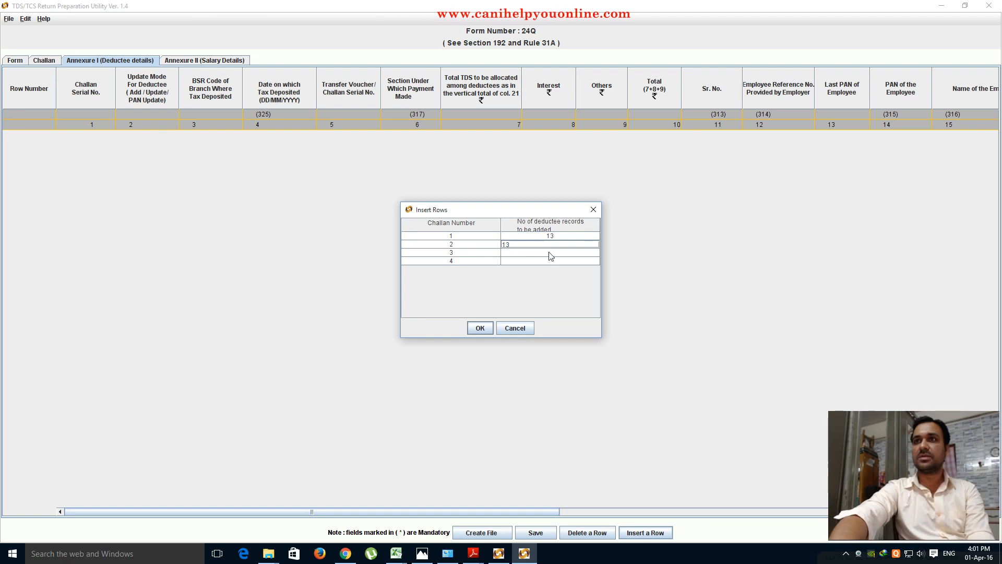
type("13")
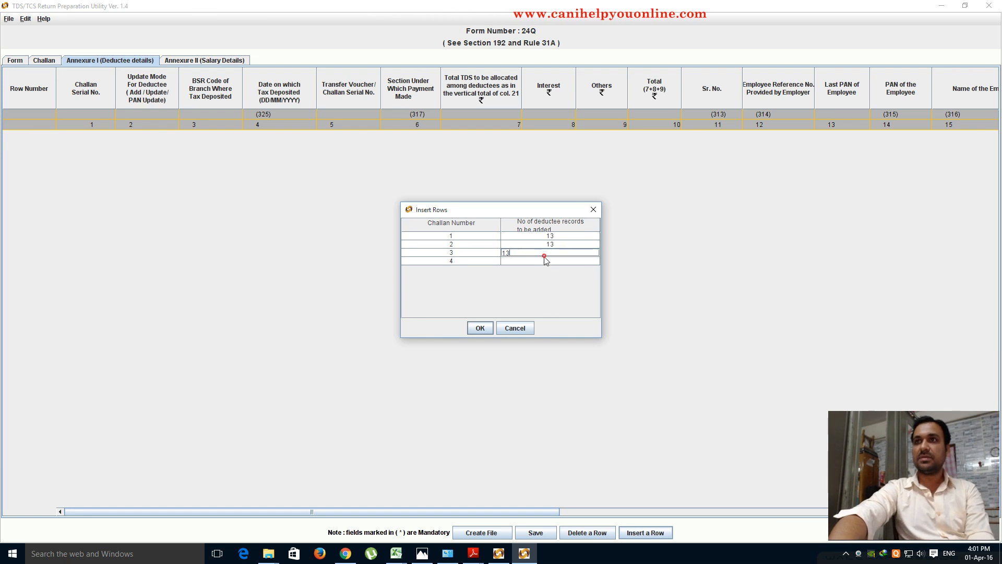
left_click(545, 260)
type("13")
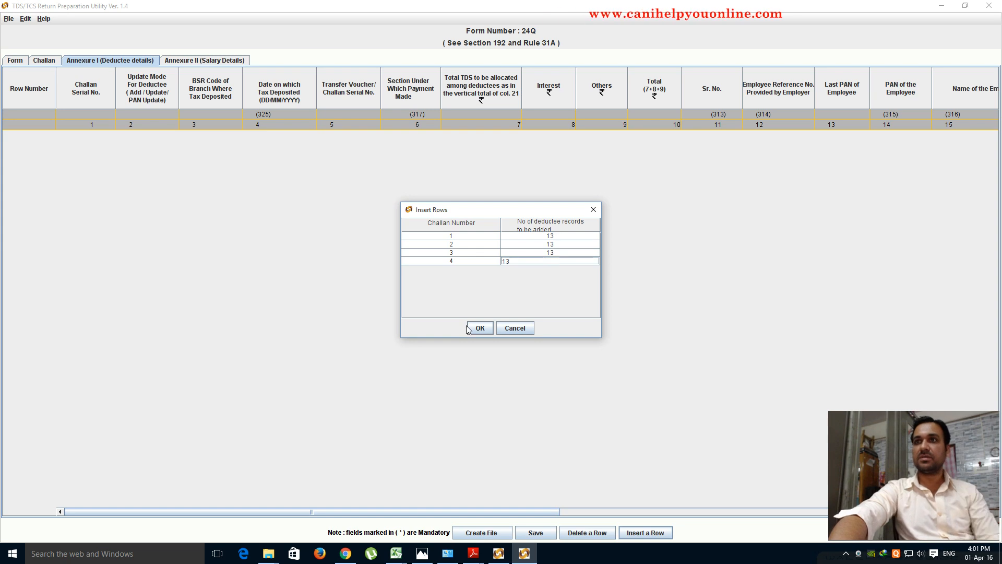
left_click(472, 326)
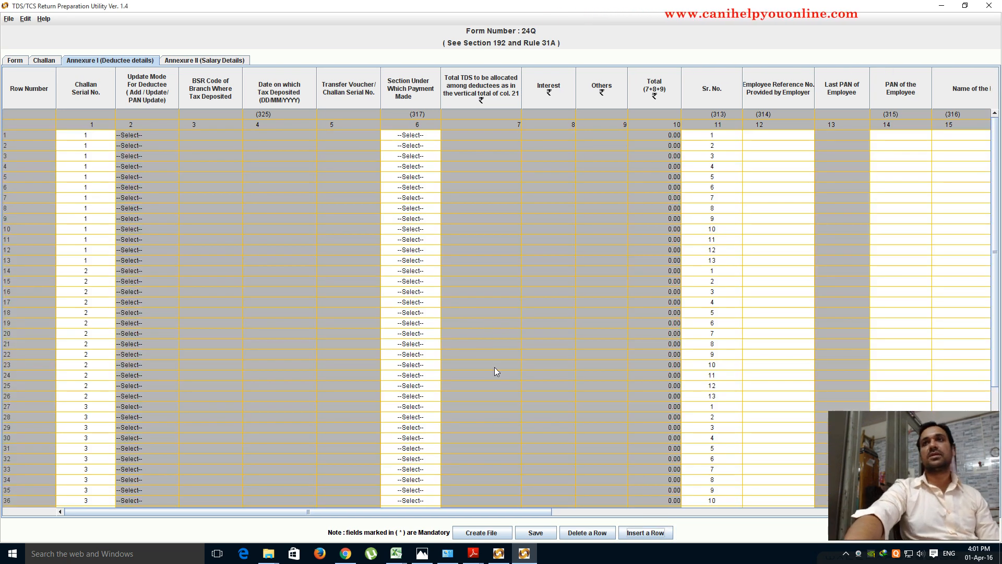
- Check the last deductee row 52, then view the filled return's challan details
scroll(493, 367, "down", 5)
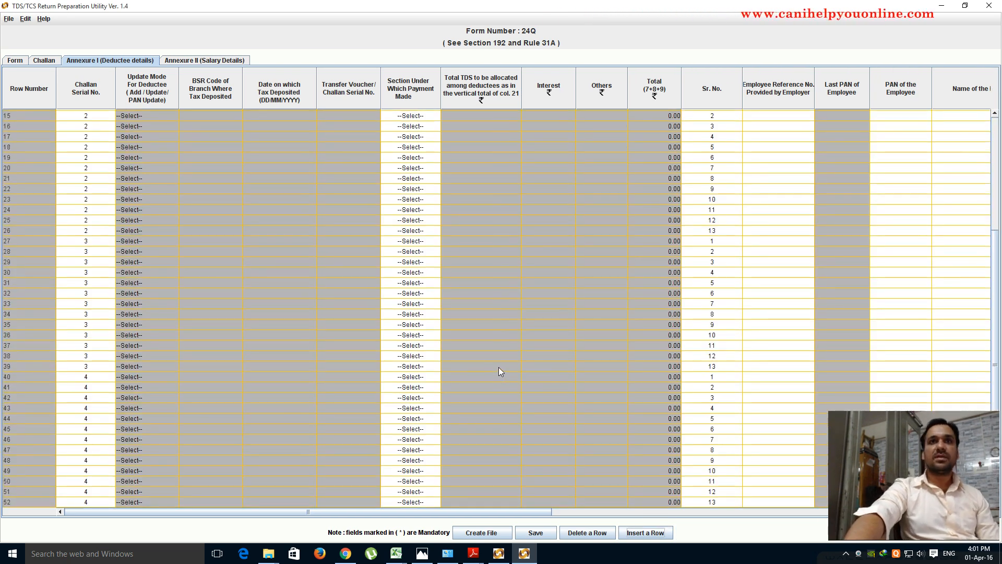
left_click(7, 503)
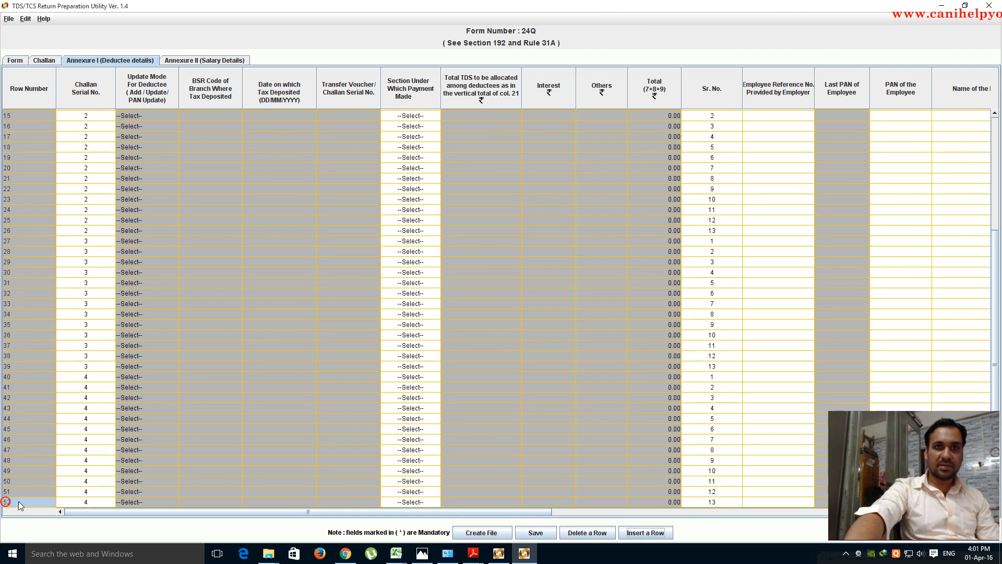
left_click(4, 501)
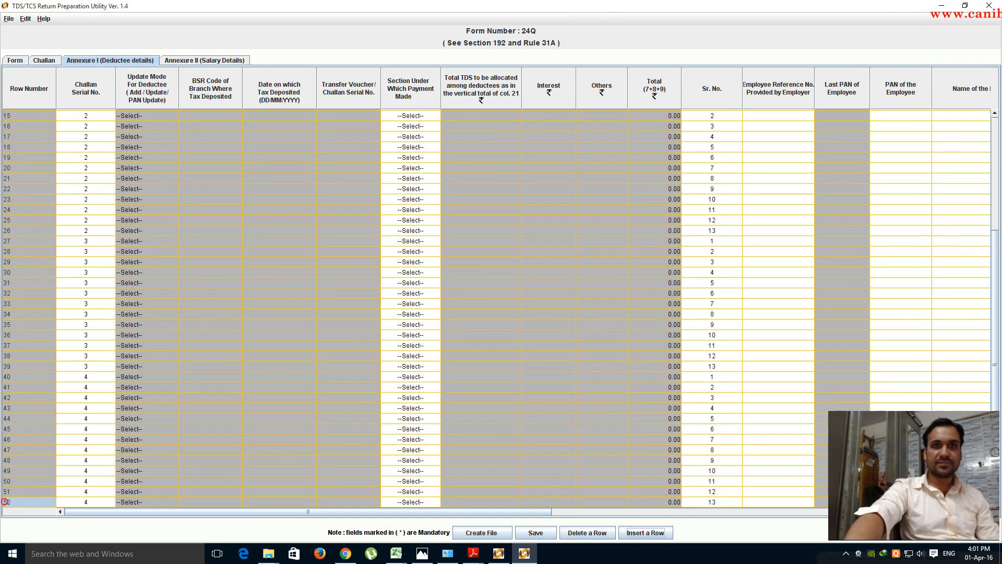
left_click(496, 558)
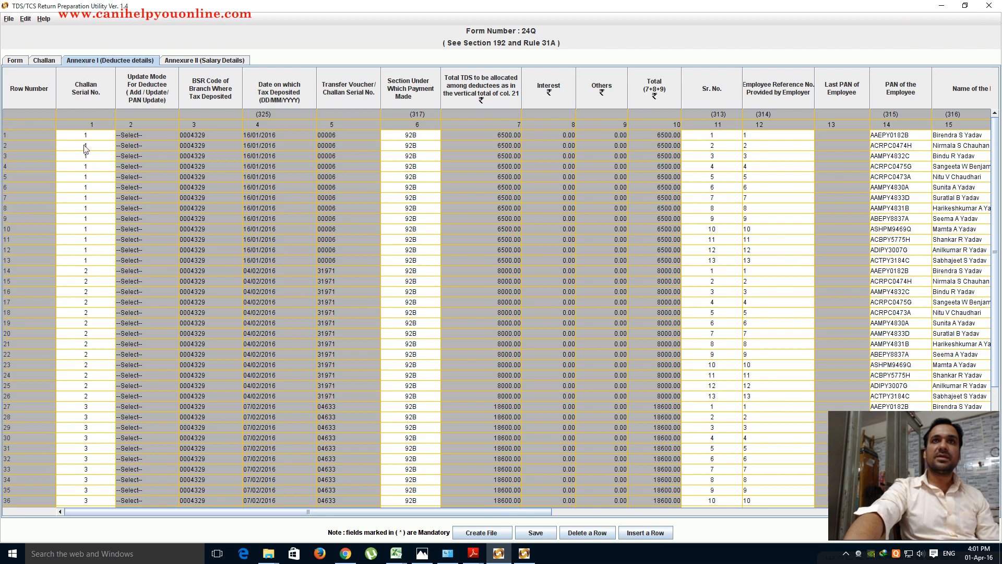
left_click(44, 60)
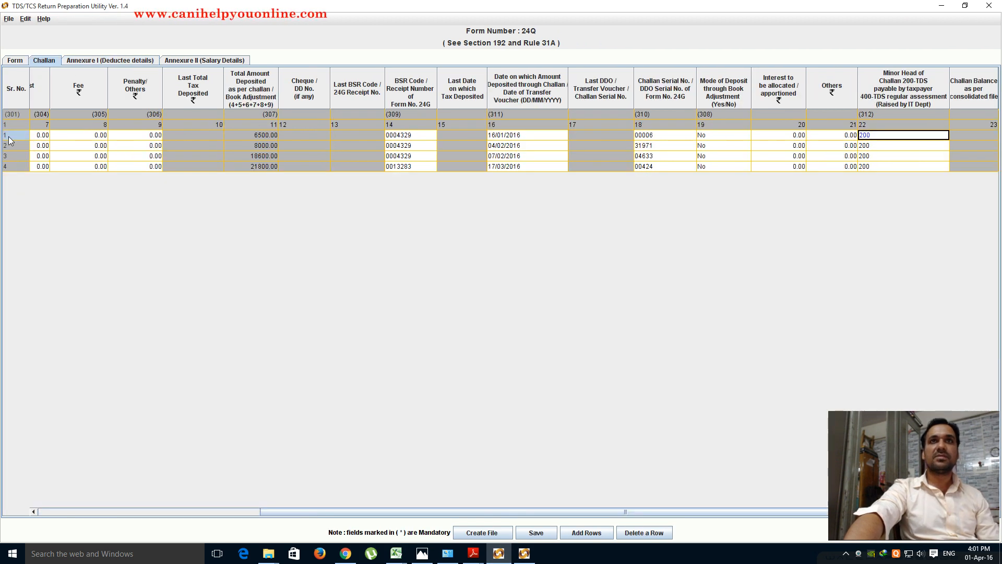
- In the filled return's Annexure I, set section 92B for deductee rows 1 and 2
left_click(88, 60)
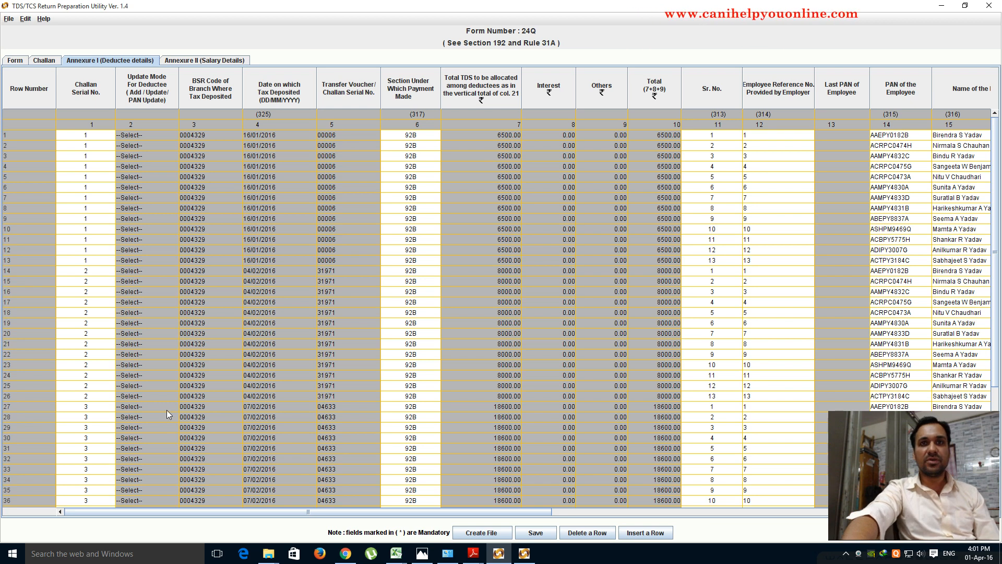
scroll(166, 405, "down", 5)
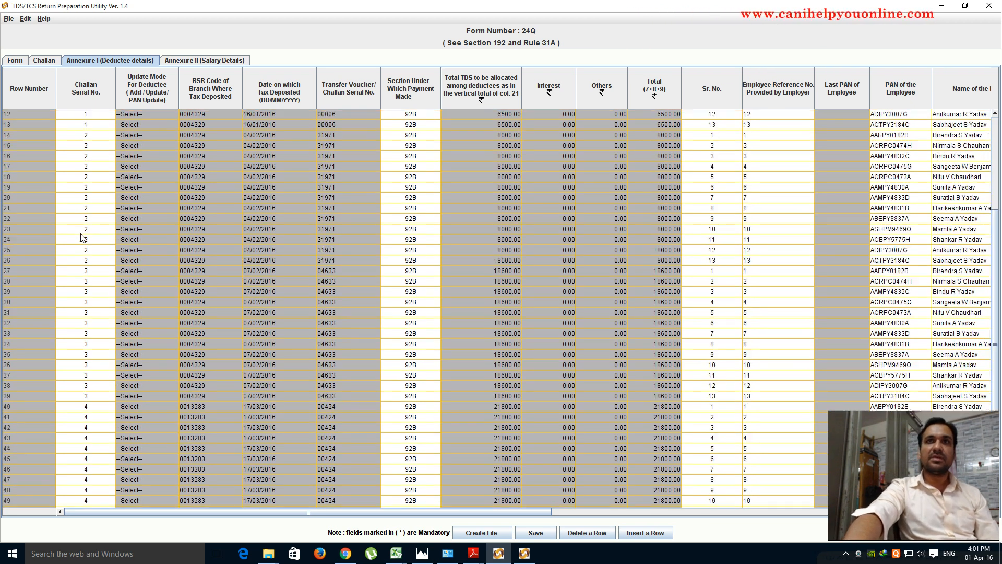
scroll(80, 242, "up", 5)
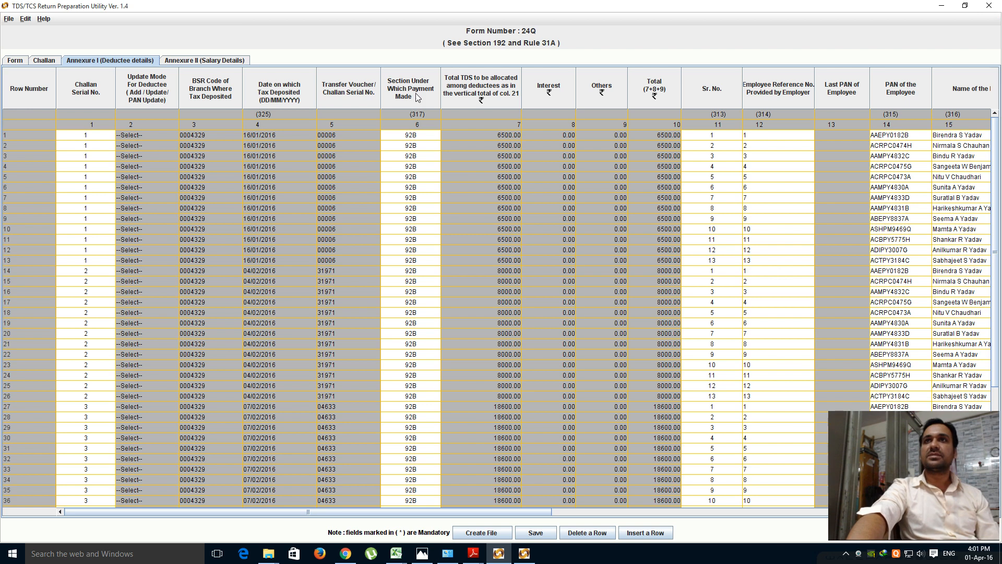
left_click(434, 135)
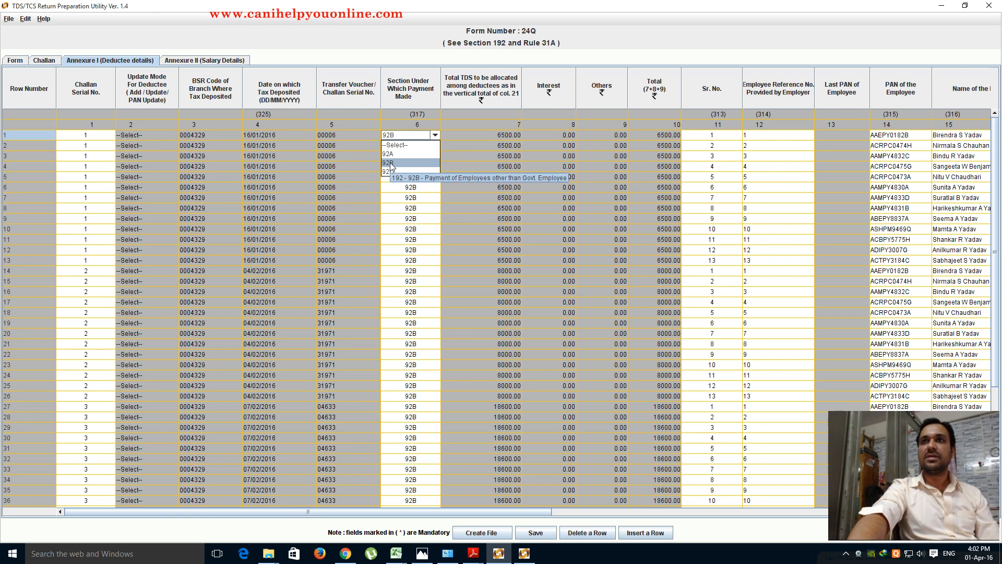
left_click(390, 164)
left_click(431, 144)
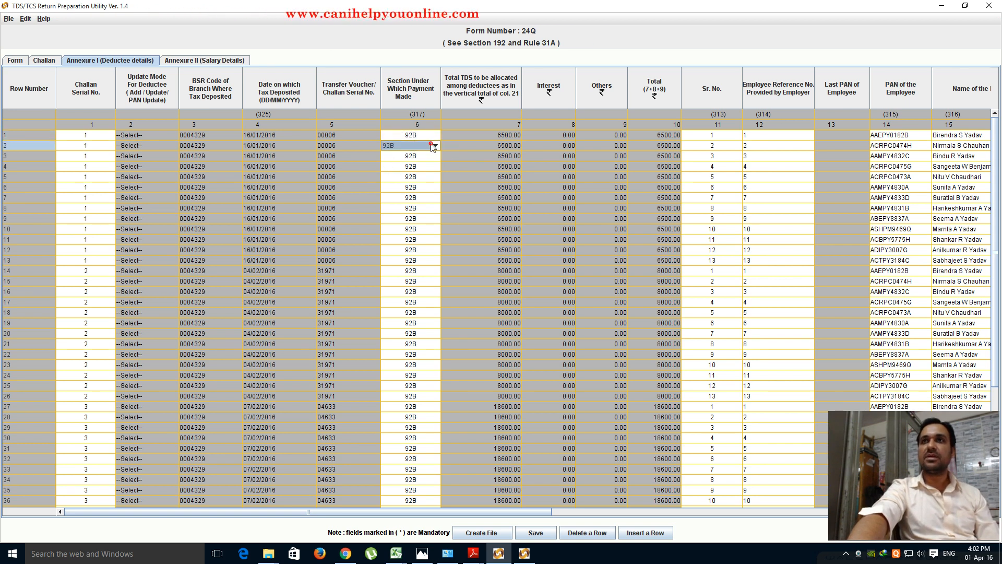
left_click(390, 143)
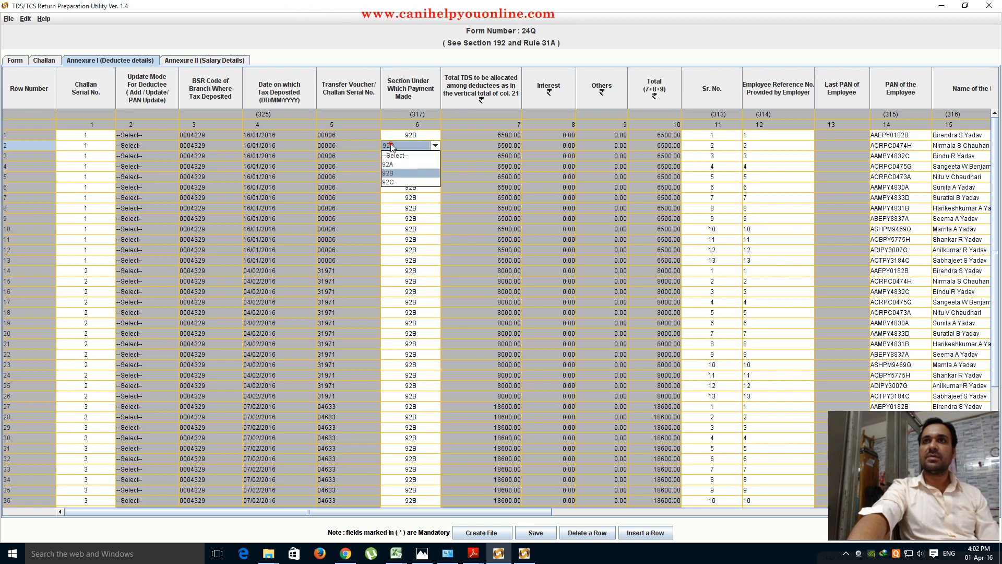
left_click(391, 172)
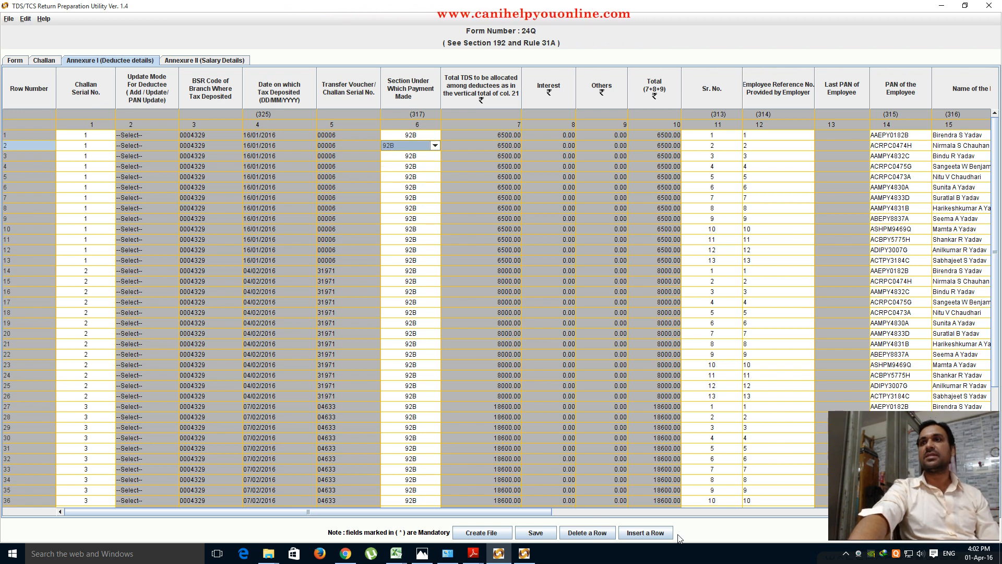
left_click_drag(543, 506, 717, 516)
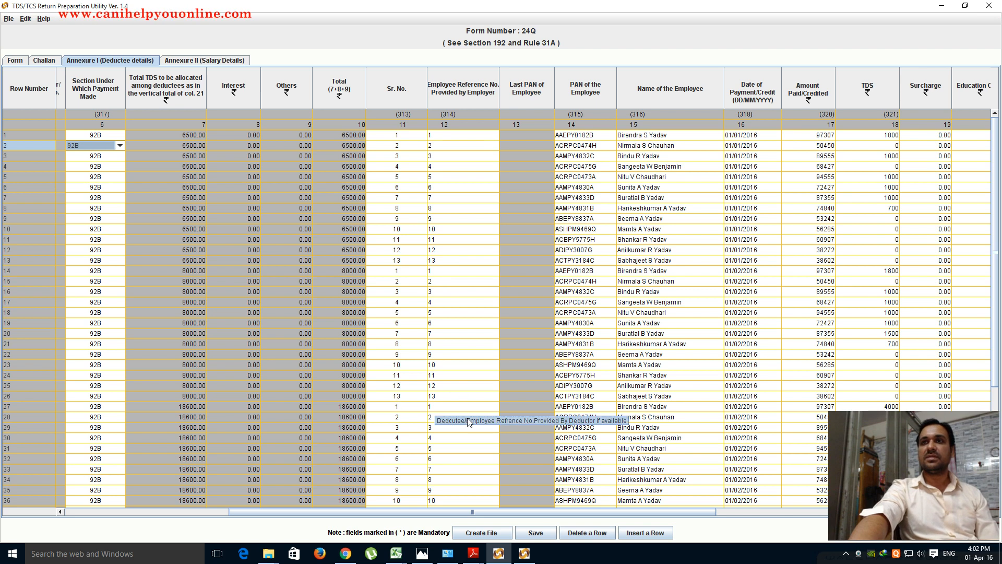
left_click_drag(677, 513, 800, 511)
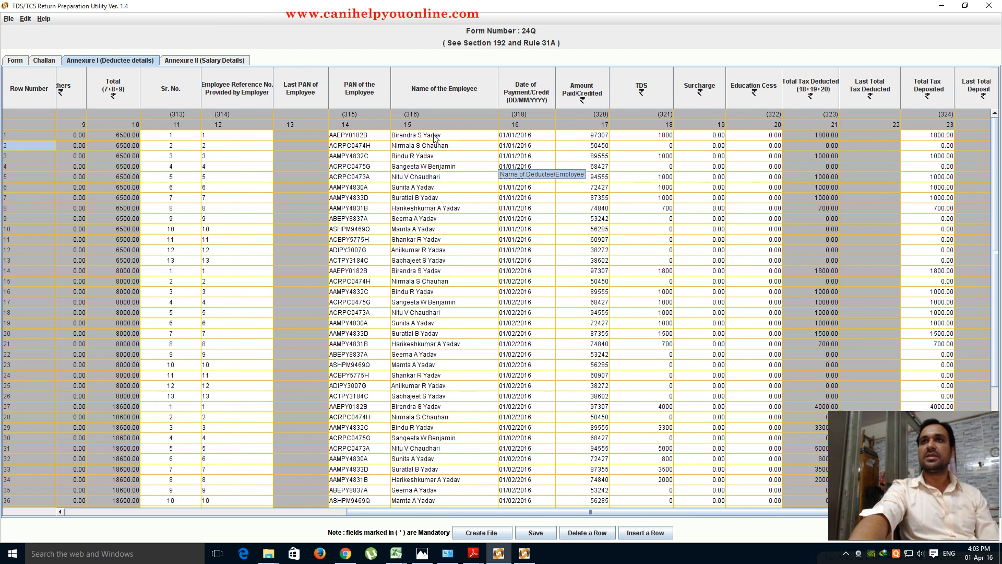
- Cross-check the PAN and name cells of rows 1–26, then bring up the Income Tax Calculator
left_click(6, 260)
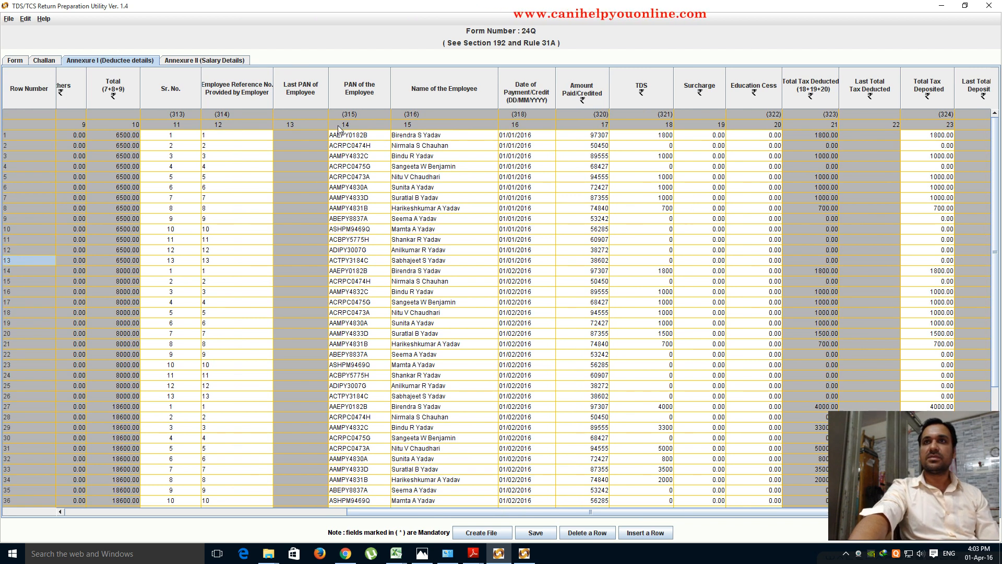
left_click_drag(336, 131, 467, 269)
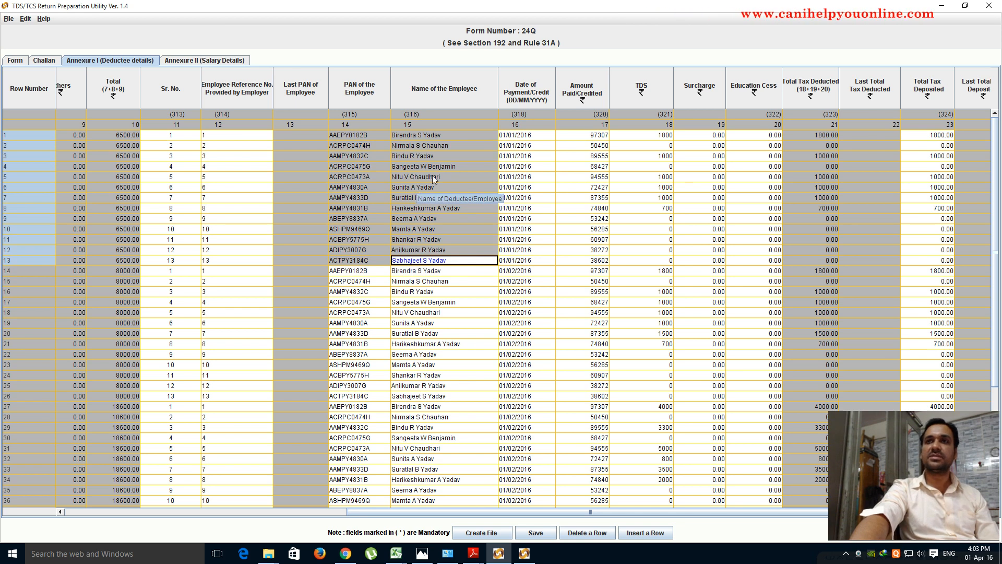
left_click_drag(339, 272, 481, 397)
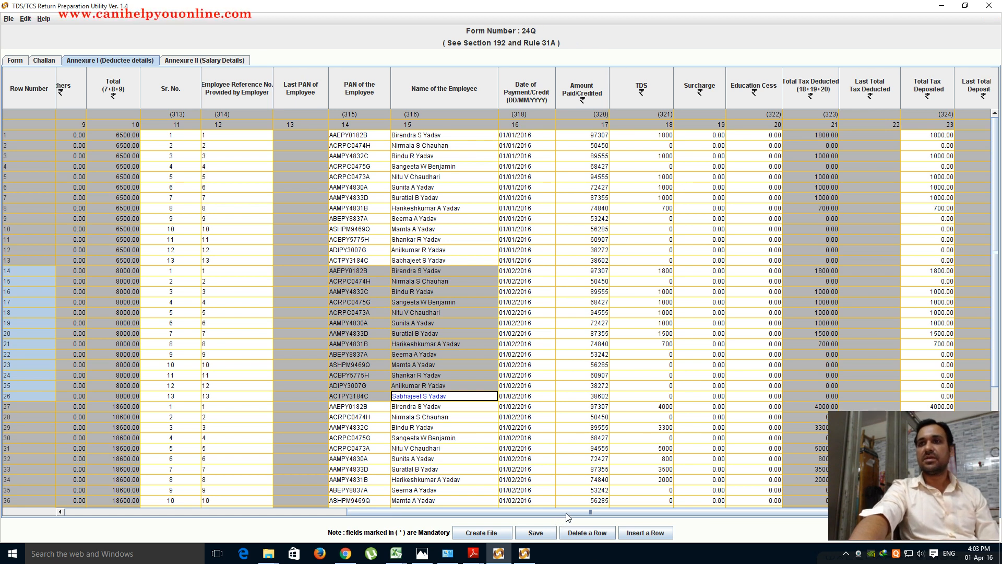
left_click_drag(567, 513, 683, 521)
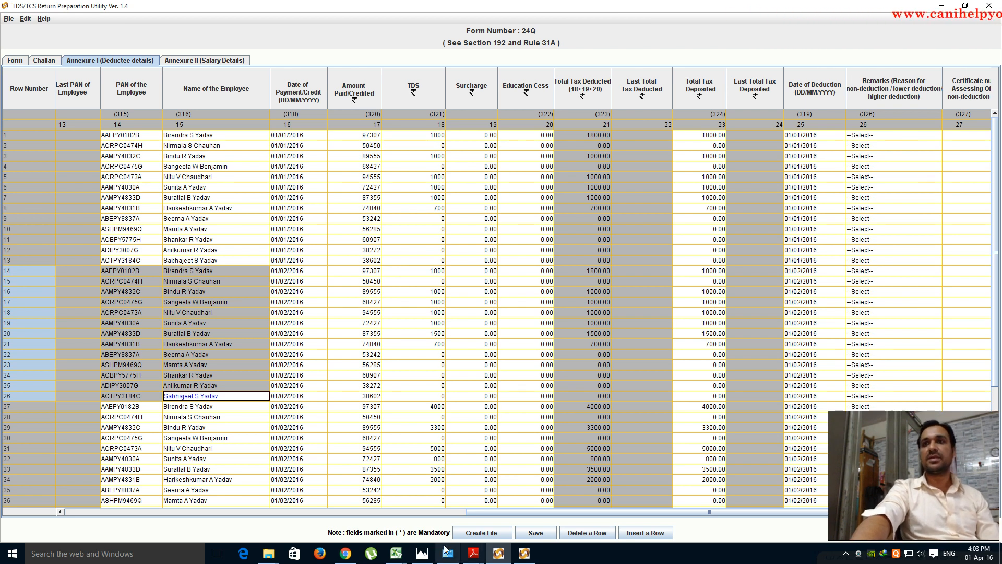
mouse_move(400, 557)
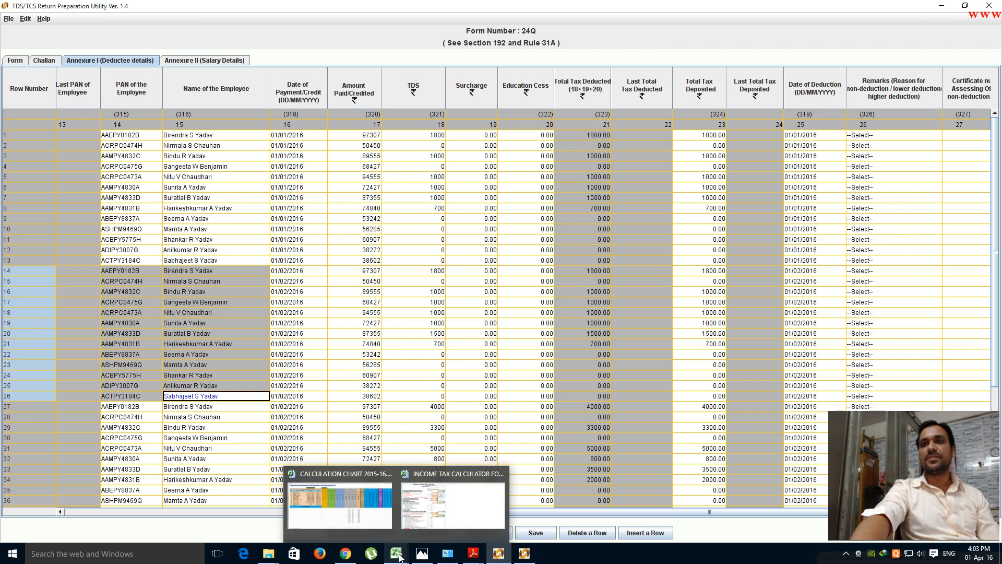
left_click(420, 513)
scroll(466, 448, "down", 10)
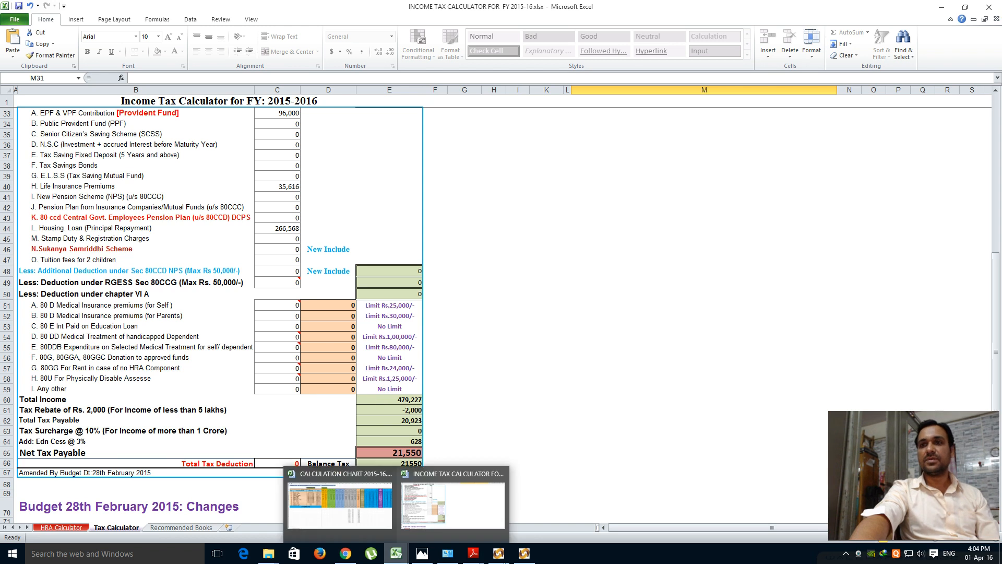
- Compare Amount Paid in rows 1, 14, 27 and 40 (97307, 97307, 97309 for the last three)
left_click(524, 554)
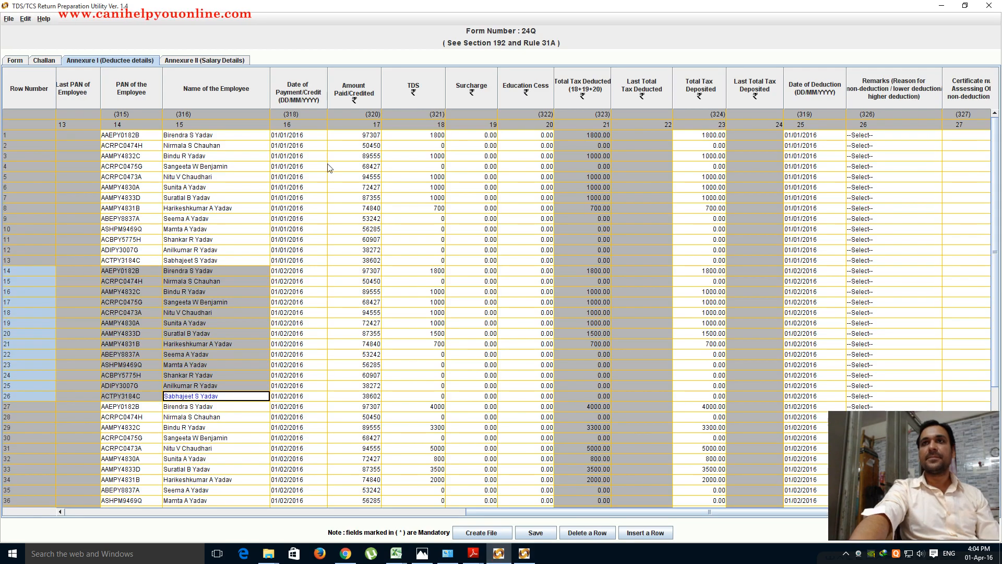
left_click(359, 135)
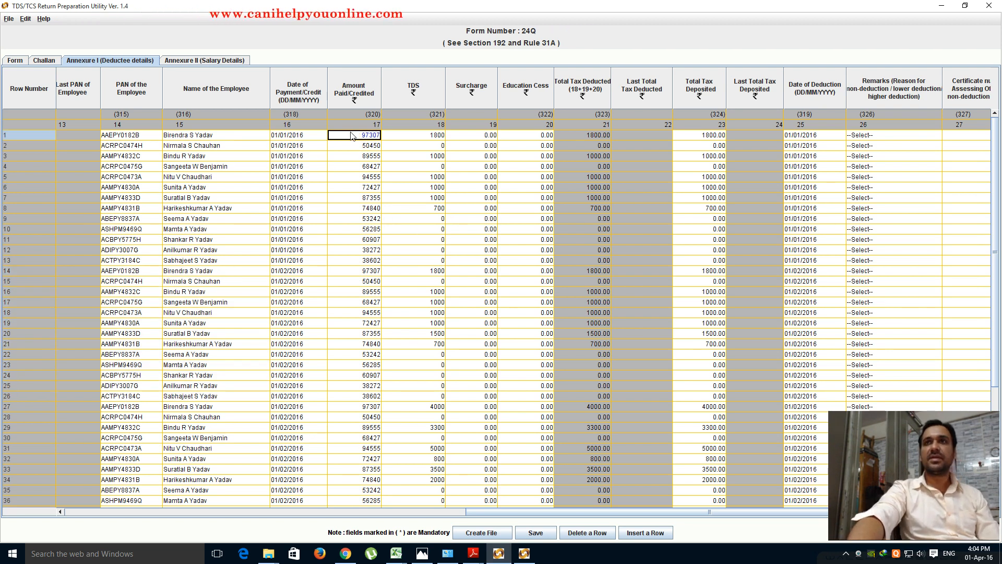
left_click_drag(352, 136, 359, 265)
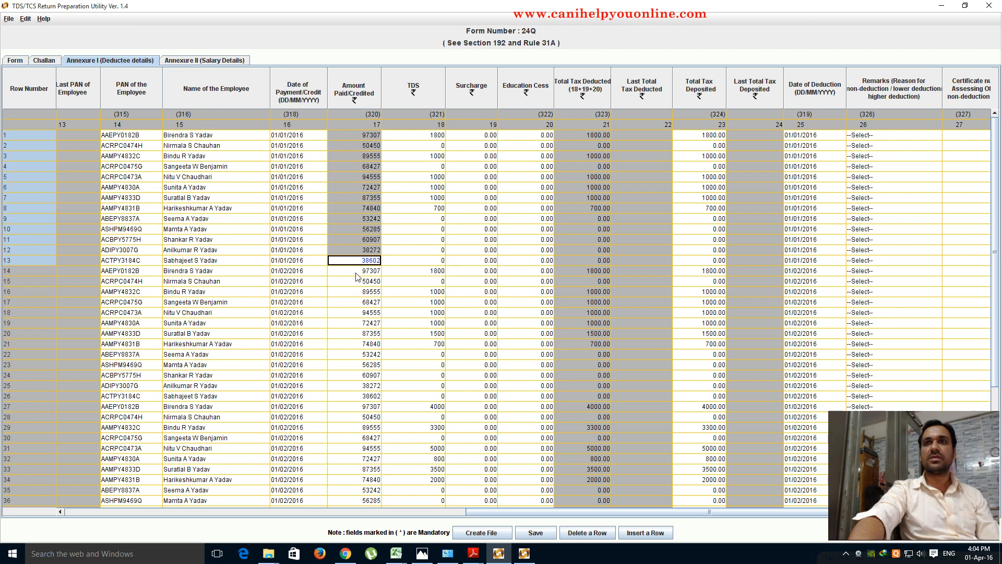
left_click(363, 137)
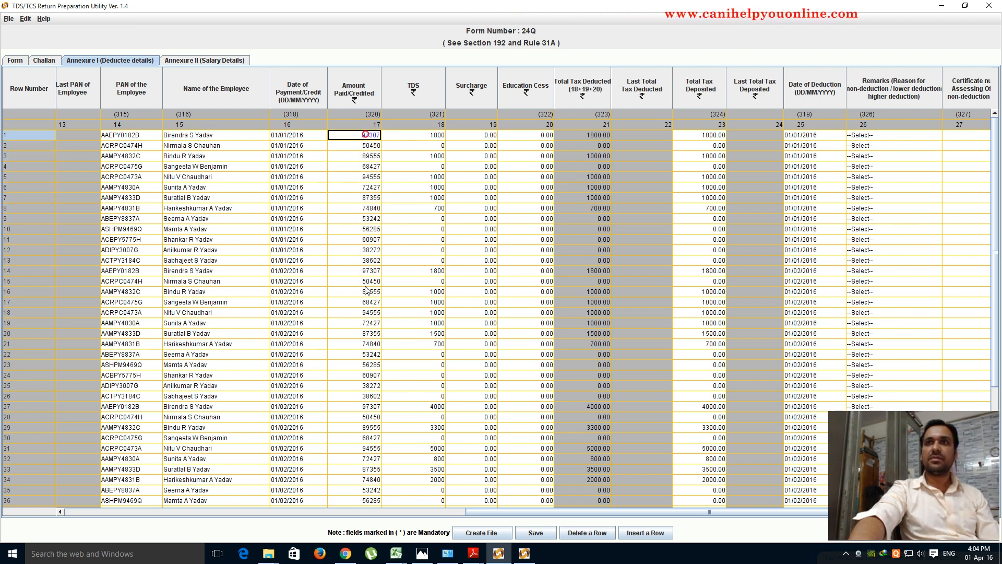
left_click(360, 271)
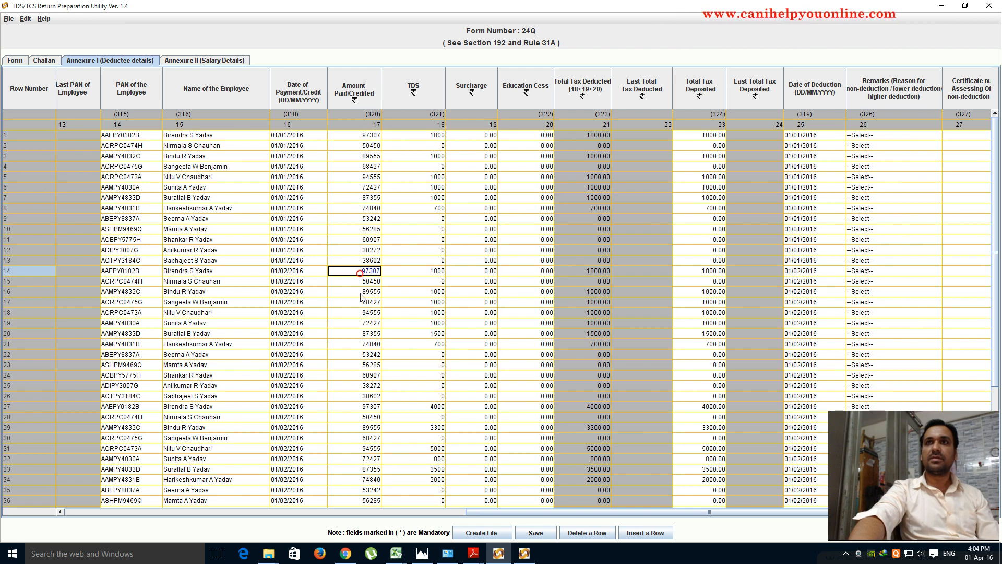
left_click(365, 407)
scroll(428, 495, "down", 4)
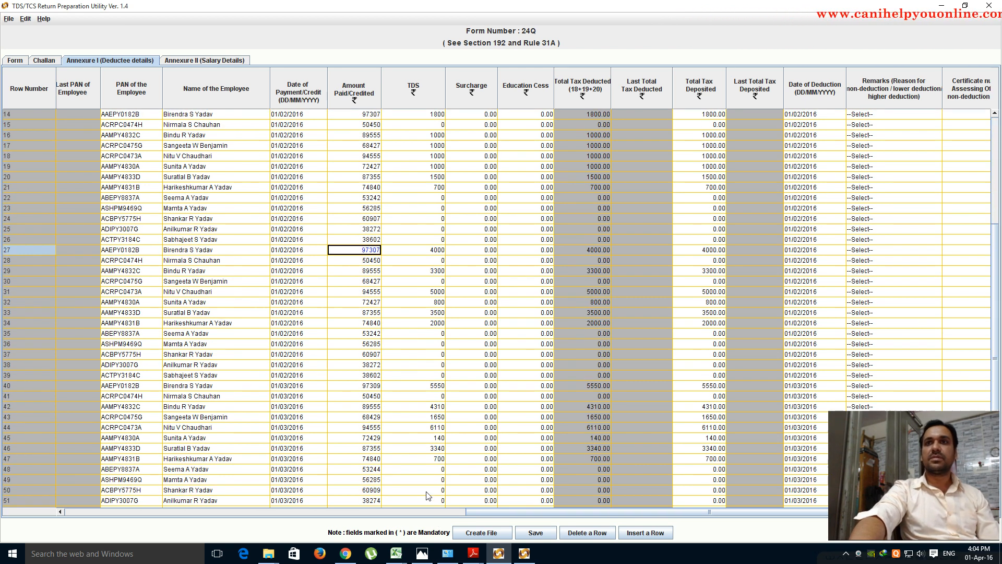
left_click(362, 386)
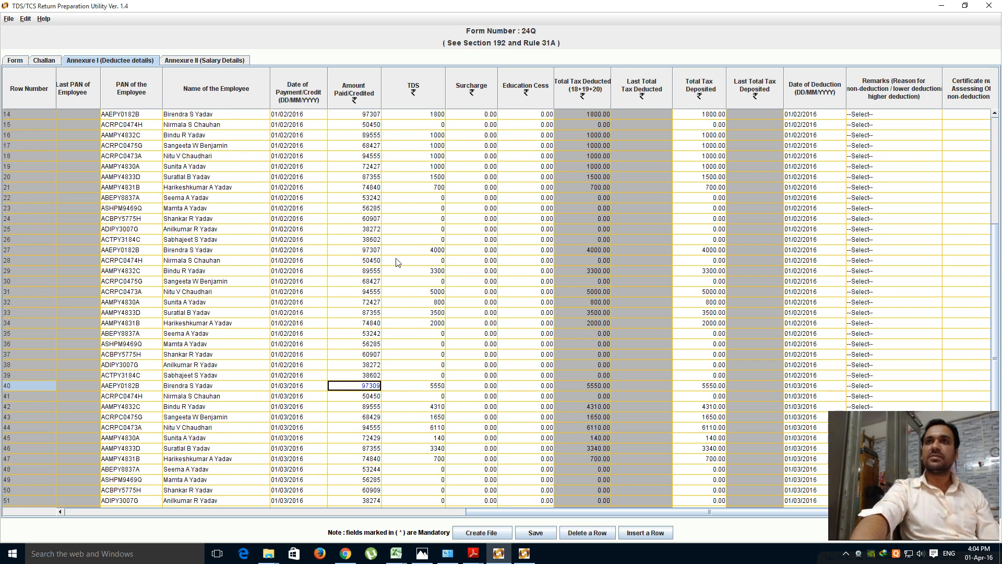
scroll(397, 261, "up", 5)
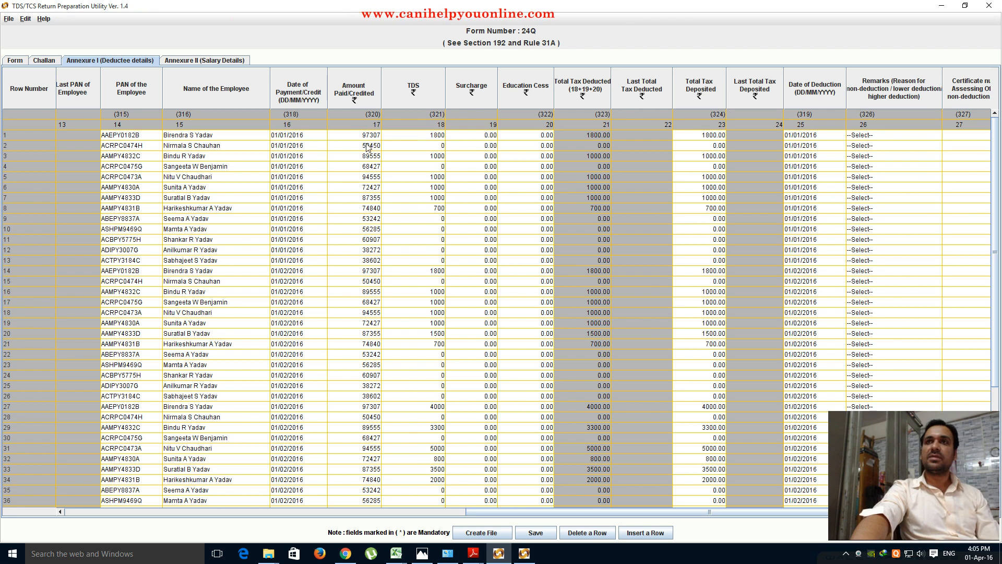
mouse_move(500, 560)
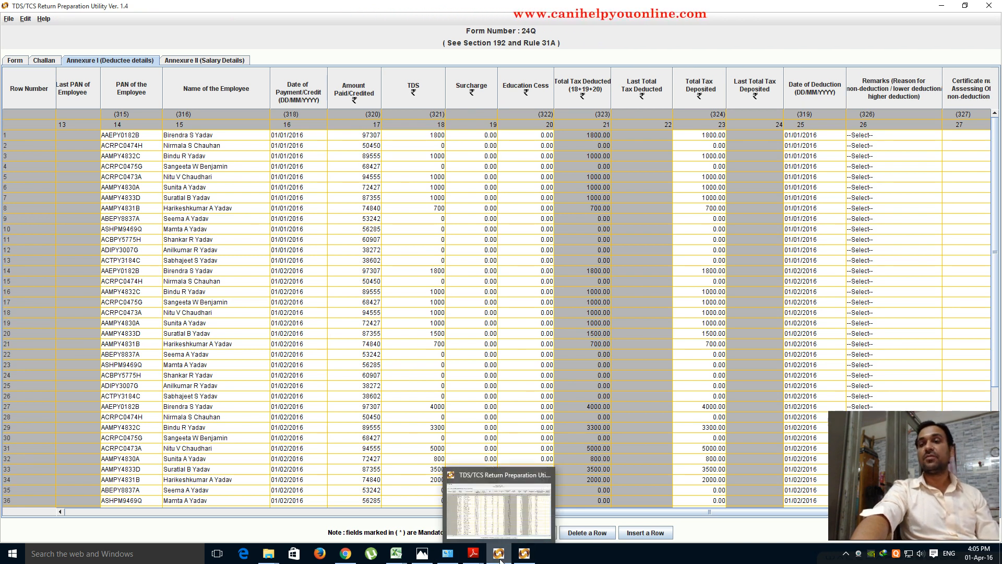
mouse_move(396, 554)
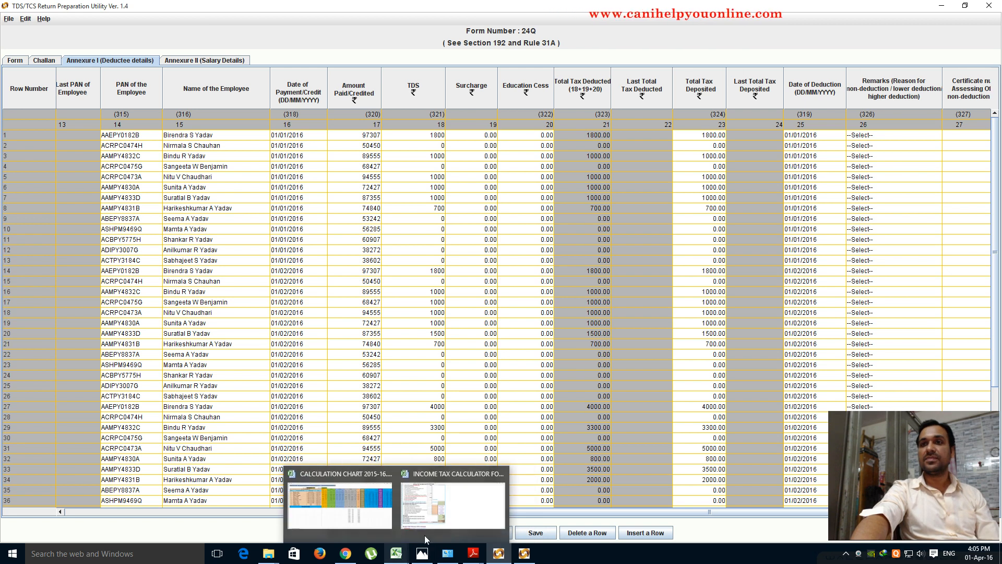
left_click(437, 514)
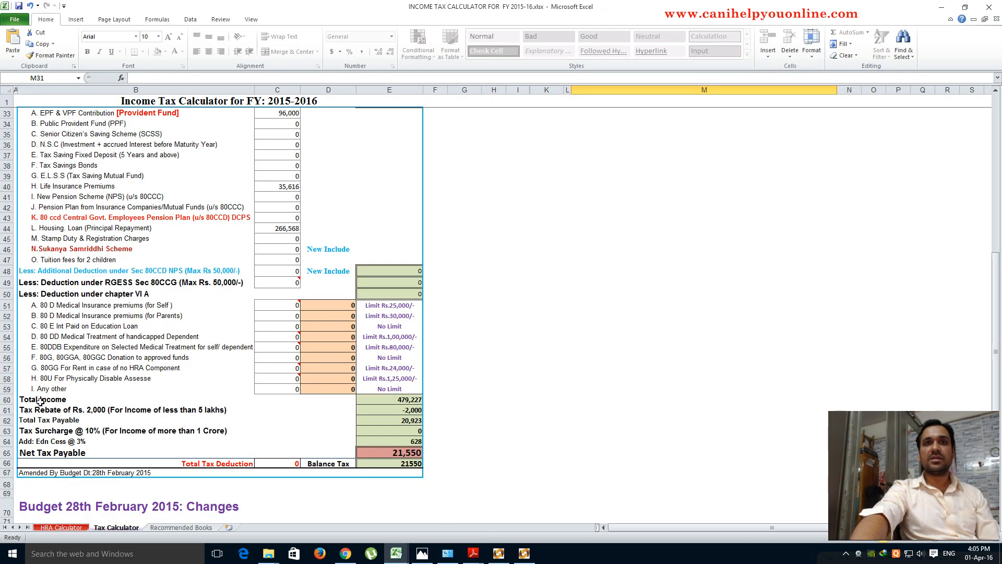
left_click(393, 401)
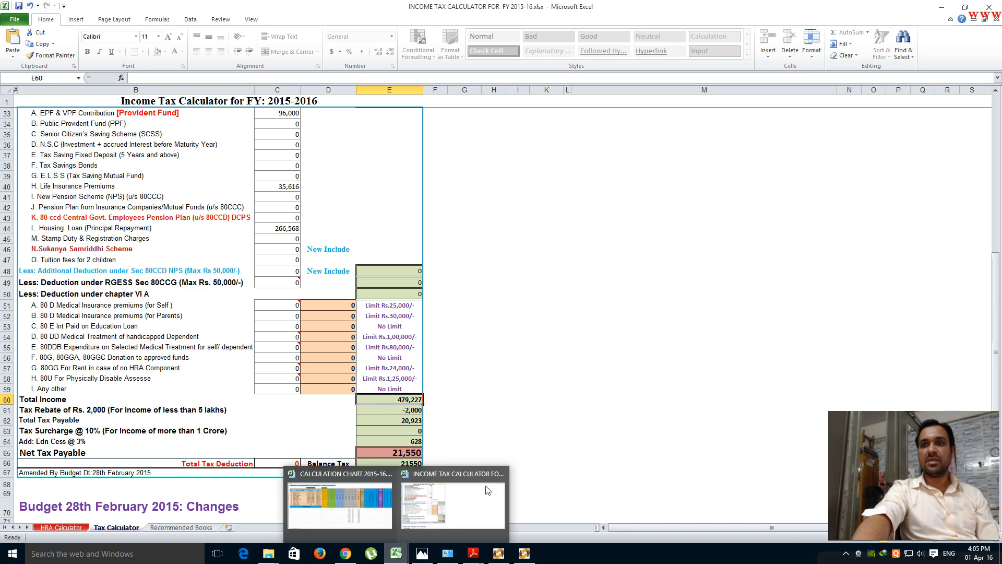
left_click(501, 561)
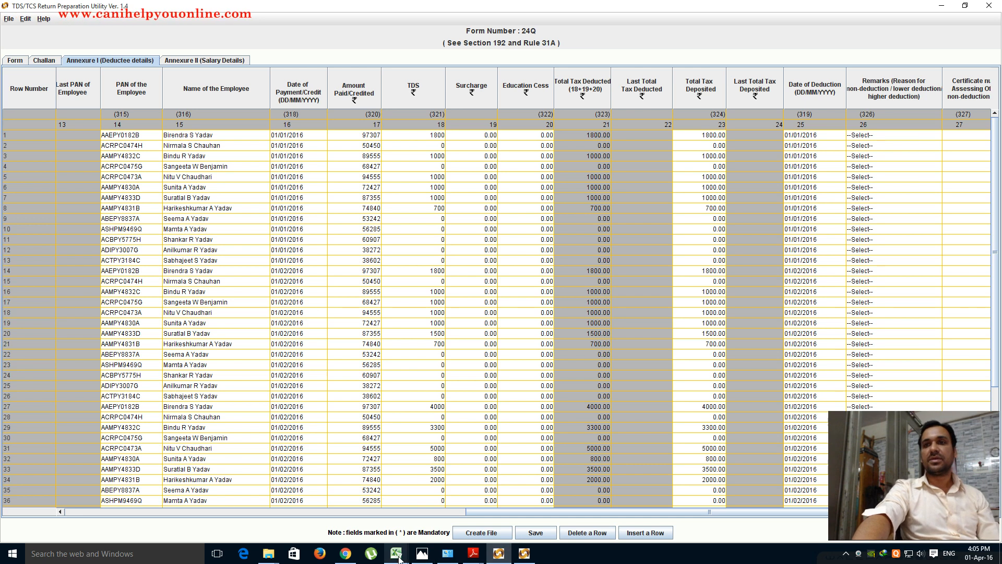
mouse_move(396, 554)
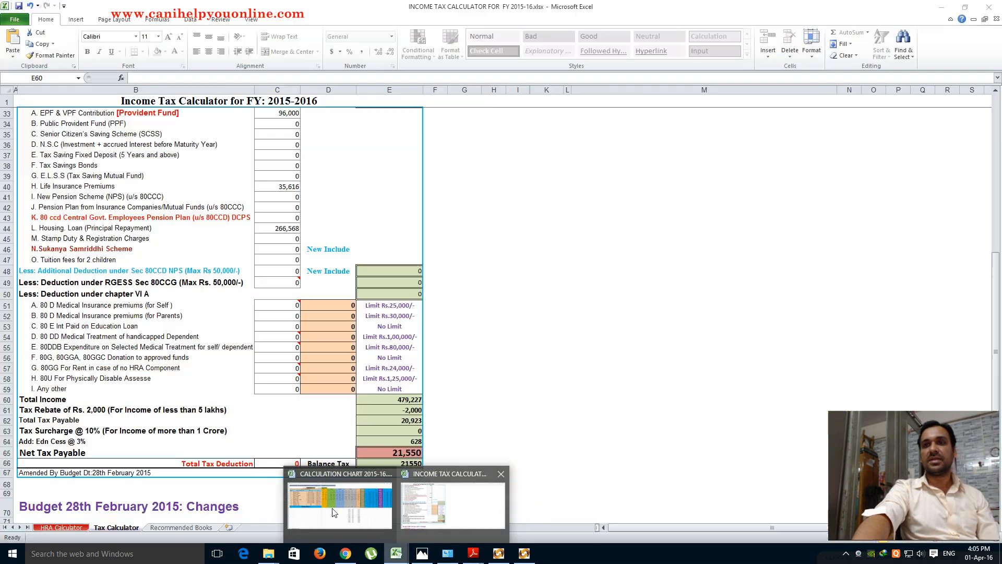
left_click(334, 512)
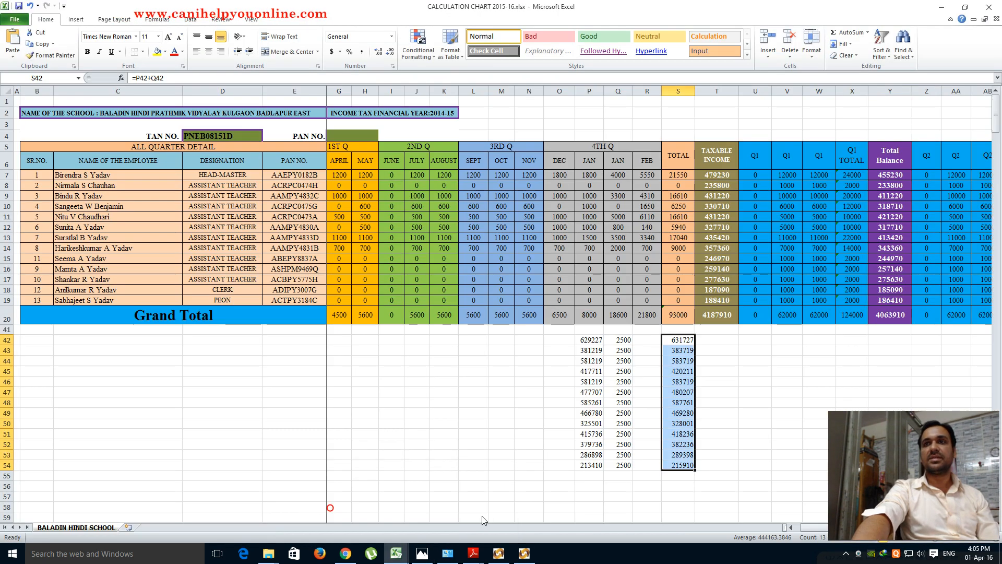
left_click_drag(812, 528, 729, 530)
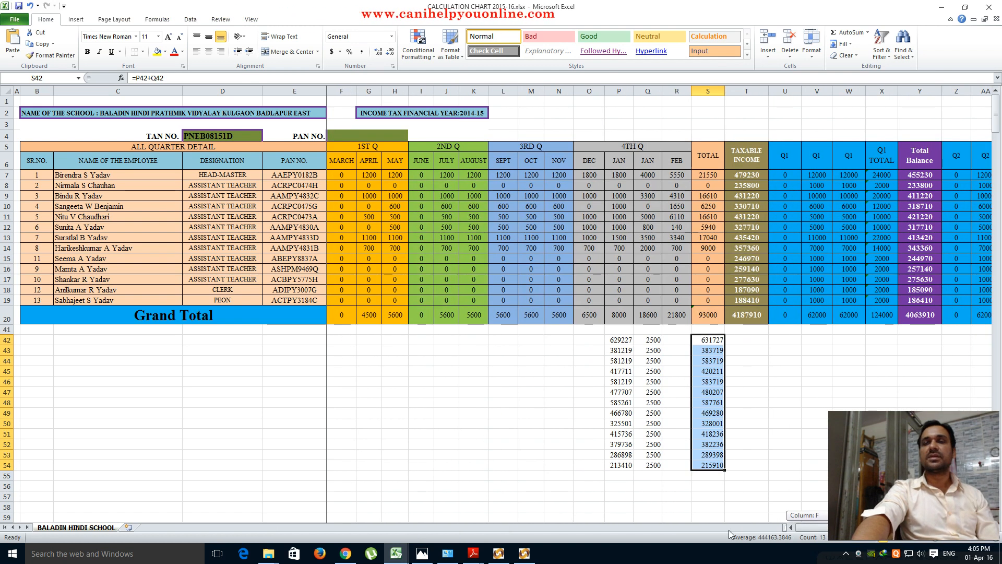
left_click_drag(729, 534, 897, 532)
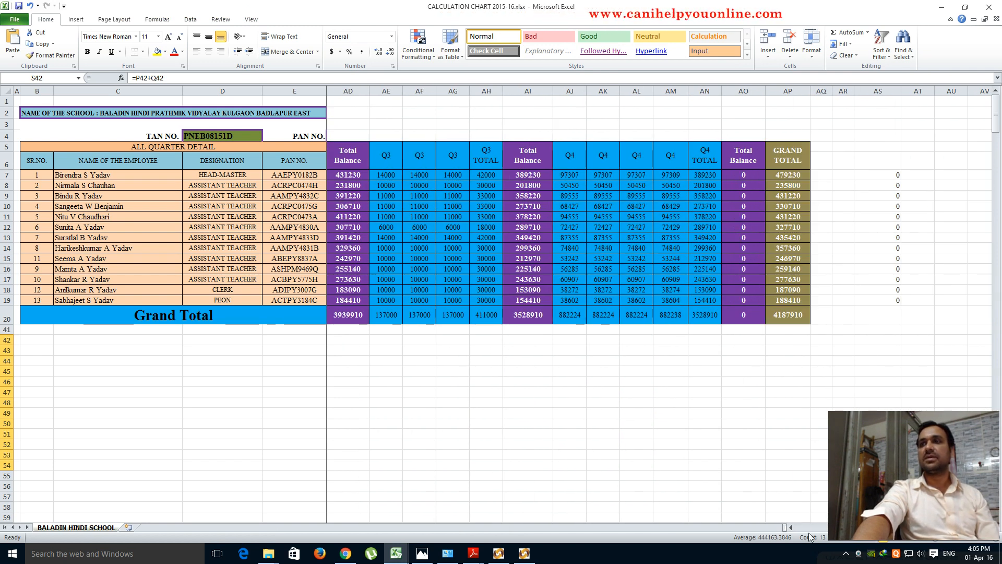
left_click(790, 527)
left_click(791, 528)
left_click(791, 527)
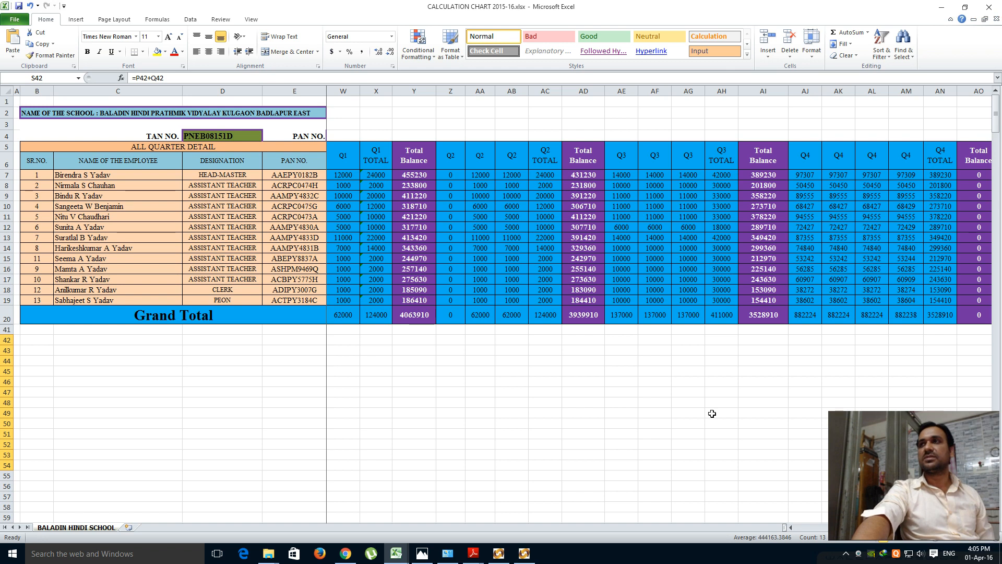
left_click(941, 8)
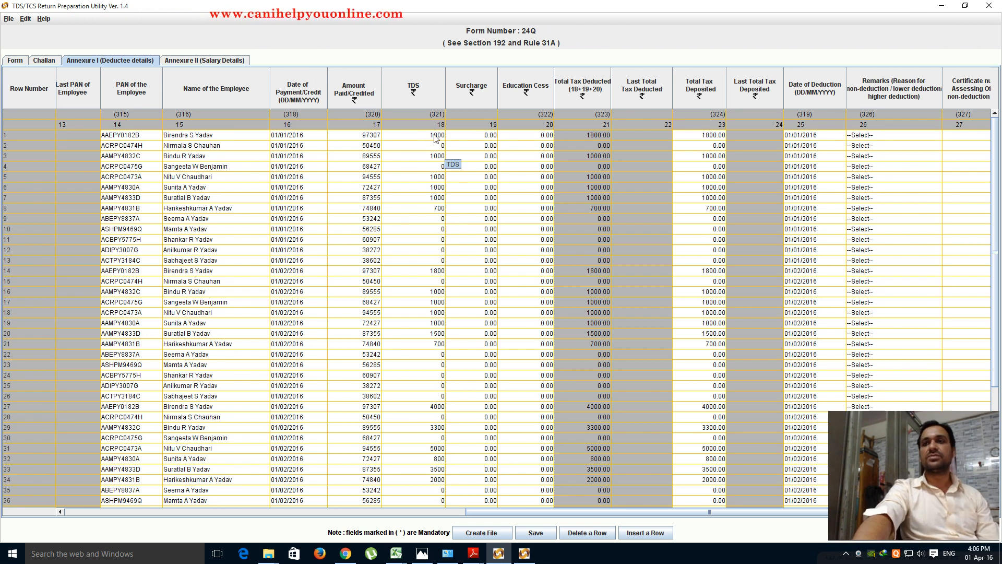
left_click(474, 554)
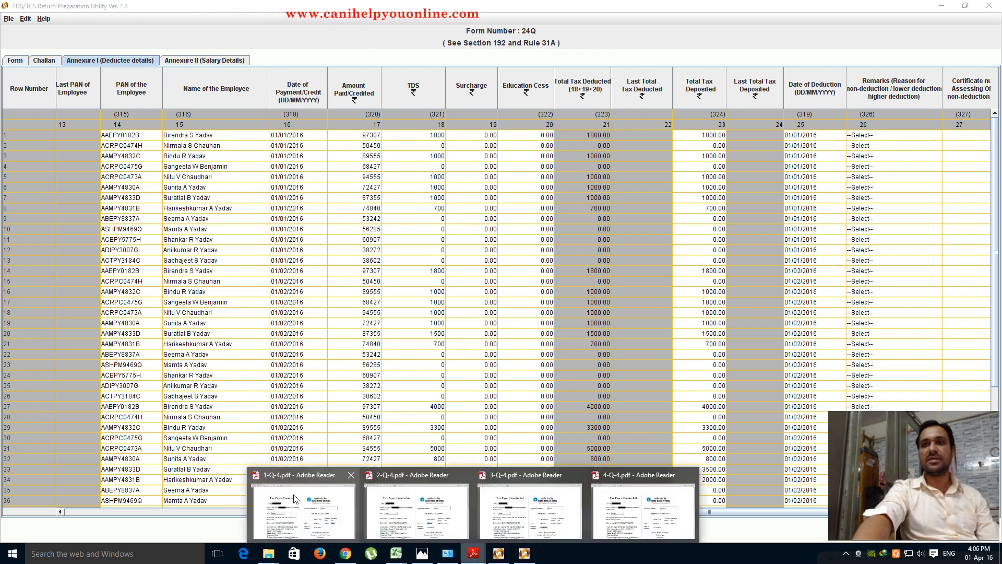
left_click(303, 509)
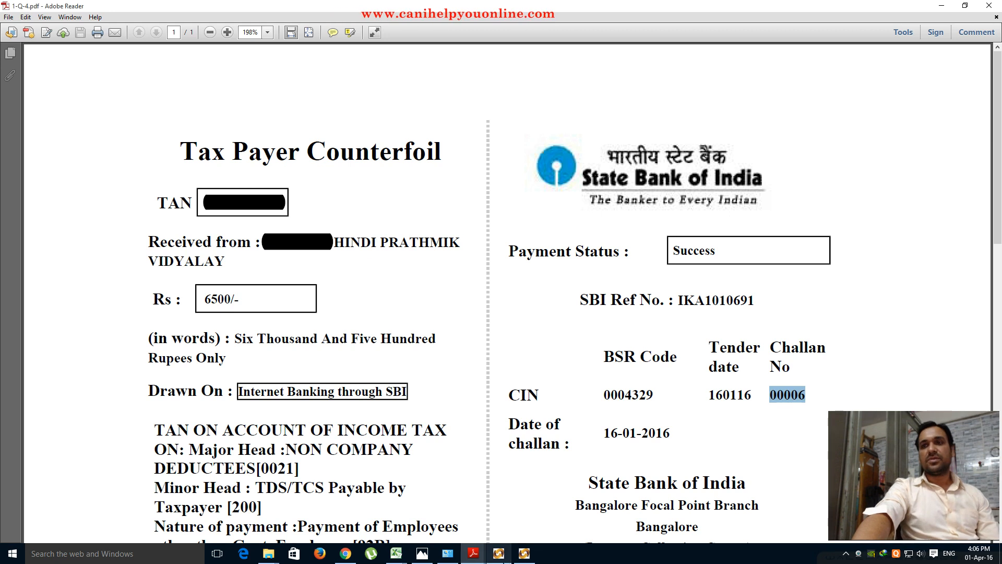
left_click(499, 553)
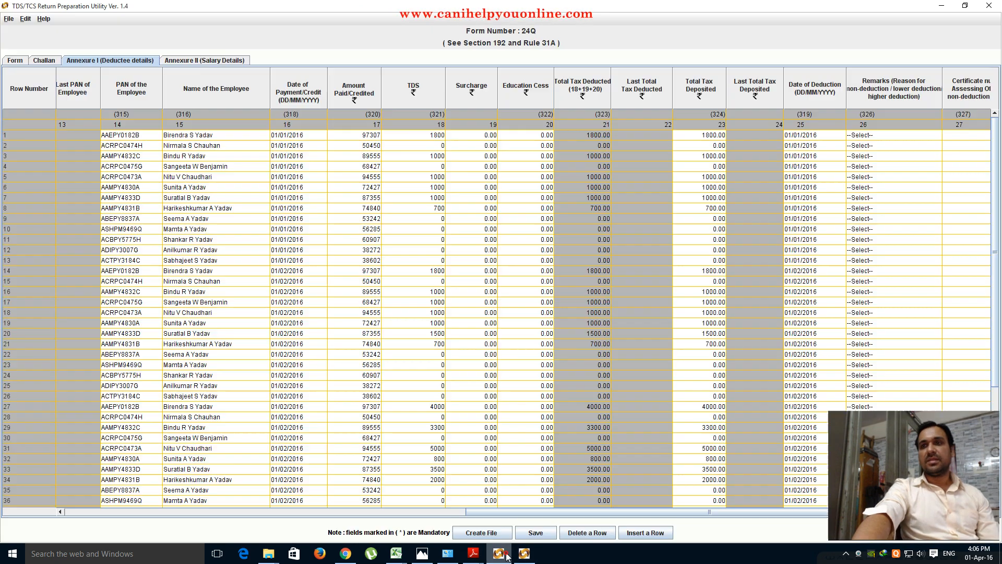
left_click(435, 136)
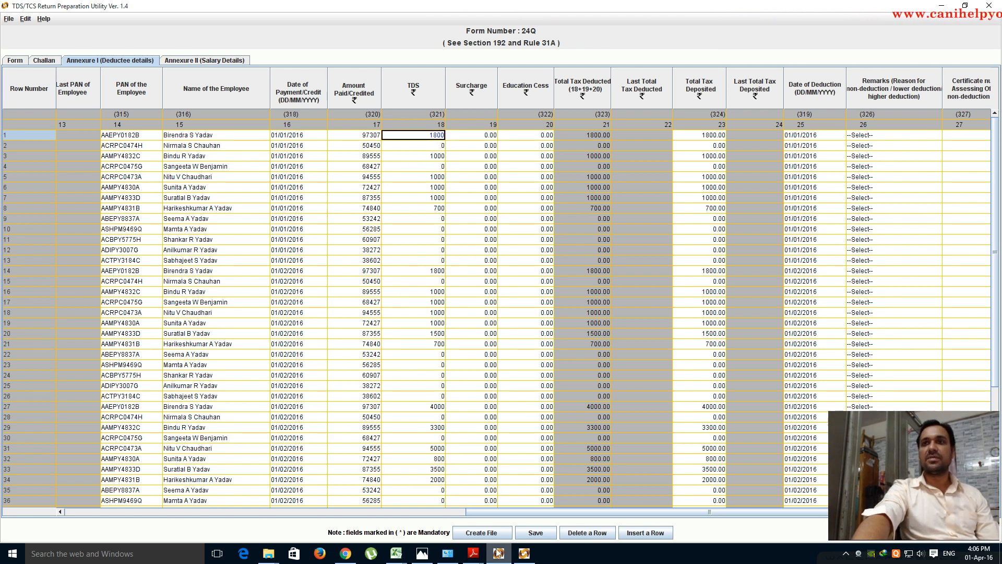
mouse_move(396, 554)
mouse_move(427, 508)
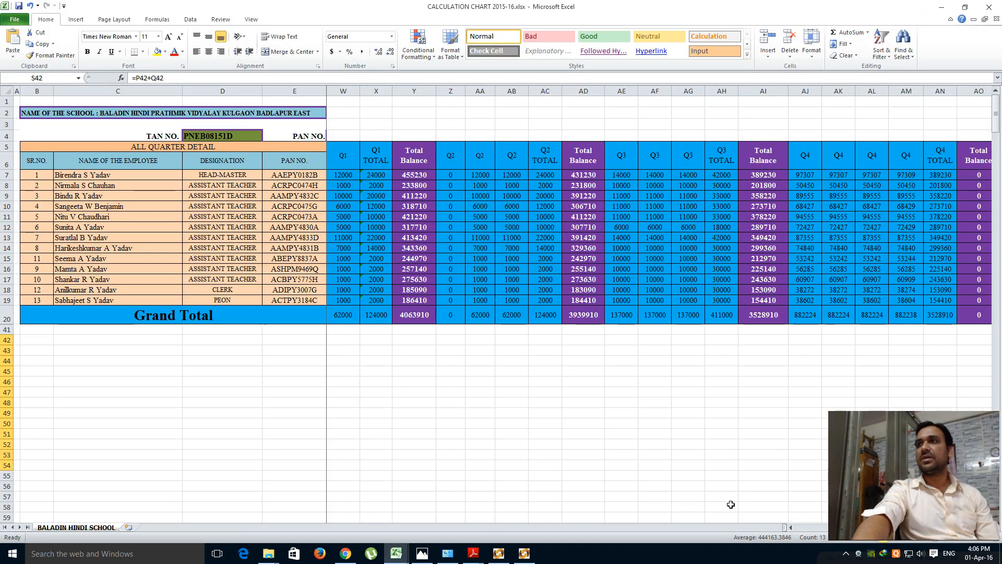
left_click(791, 528)
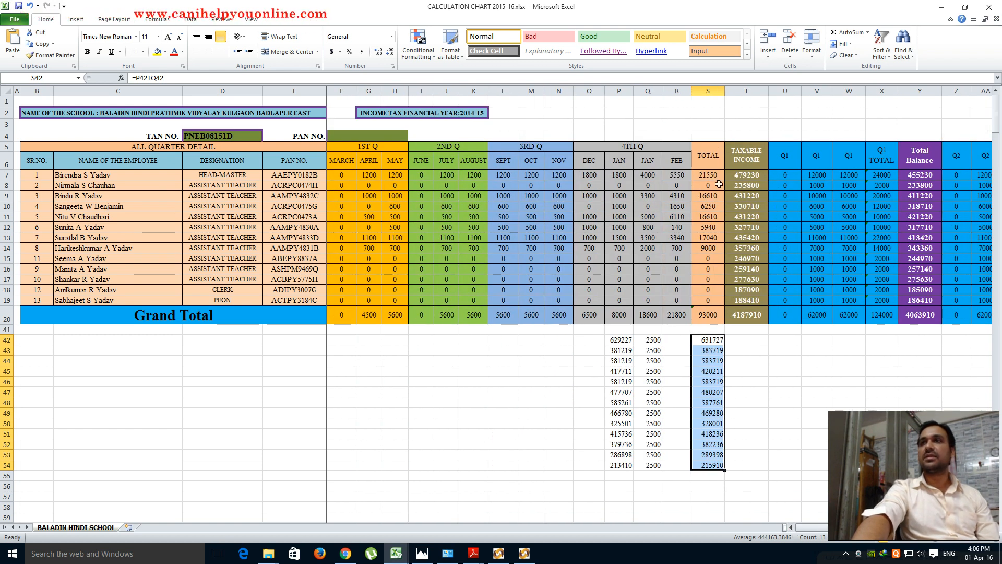
key("alt+Tab")
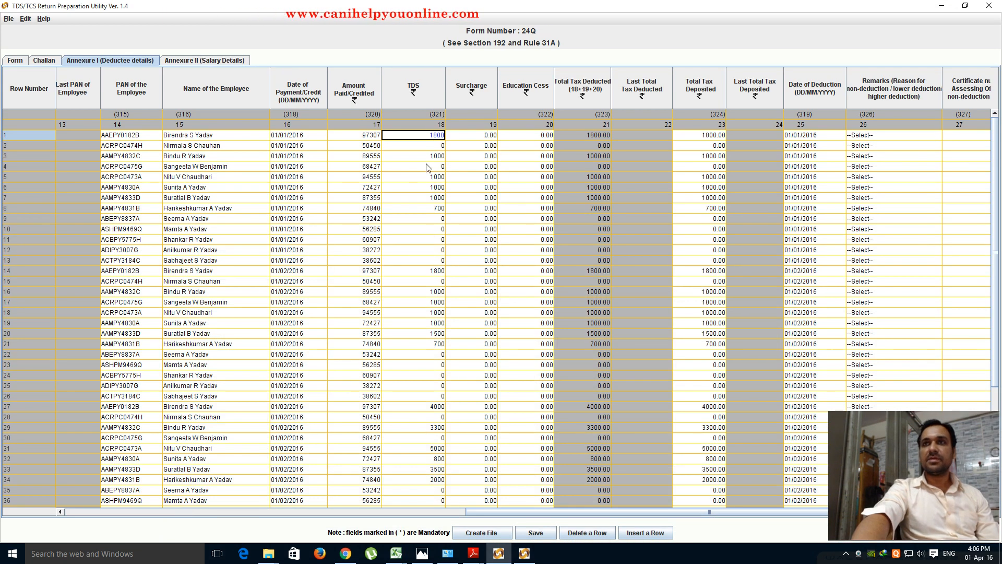
left_click(430, 177)
scroll(444, 300, "down", 1)
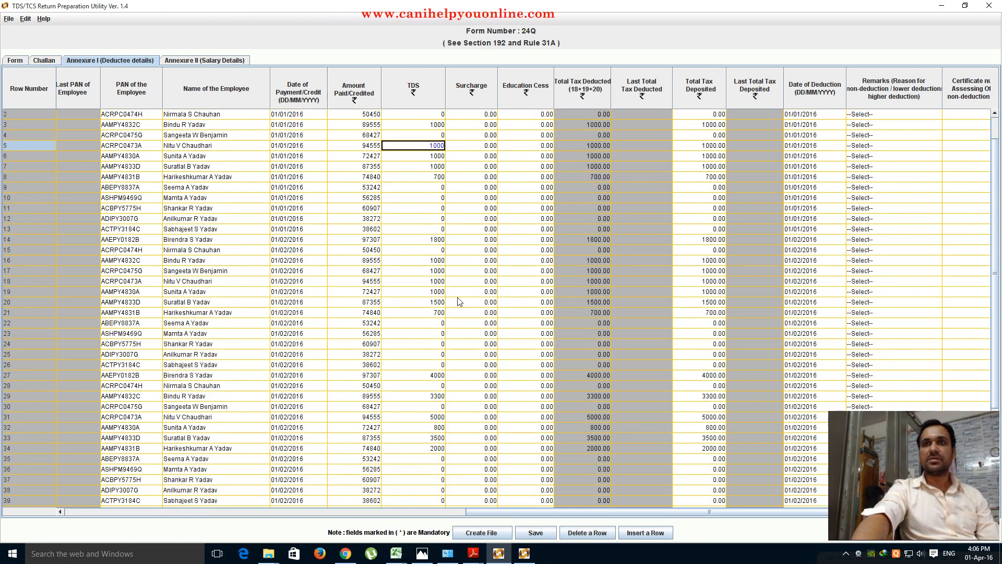
scroll(526, 245, "up", 1)
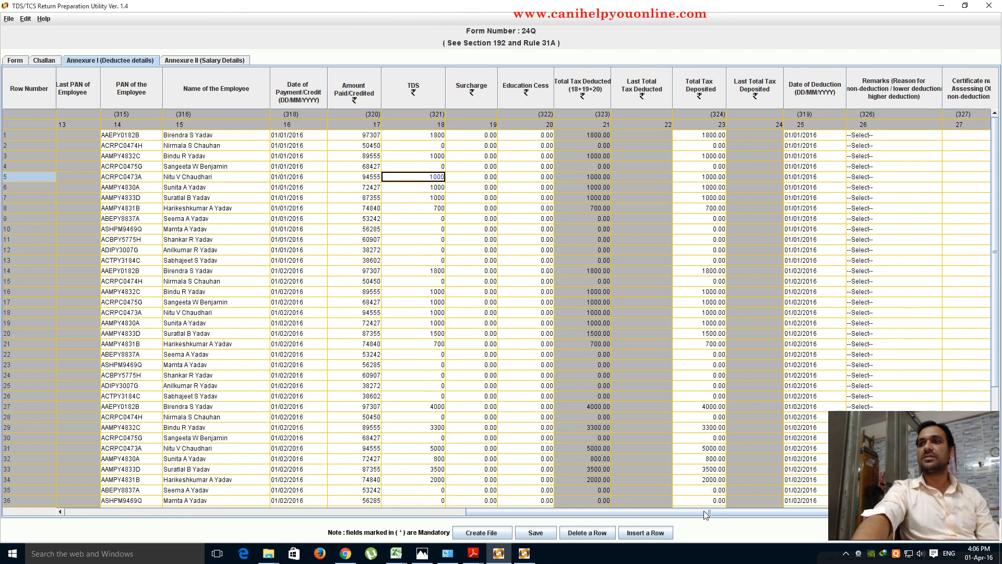
left_click_drag(705, 517, 736, 516)
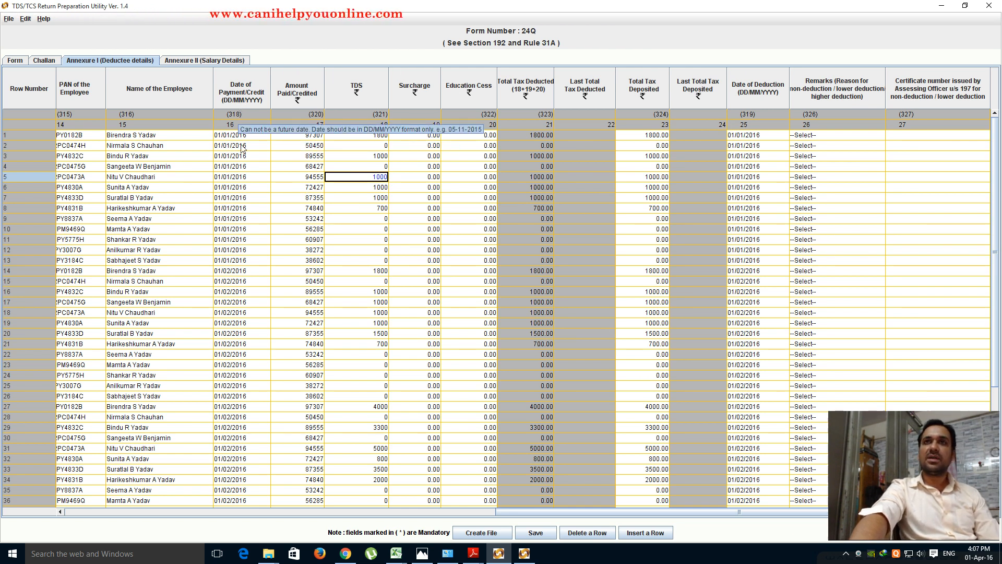
left_click_drag(258, 136, 242, 509)
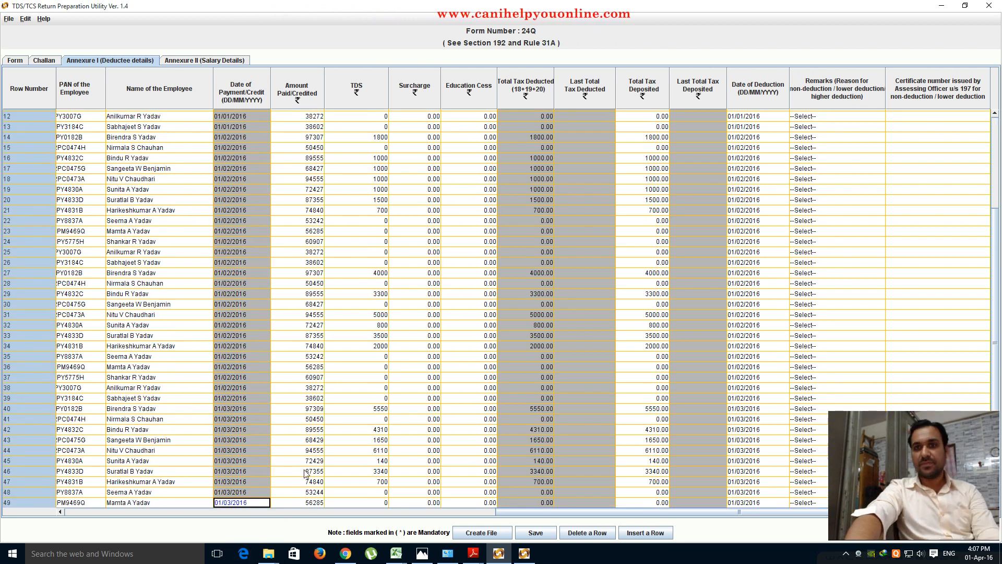
key("shift+Down")
key("shift+Down")
key("shift+Down")
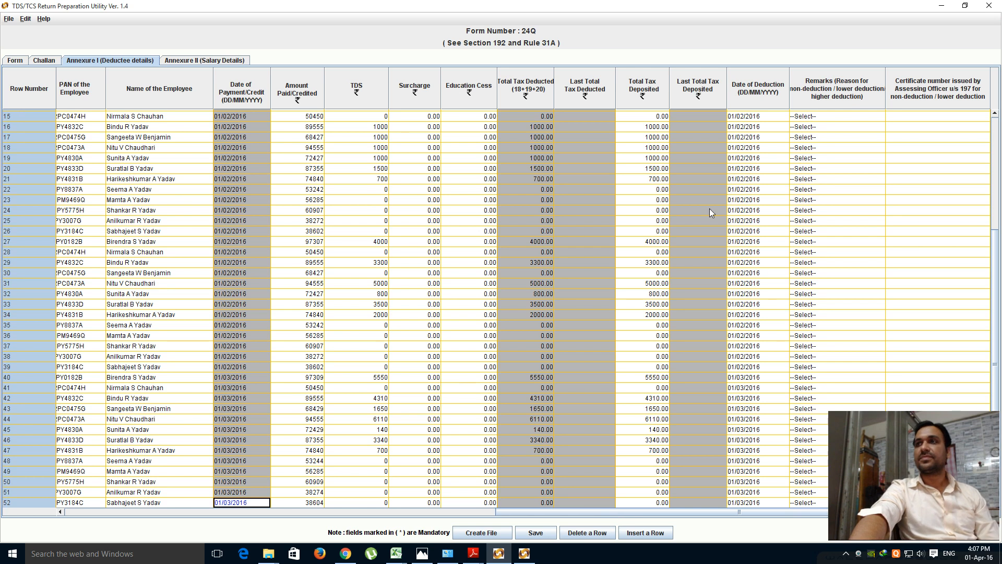
scroll(710, 209, "up", 5)
left_click(766, 134)
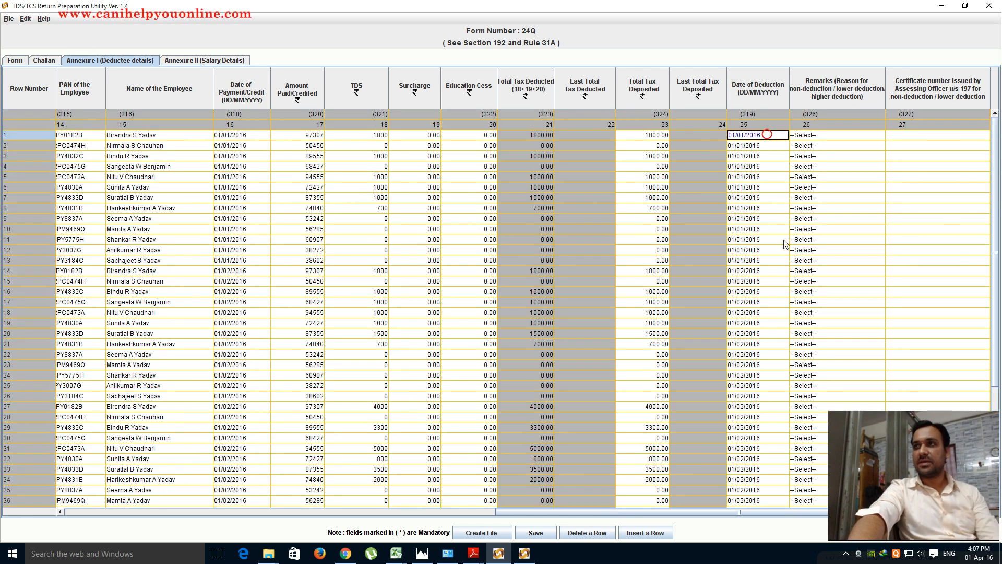
key("shift+Down")
key("shift+Down")
key("shift+Down")
key("shift+Down")
key("shift+Down")
key("shift+Down")
key("shift+Down")
key("shift+Down")
key("shift+Down")
key("shift+Down")
key("shift+Down")
key("shift+Down")
key("shift+Down")
key("shift+Down")
key("shift+Down")
key("shift+Down")
key("shift+Down")
key("shift+Down")
key("shift+Down")
key("shift+Down")
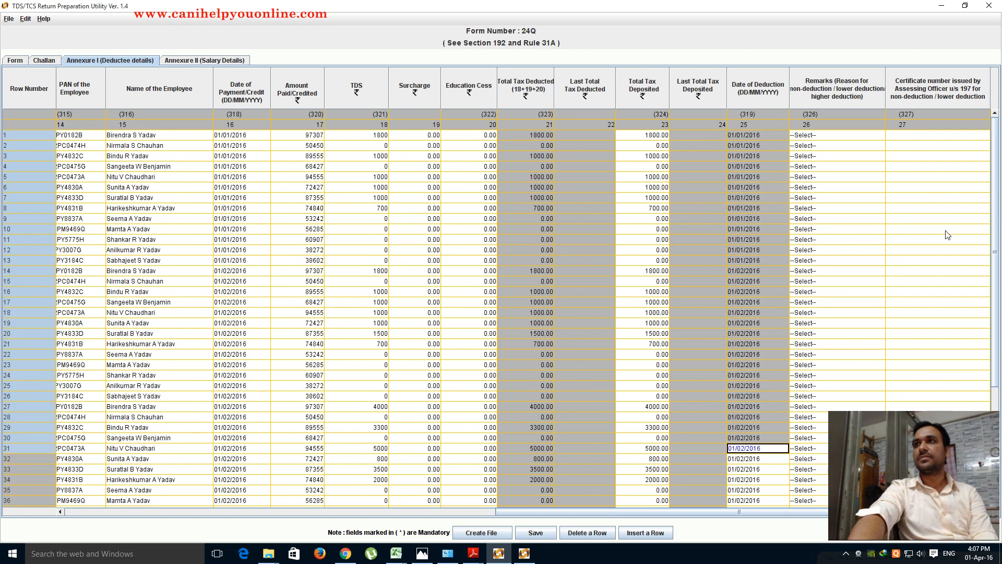
key("shift+Down")
key("shift+Down")
key("shift+Down")
key("shift+Down")
key("shift+Down")
key("shift+Down")
key("shift+Down")
key("shift+Down")
key("shift+Down")
key("shift+Down")
key("shift+Down")
key("shift+Down")
key("shift+Down")
key("shift+Down")
key("shift+Down")
key("shift+Down")
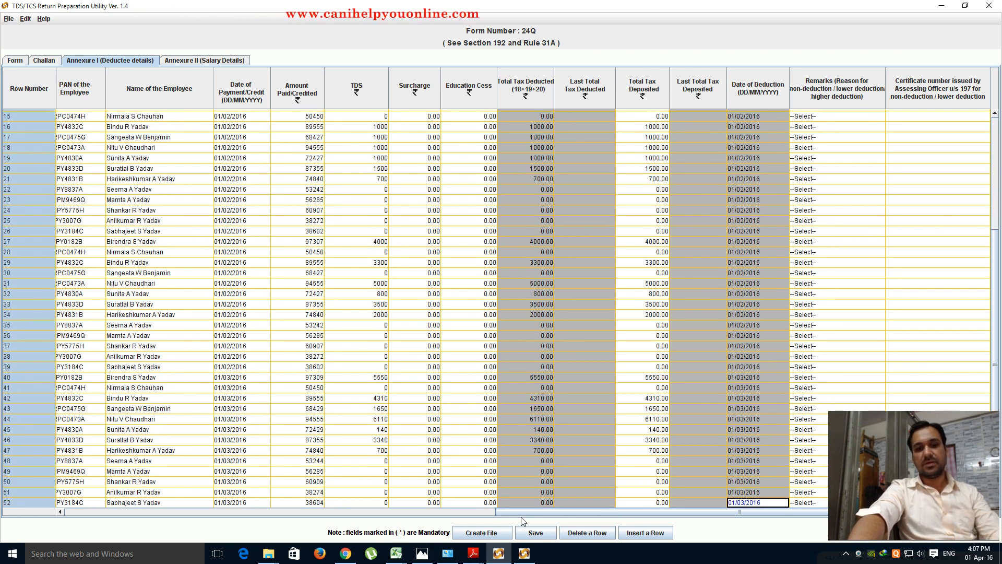
left_click(853, 264)
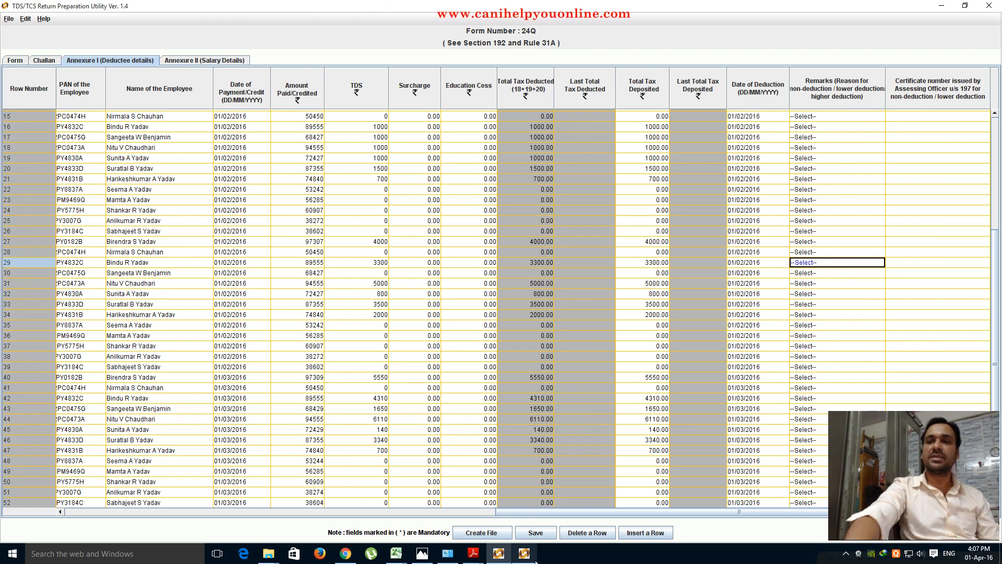
mouse_move(534, 561)
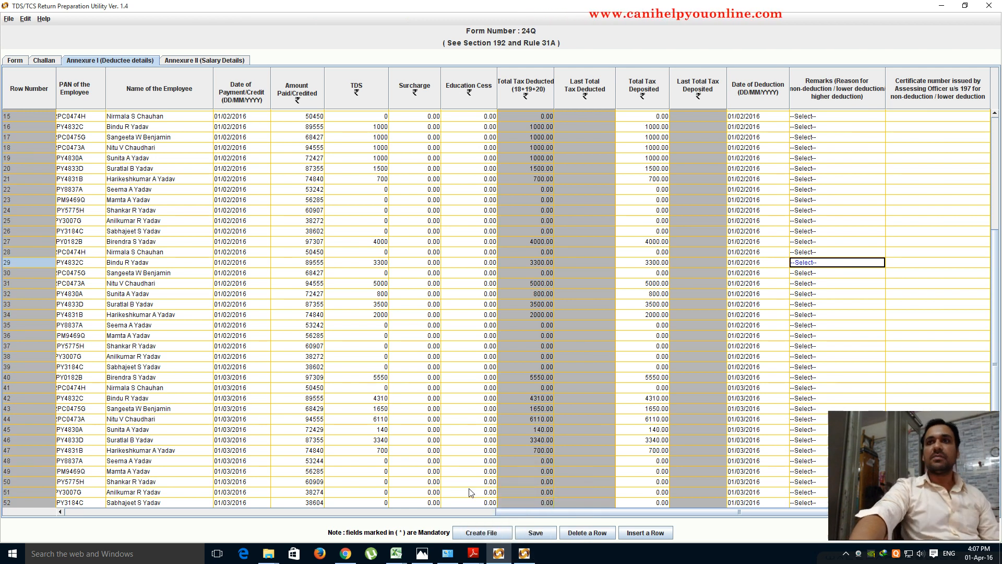
- Show the Annexure II salary details in both returns, checking Annexure I along the way
left_click(205, 63)
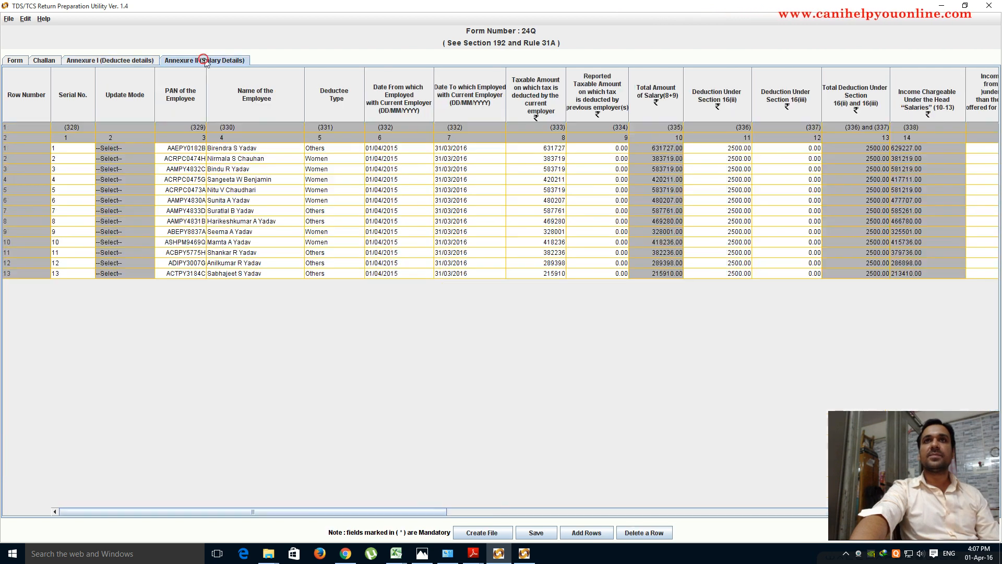
left_click(524, 558)
left_click(191, 61)
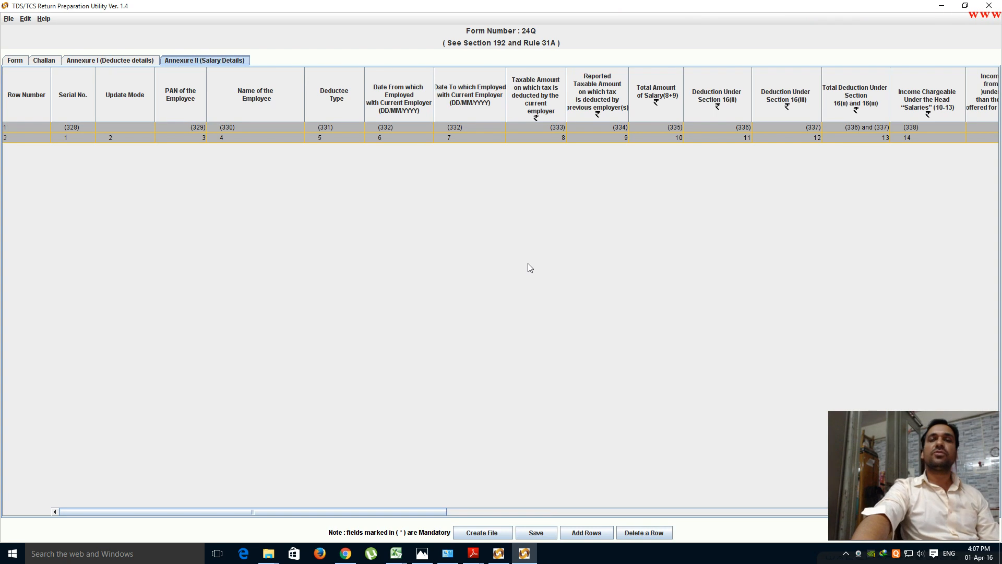
left_click(116, 61)
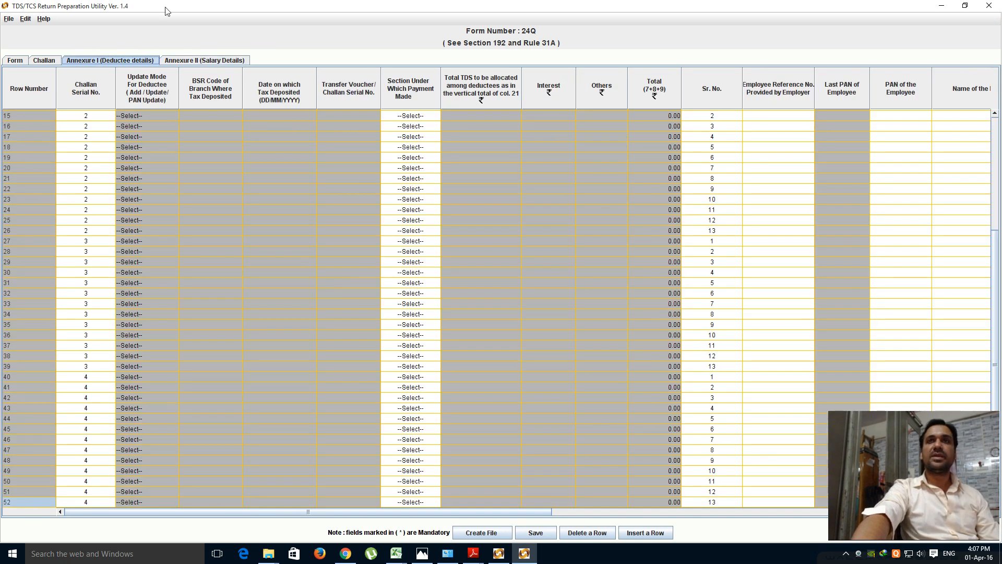
left_click(196, 61)
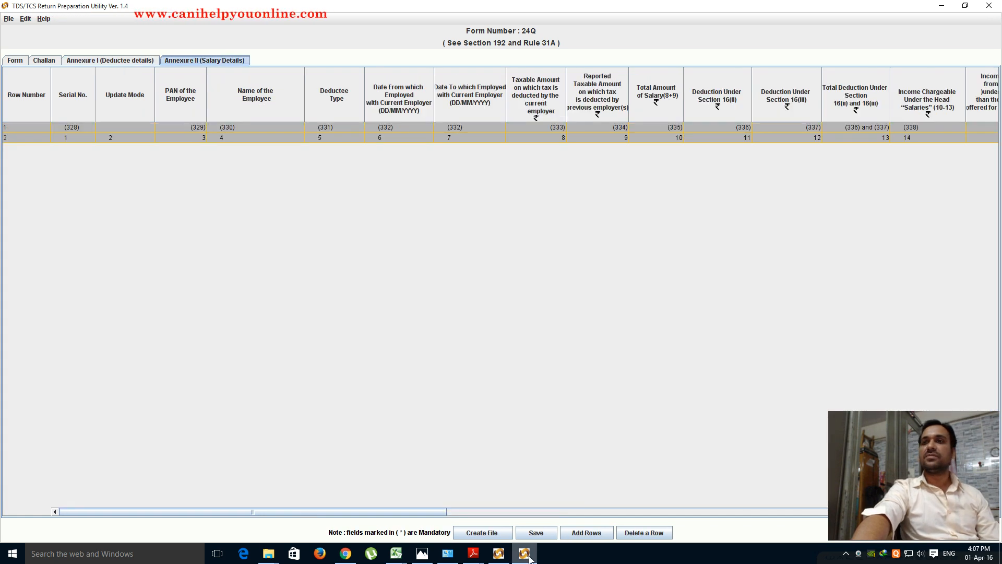
- Add 13 blank rows to the new return's Annexure II salary table
mouse_move(528, 558)
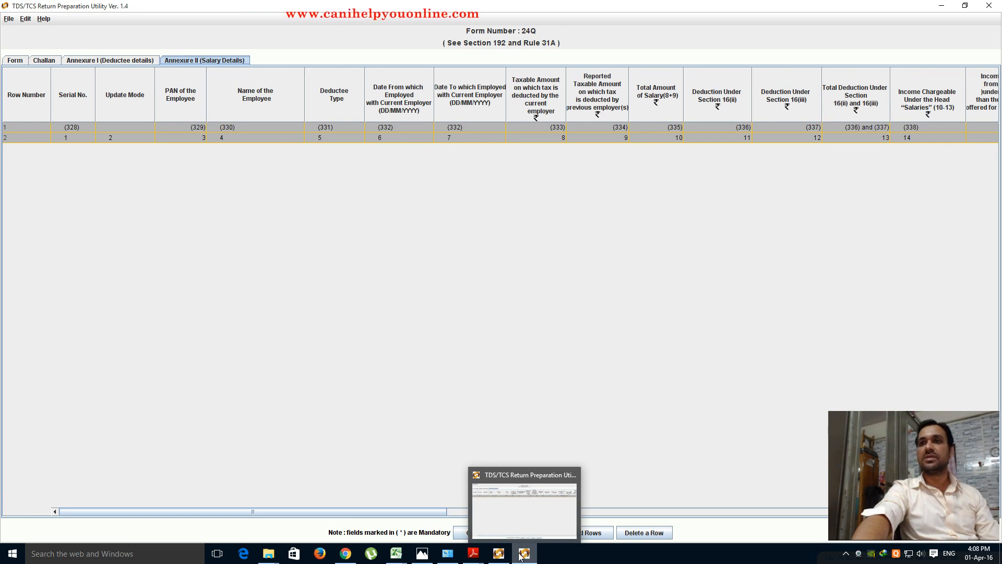
left_click(585, 533)
type("13")
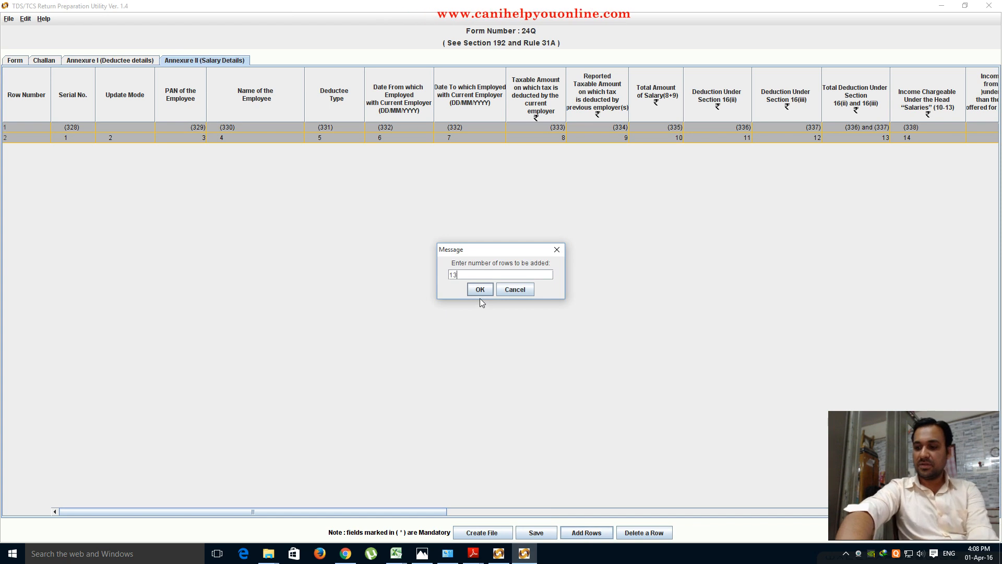
left_click(480, 285)
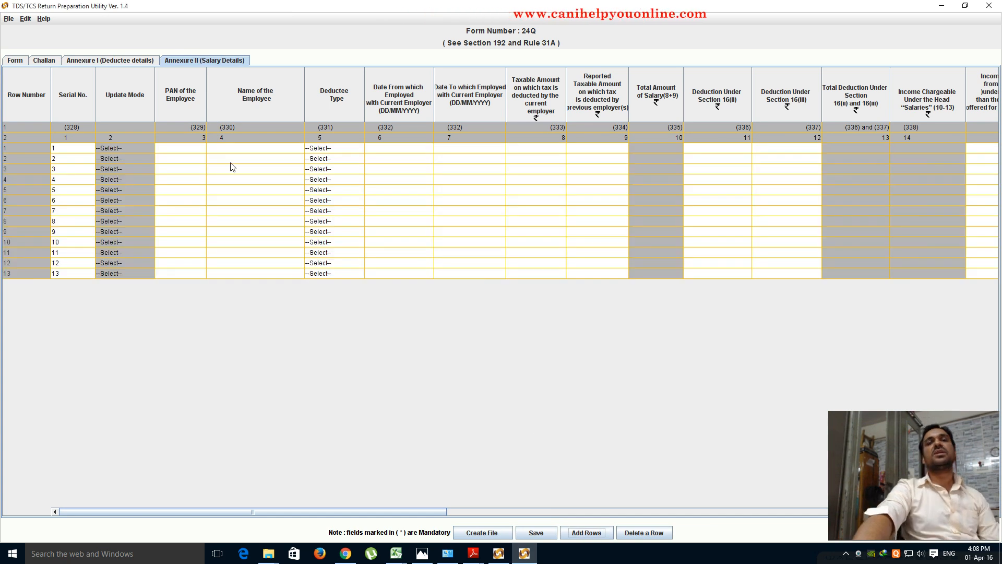
- Bring up the other return's completed 13-employee salary details for reference
left_click(499, 554)
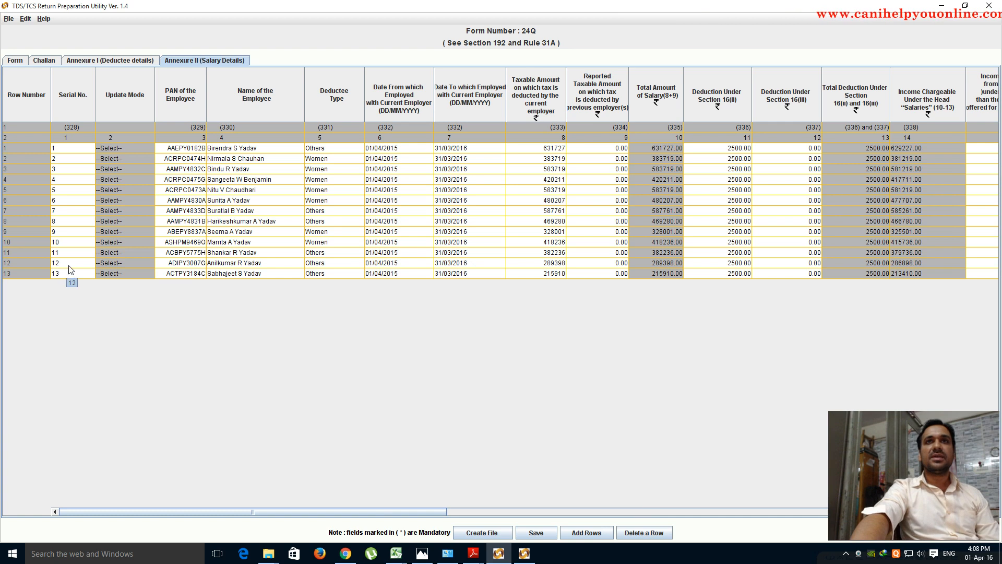
key("alt+Tab")
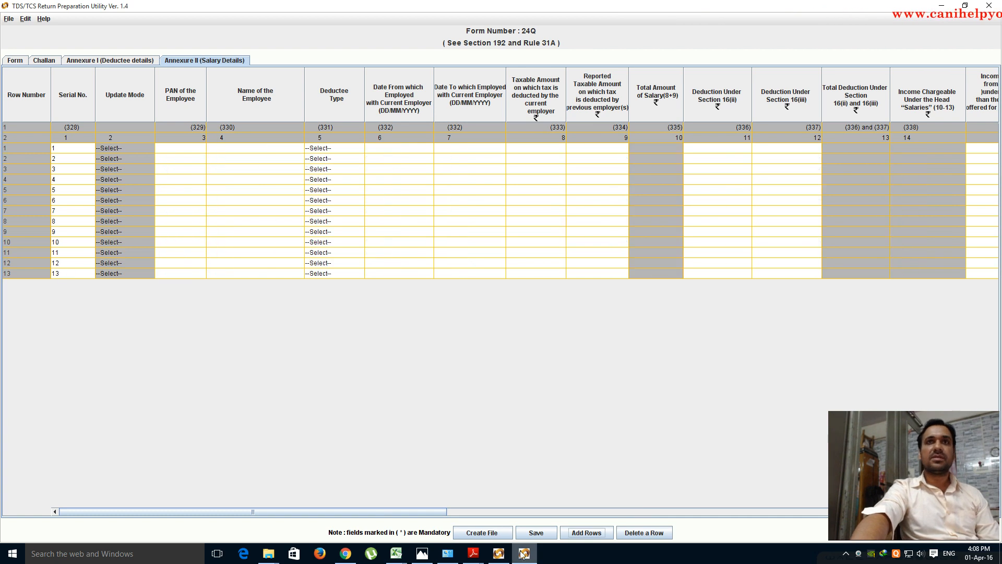
left_click(499, 553)
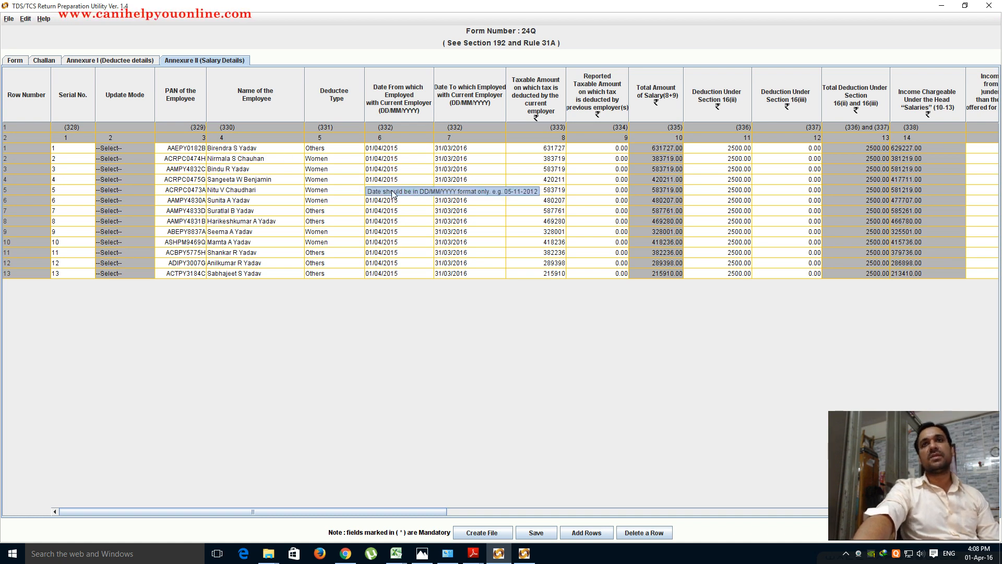
left_click(337, 149)
left_click(322, 194)
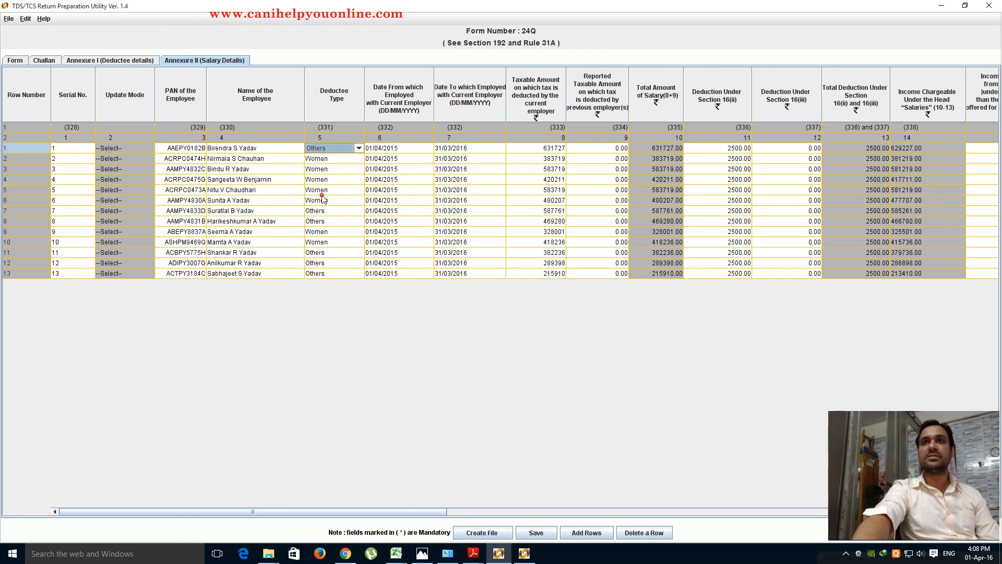
left_click(356, 159)
left_click(358, 158)
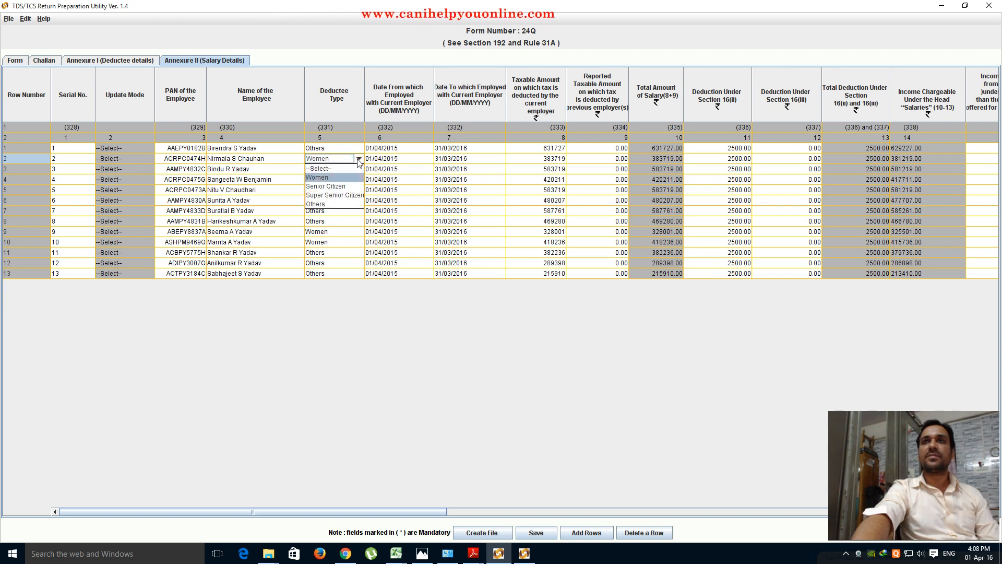
left_click(314, 177)
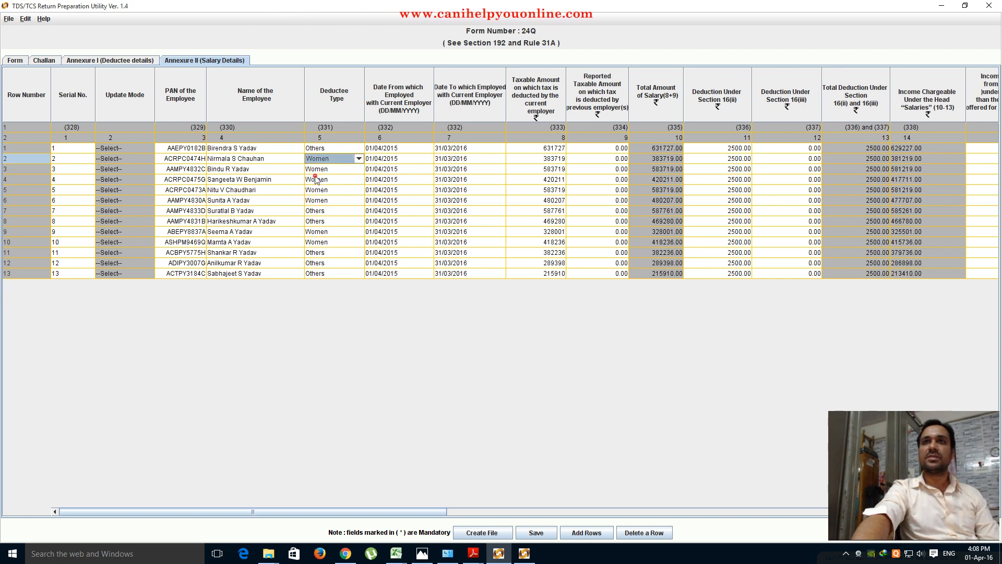
left_click(344, 168)
left_click(358, 169)
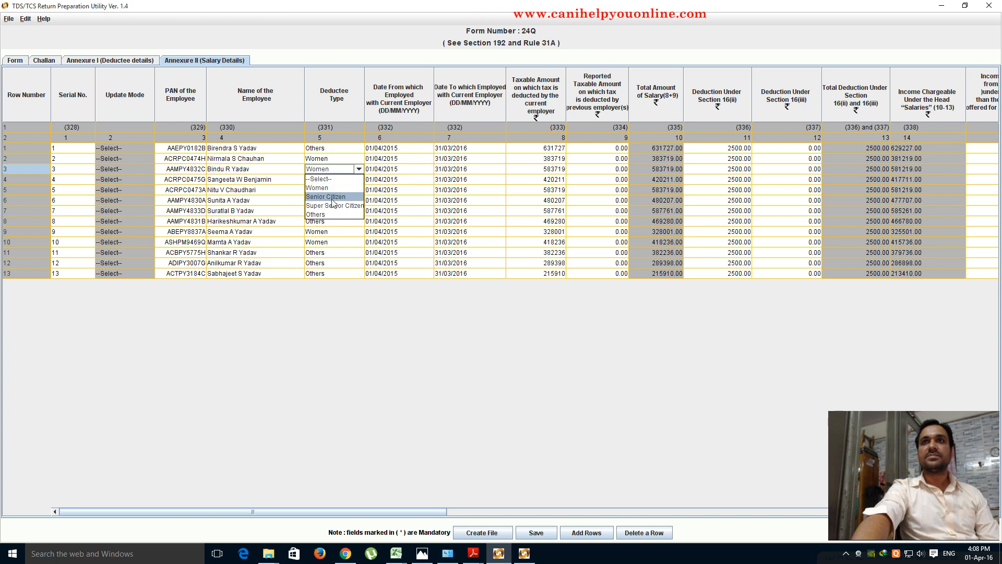
left_click(359, 169)
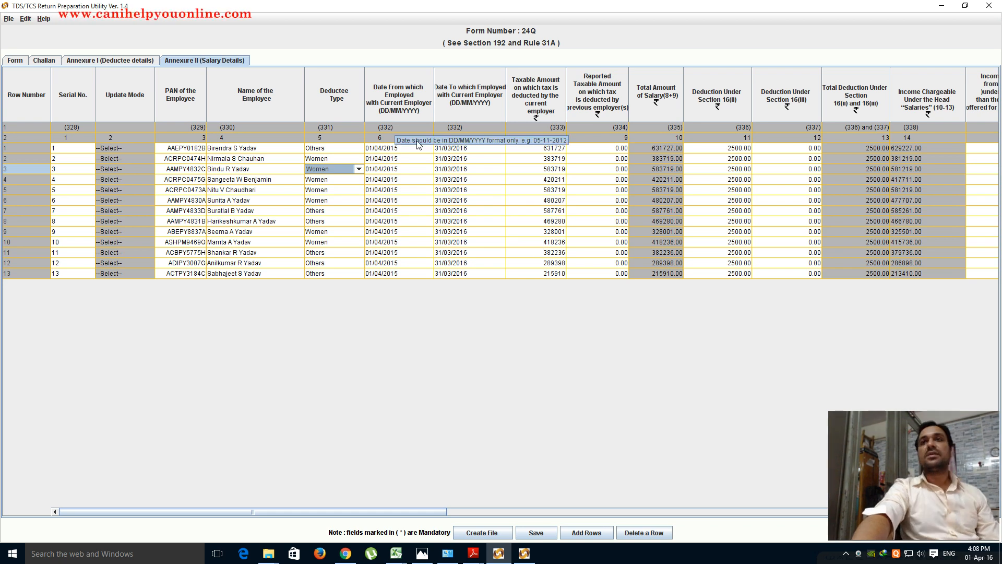
left_click_drag(431, 512, 484, 512)
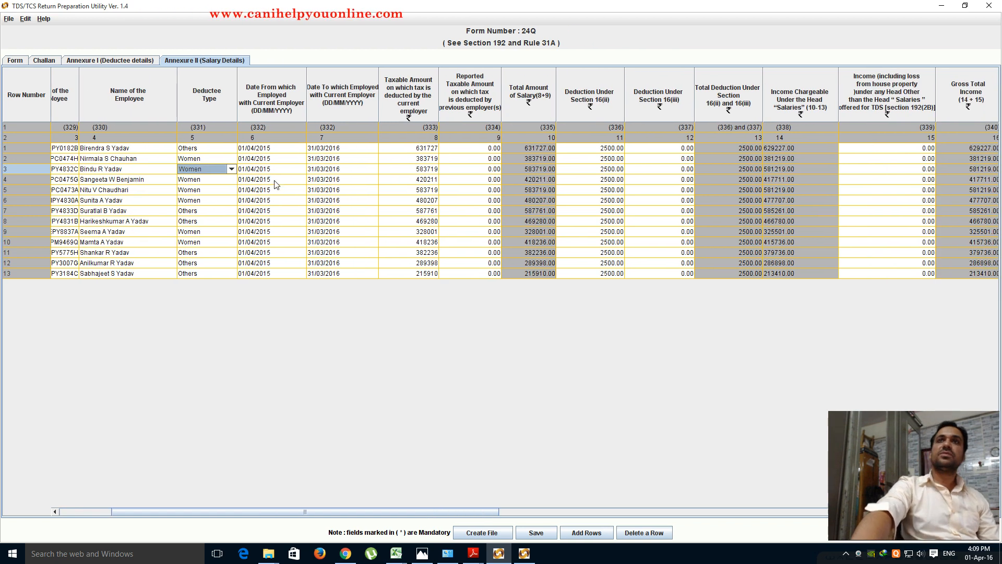
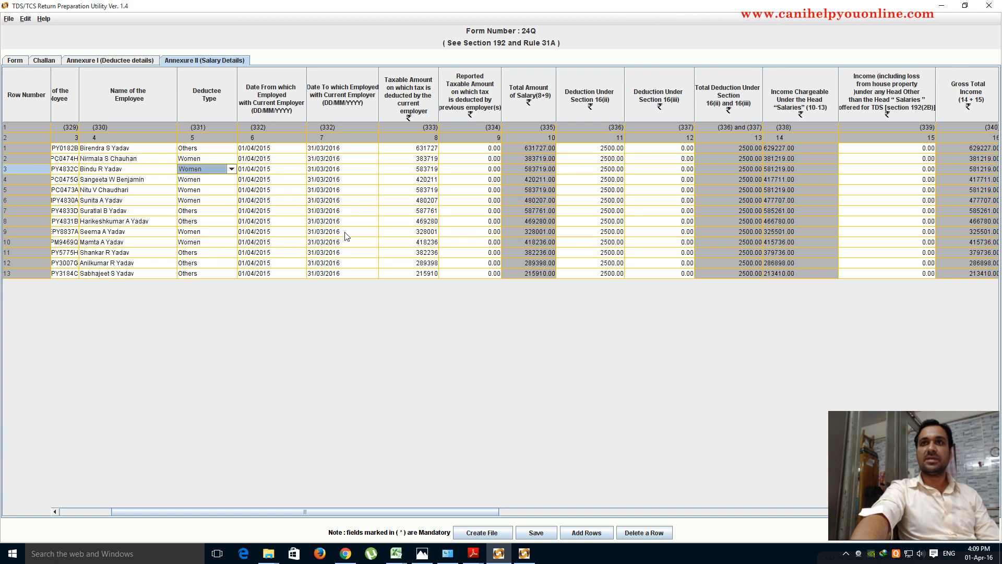
- Find Gross Total Income 629,227 in the Income Tax Calculator workbook
left_click_drag(429, 516, 462, 515)
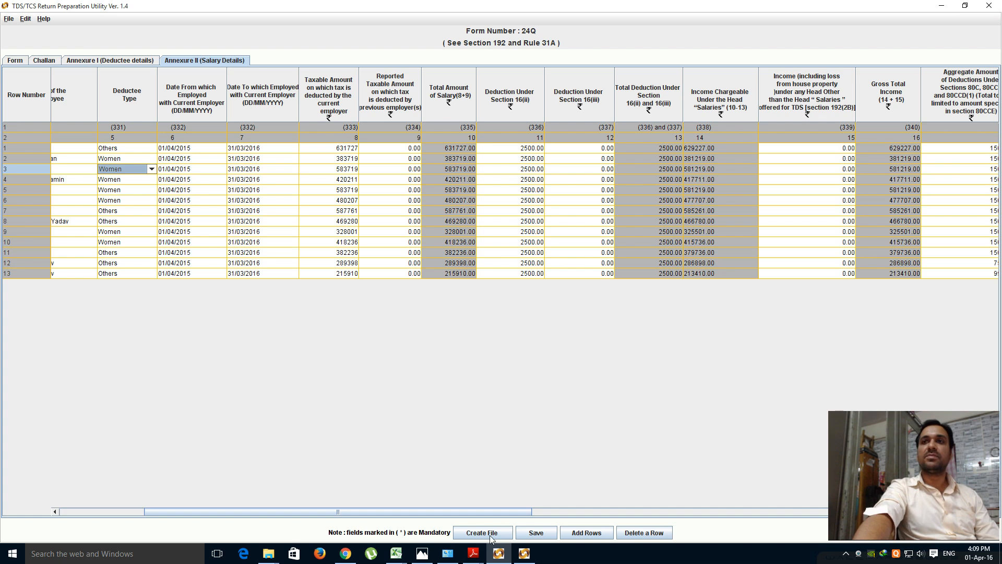
left_click(403, 557)
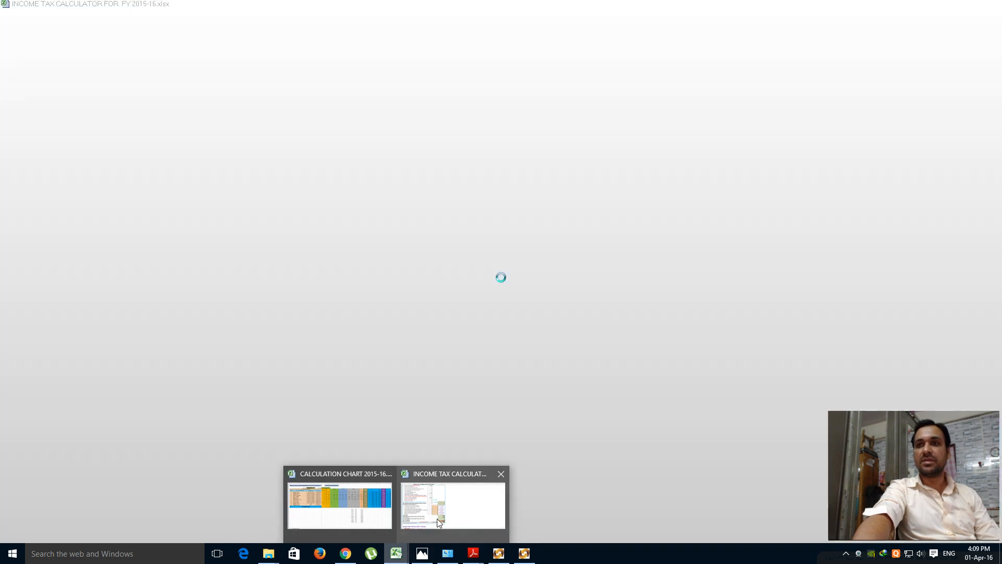
left_click(437, 518)
scroll(442, 473, "up", 1)
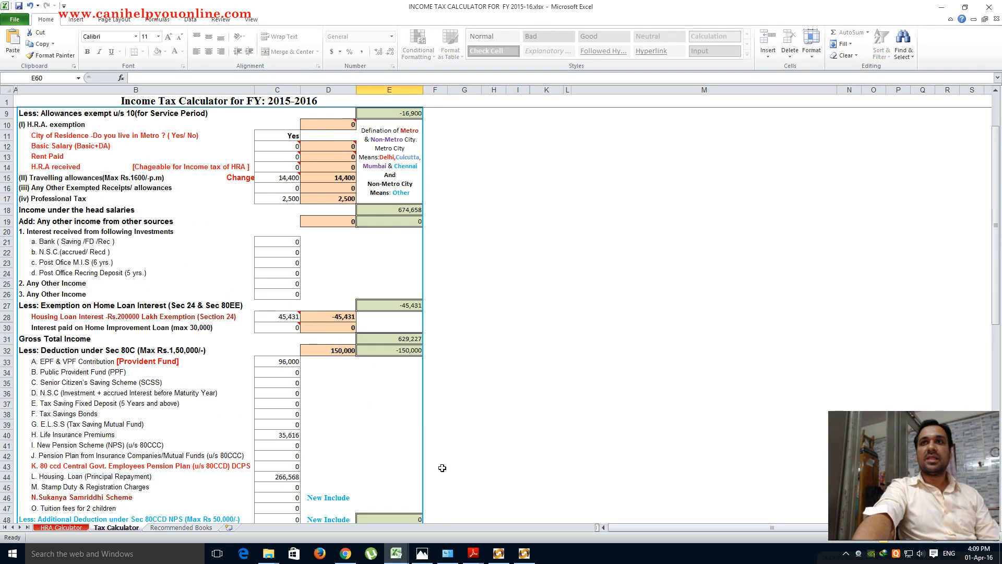
scroll(442, 468, "up", 2)
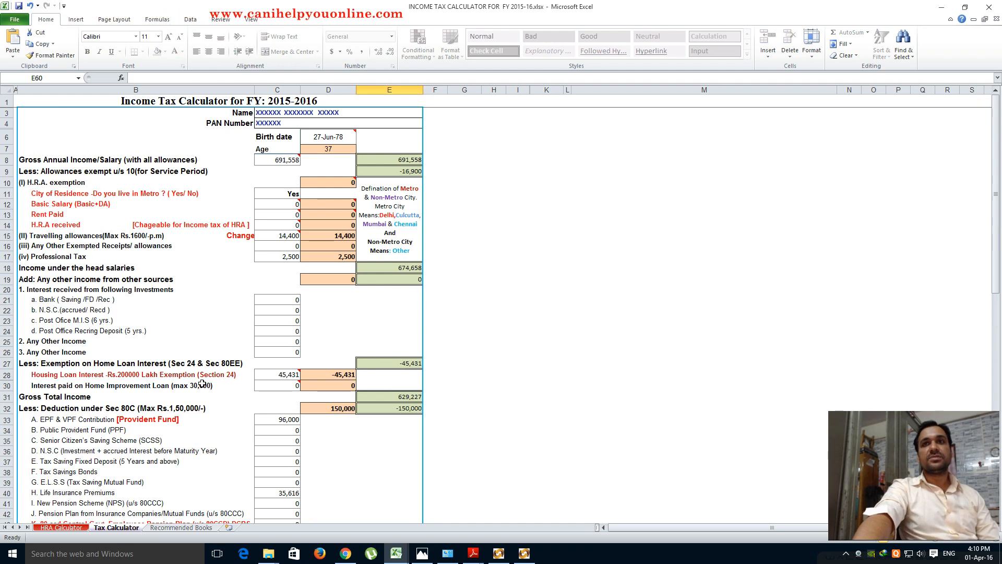
scroll(501, 397, "down", 3)
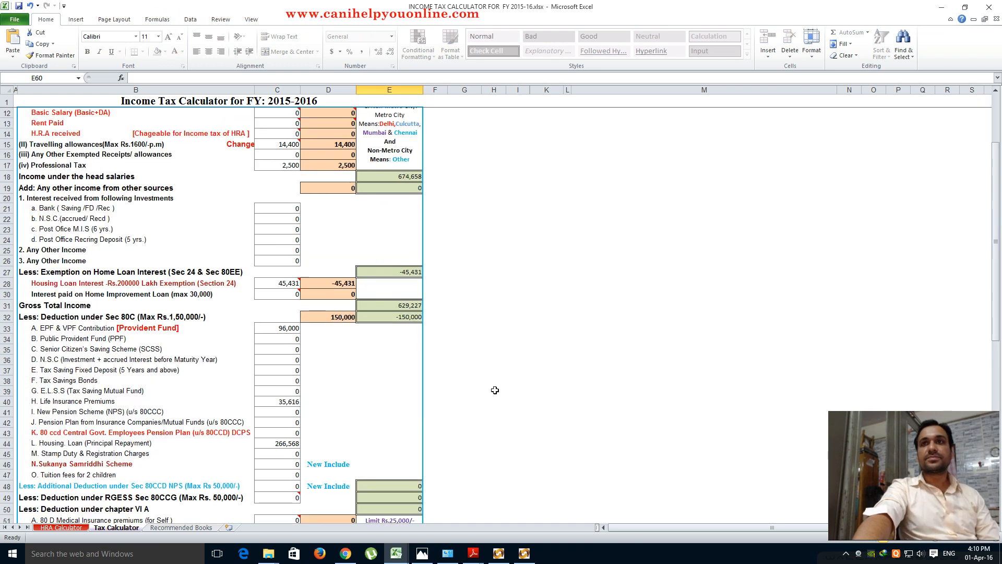
scroll(495, 390, "up", 2)
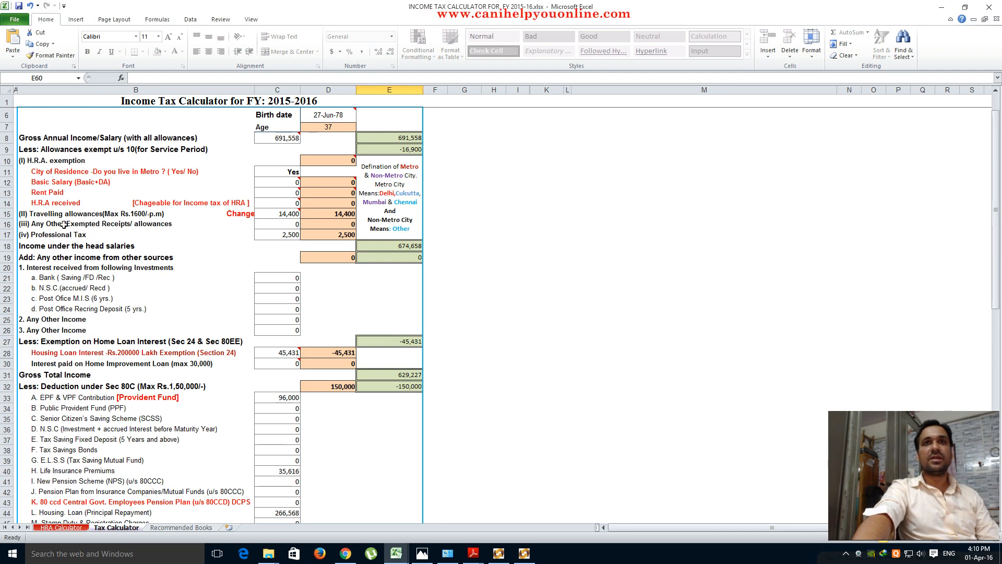
left_click(551, 352)
scroll(551, 352, "down", 2)
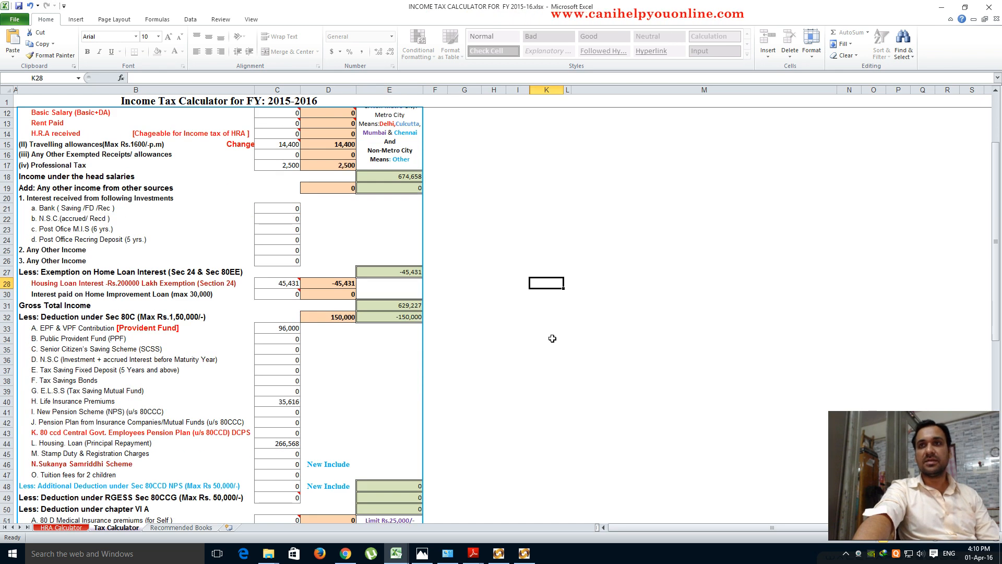
left_click(390, 305)
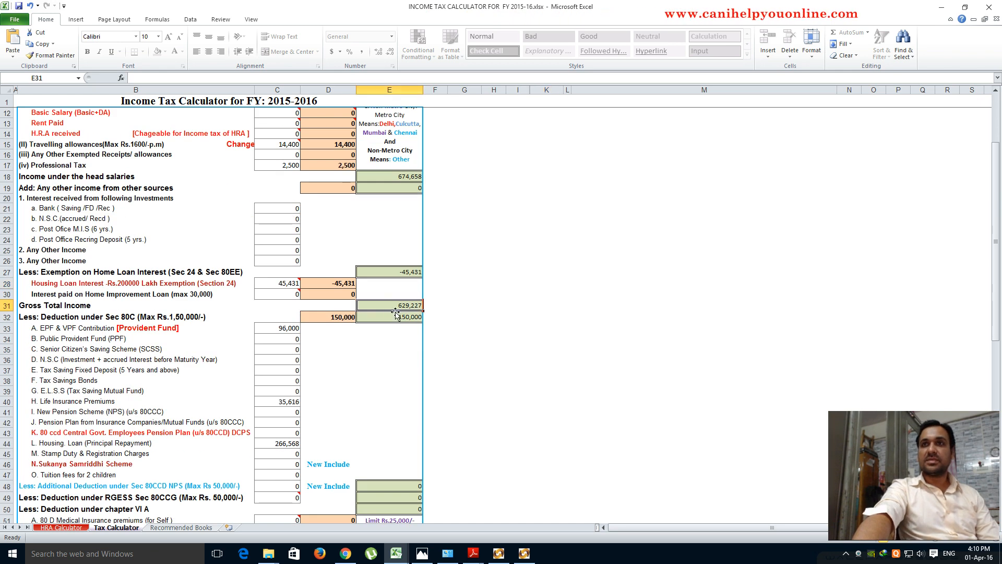
left_click(6, 305)
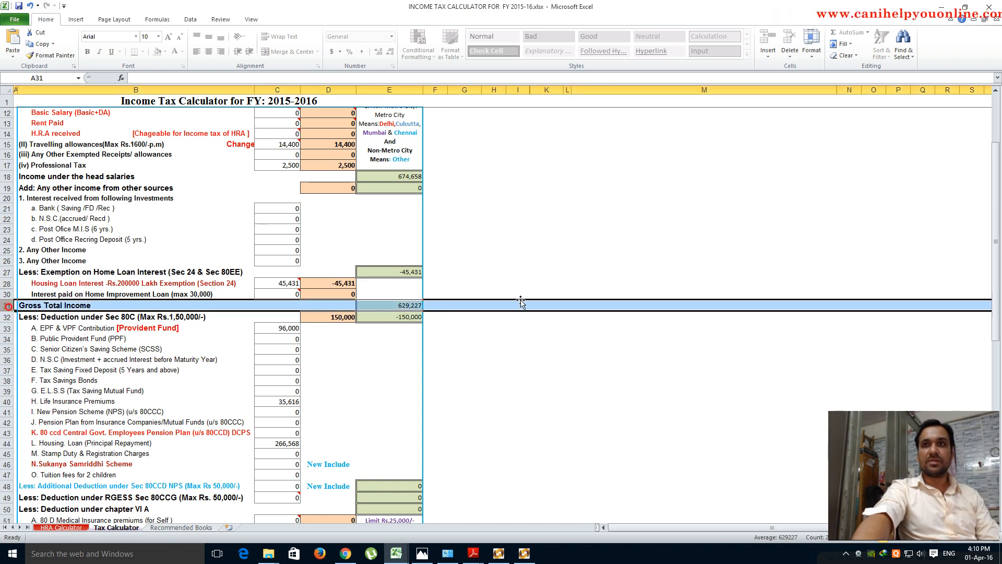
left_click(407, 306)
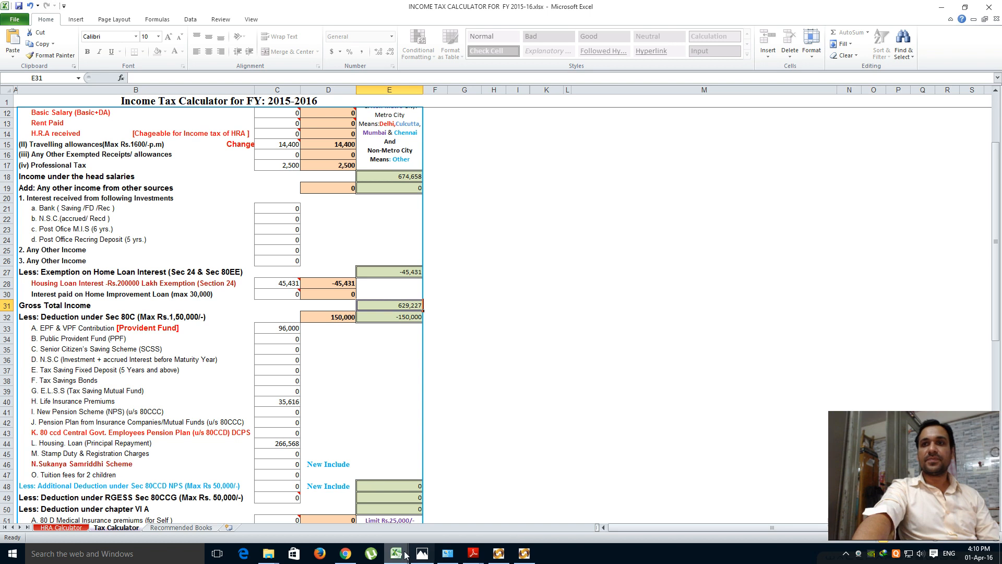
- Compare row 1's taxable amount 631727 in the utility with the calculator's income figure
mouse_move(496, 552)
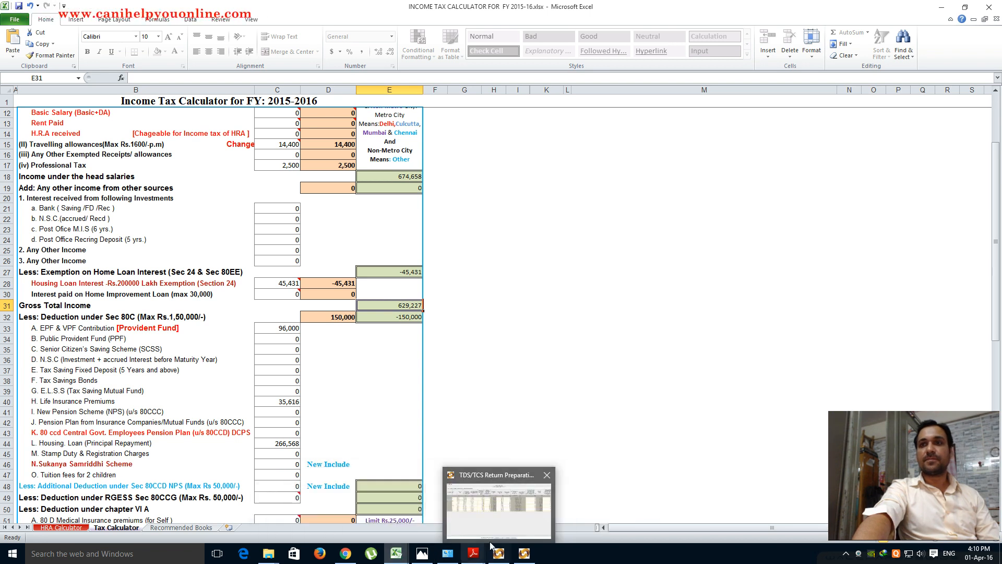
left_click(485, 519)
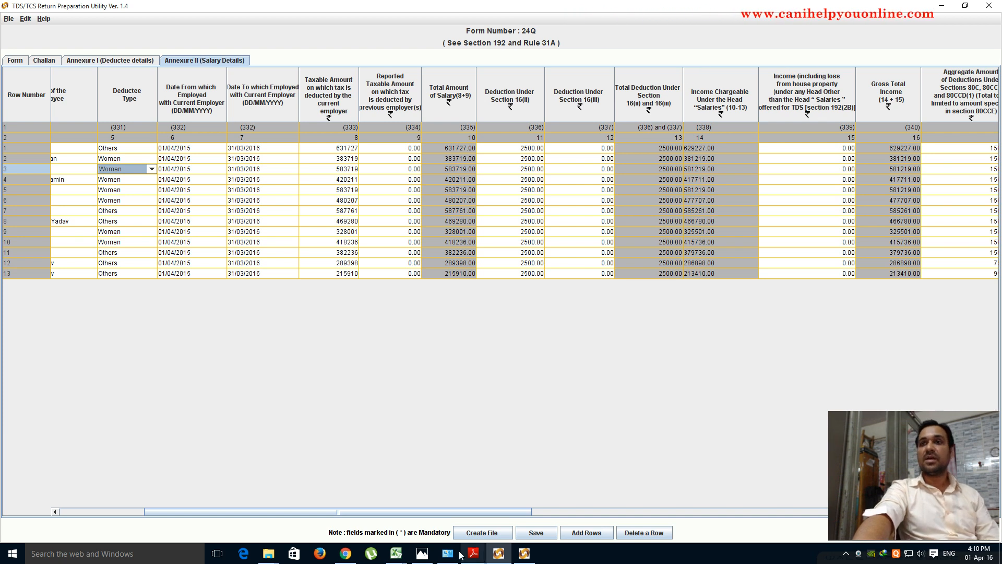
mouse_move(399, 553)
left_click(452, 505)
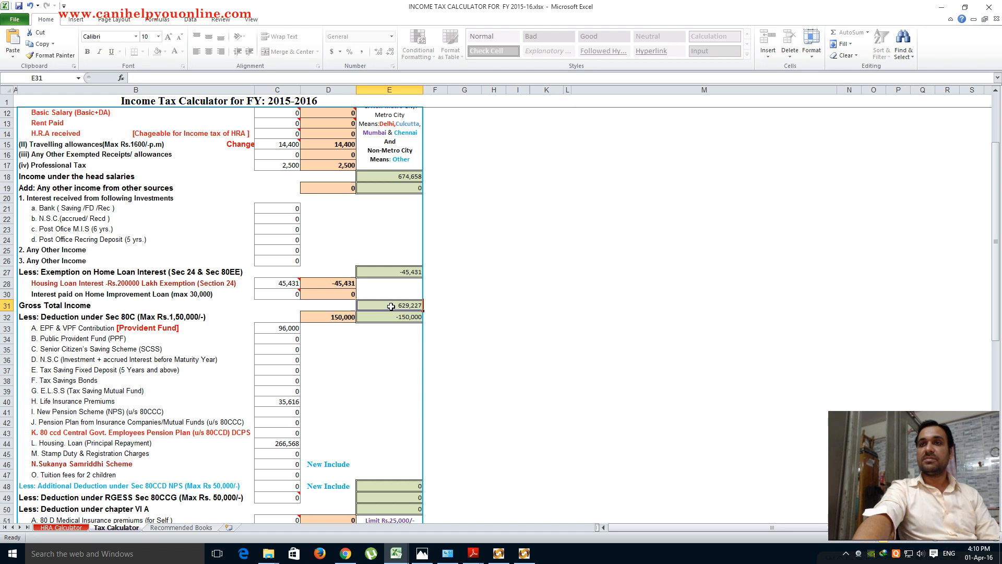
left_click(499, 554)
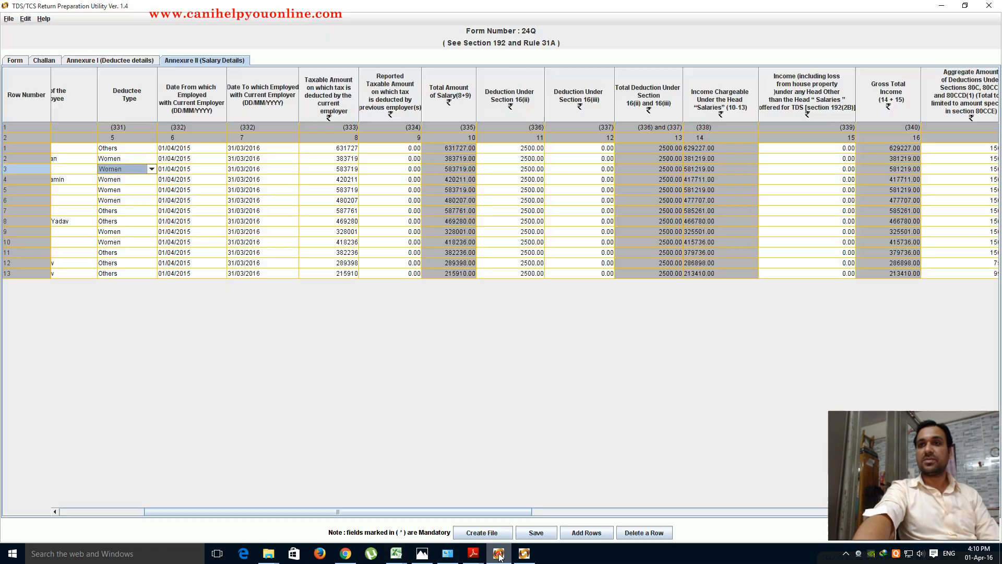
left_click(344, 149)
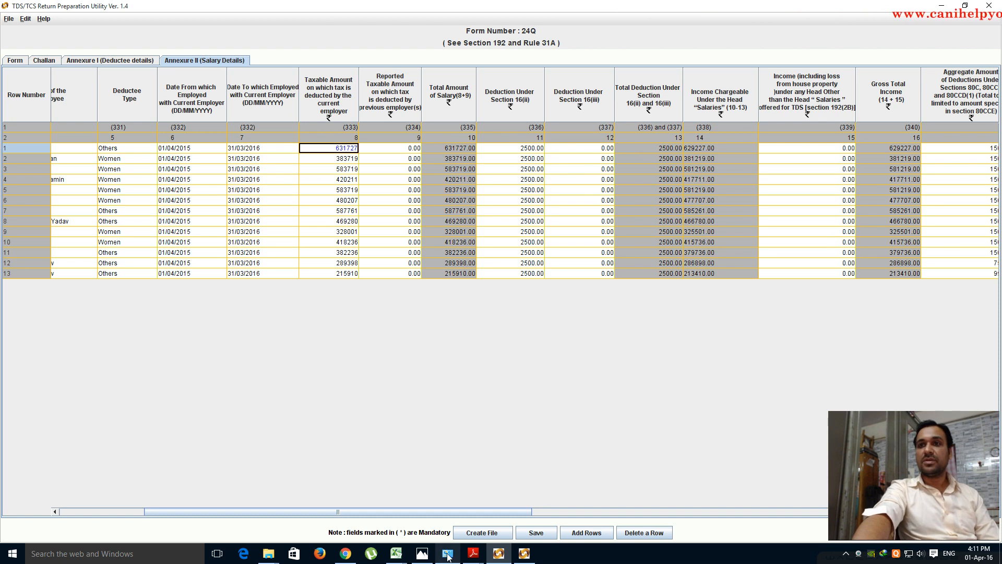
- Cross-check the utility's salary figures against the Income Tax Calculator workbook
mouse_move(396, 553)
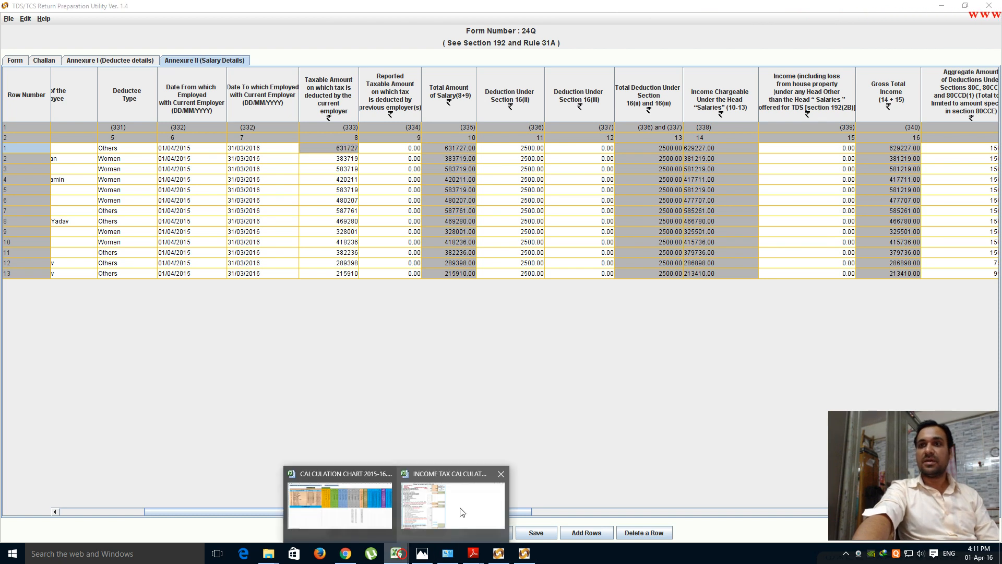
left_click(460, 508)
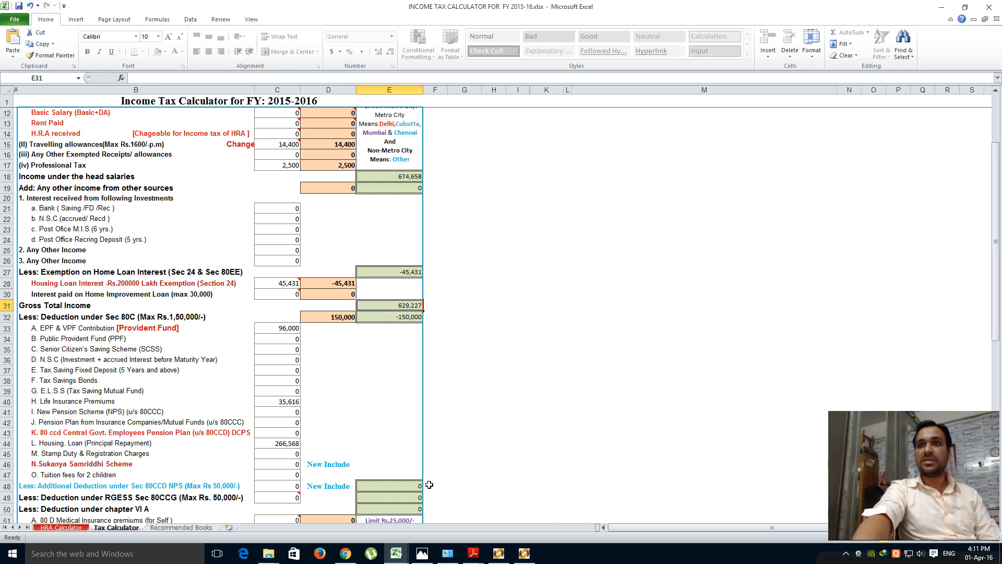
left_click(498, 553)
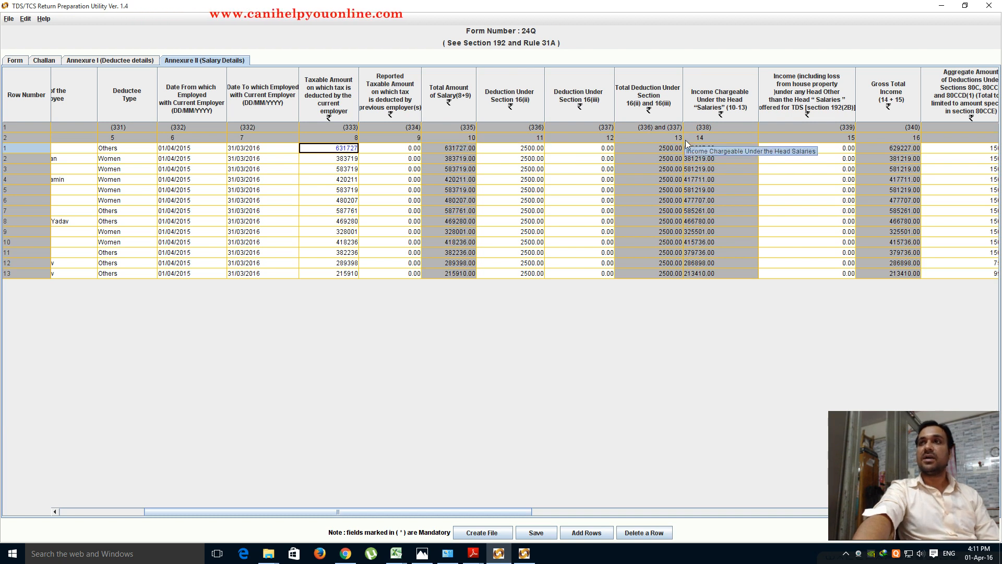
mouse_move(398, 555)
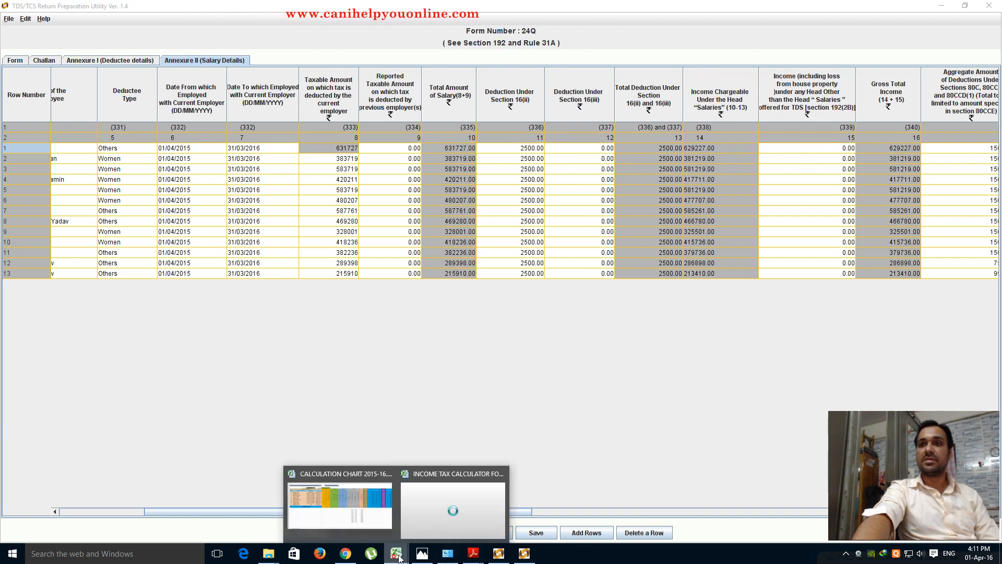
left_click(384, 504)
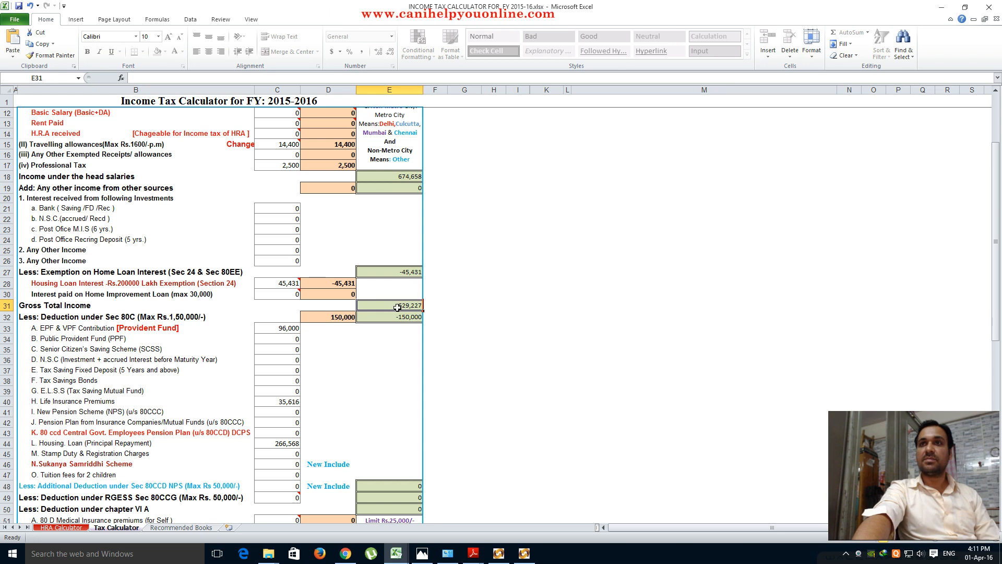
left_click(500, 554)
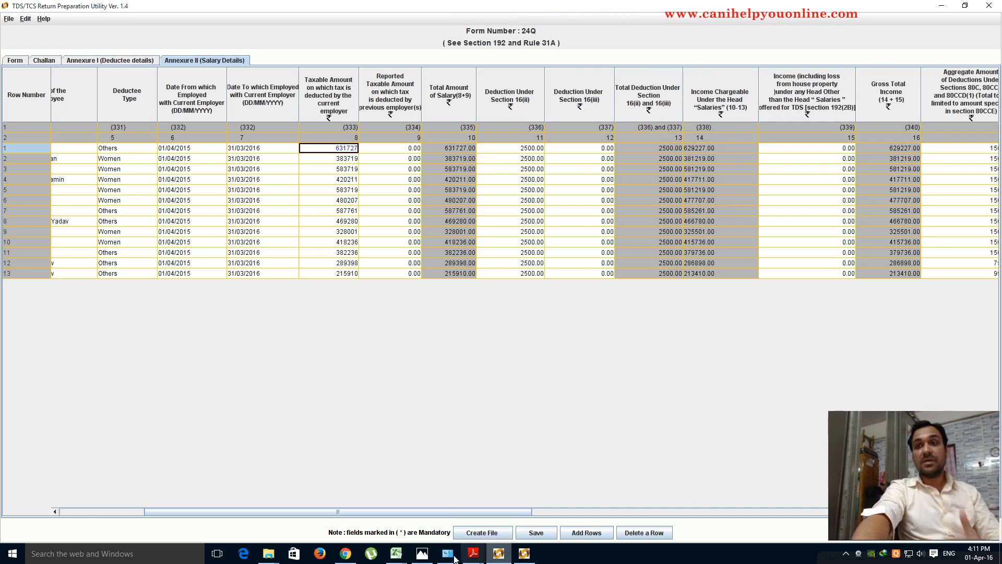
left_click(397, 555)
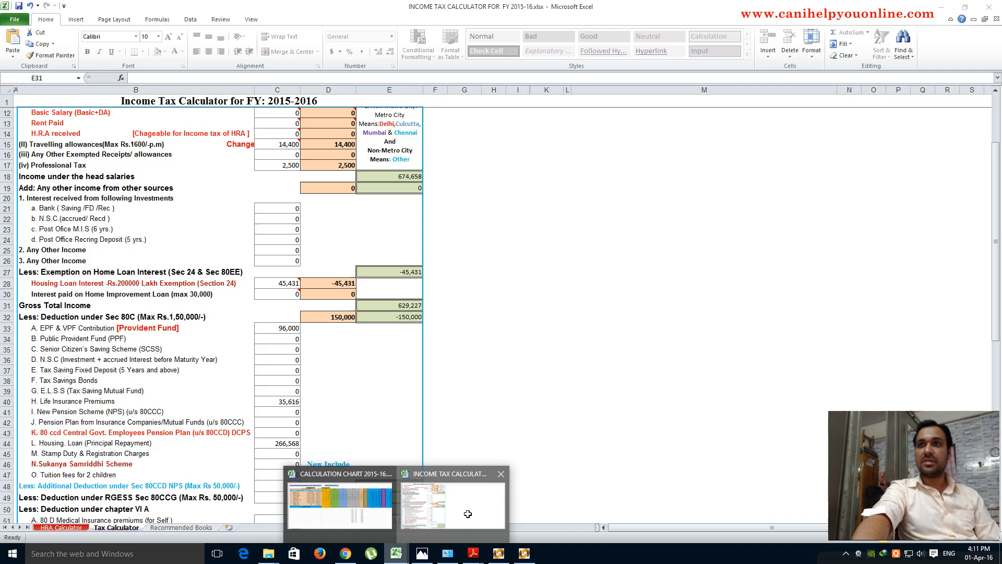
left_click(470, 514)
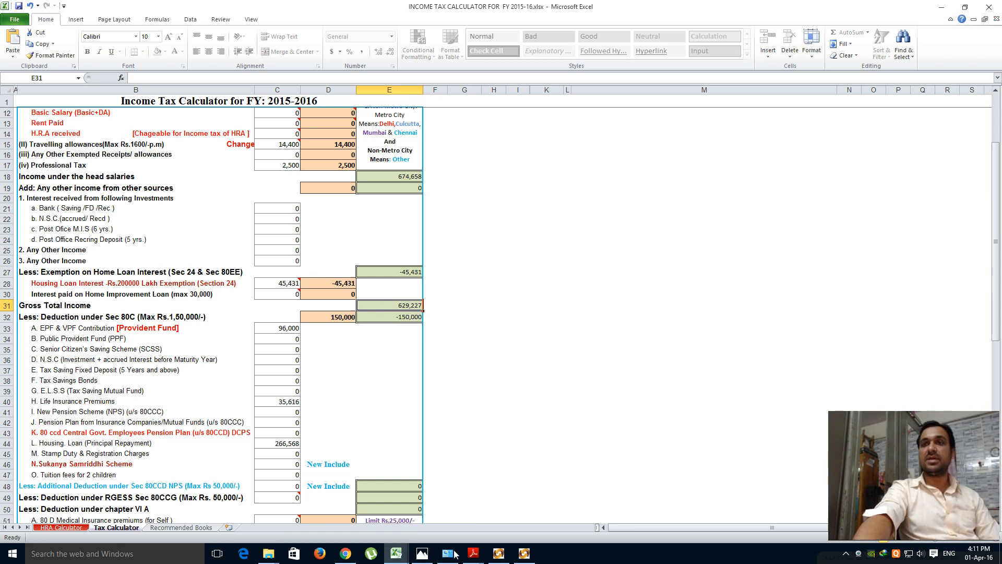
left_click(499, 555)
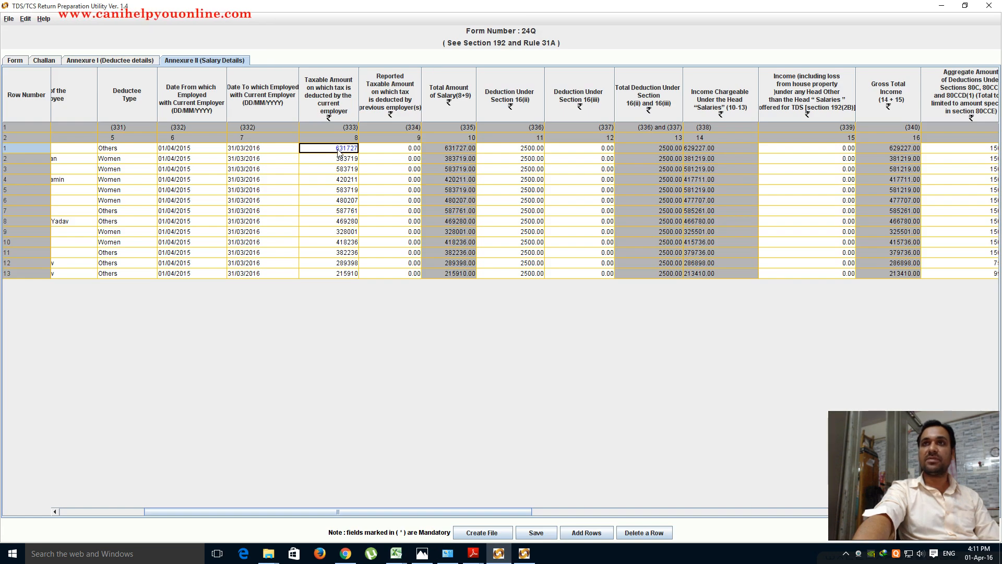
- Select the Taxable Amount values for rows 2–13 and compare them with the calculator
left_click_drag(340, 159, 339, 277)
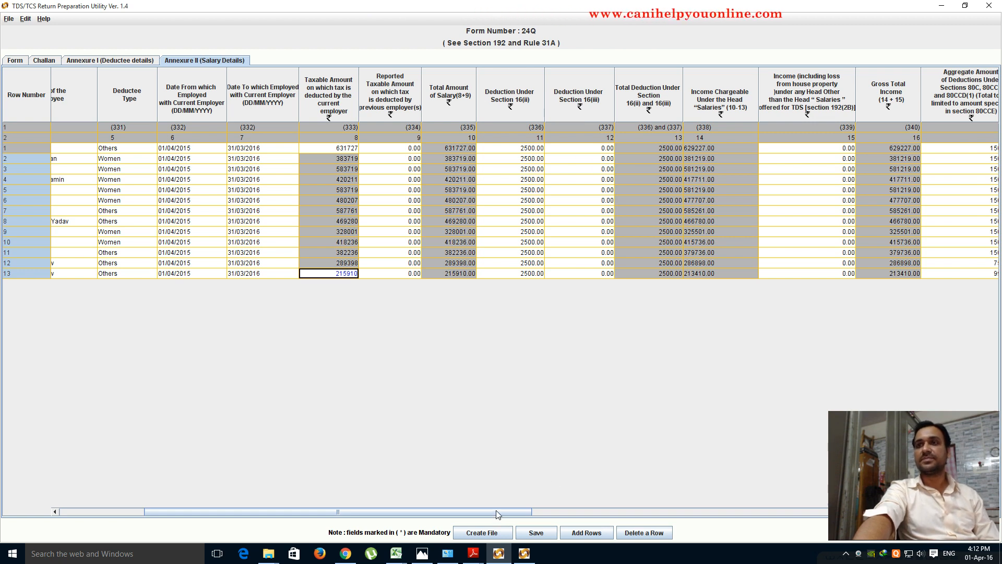
left_click_drag(498, 511, 556, 513)
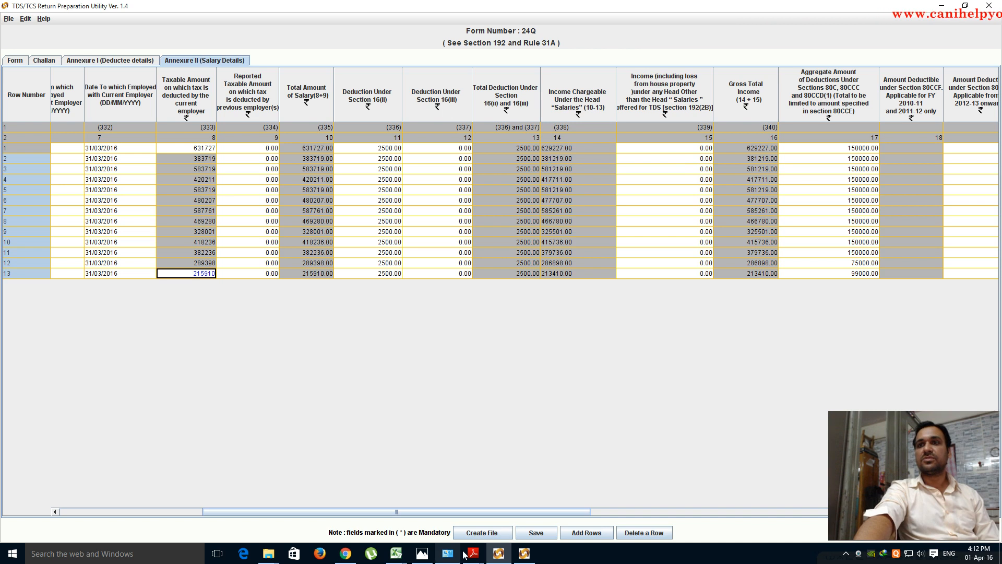
mouse_move(396, 554)
left_click(446, 521)
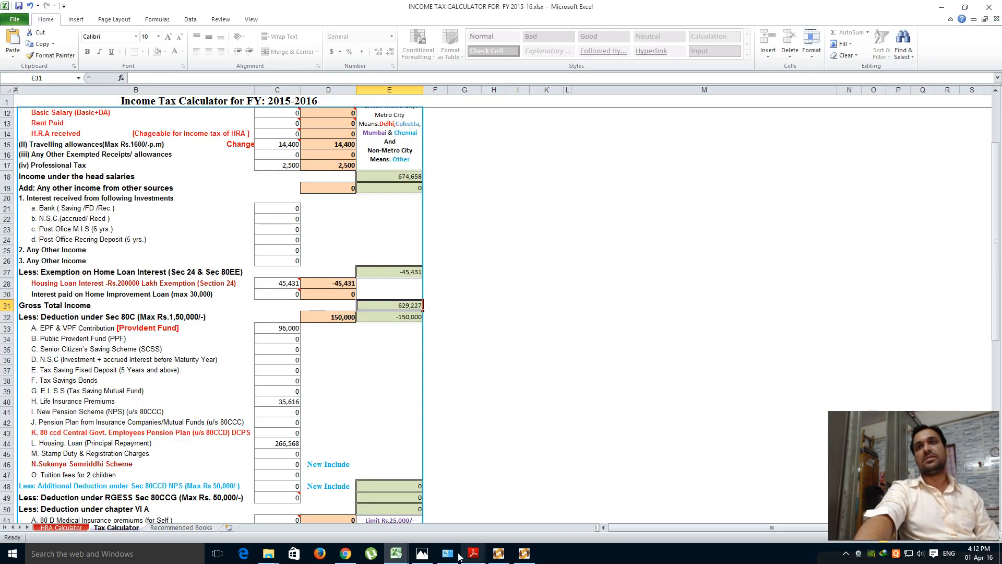
left_click(498, 553)
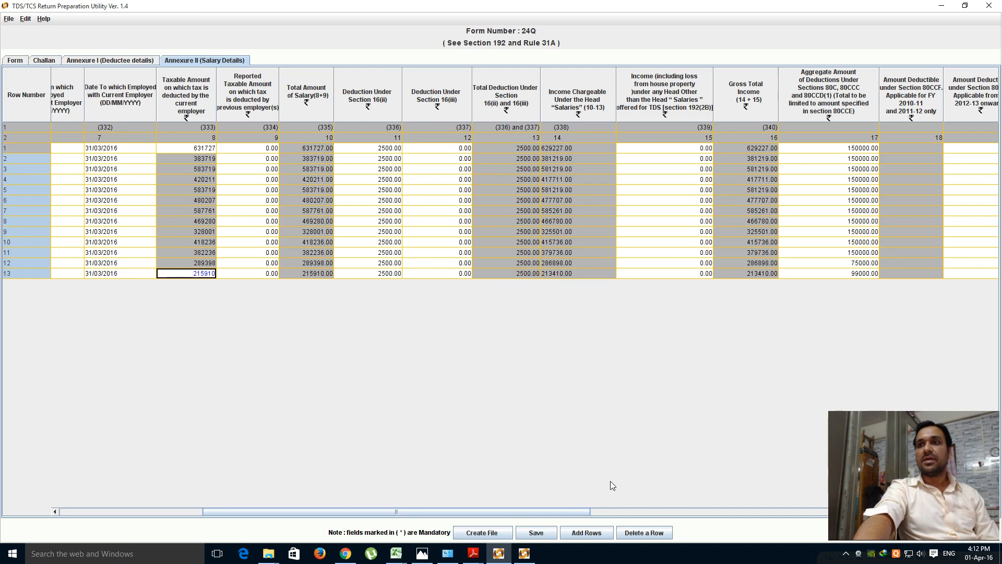
- Review row 4's Income Chargeable value 417711.00, then bring up the Income Tax Calculator
left_click_drag(578, 512, 678, 511)
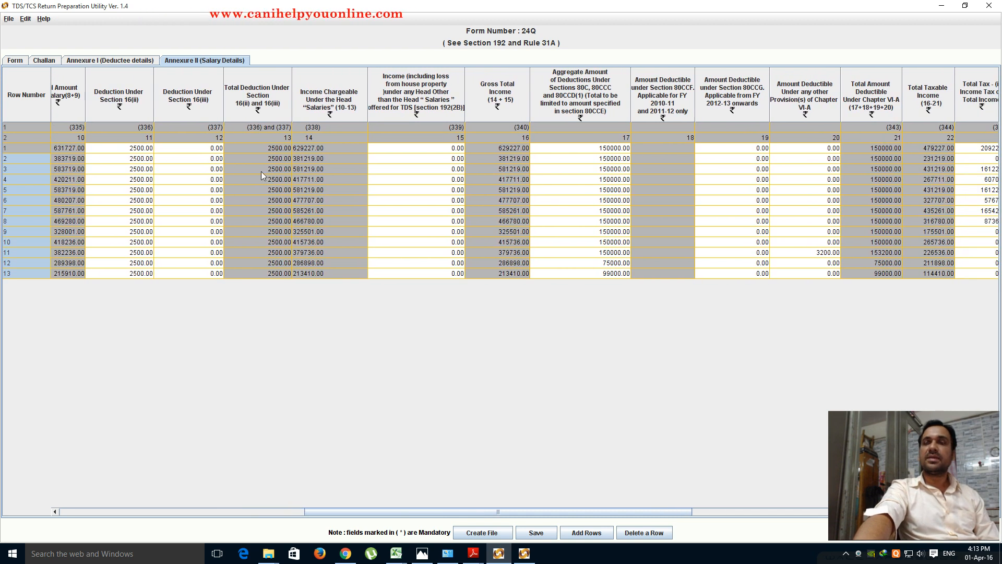
left_click(309, 180)
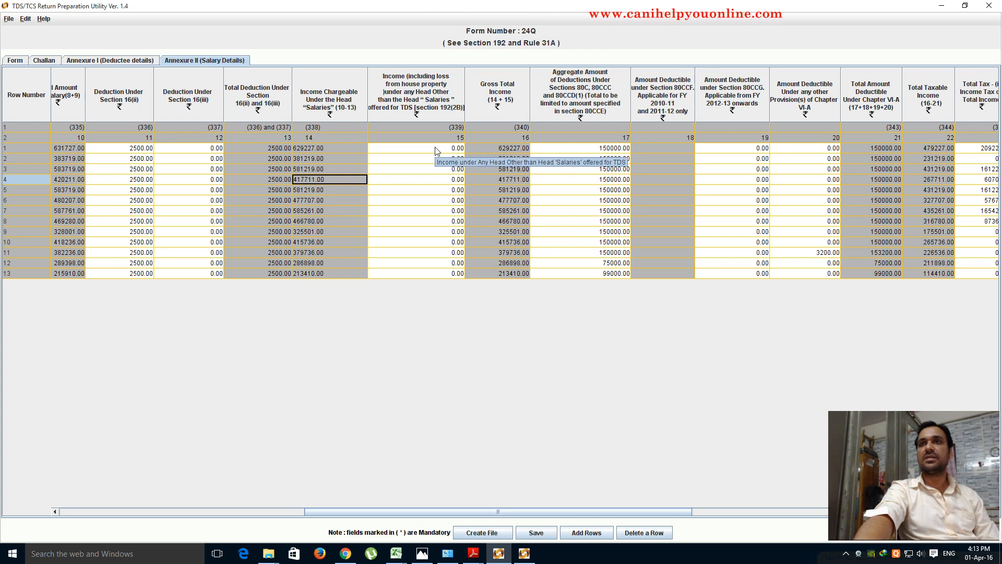
left_click_drag(547, 512, 614, 516)
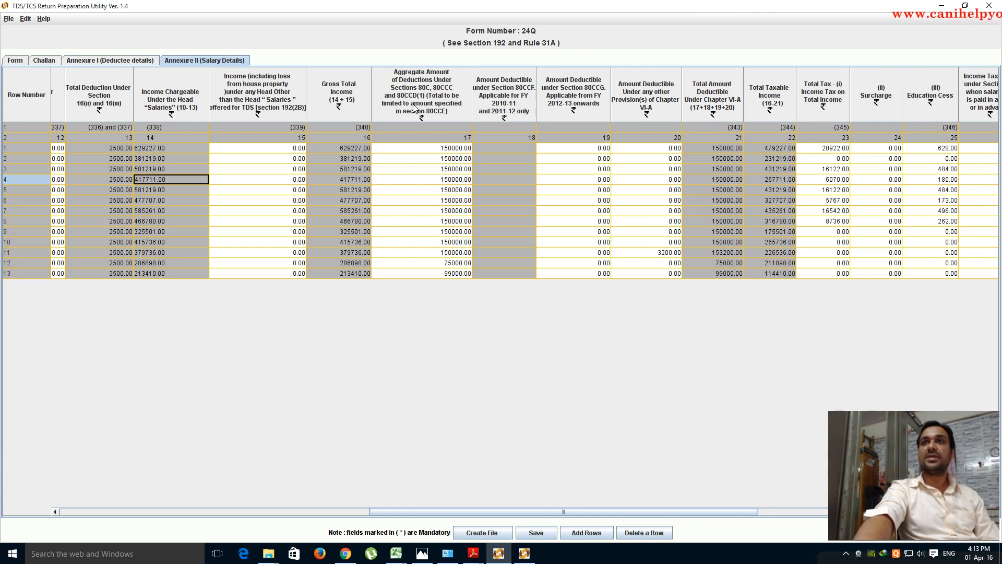
mouse_move(497, 562)
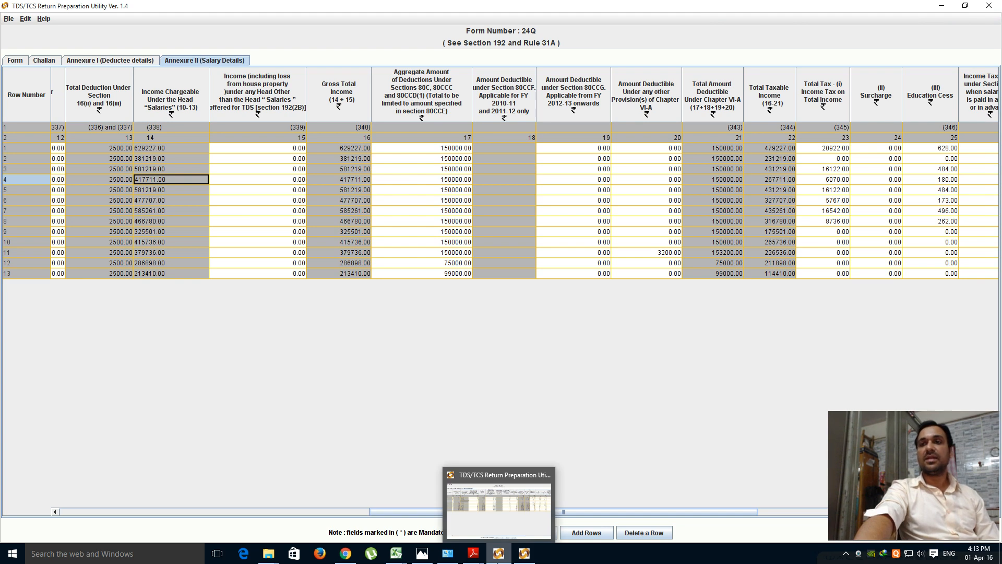
mouse_move(396, 553)
left_click(481, 502)
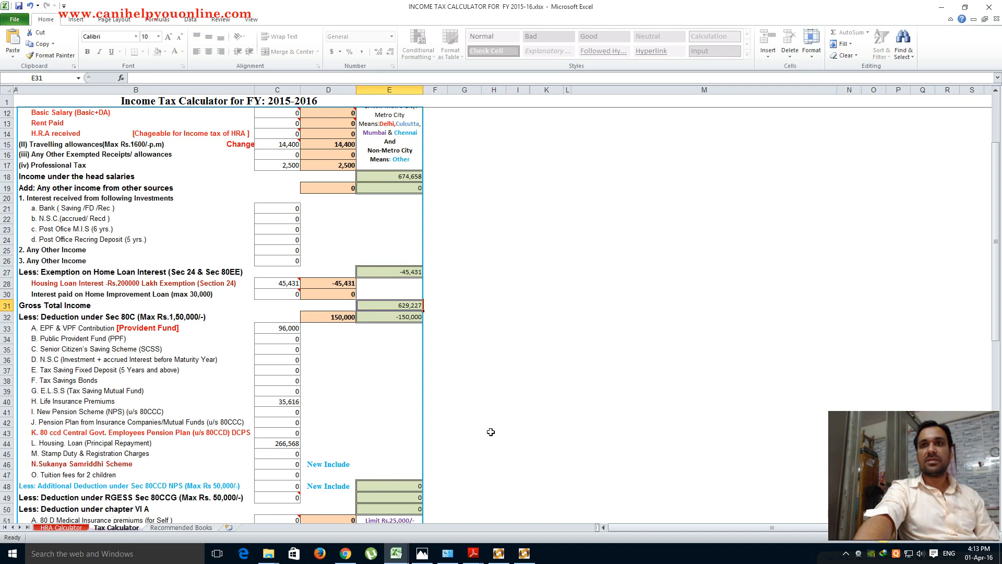
- Check the calculator's 150,000 Section 80C deduction, then return to the utility's salary table
scroll(491, 432, "down", 1)
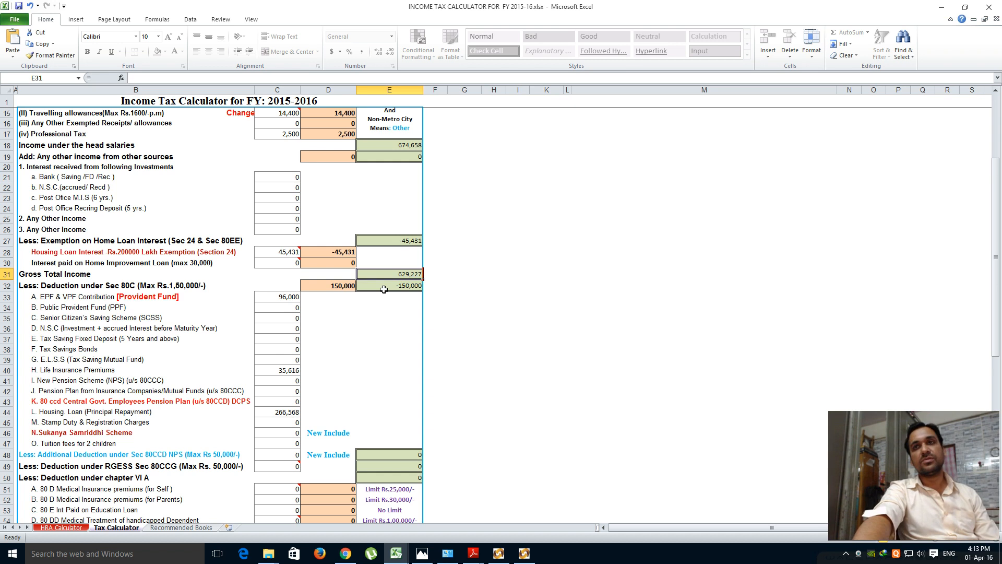
left_click(500, 557)
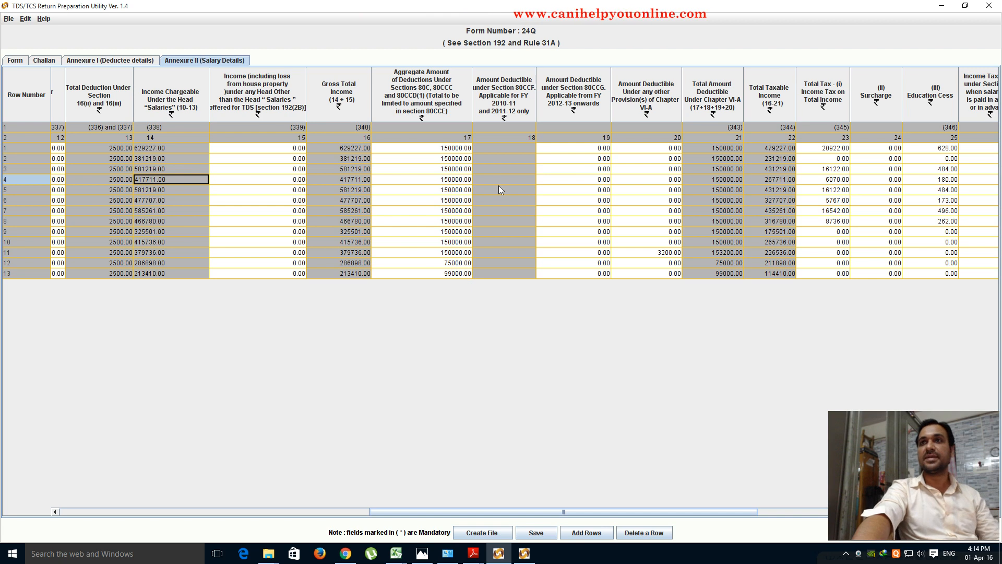
- Scroll the salary table to Net Tax Payable and compare it with the calculator's 21,550
left_click_drag(602, 514, 642, 511)
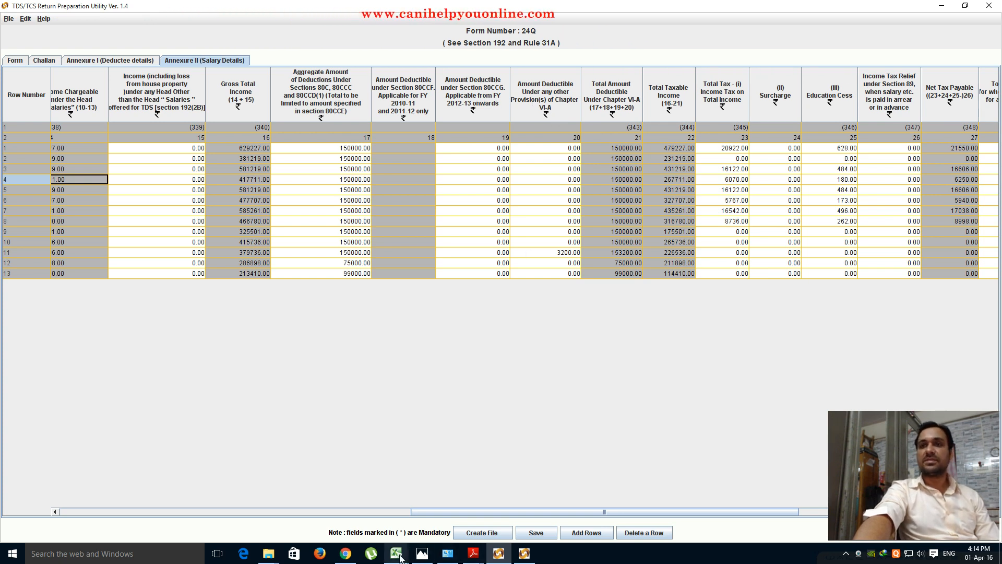
mouse_move(408, 558)
left_click(453, 503)
scroll(112, 367, "down", 7)
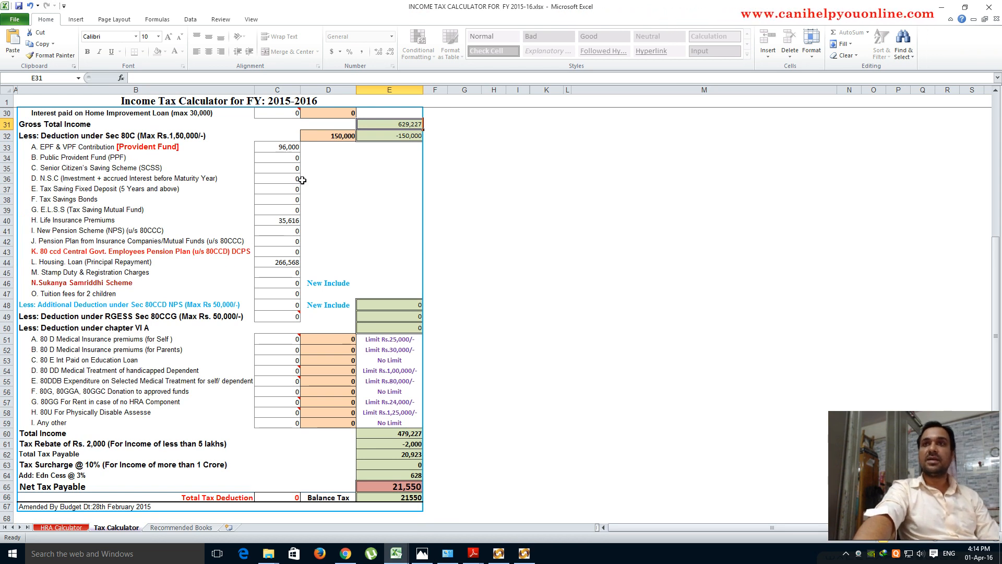
left_click(385, 137)
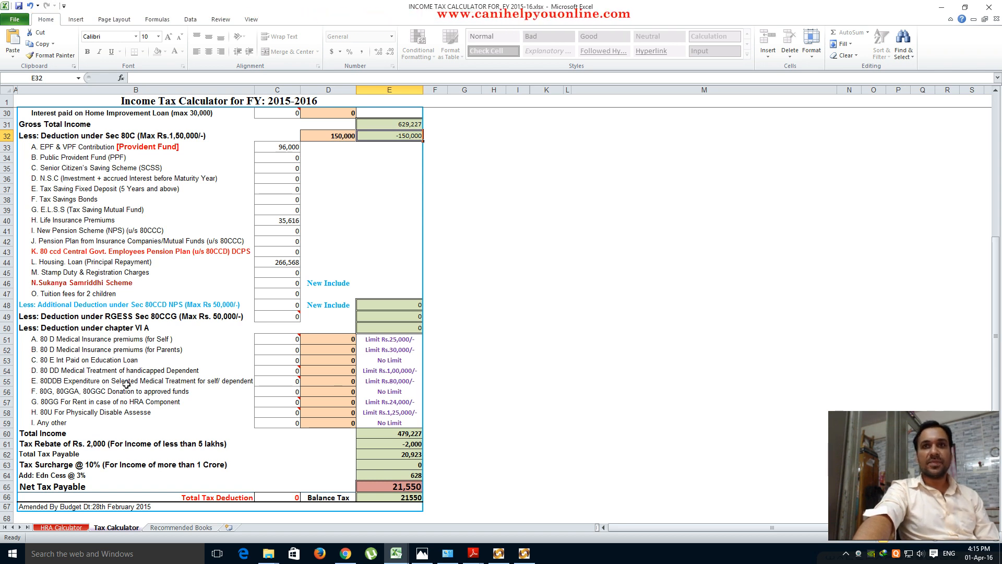
left_click_drag(49, 383, 400, 382)
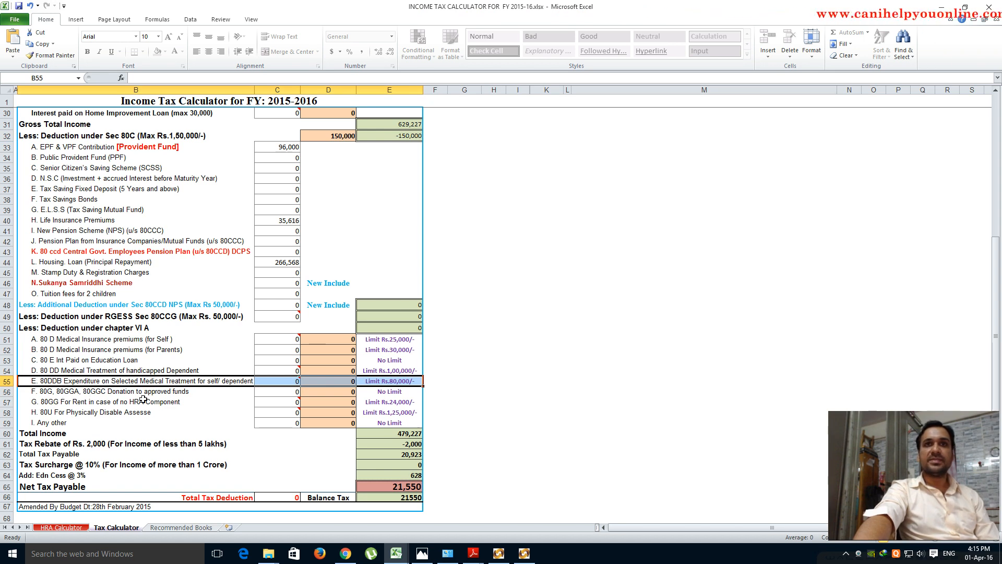
mouse_move(271, 404)
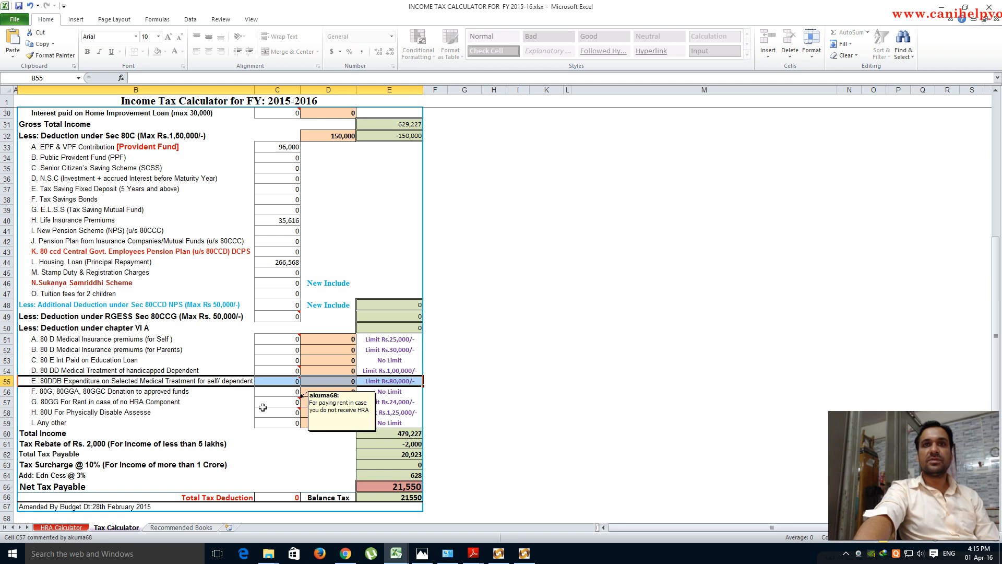
left_click(381, 393)
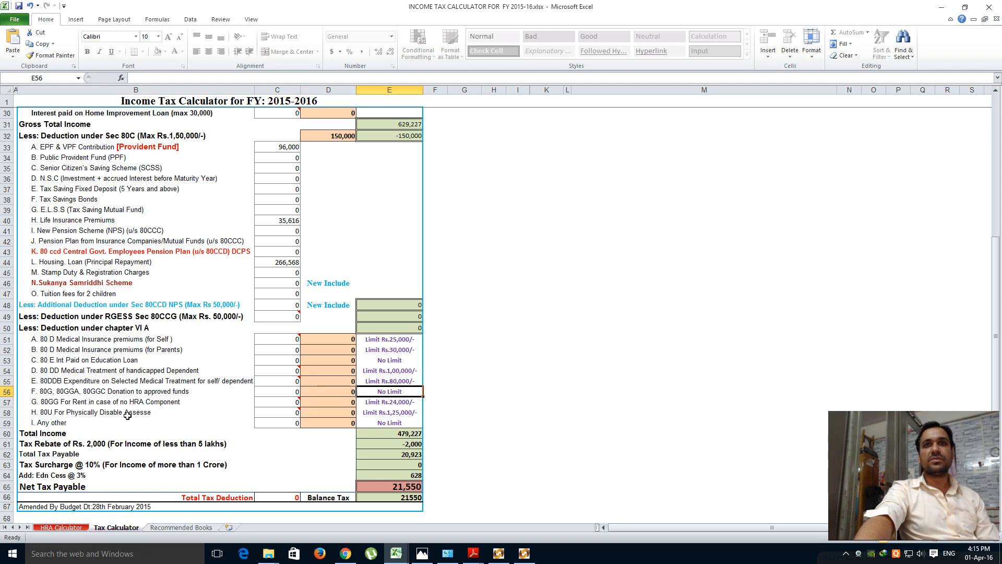
left_click(393, 402)
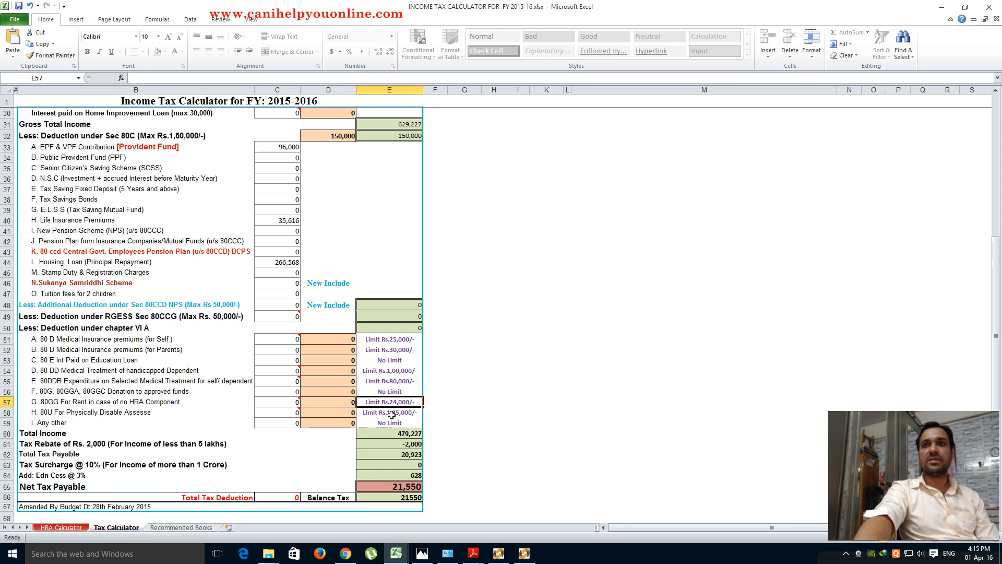
key("Down")
left_click(46, 422)
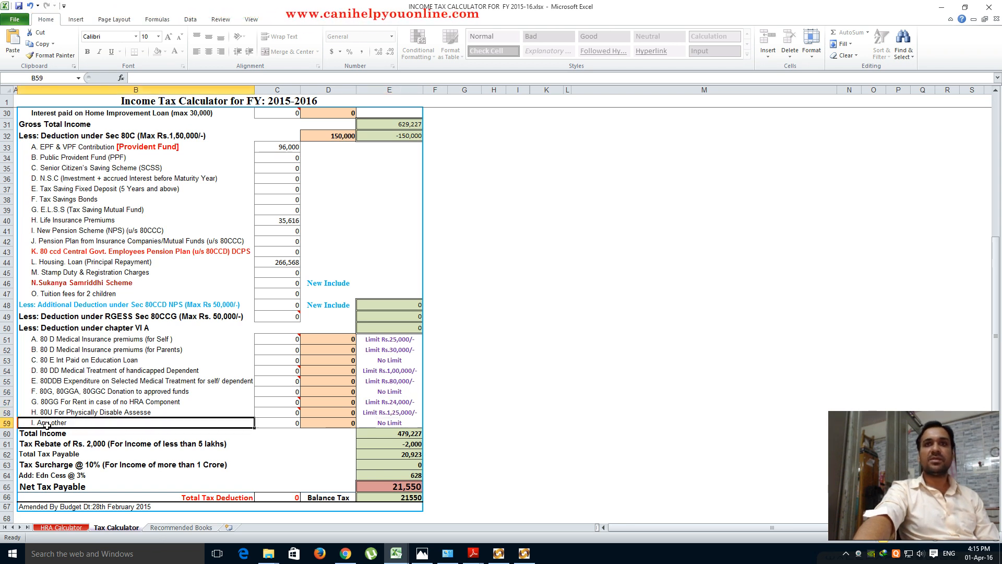
left_click(393, 229)
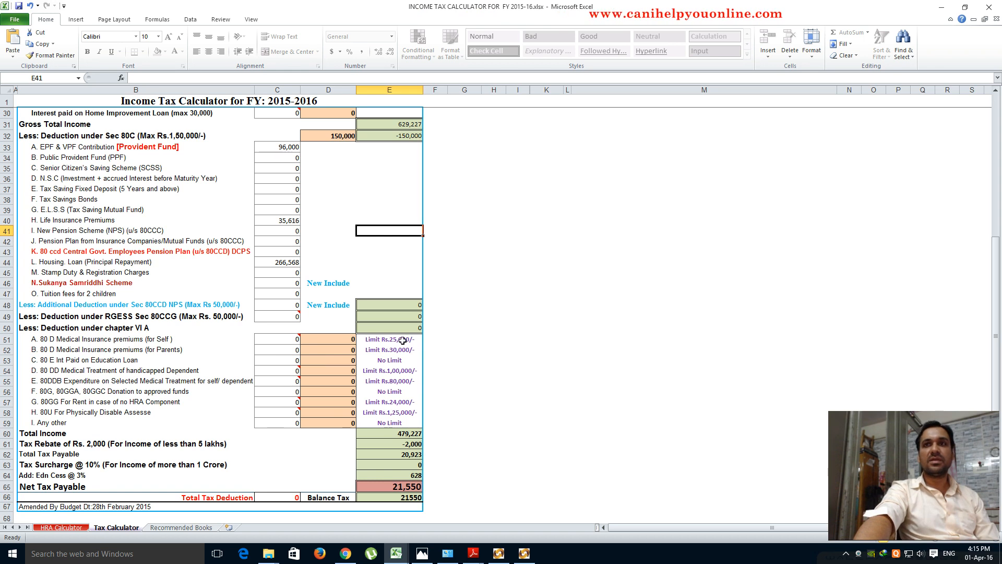
- Trial 2,500 for 80DD and 30,000 for 80DDB, comparing with row 1's Chapter VI-A deduction
left_click(282, 376)
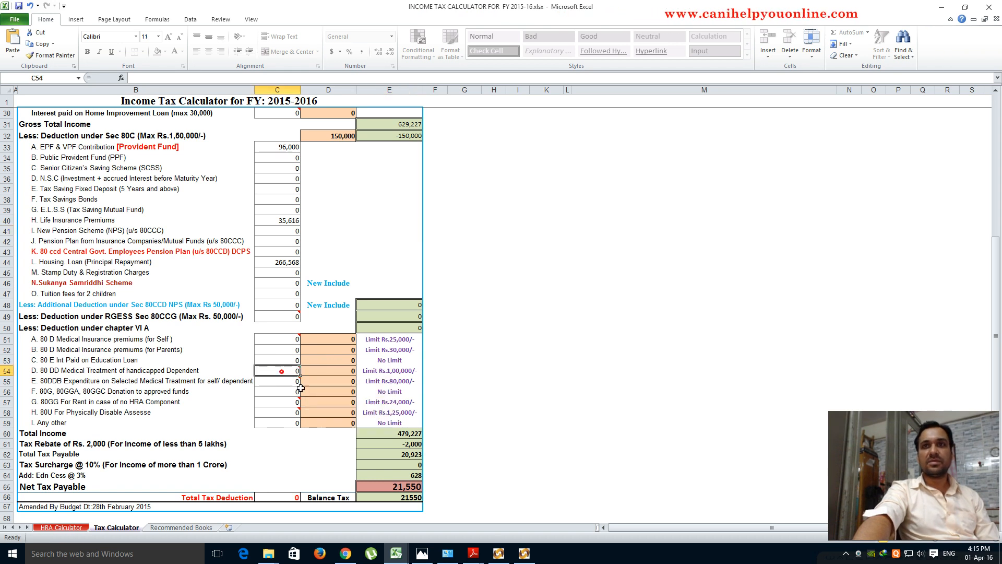
type("2,500")
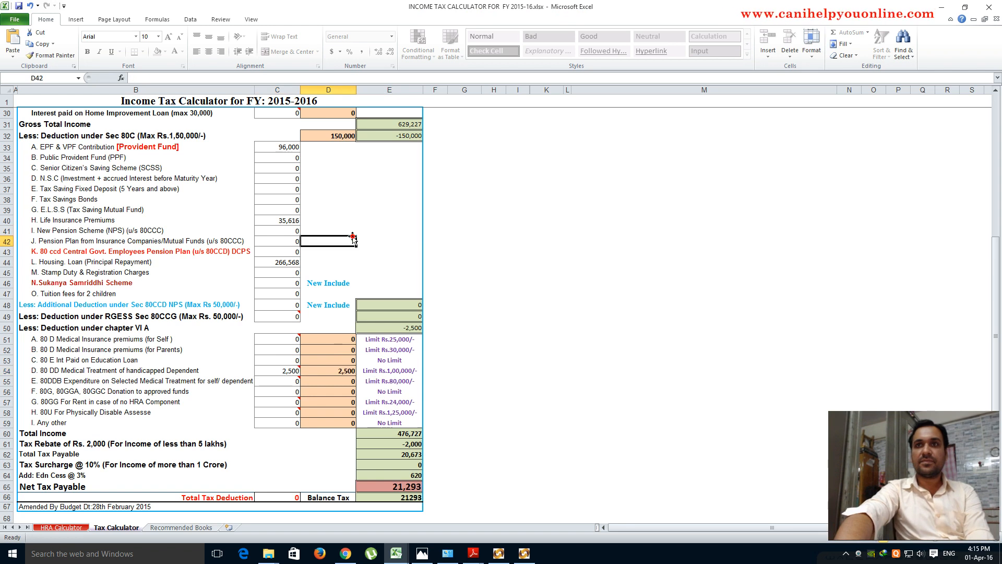
left_click(286, 383)
type("30000")
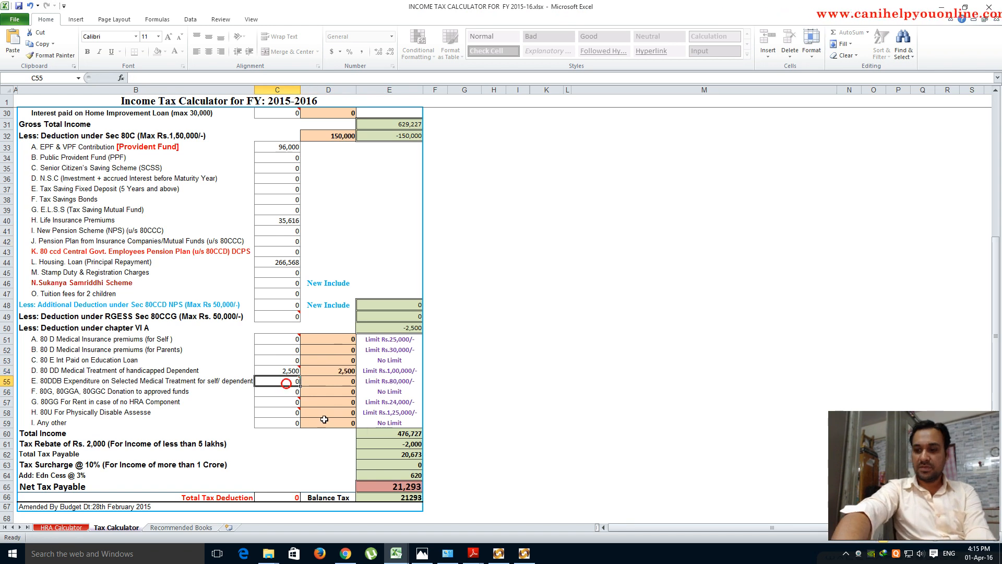
left_click(350, 233)
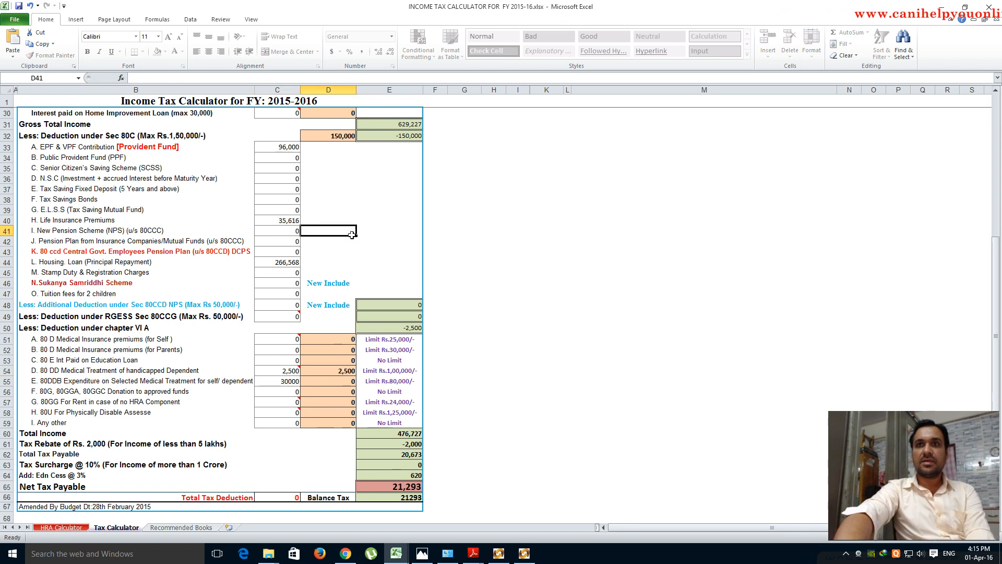
left_click(394, 330)
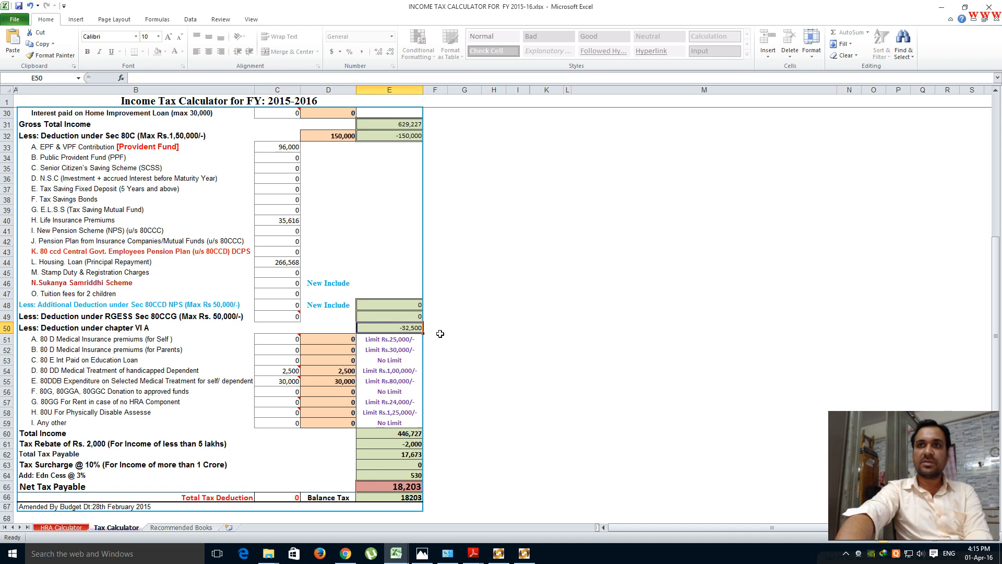
left_click(499, 554)
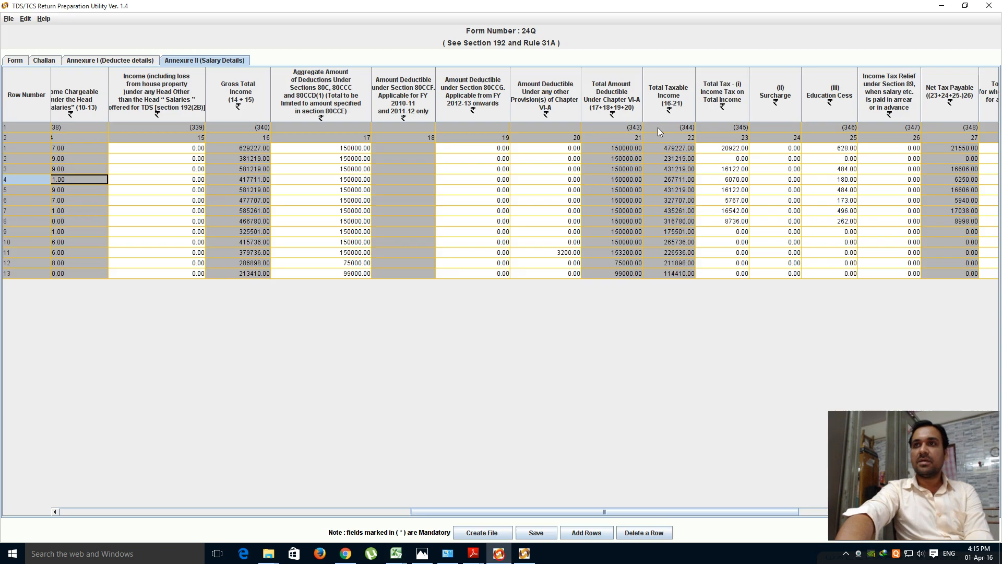
left_click(561, 149)
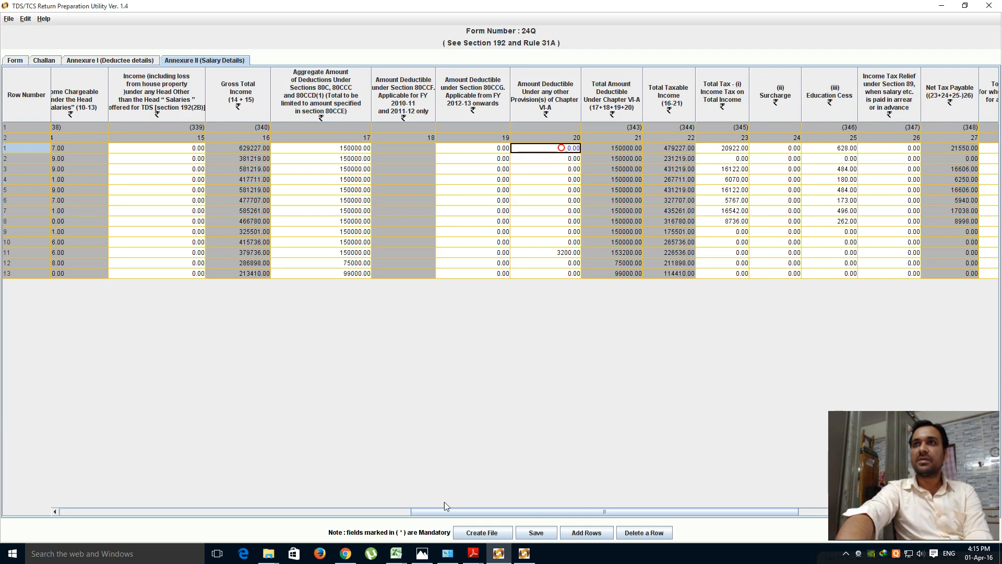
- Reset the 80DD and 80DDB amounts to 0 and return to the TDS utility
mouse_move(396, 553)
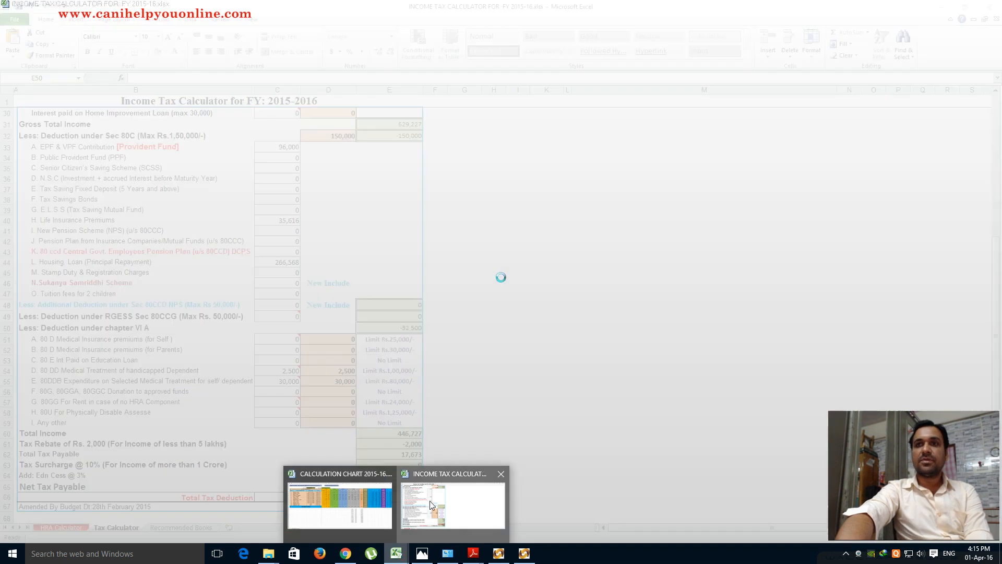
left_click(430, 500)
left_click(285, 371)
type("0")
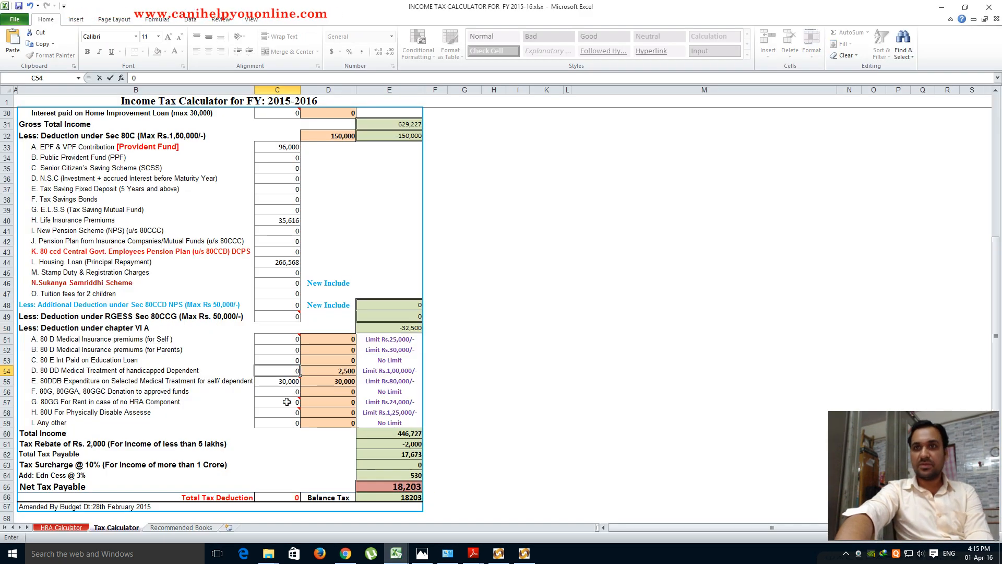
left_click(284, 382)
type("0")
left_click(389, 199)
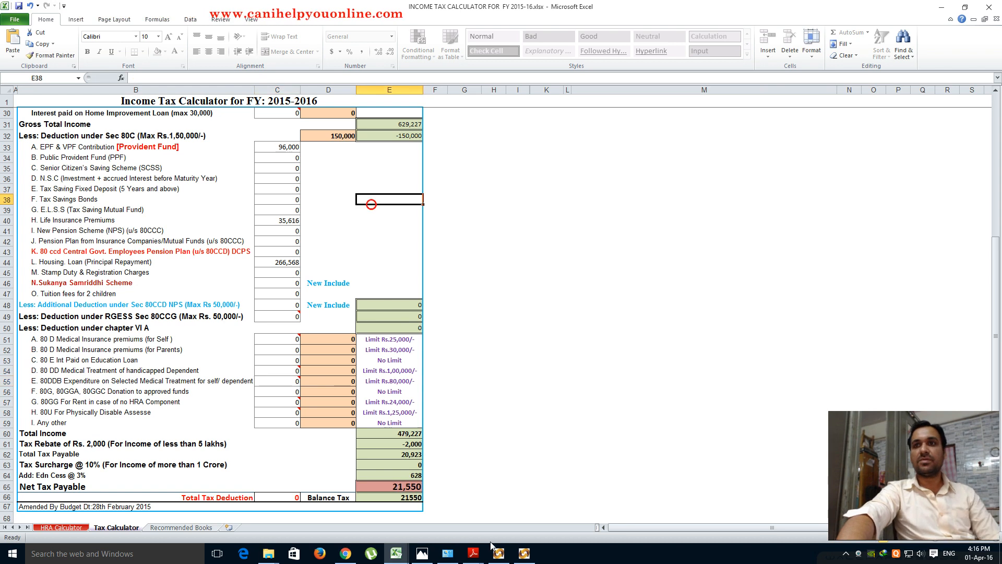
left_click(494, 553)
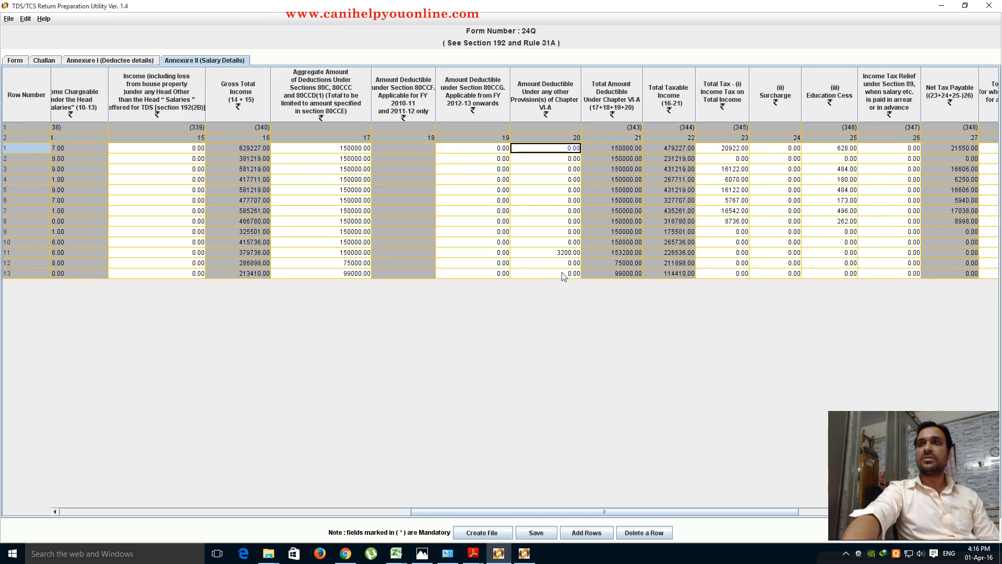
left_click(543, 252)
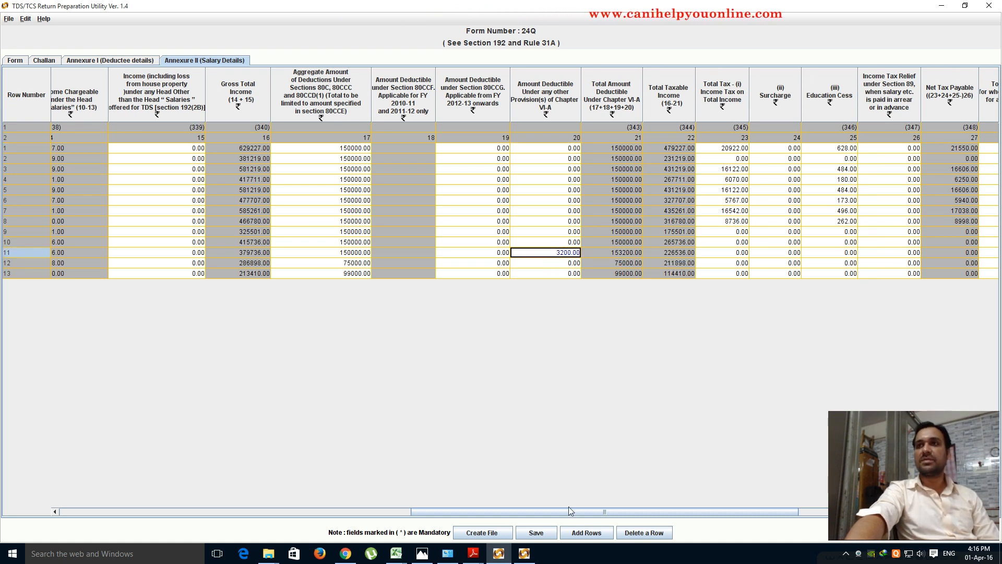
left_click_drag(570, 509, 693, 510)
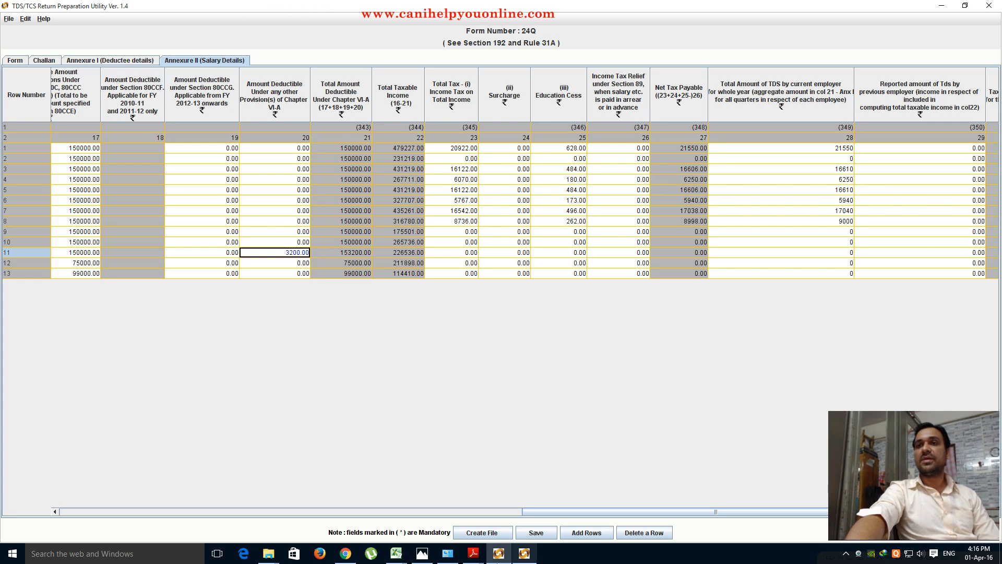
mouse_move(403, 554)
left_click(448, 504)
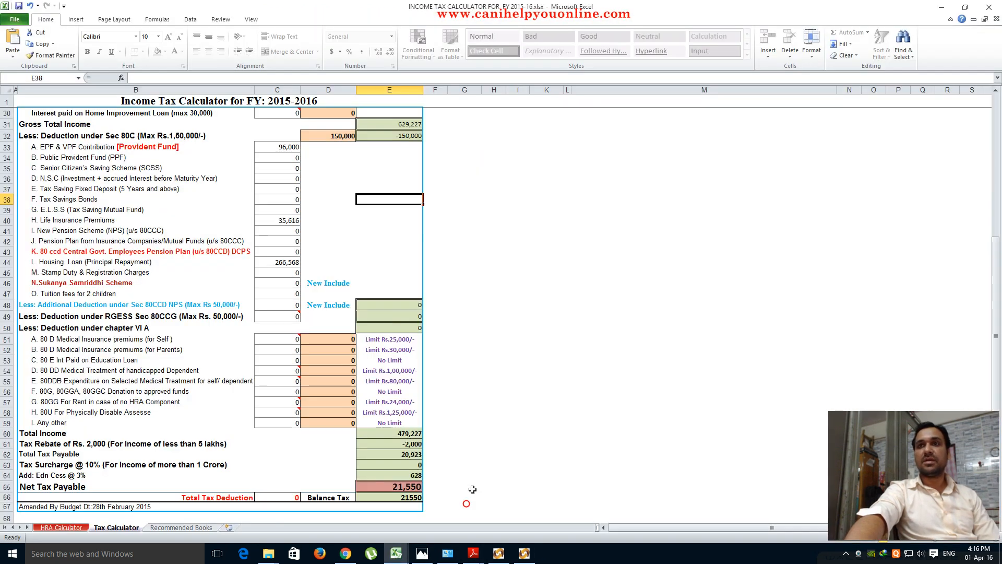
scroll(473, 467, "down", 1)
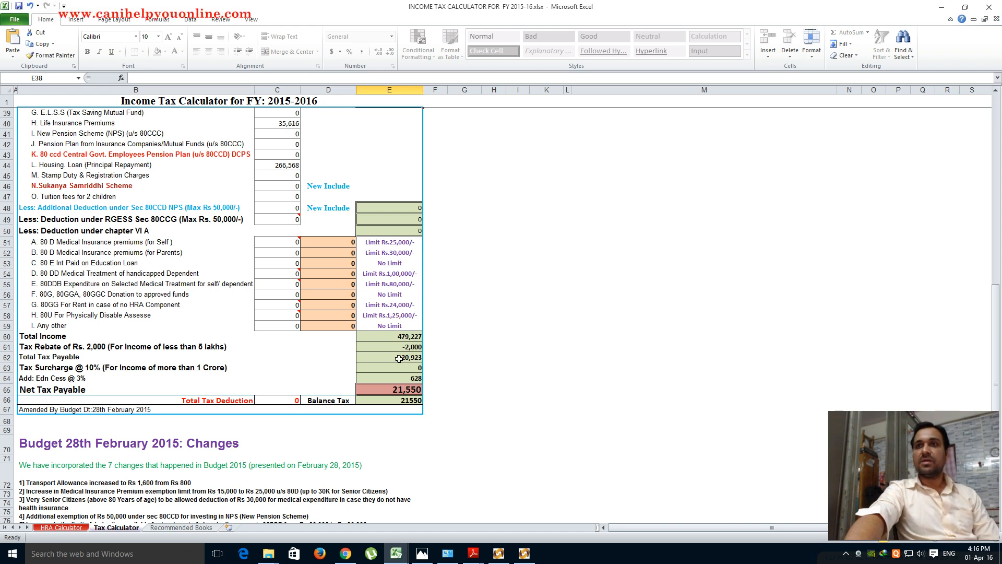
left_click(499, 554)
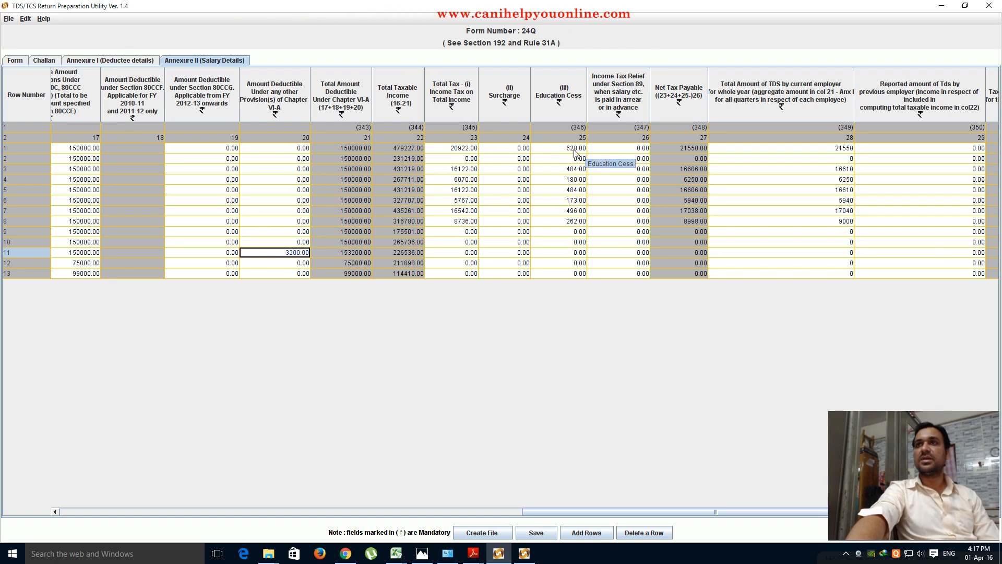
left_click(398, 555)
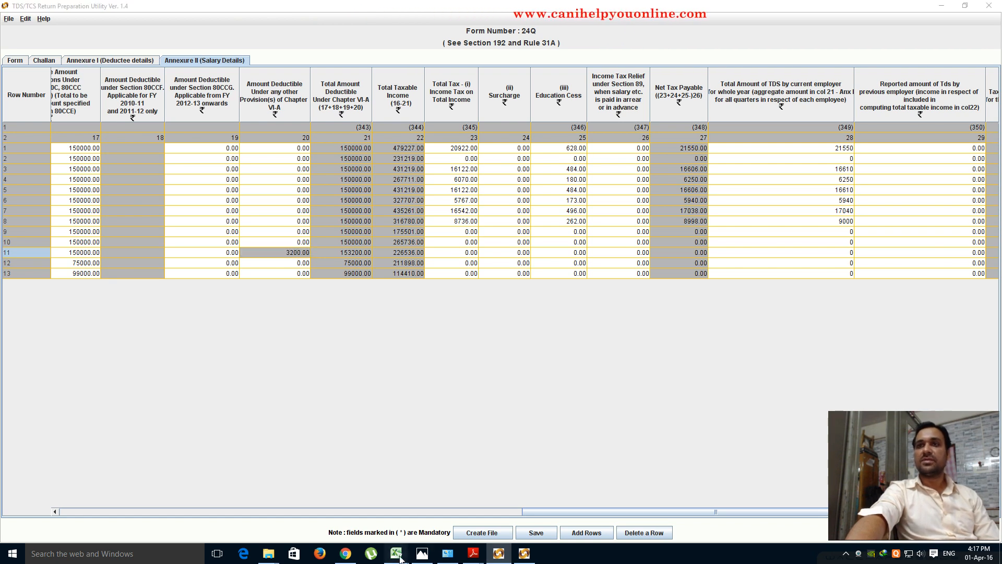
left_click(473, 501)
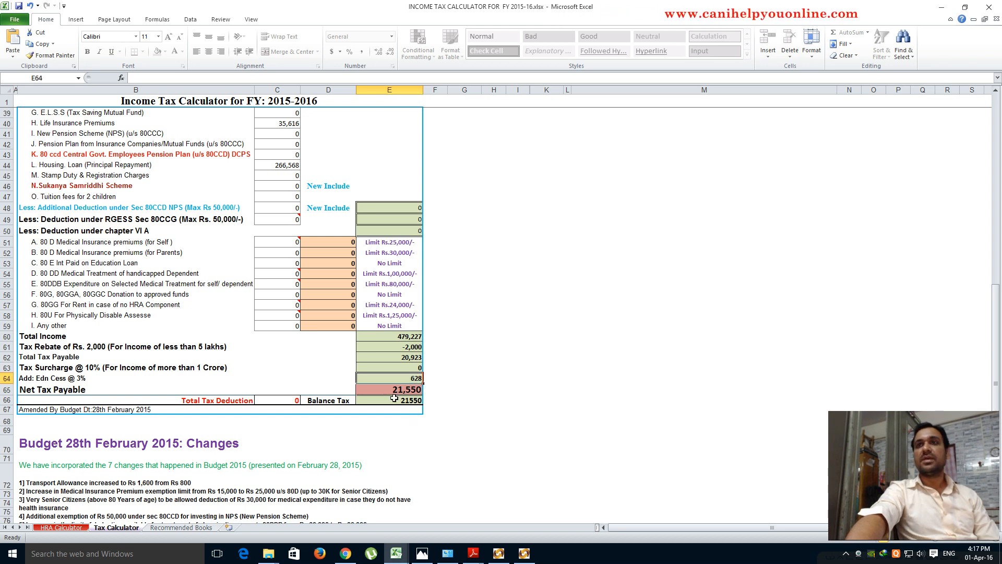
left_click(498, 553)
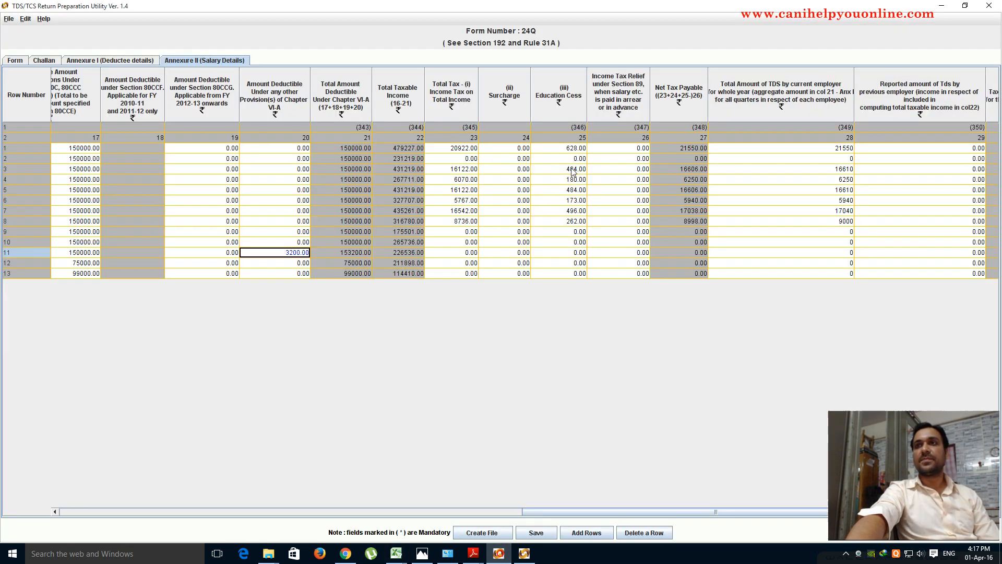
- Check row 1's net tax payable of 21550.00 and narrow the current-employer TDS column
left_click(684, 147)
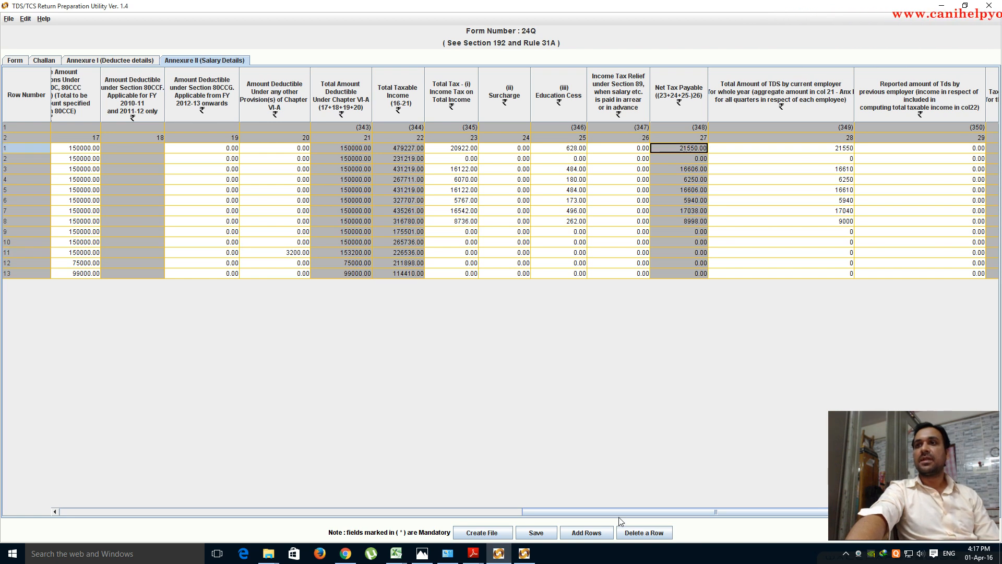
left_click_drag(620, 514, 718, 512)
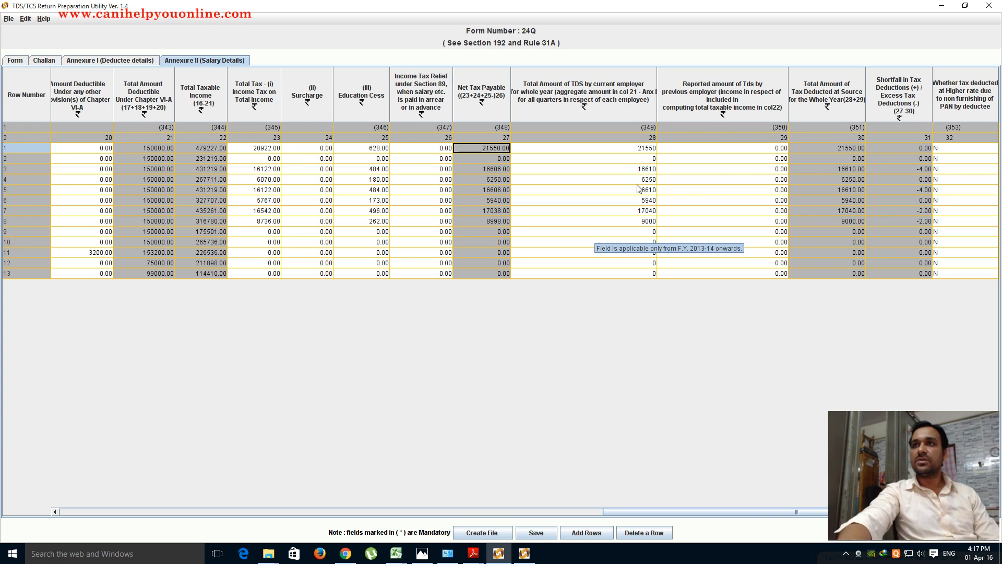
left_click_drag(657, 92, 728, 93)
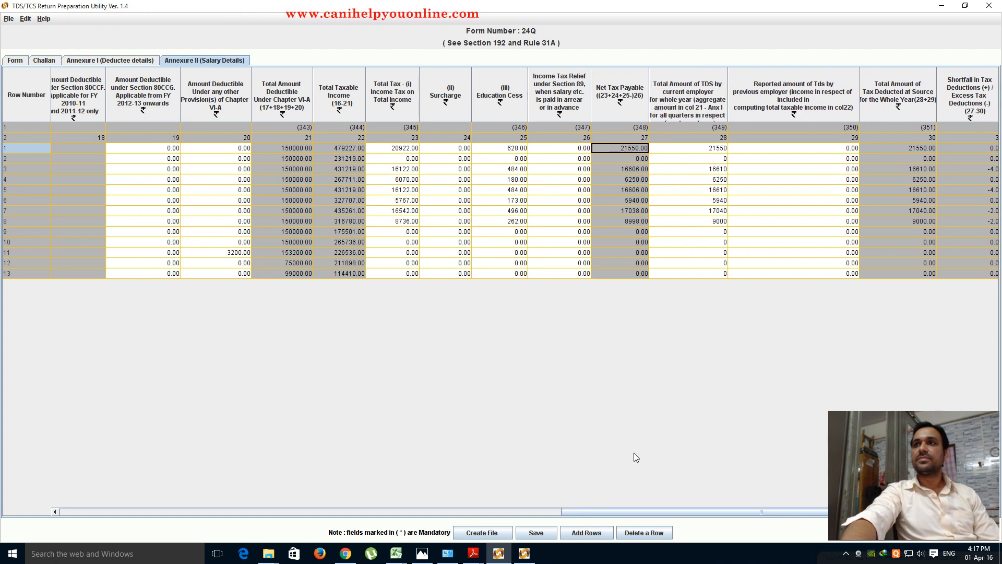
scroll(639, 502, "down", 3)
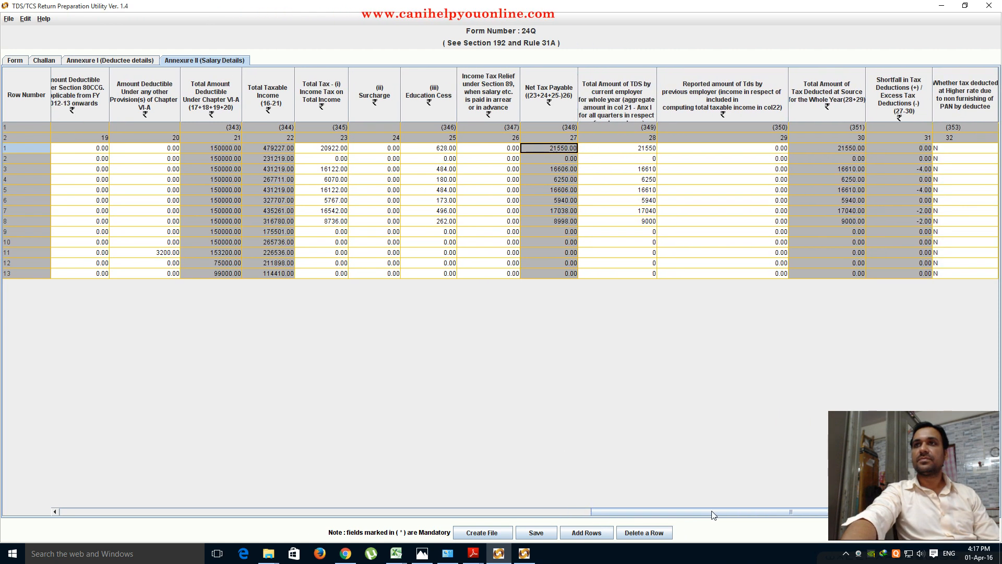
- Verify row 1's Net Tax Payable against the calculator, minimize Excel, and narrow that column
left_click(552, 148)
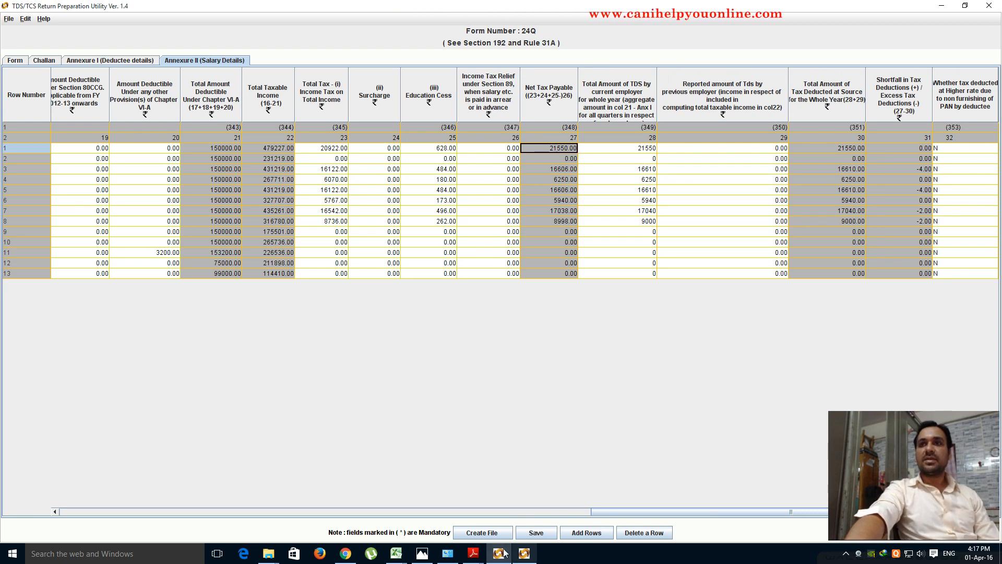
mouse_move(398, 555)
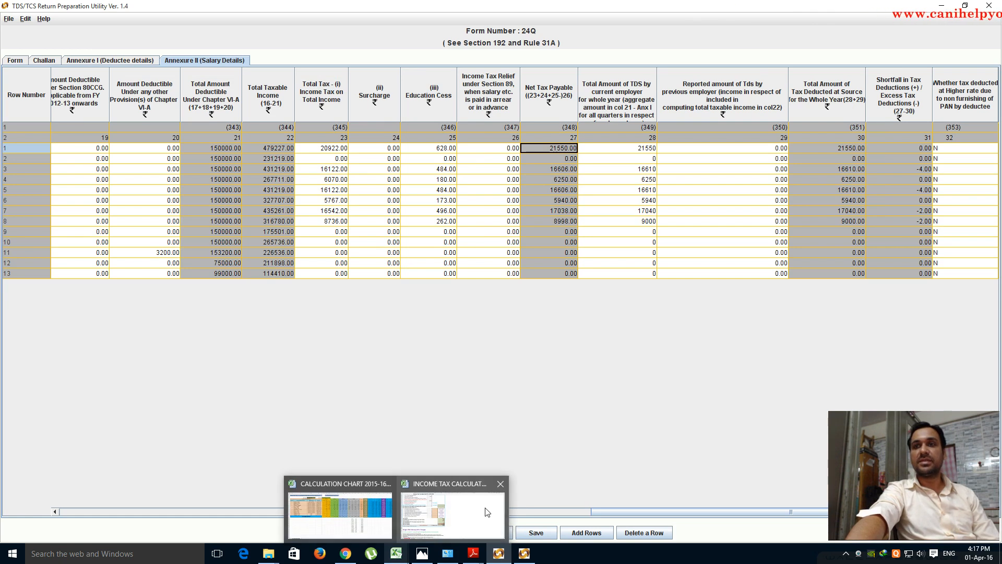
left_click(485, 510)
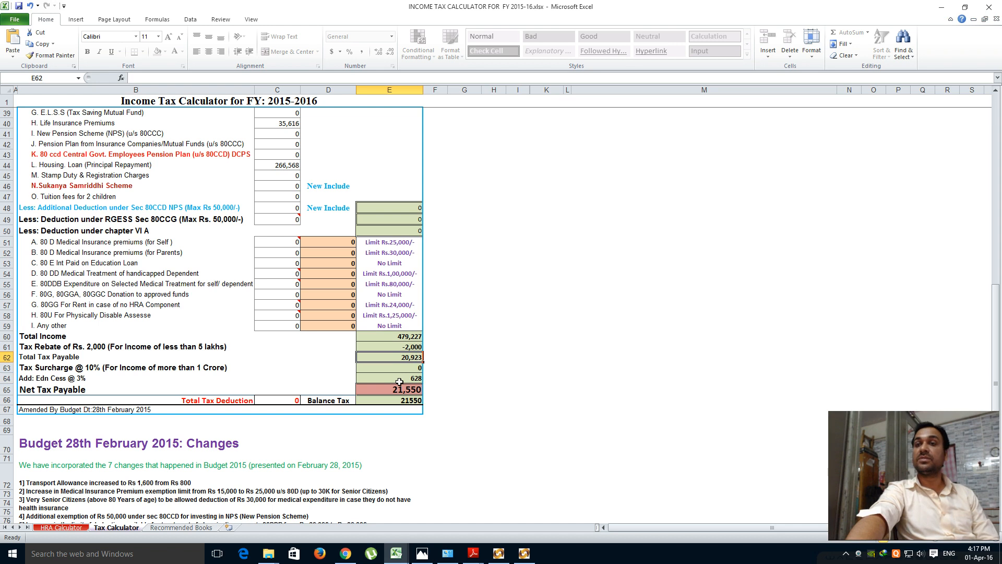
left_click(943, 9)
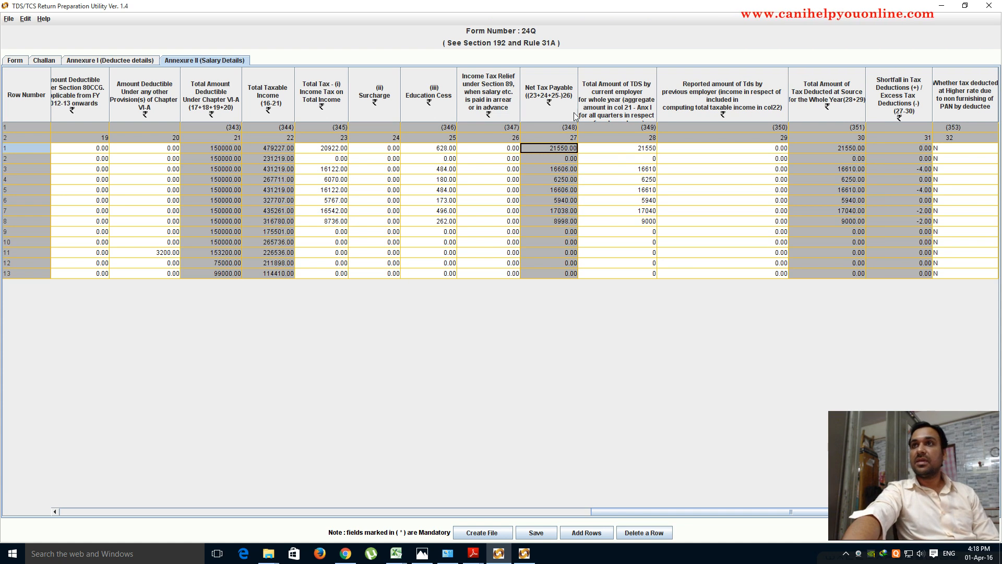
left_click_drag(577, 116, 765, 109)
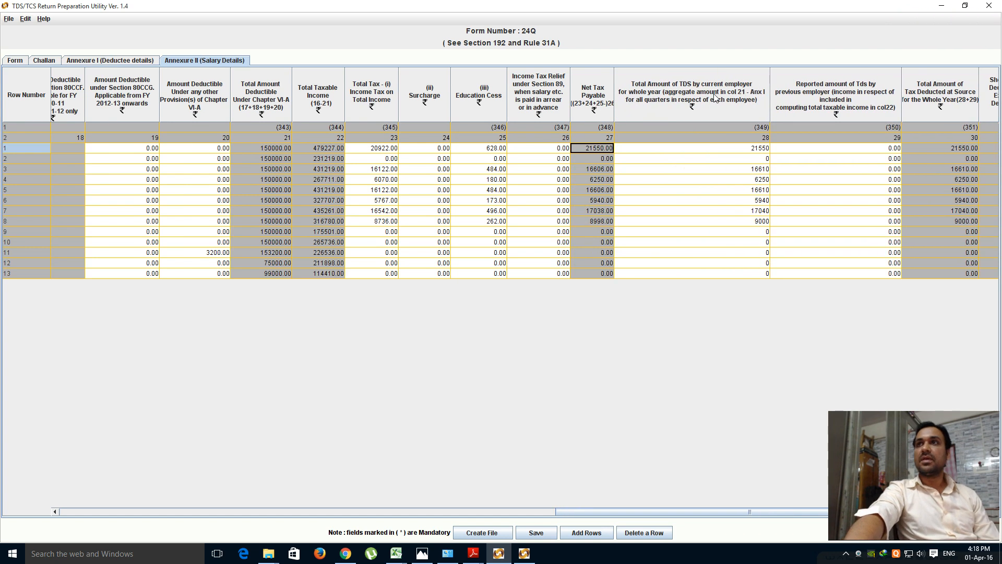
left_click(131, 60)
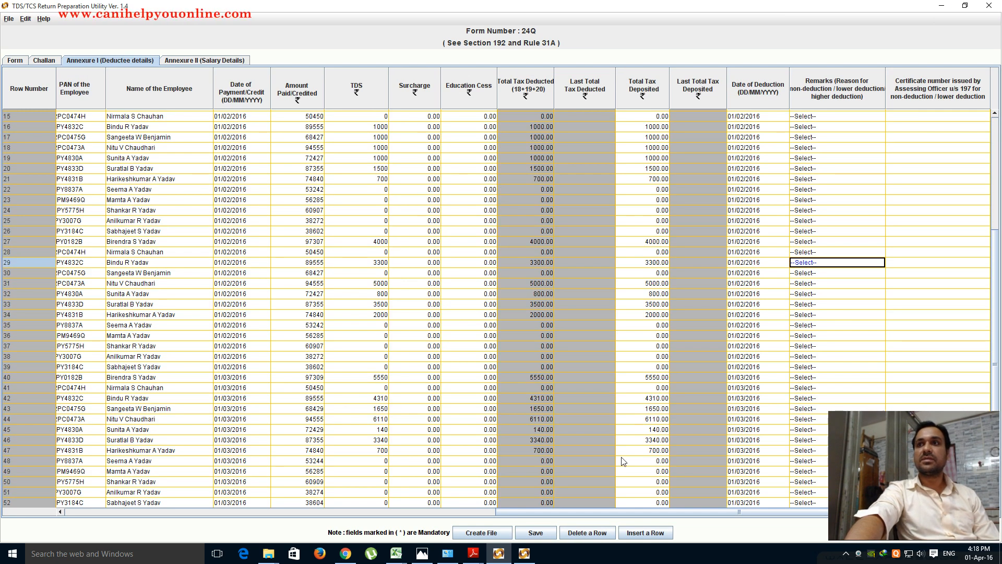
scroll(622, 461, "up", 5)
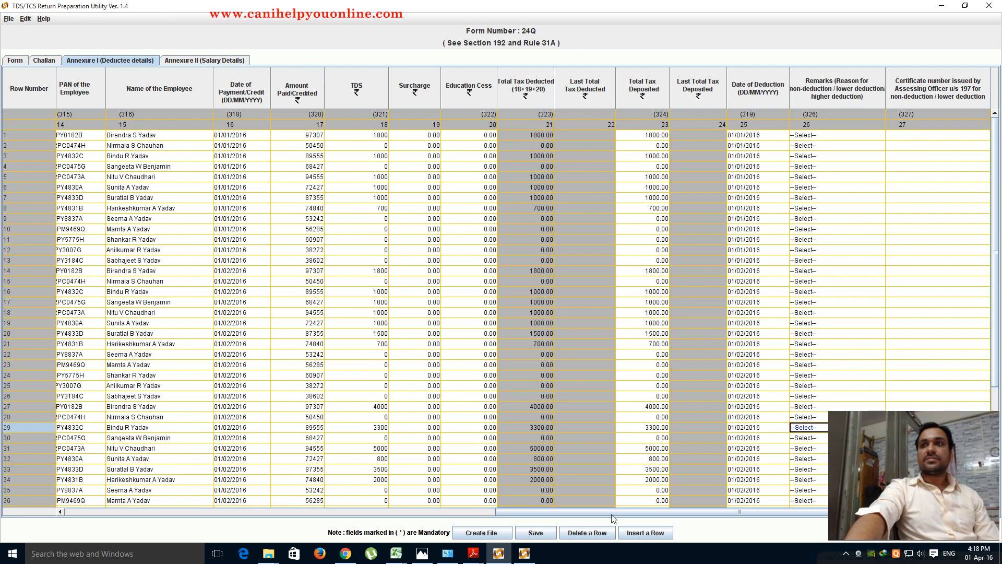
left_click_drag(613, 519, 588, 515)
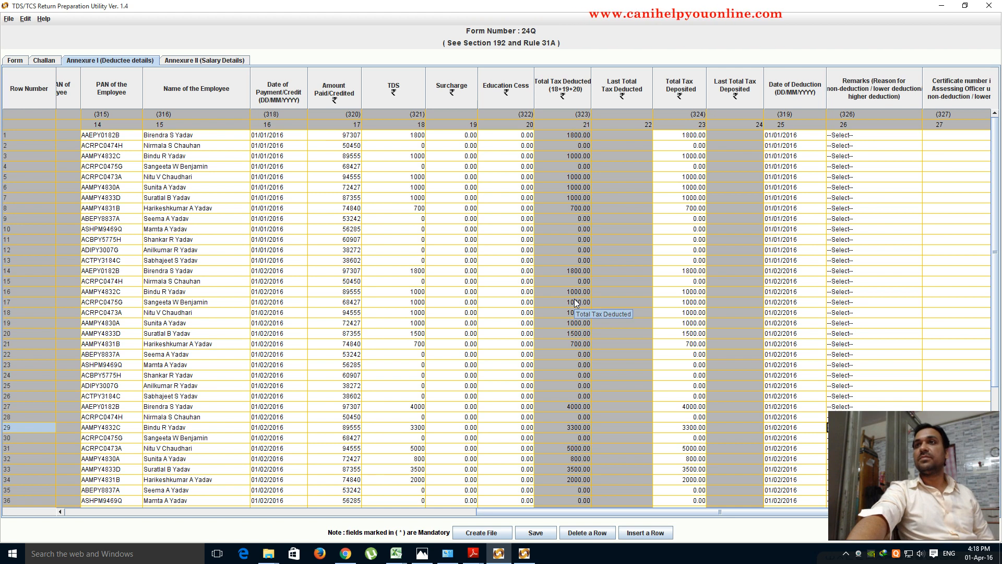
left_click(208, 62)
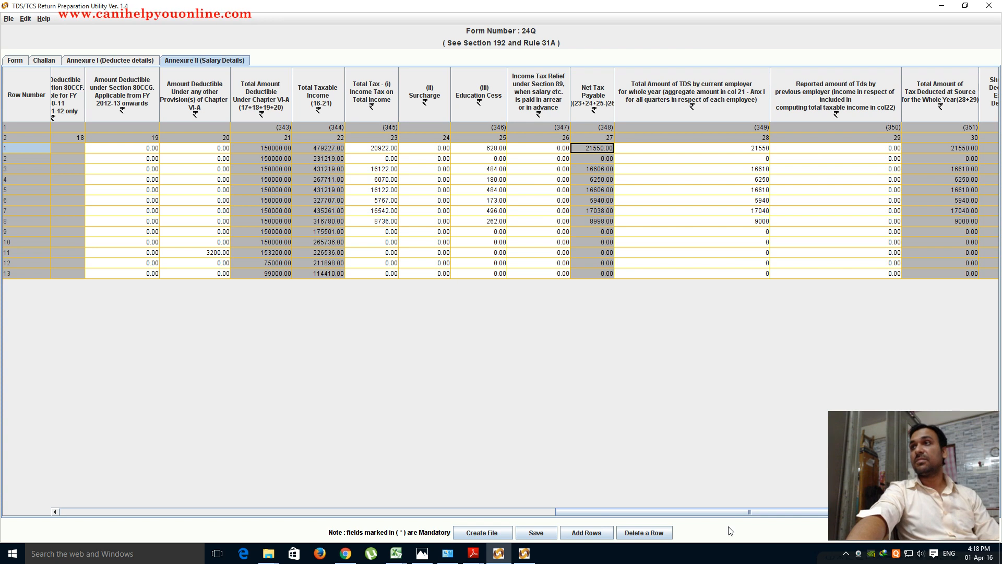
- Try 25000 and then 20000 as row 1's current-employer TDS
left_click_drag(729, 512, 820, 512)
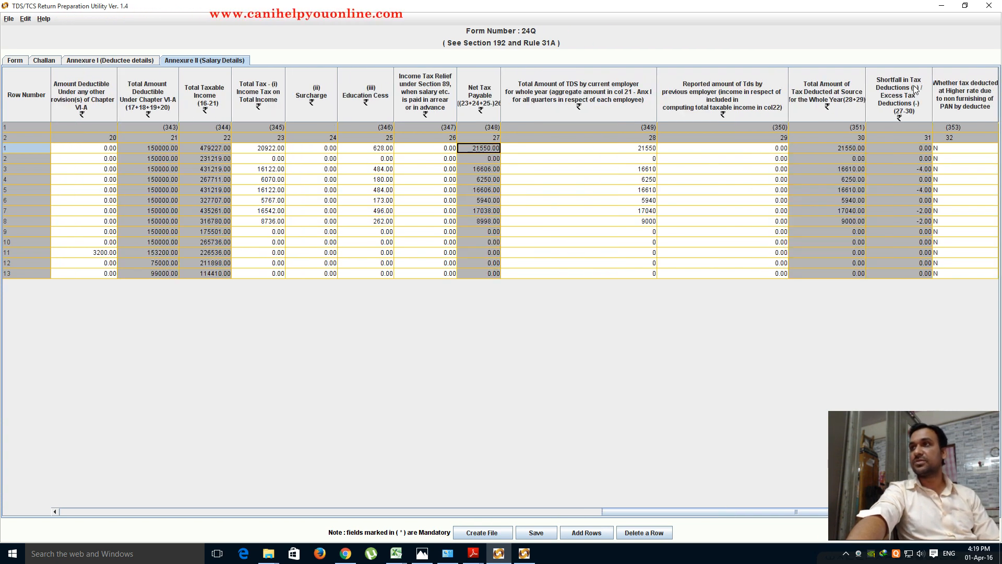
left_click(647, 149)
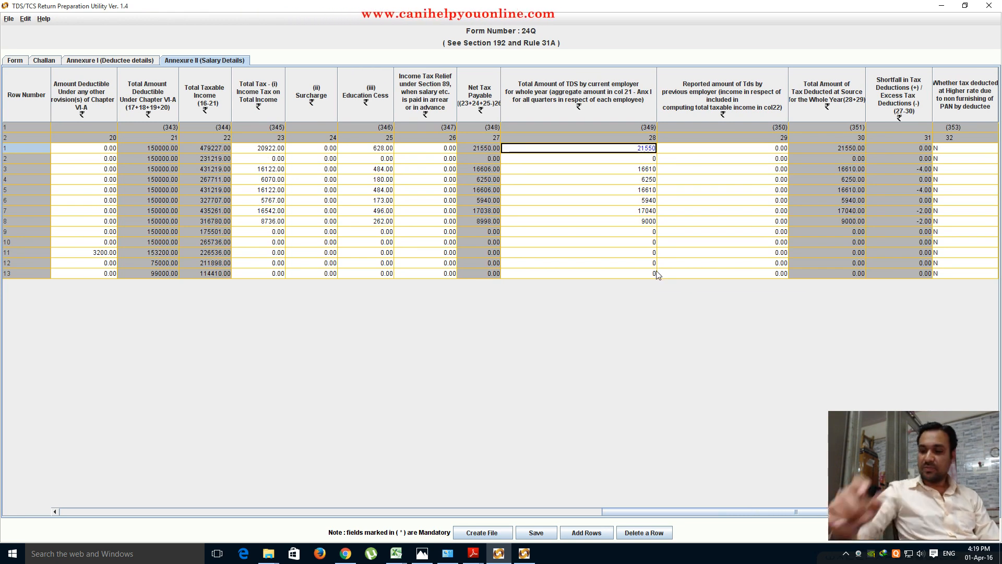
type("2500")
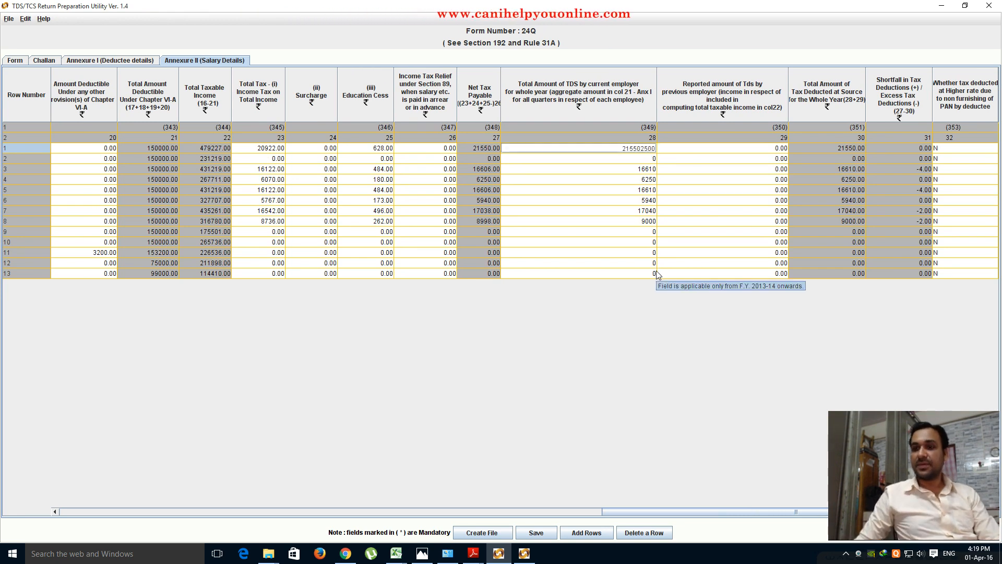
key("BackSpace")
key("BackSpace")
key("BackSpace")
key("BackSpace")
key("BackSpace")
key("BackSpace")
key("BackSpace")
key("BackSpace")
type("25")
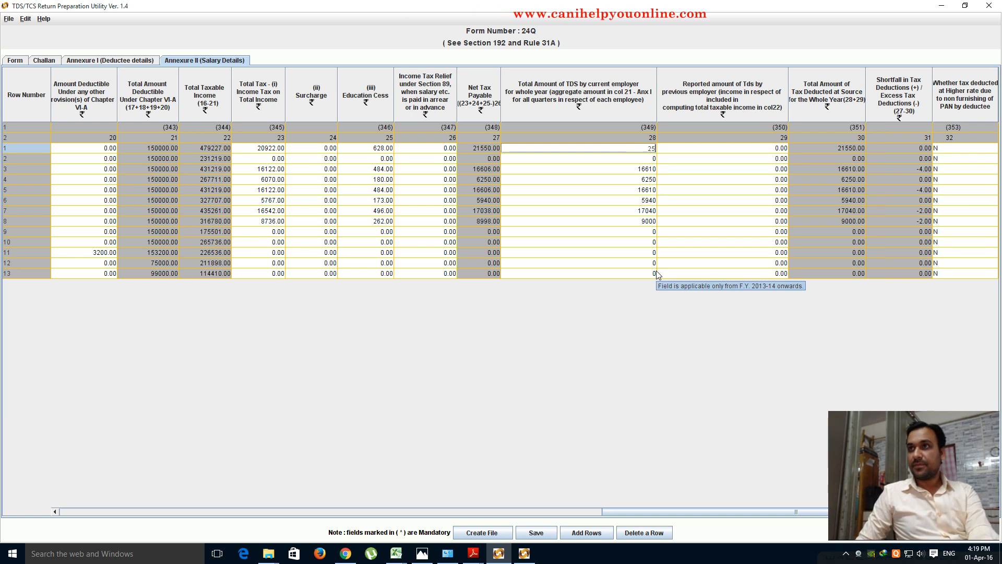
type("000")
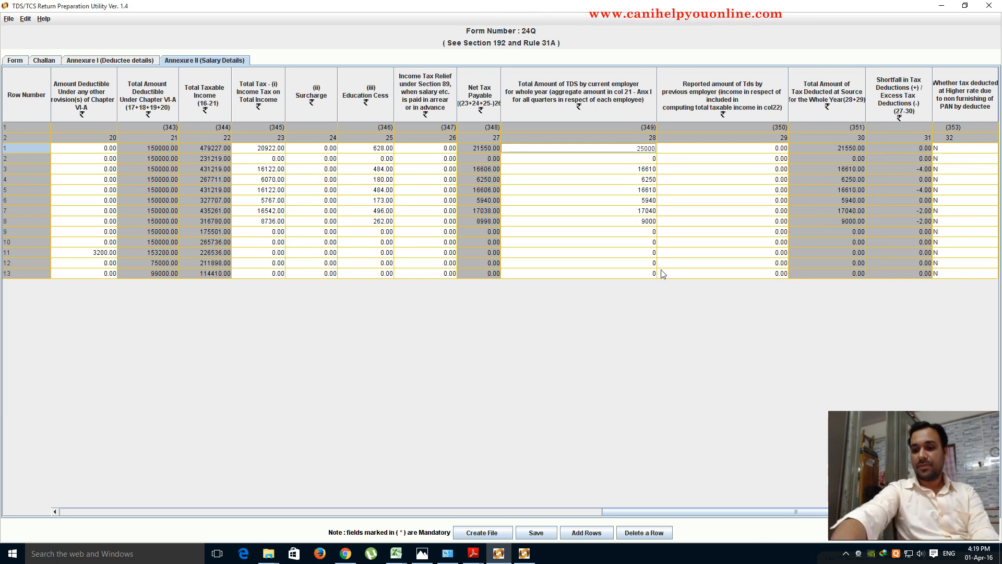
key("Return")
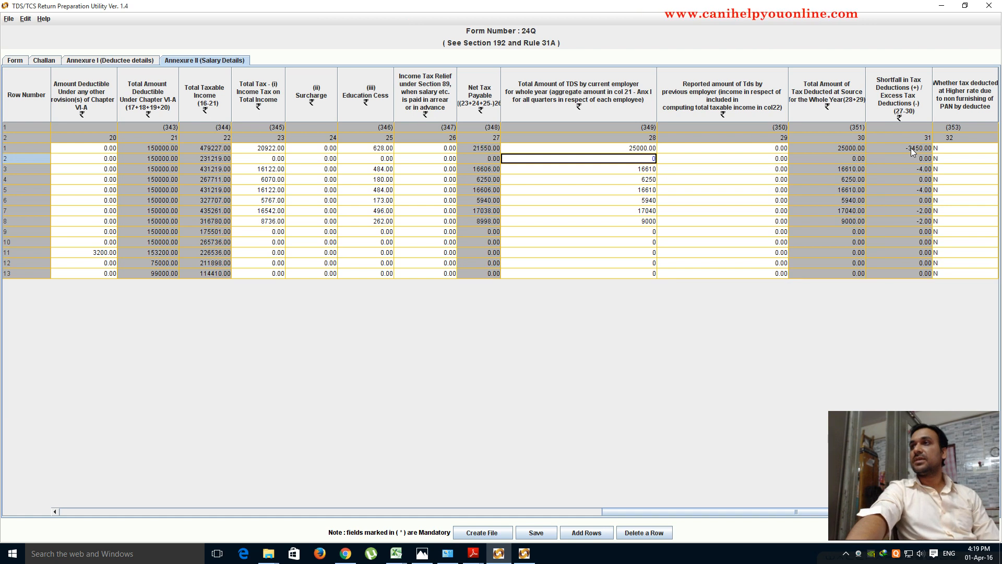
left_click(653, 148)
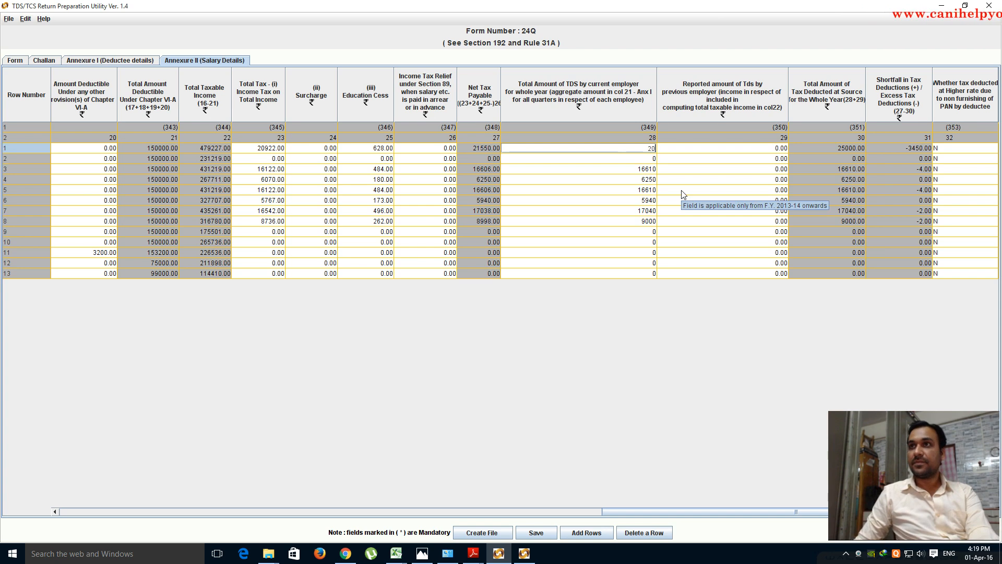
key("Return")
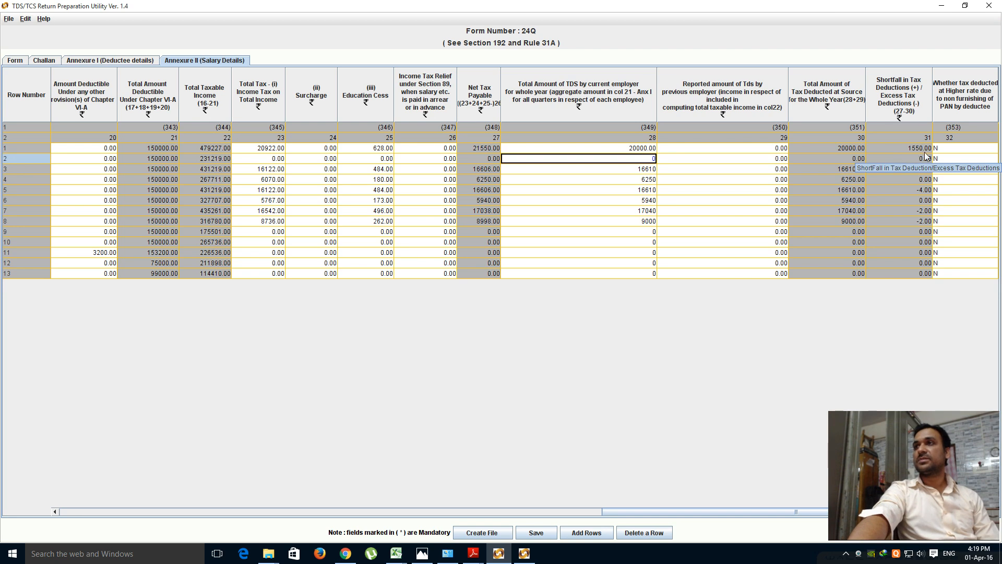
- Restore row 1's TDS to 21550 and keep N for its higher-rate deduction flag
left_click(643, 148)
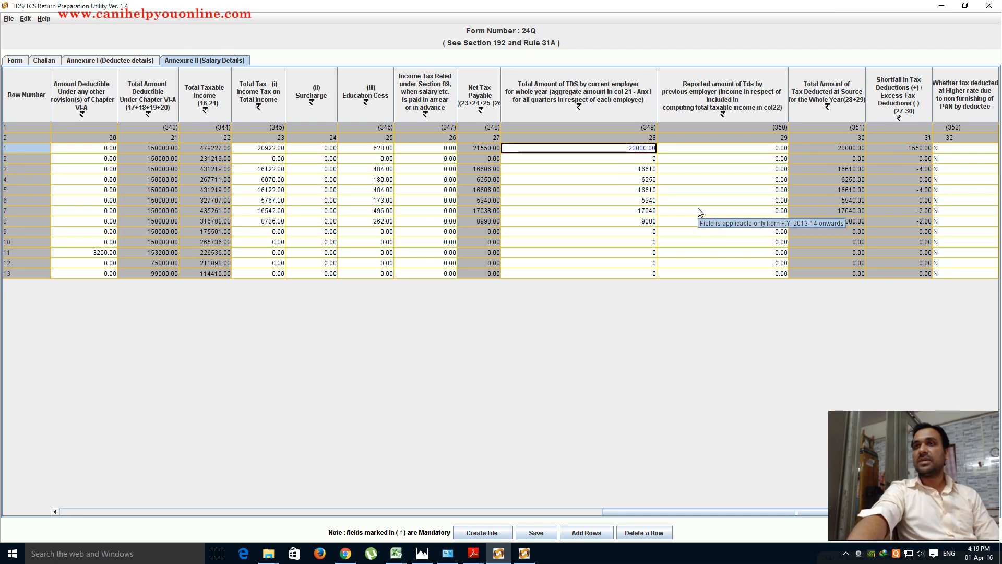
key("BackSpace")
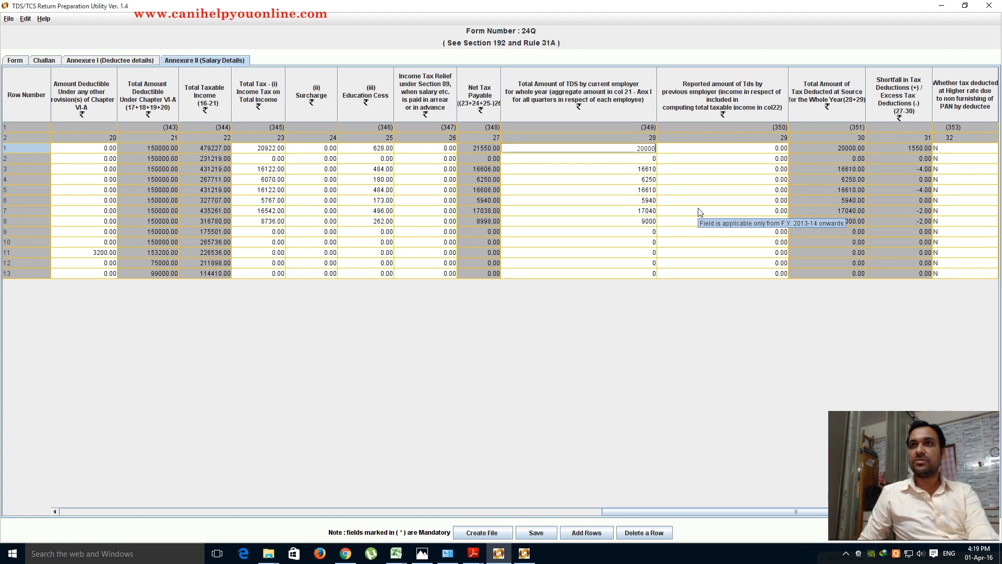
type("21550")
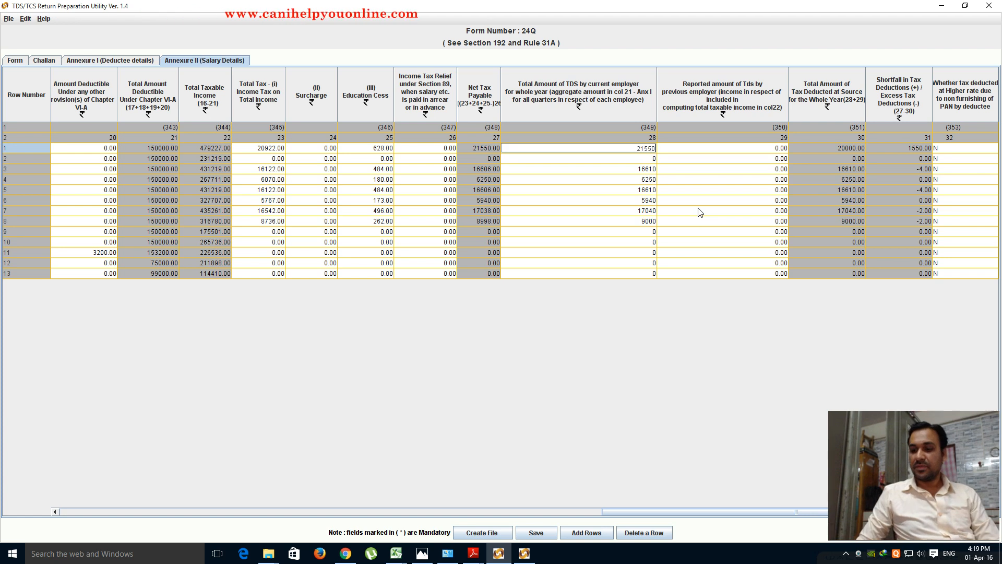
key("Return")
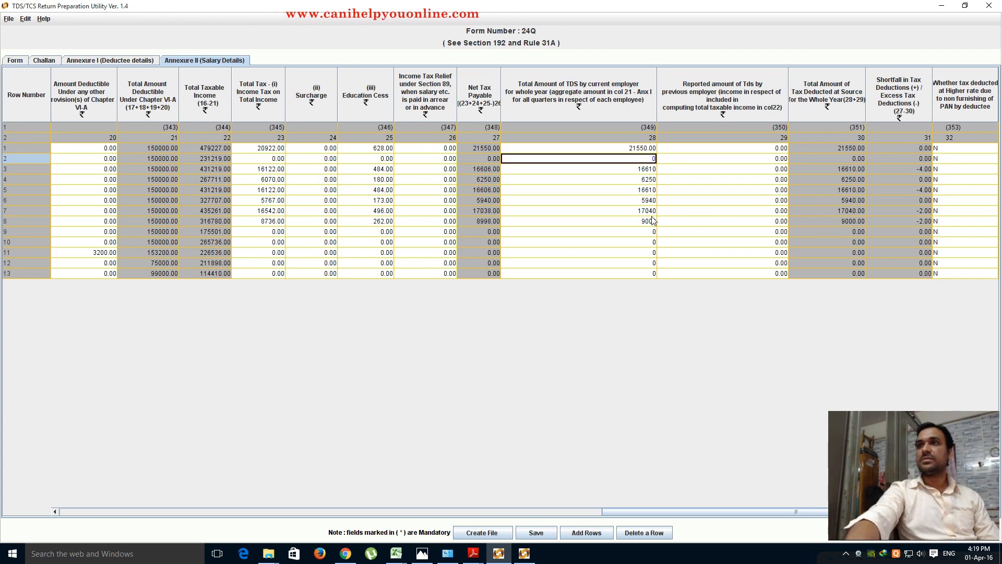
double_click(589, 222)
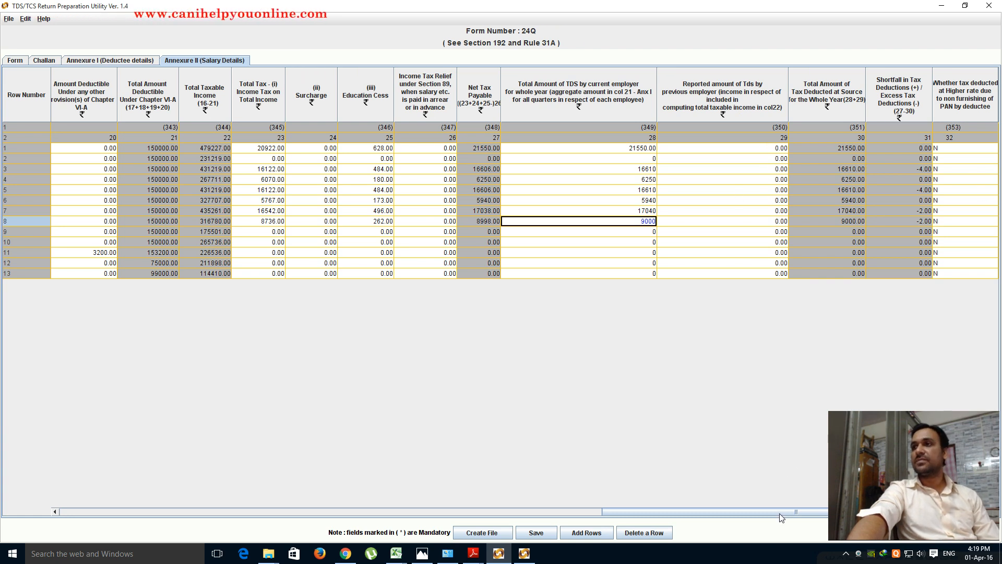
left_click(972, 151)
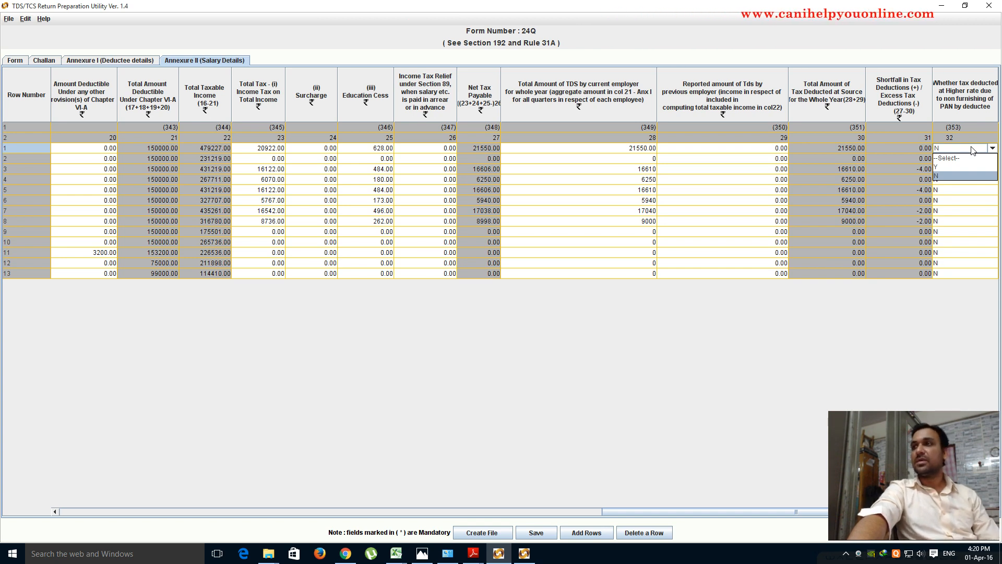
left_click(941, 175)
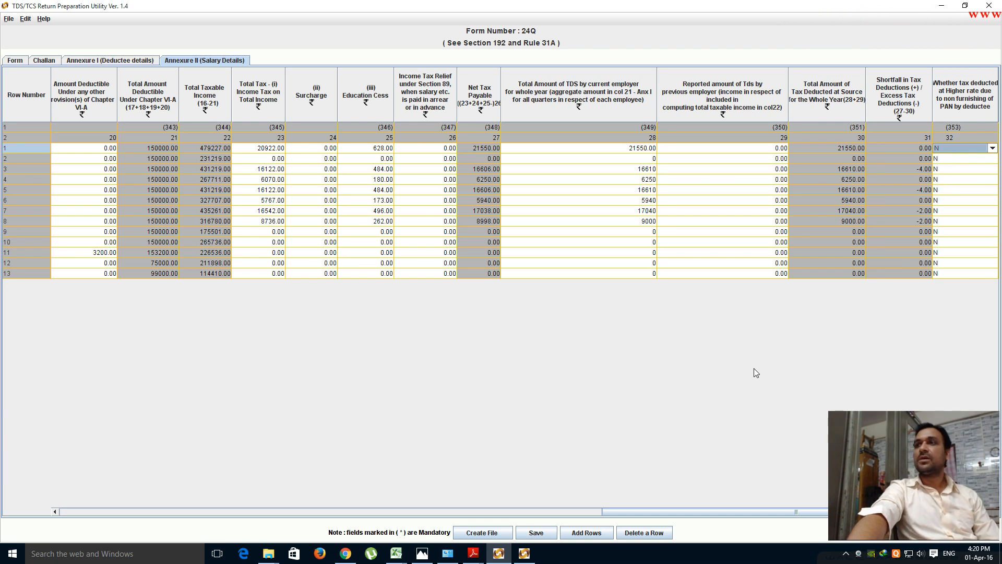
- Minimize or close the utility, challan PDF, Photos and File Explorer windows to bring Chrome forward
left_click(941, 5)
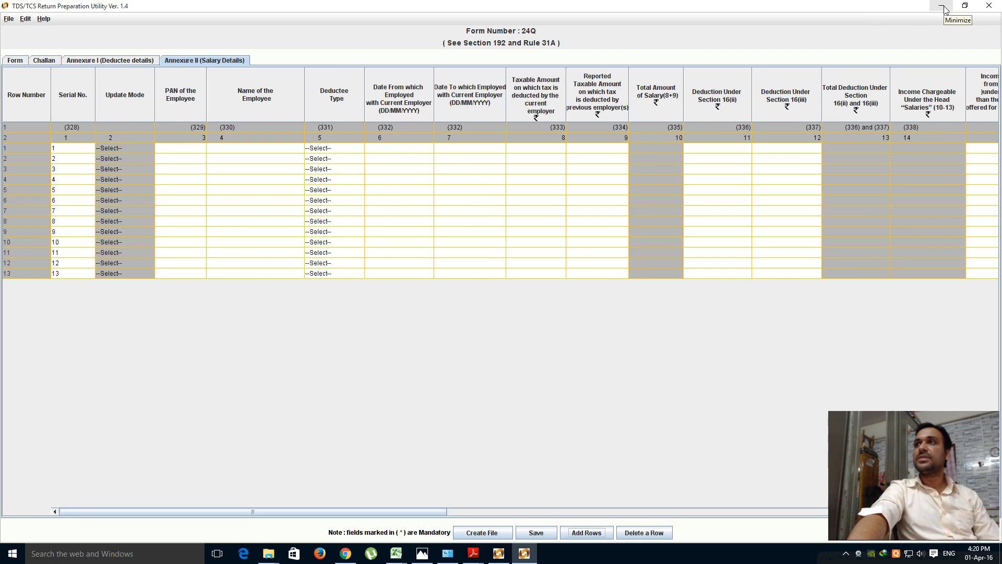
left_click(988, 6)
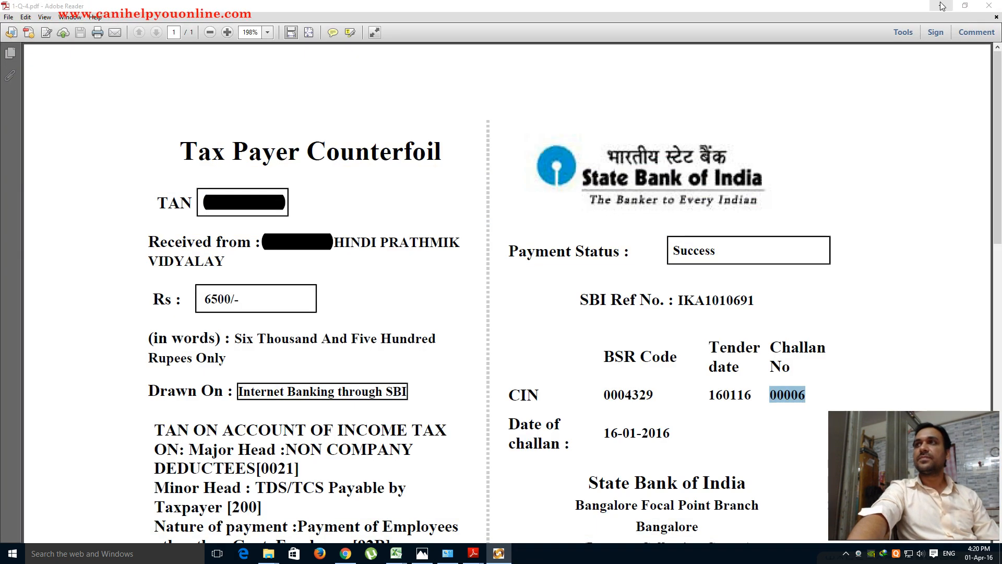
left_click(942, 8)
left_click(942, 8)
left_click(943, 7)
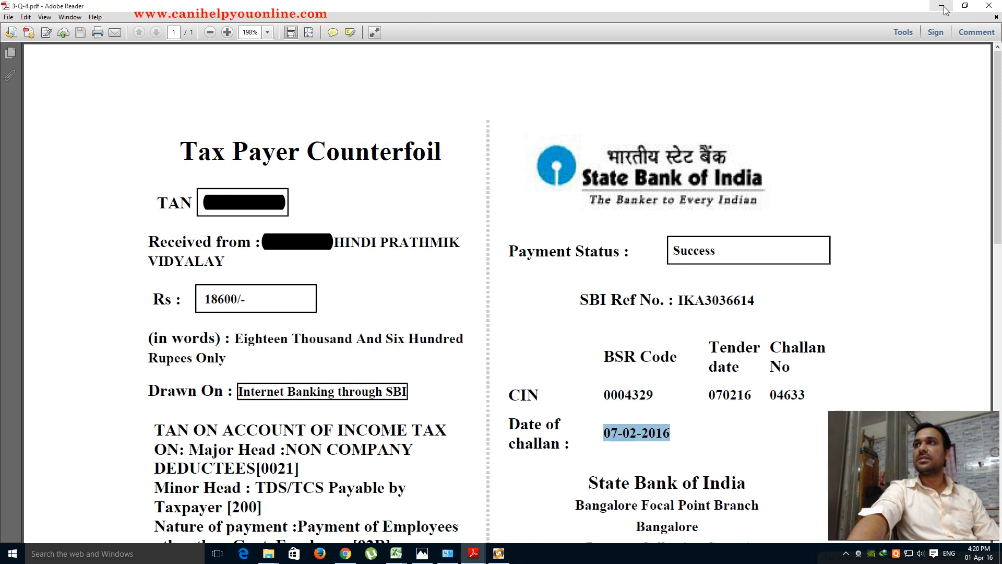
left_click(943, 8)
left_click(942, 9)
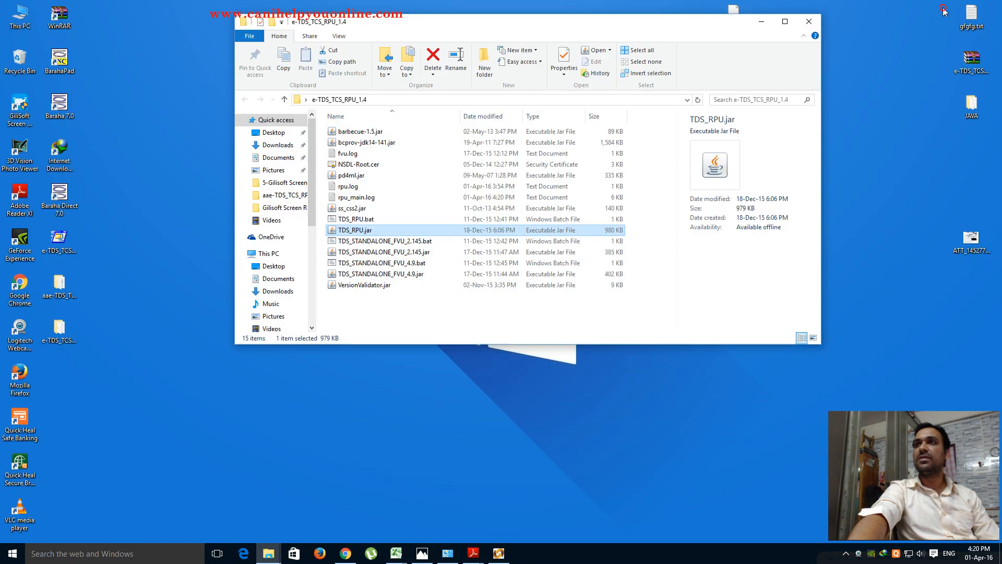
left_click(762, 21)
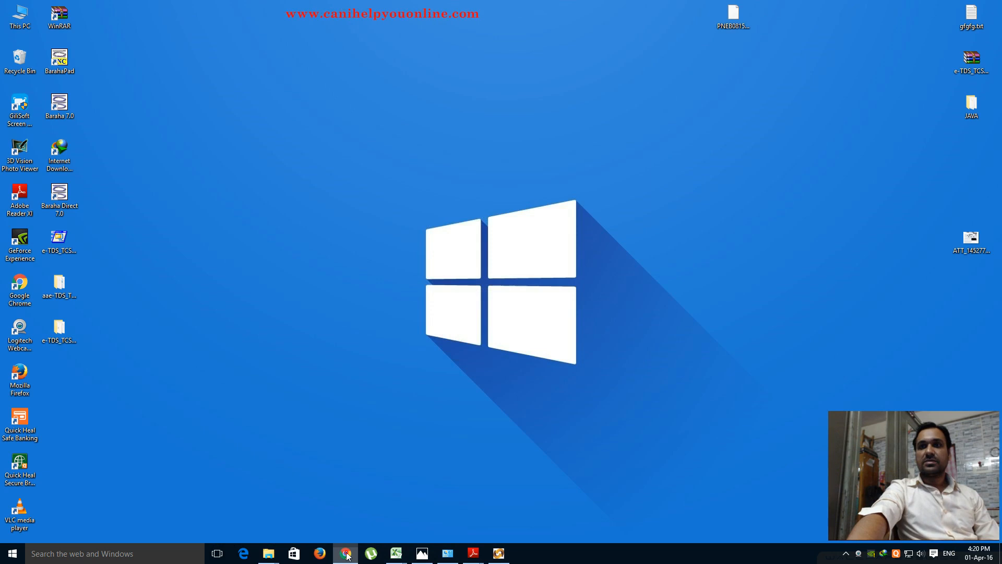
left_click(349, 553)
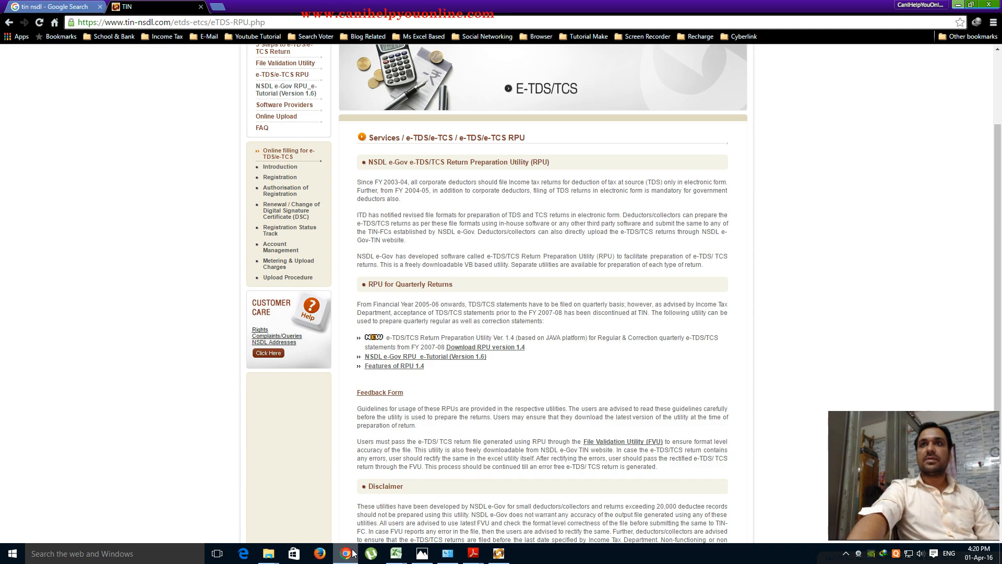
- Replace the tin nsdl search with 'oltas' and open the OLTAS Application result
left_click(34, 8)
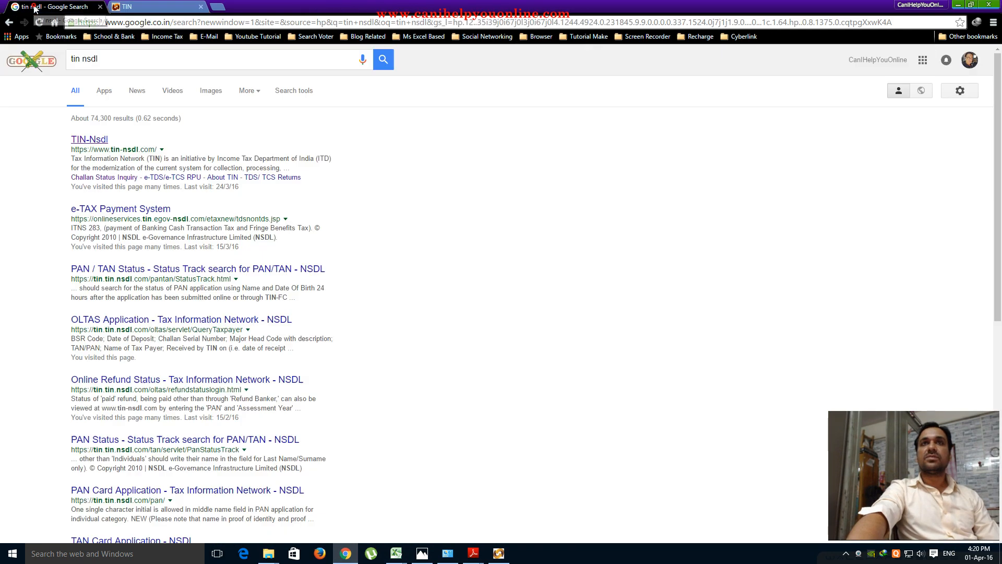
left_click(76, 60)
key("ctrl+a")
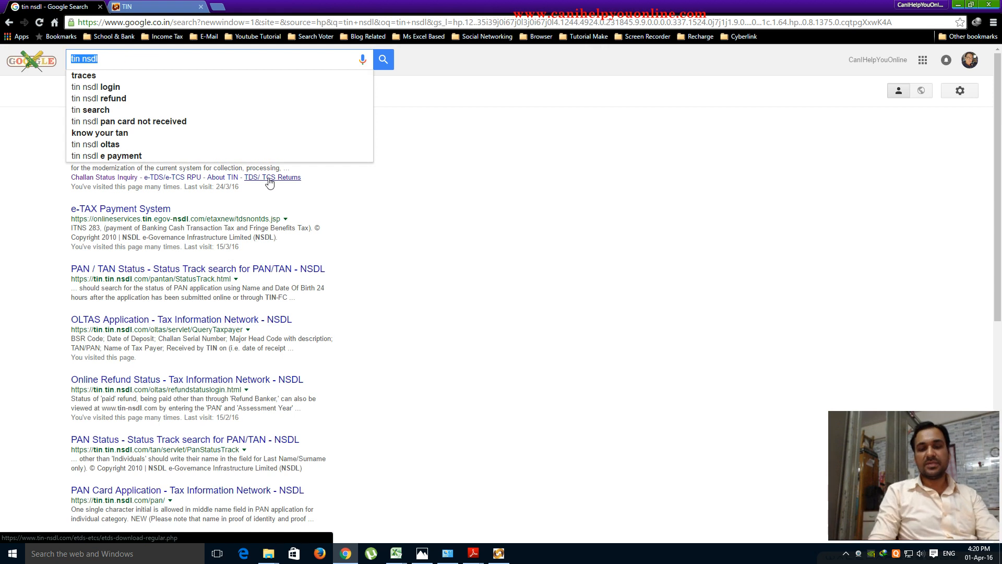
type("oltas")
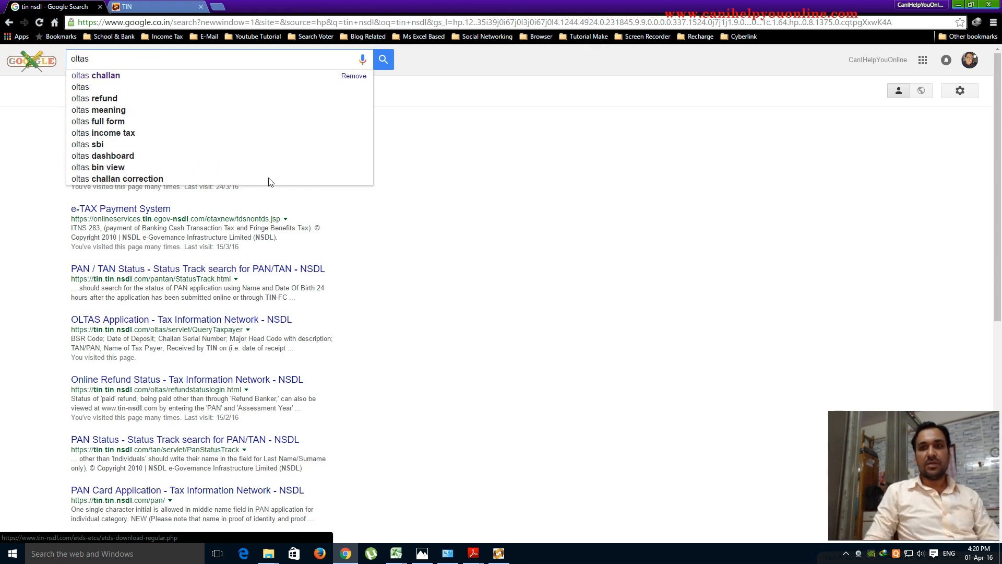
key("Return")
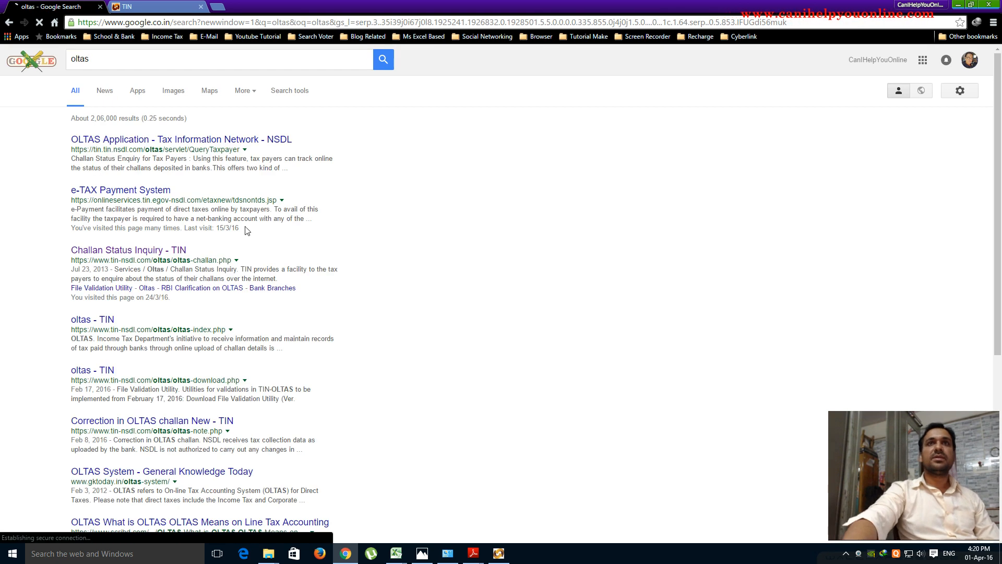
left_click(172, 144)
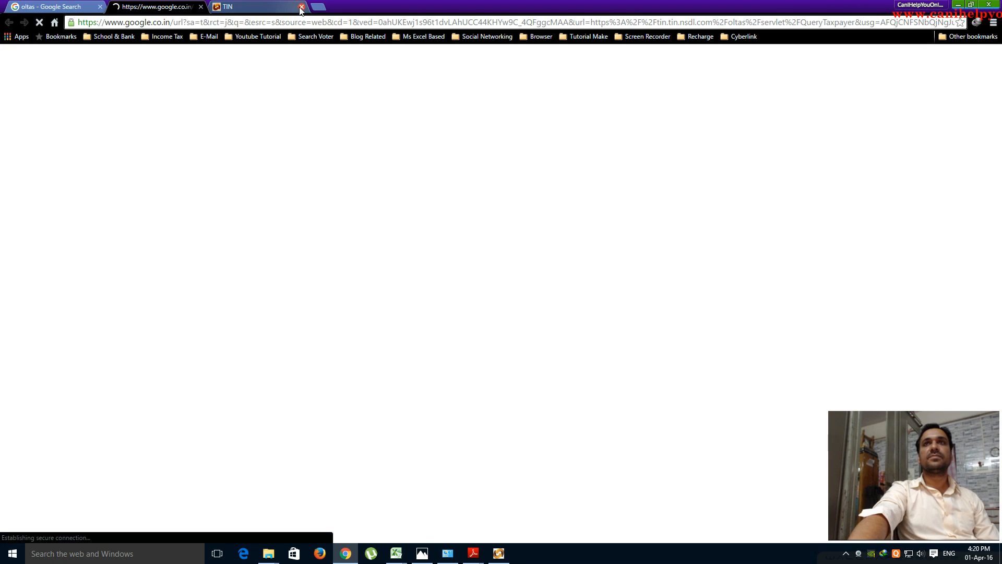
- In the TAN Based View query, autofill the TAN and set From date 01 JAN 2015
left_click(283, 7)
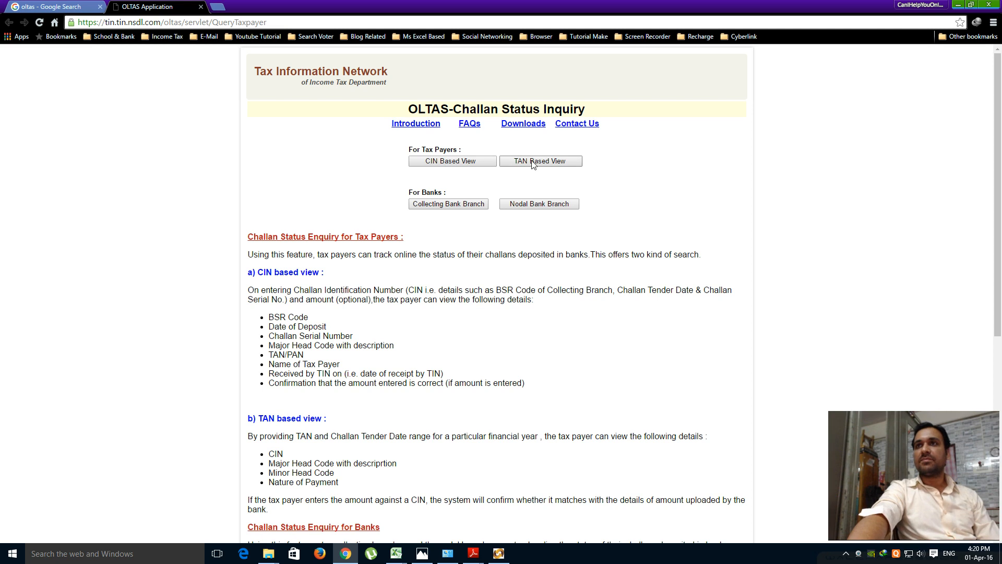
left_click(532, 163)
left_click(515, 151)
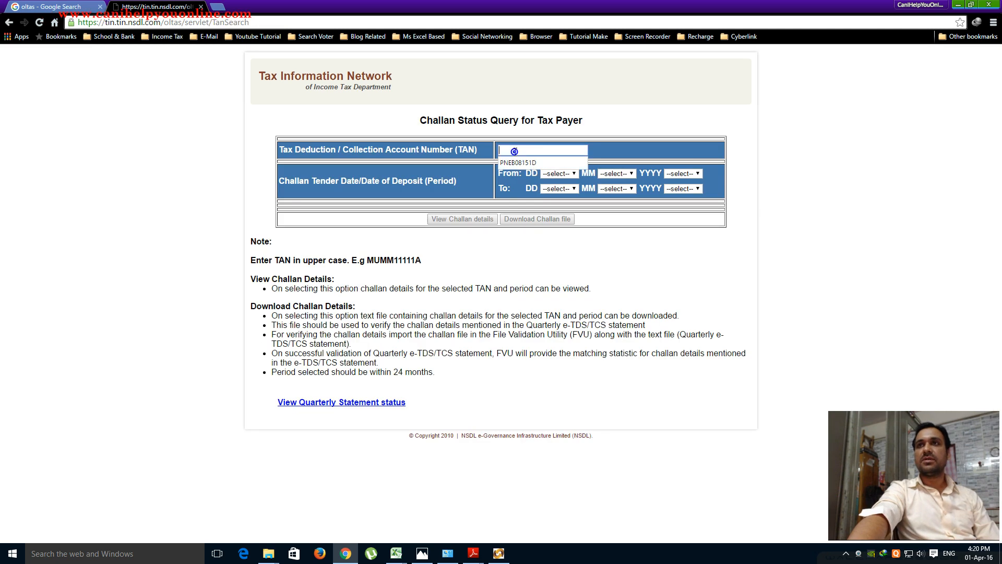
left_click(514, 160)
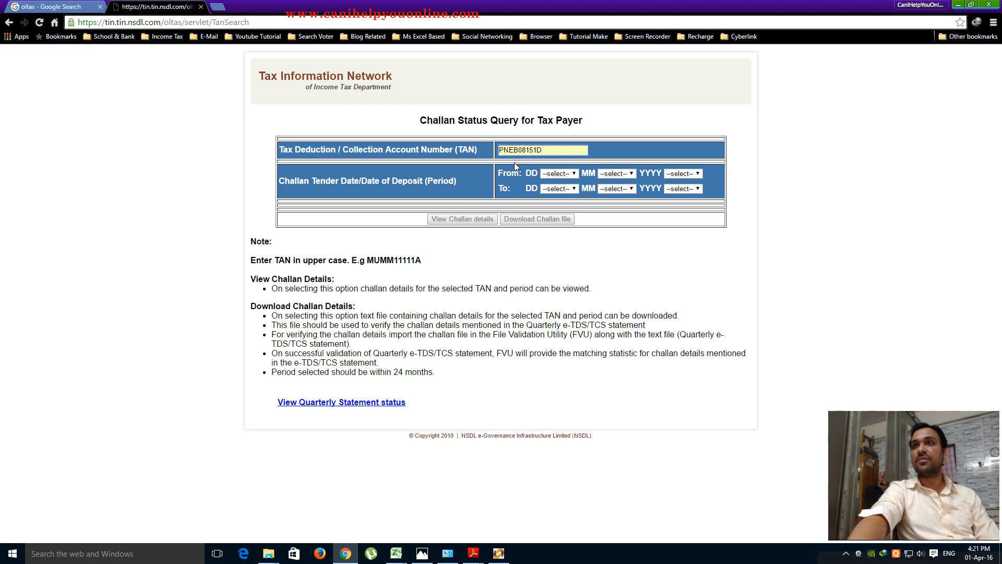
left_click(574, 174)
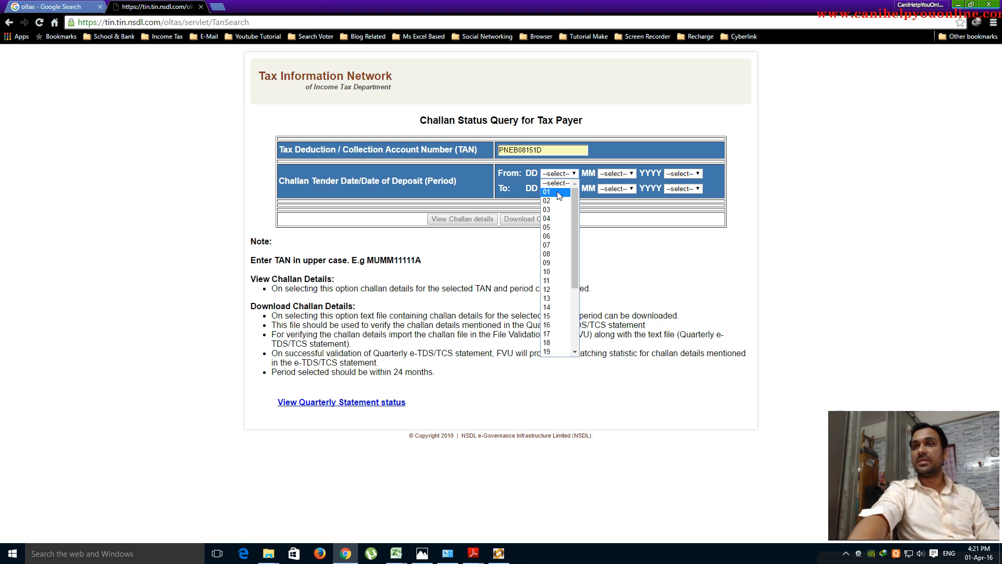
left_click(559, 193)
left_click(631, 175)
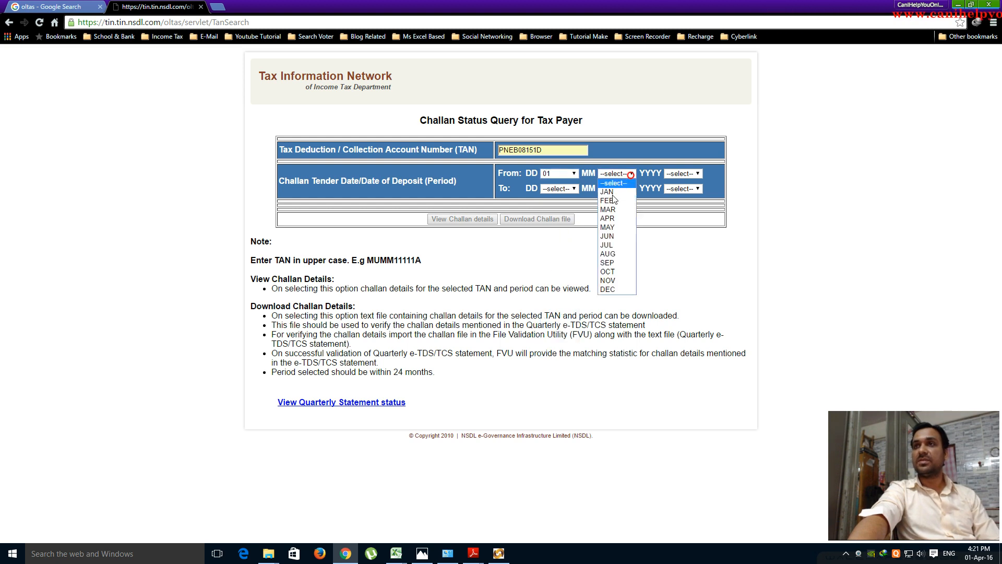
left_click(607, 192)
left_click(690, 174)
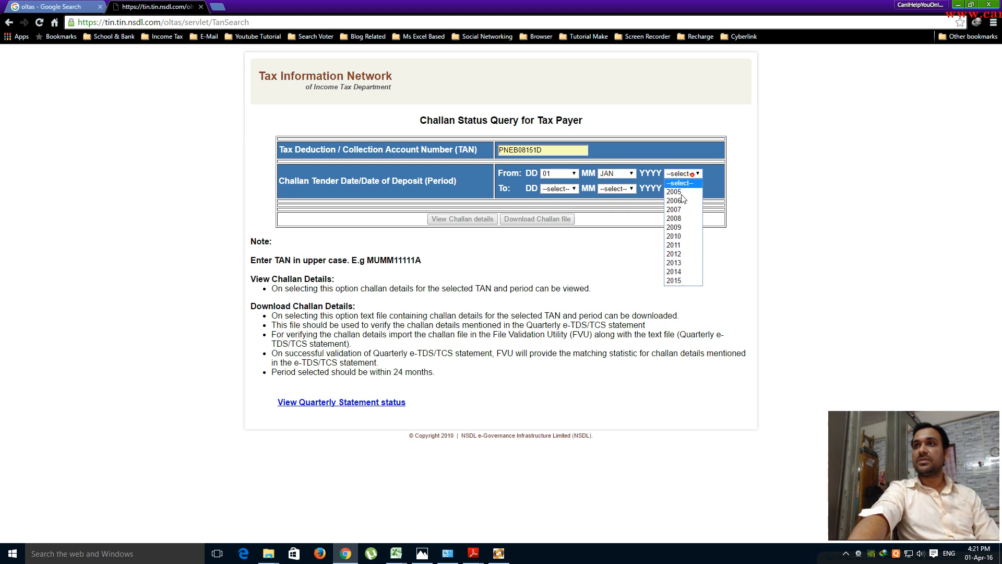
left_click(674, 281)
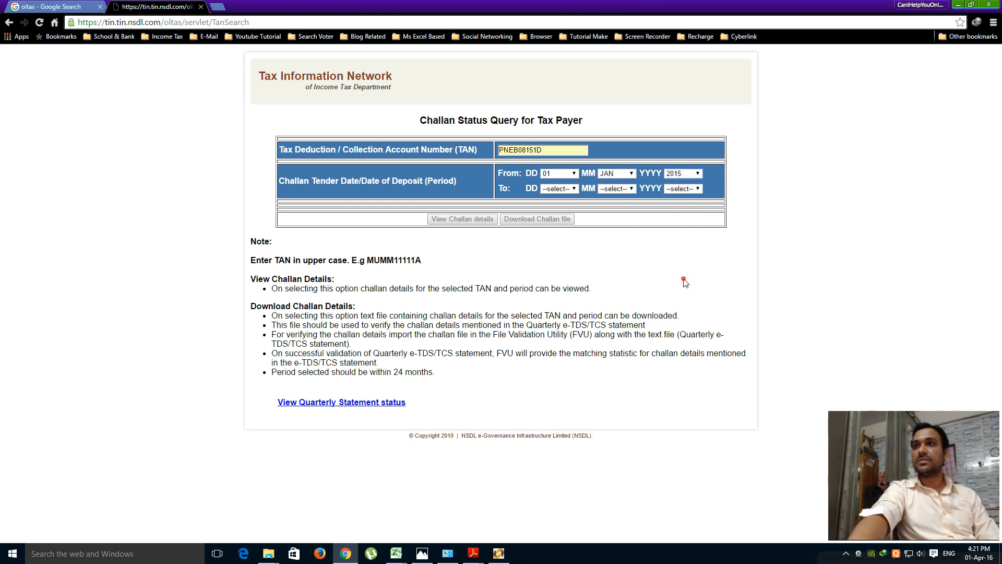
left_click(697, 173)
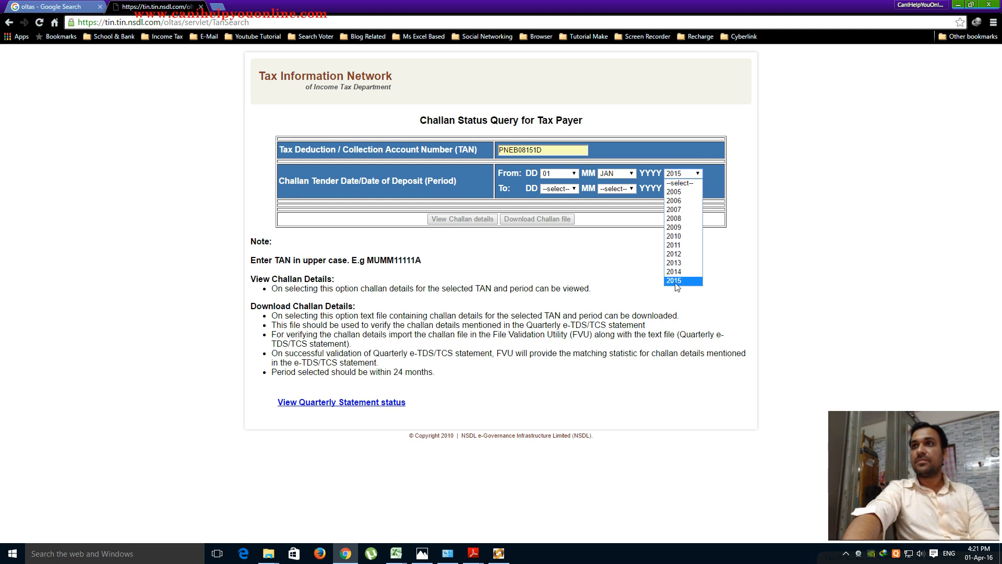
left_click(822, 261)
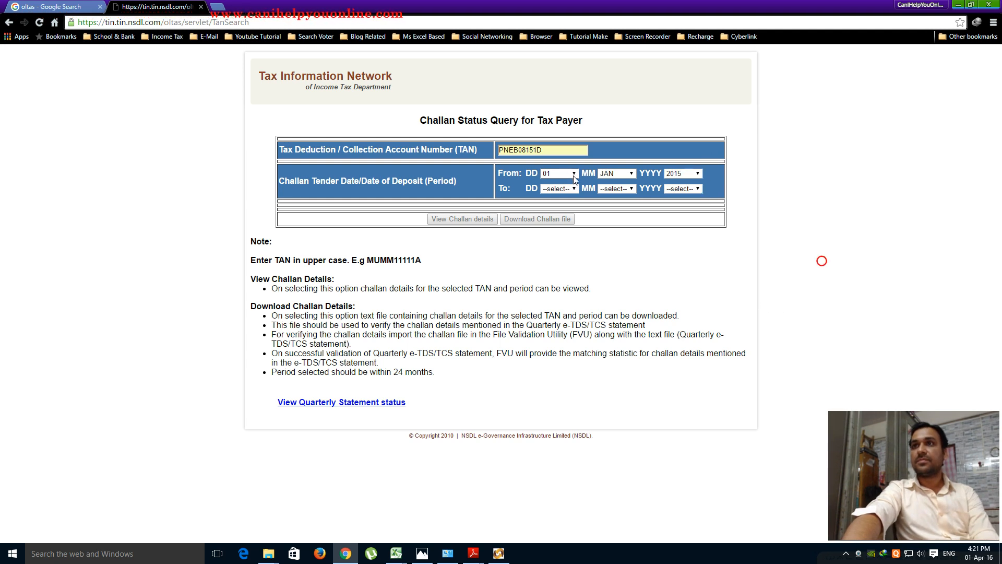
- Reopen the OLTAS page in a fresh tab and set From date 01 JAN 2015 again
left_click(51, 6)
left_click(174, 137)
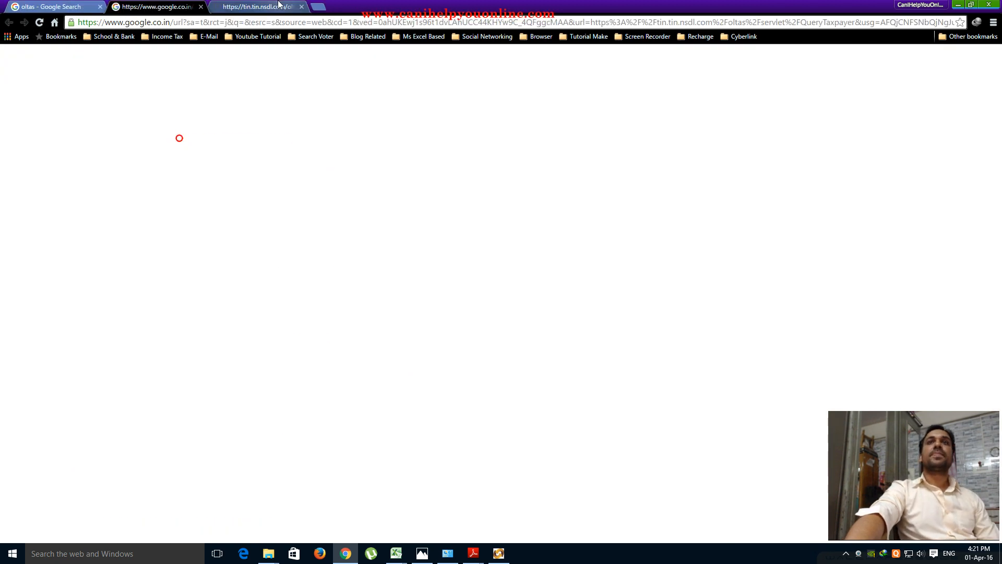
left_click(303, 6)
left_click(523, 161)
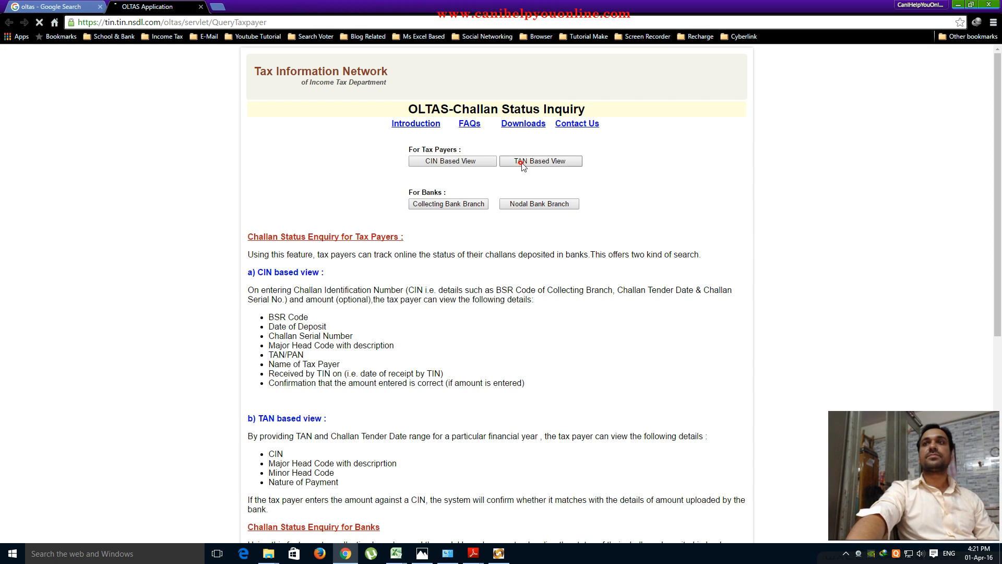
left_click(697, 174)
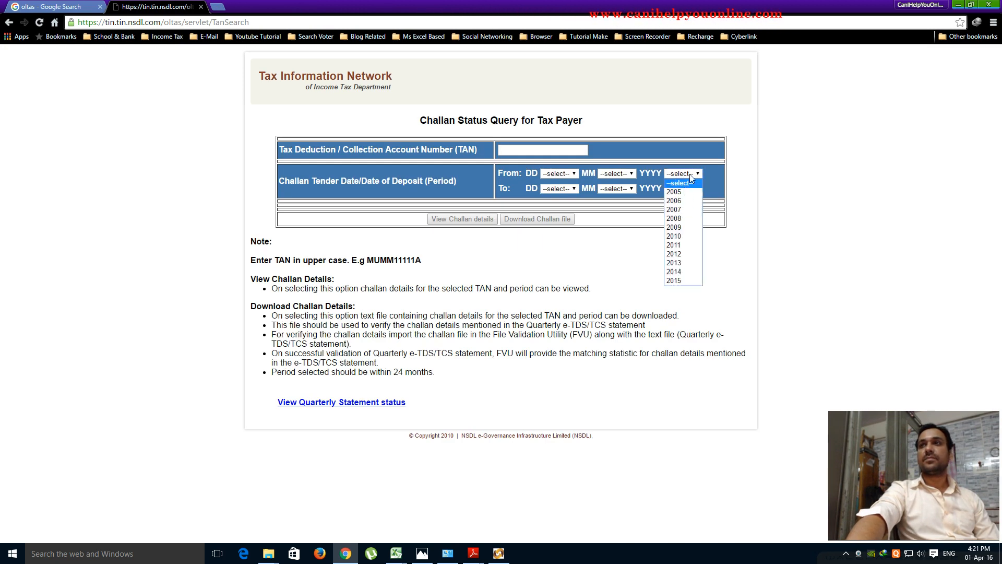
left_click(571, 173)
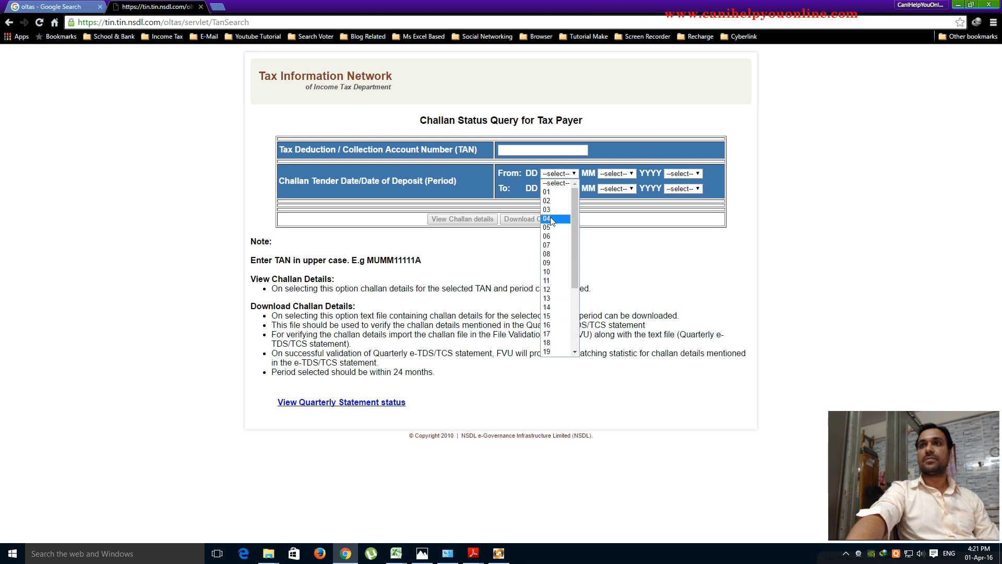
left_click(544, 193)
left_click(629, 173)
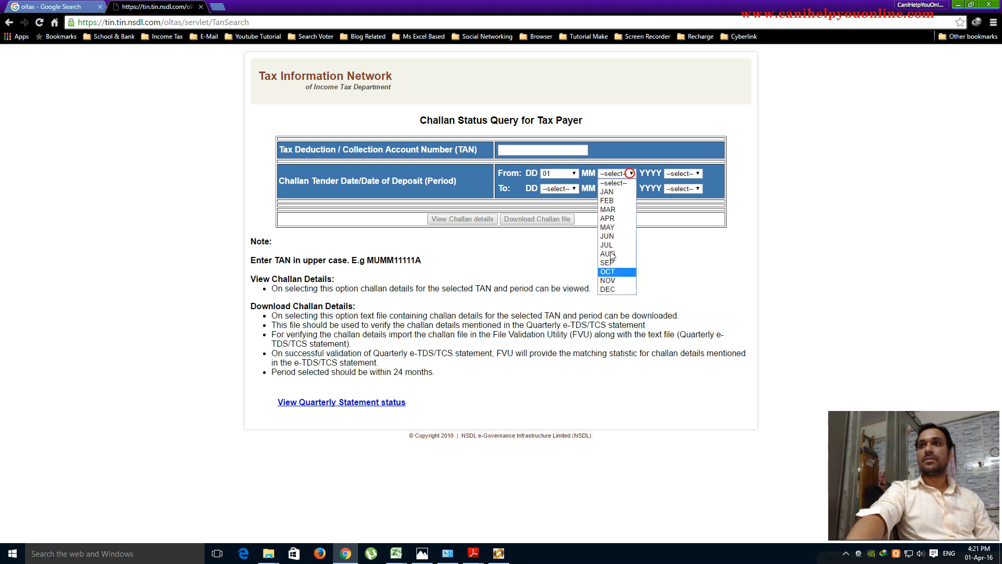
left_click(607, 191)
left_click(697, 174)
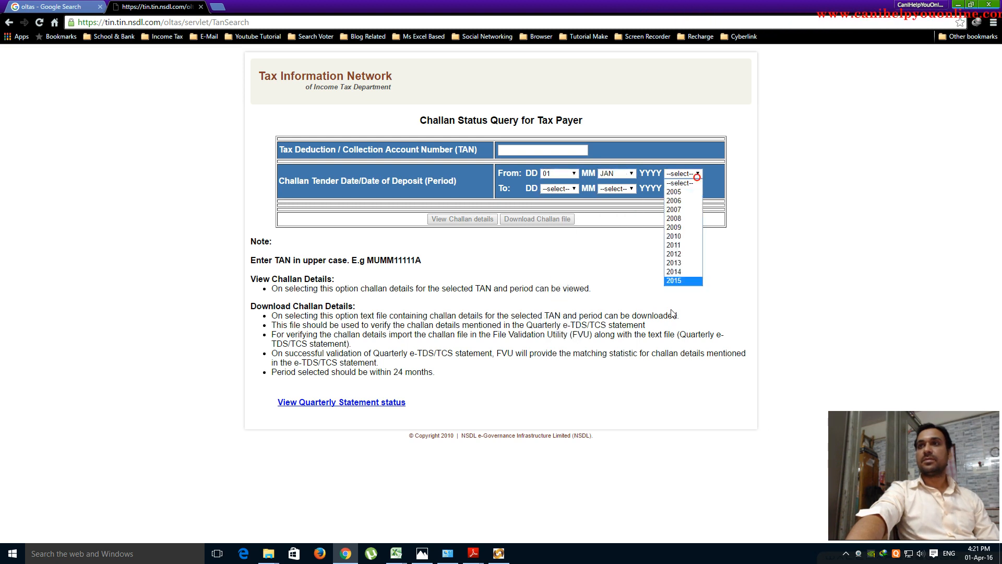
key("Return")
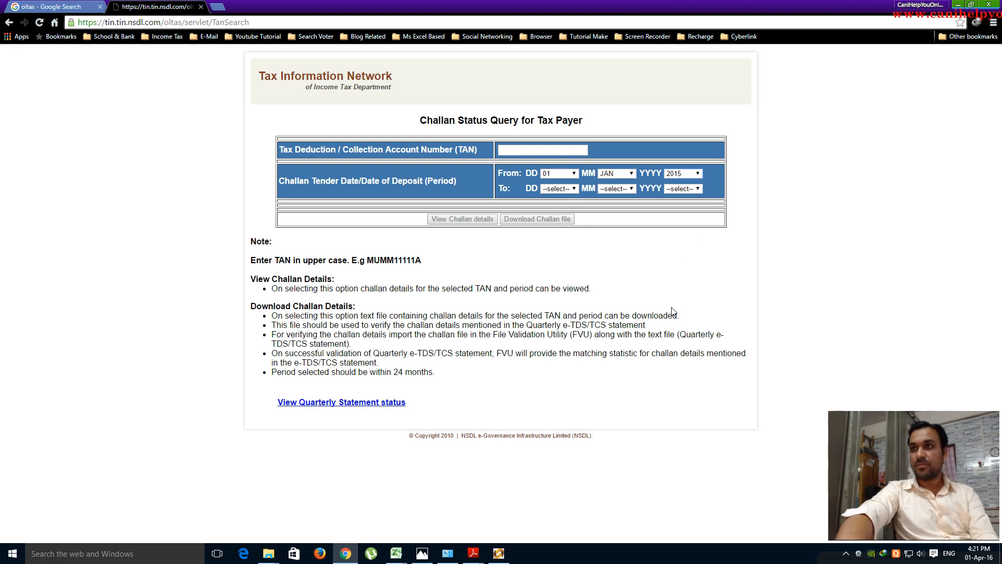
- Leave the To year unset and close the NSDL challan query tab
left_click(698, 189)
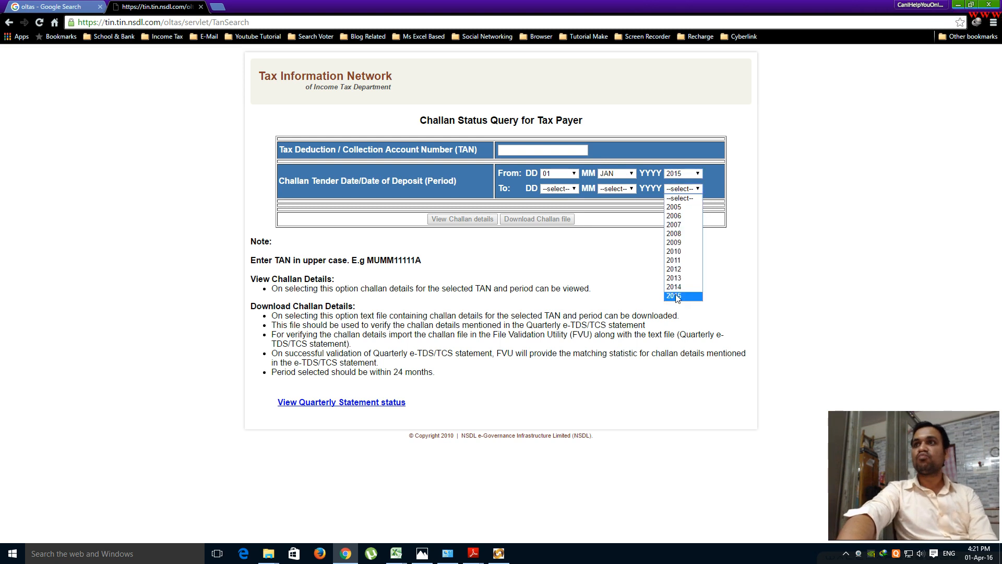
left_click(816, 261)
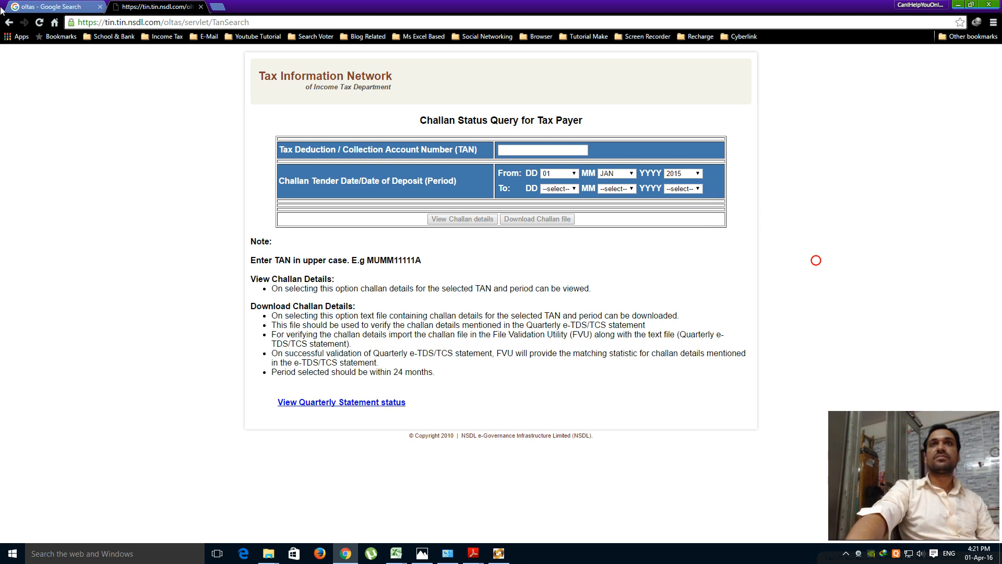
left_click(52, 6)
left_click(201, 7)
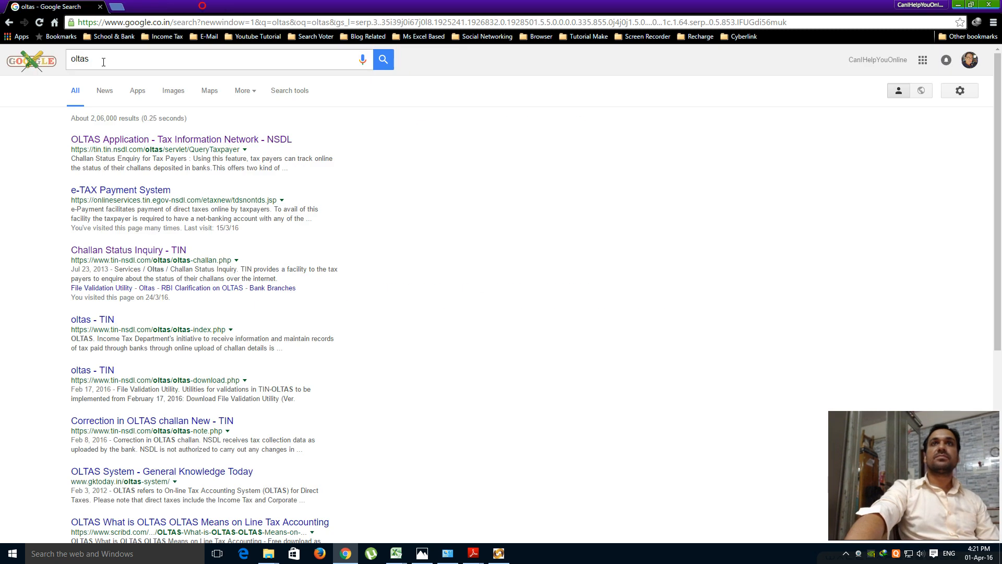
- Search for challan status and open the OLTAS TAN-based challan query form
type("challa")
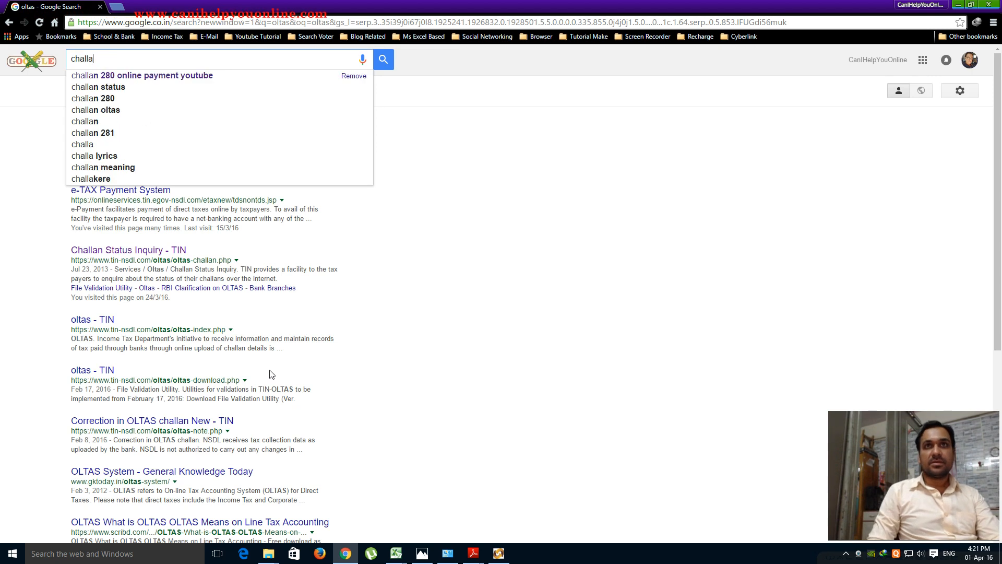
type("n ")
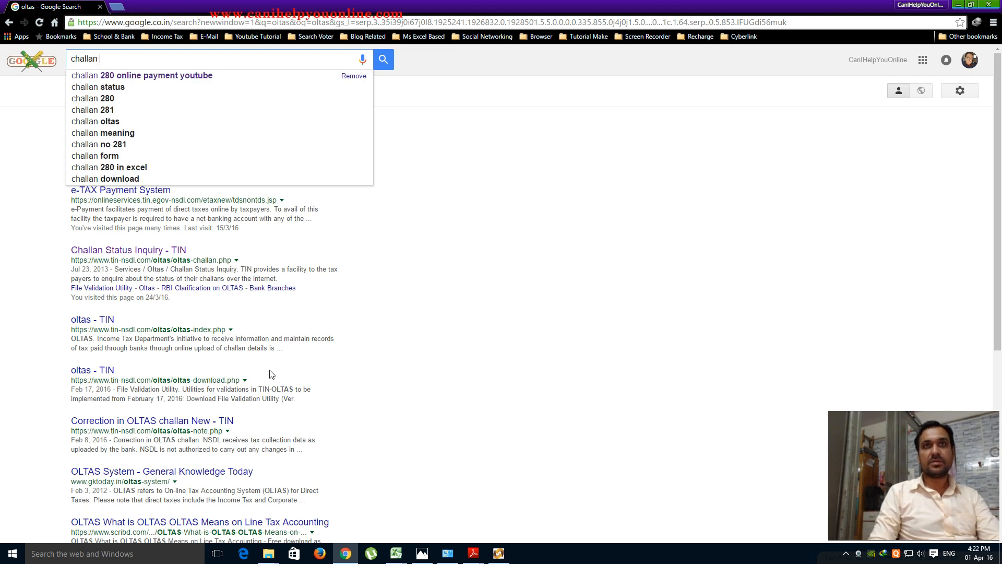
type("status")
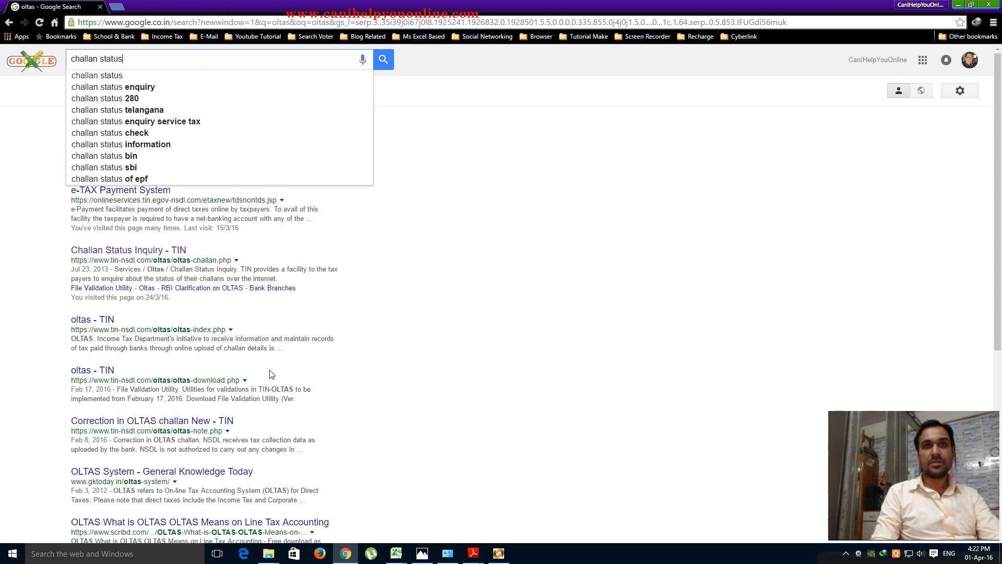
left_click(117, 88)
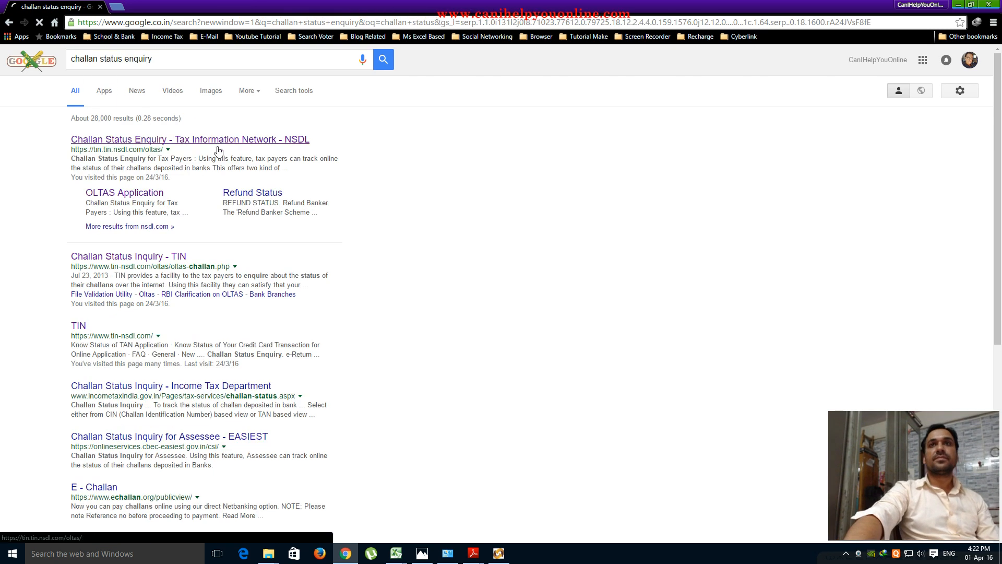
left_click(147, 197)
left_click(526, 161)
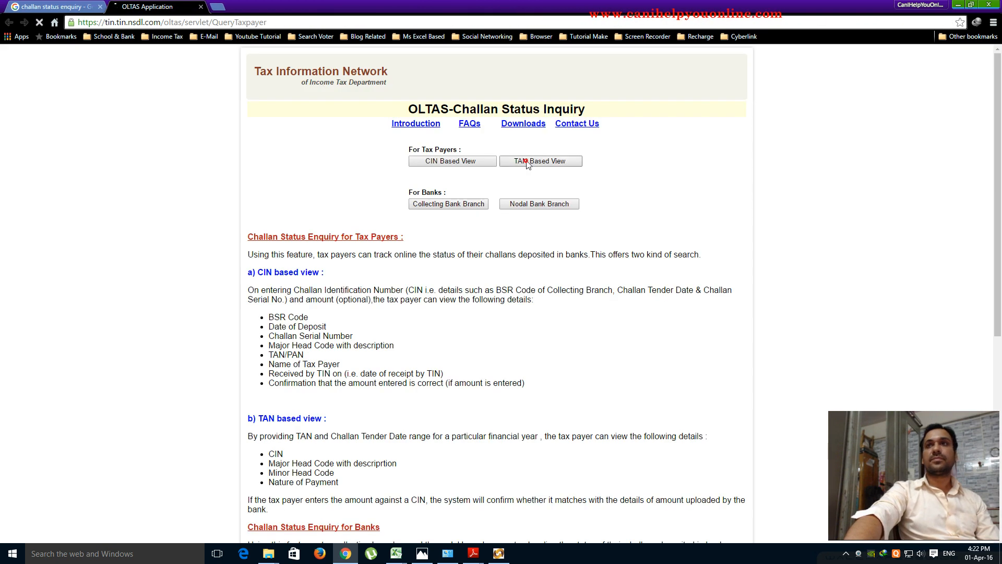
- Fill in the TAN from the saved suggestion and set the start date to 01 JAN 2016
left_click(695, 172)
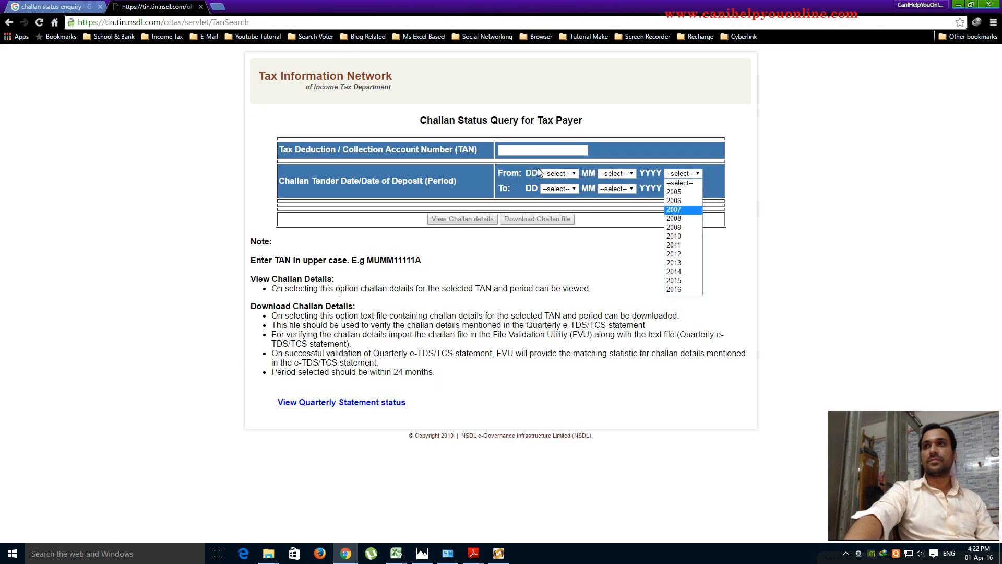
left_click(540, 149)
left_click(521, 164)
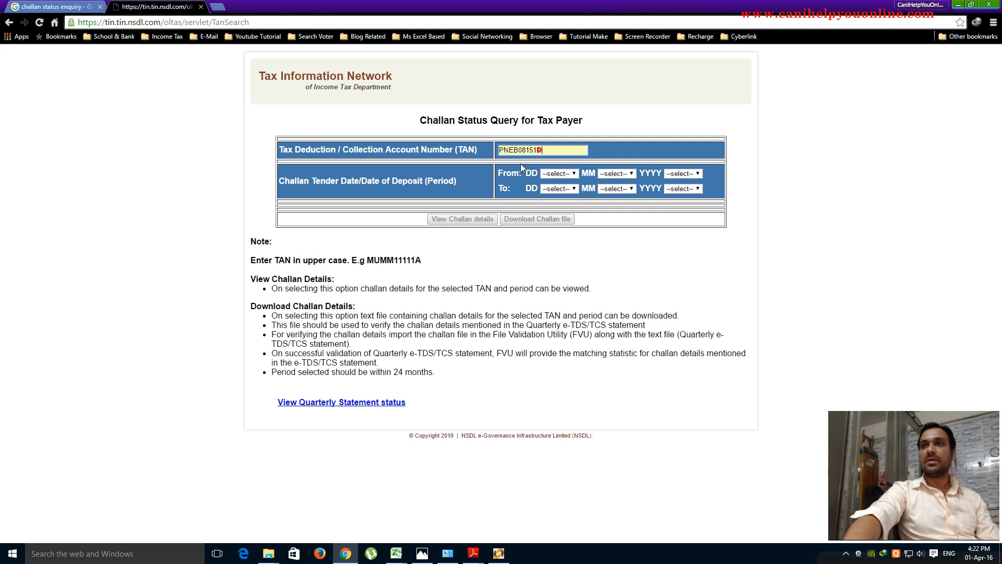
left_click(572, 173)
left_click(547, 193)
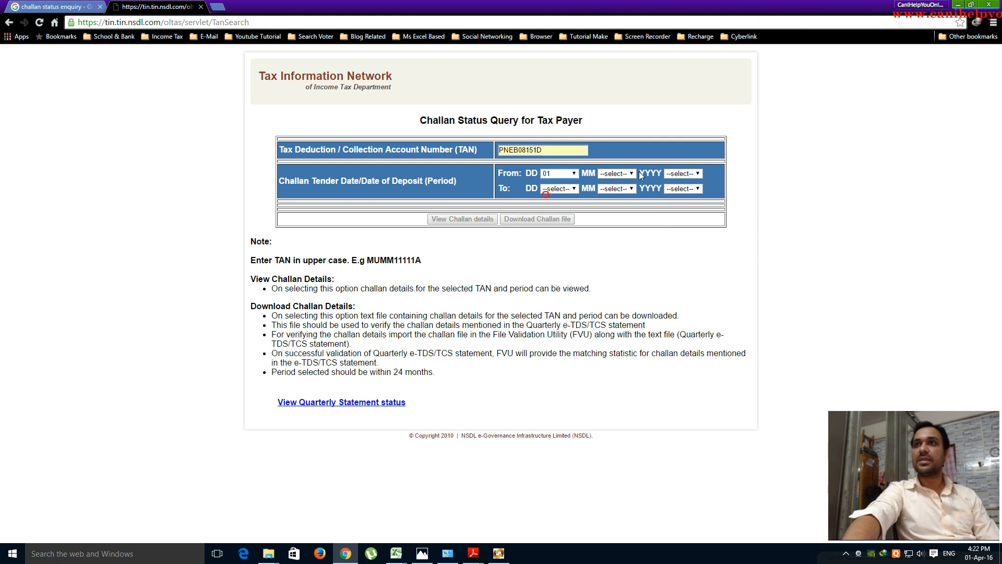
left_click(630, 174)
left_click(607, 192)
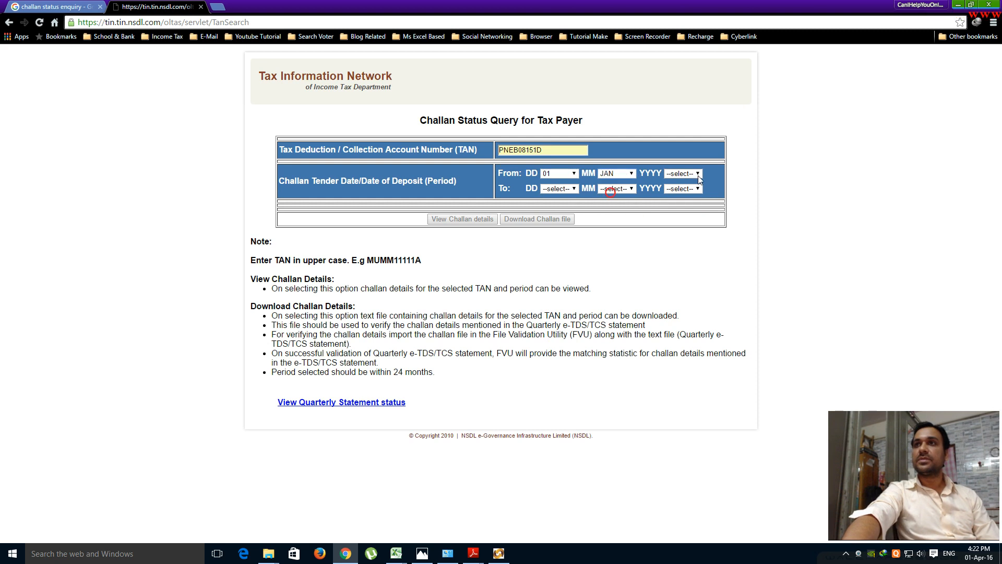
left_click(698, 174)
left_click(671, 289)
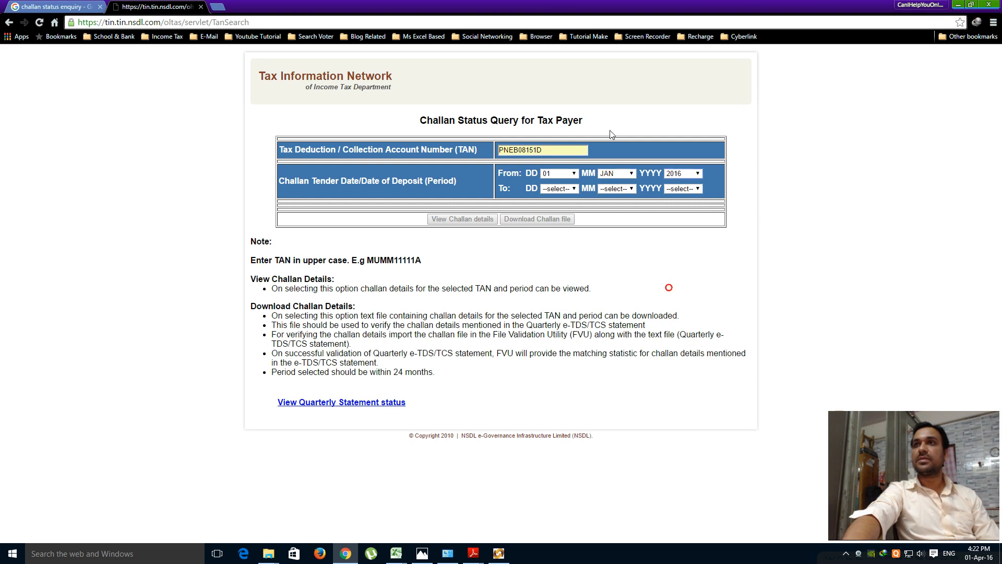
- Set the end date to 25 MAR 2016 and list the deposited challans
left_click(574, 188)
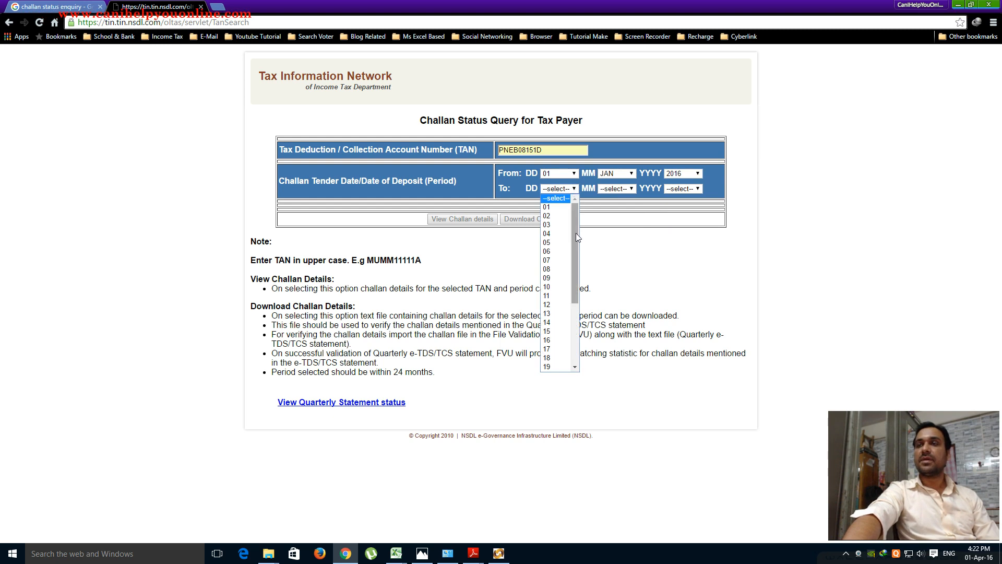
left_click_drag(576, 233, 575, 296)
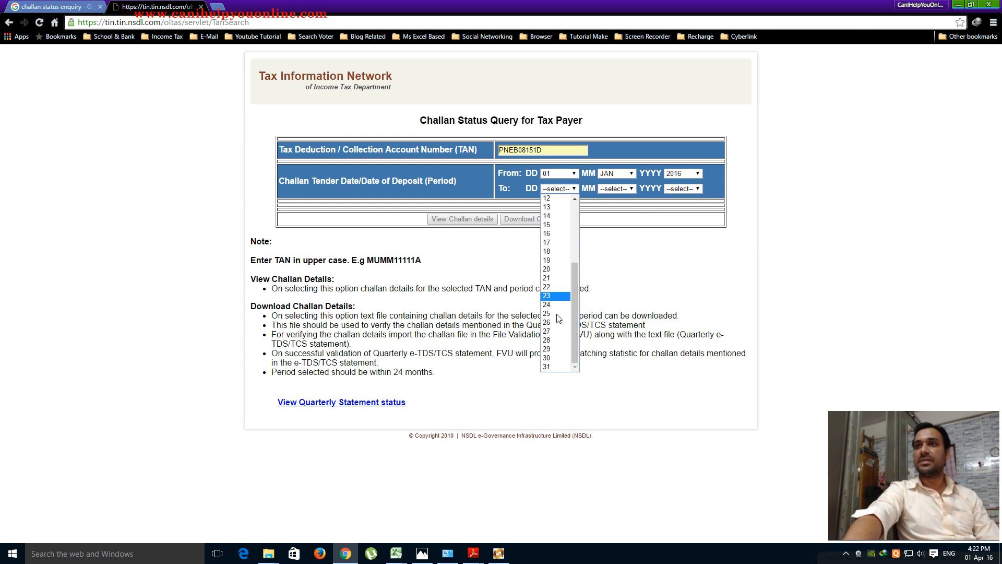
left_click(547, 313)
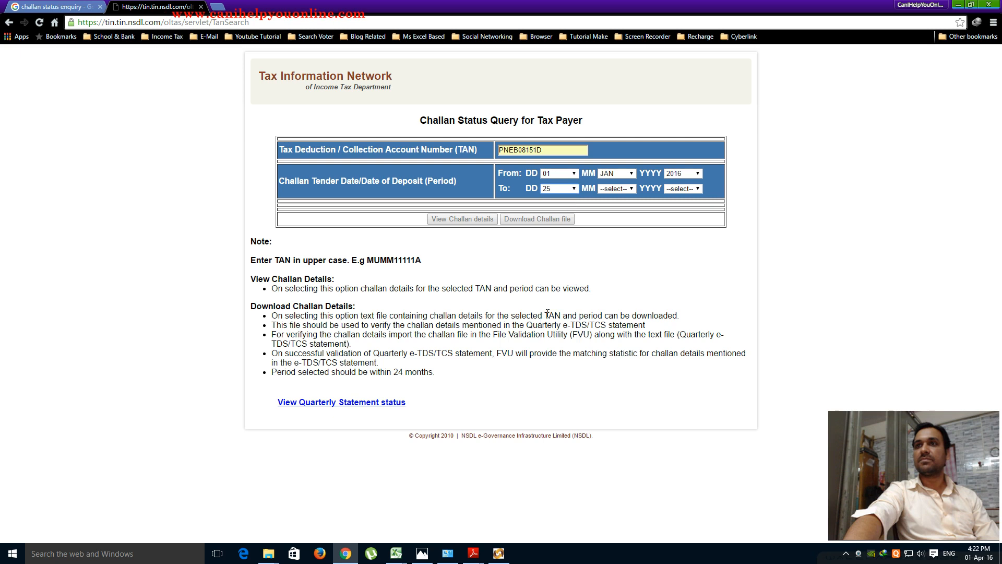
left_click(575, 188)
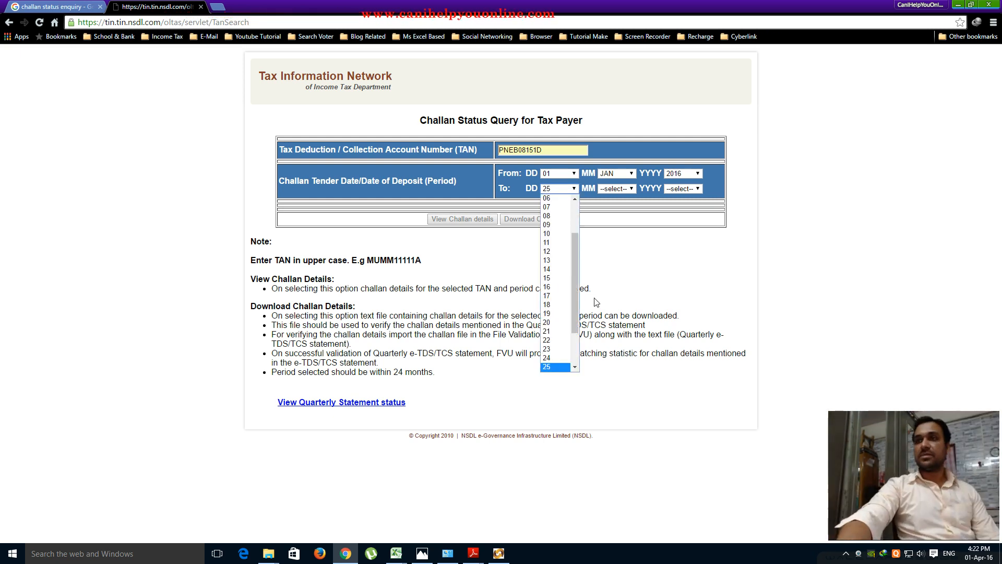
scroll(556, 282, "down", 2)
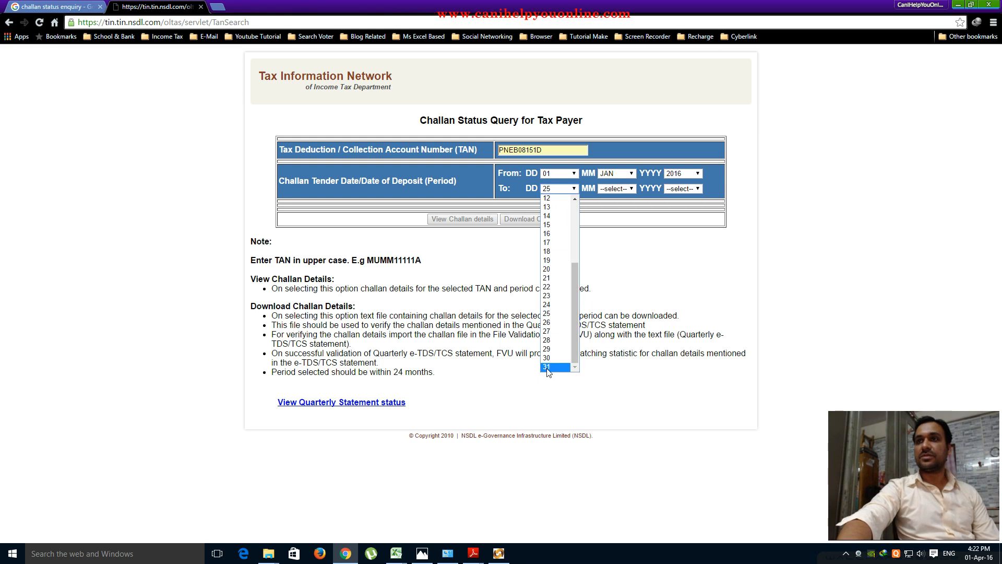
left_click(546, 367)
left_click(626, 189)
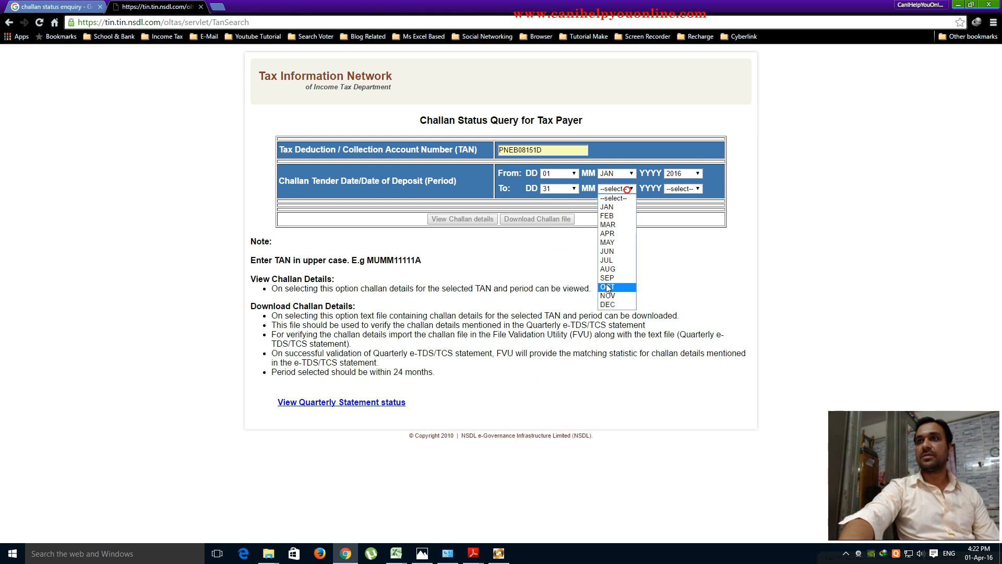
left_click(607, 224)
left_click(698, 189)
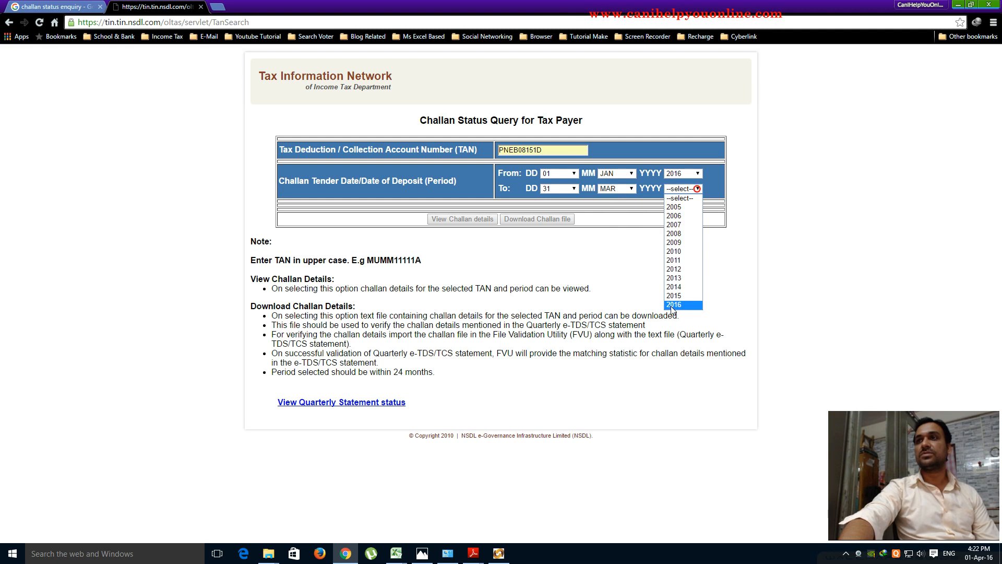
left_click(673, 304)
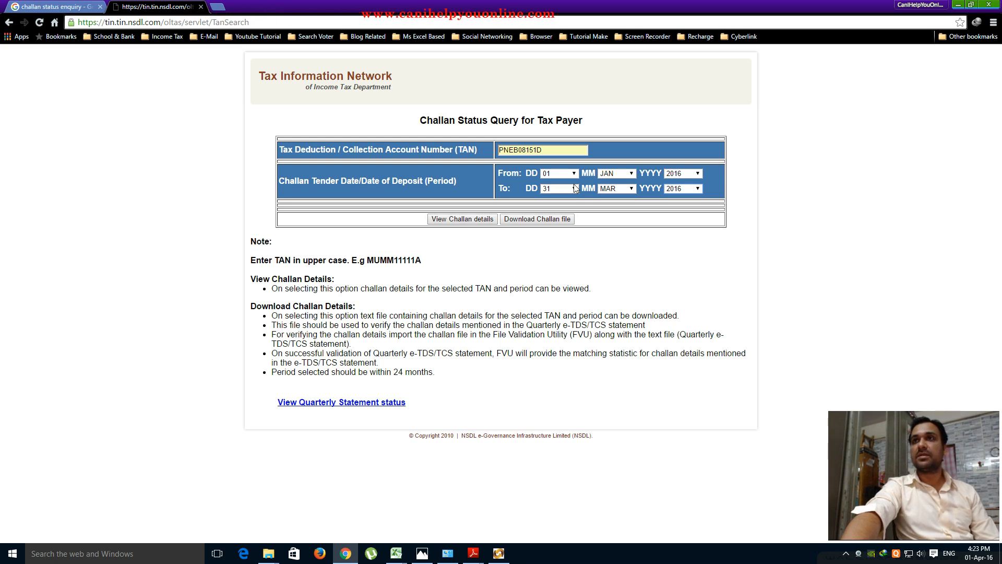
left_click(558, 188)
left_click(551, 315)
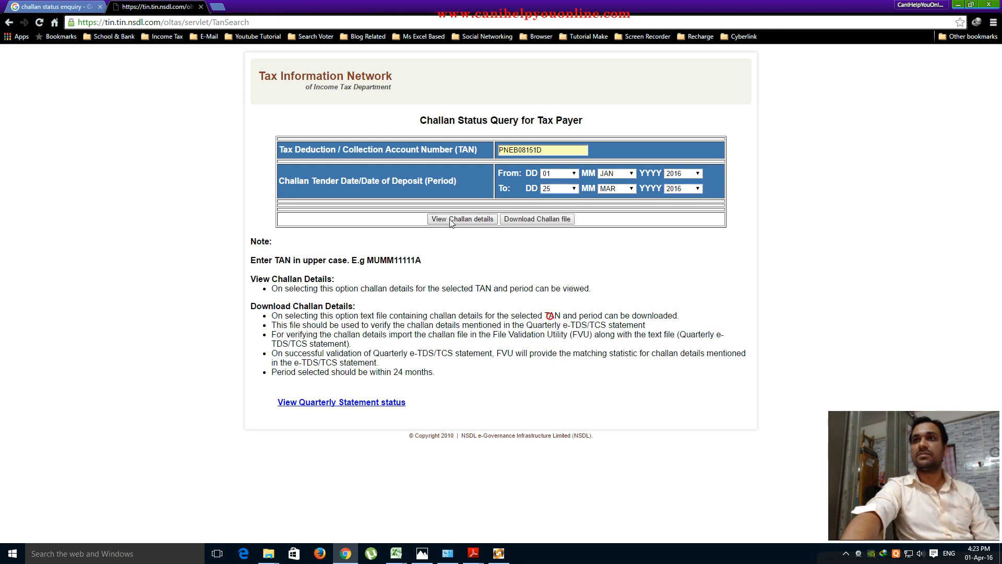
left_click(462, 219)
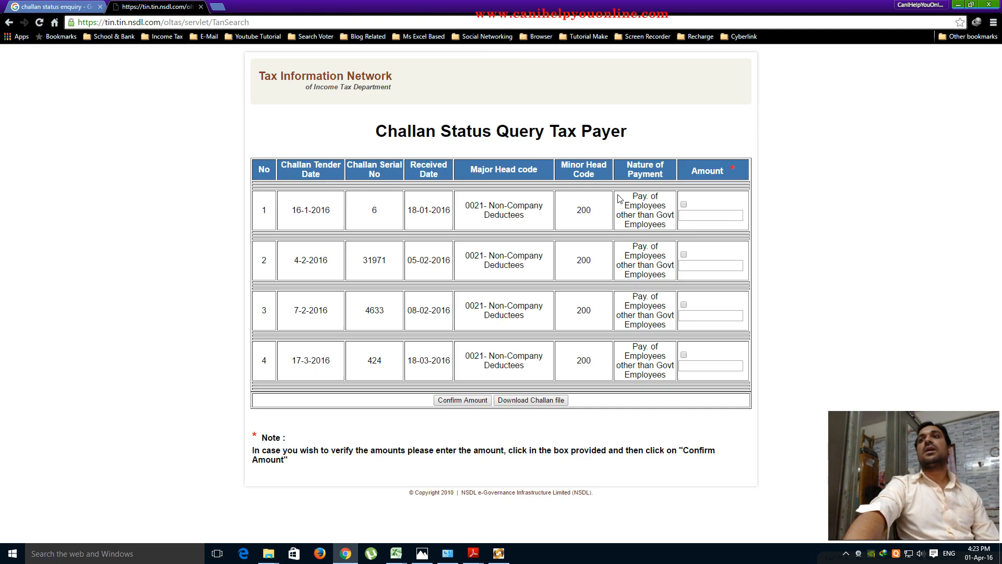
- Tick the challans and enter amounts 6500, 8000, 18600 and 21800
left_click(684, 204)
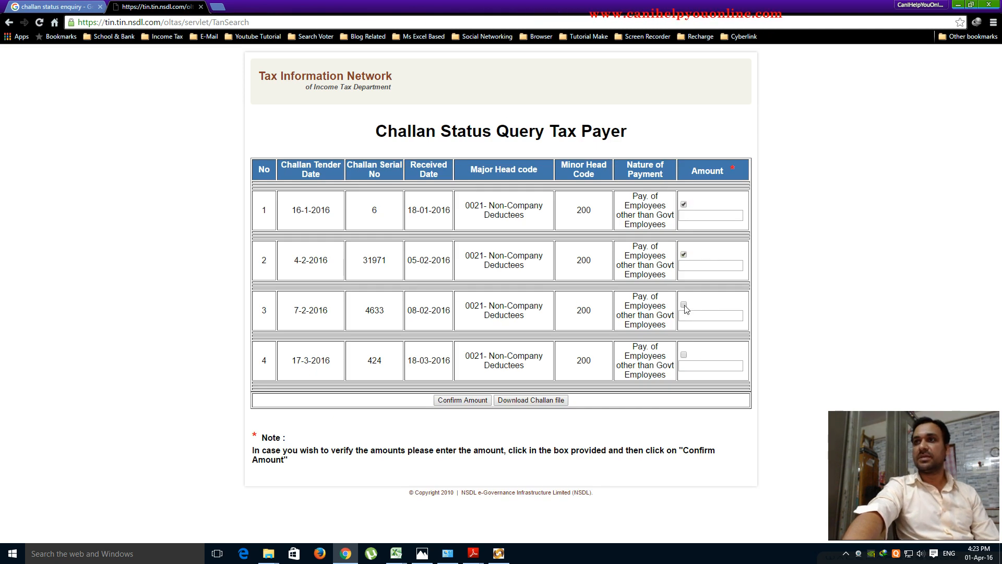
left_click(684, 355)
left_click(700, 214)
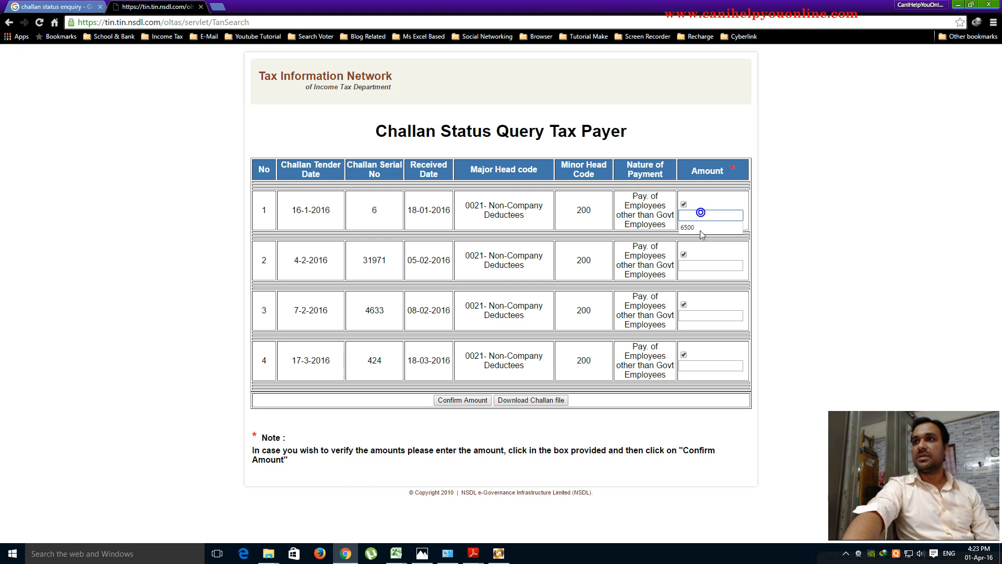
left_click(700, 231)
double_click(701, 264)
left_click(700, 278)
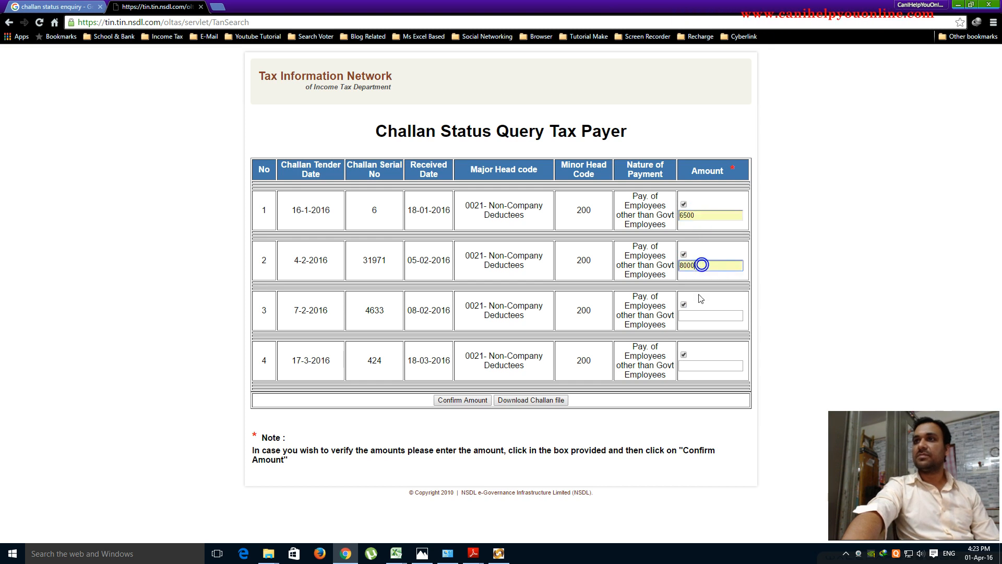
left_click(700, 314)
left_click(700, 314)
left_click(695, 331)
double_click(698, 369)
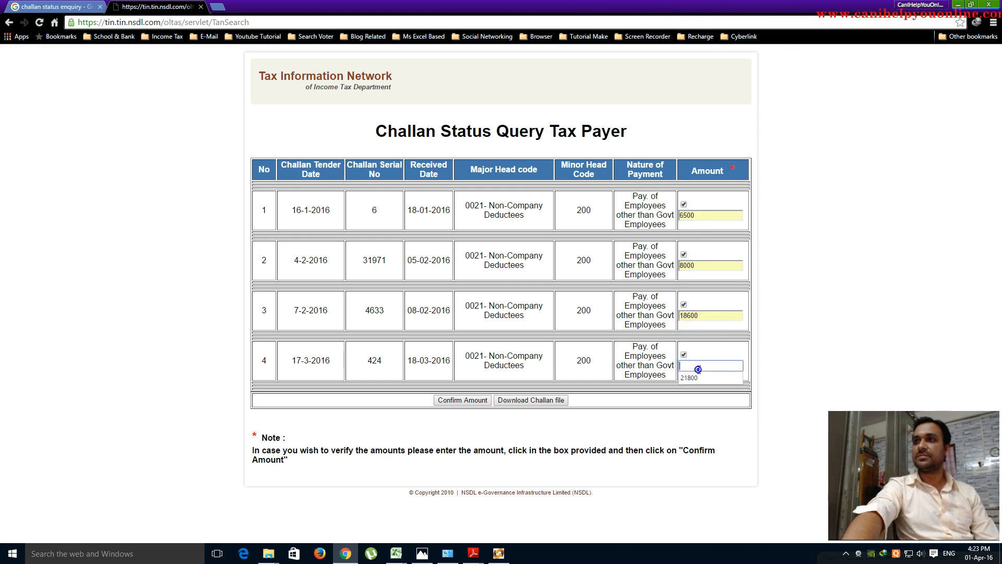
left_click(695, 378)
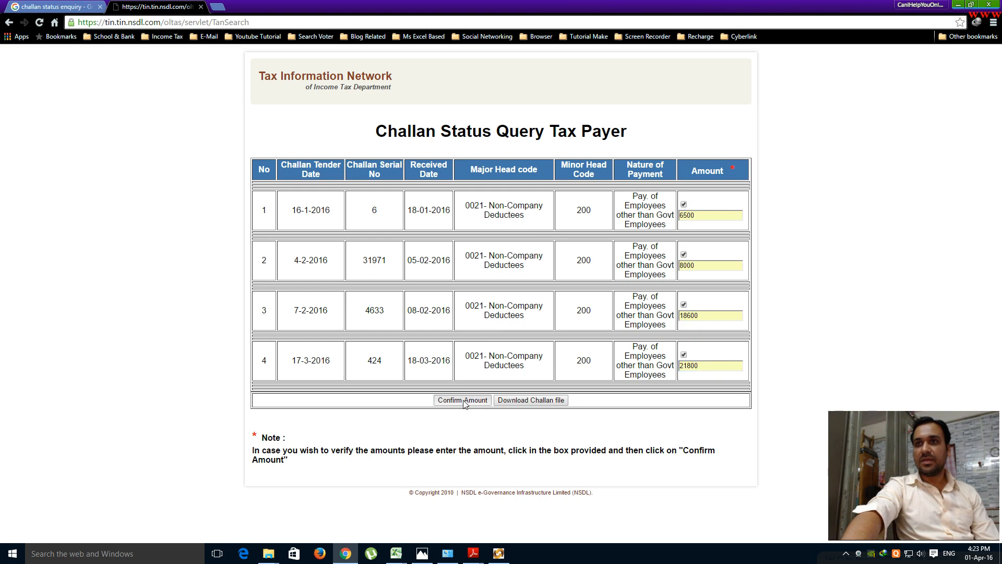
- Confirm the amounts so all four challans show Amount Matched
left_click(463, 400)
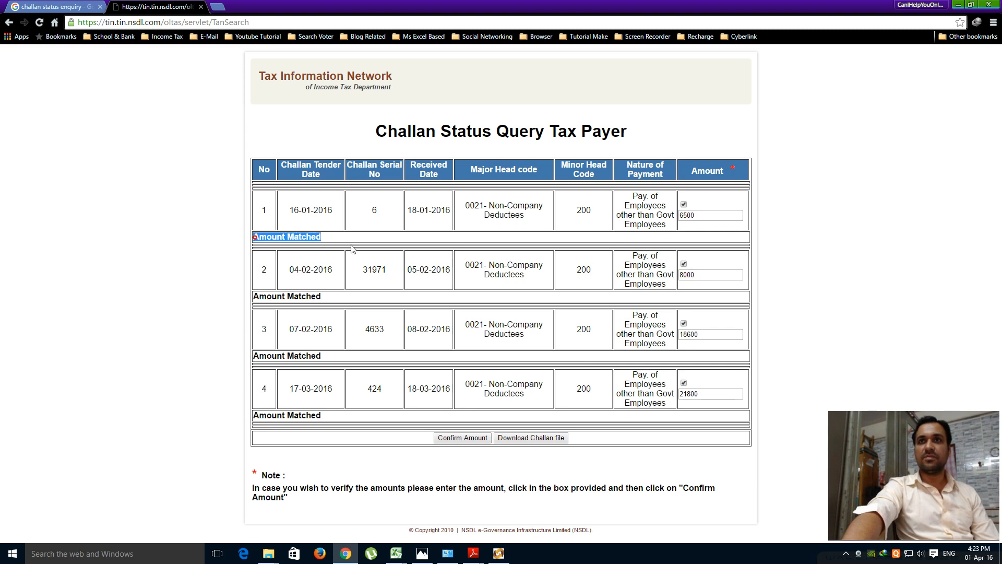
left_click_drag(255, 295, 321, 296)
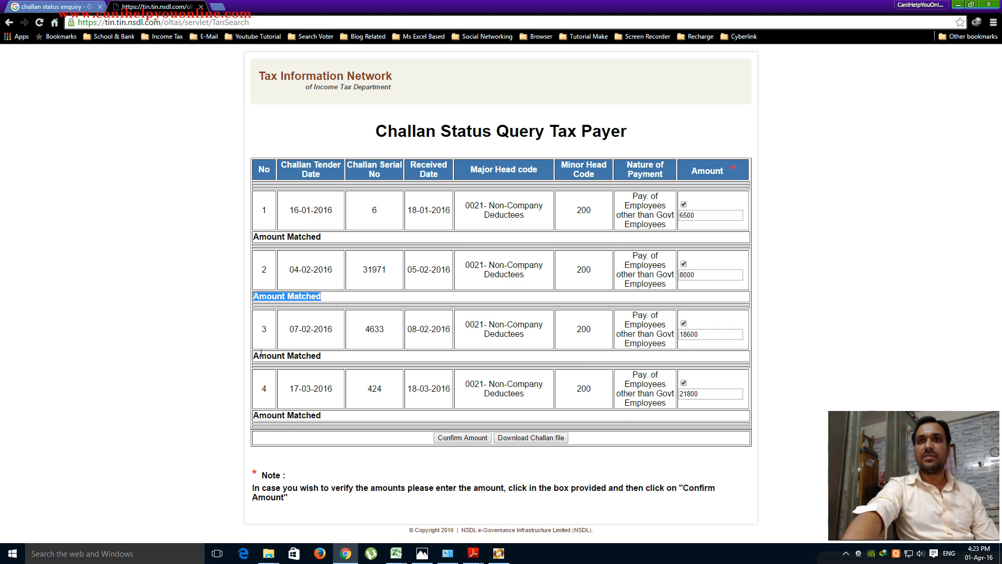
left_click_drag(254, 357, 321, 356)
left_click_drag(254, 418, 333, 420)
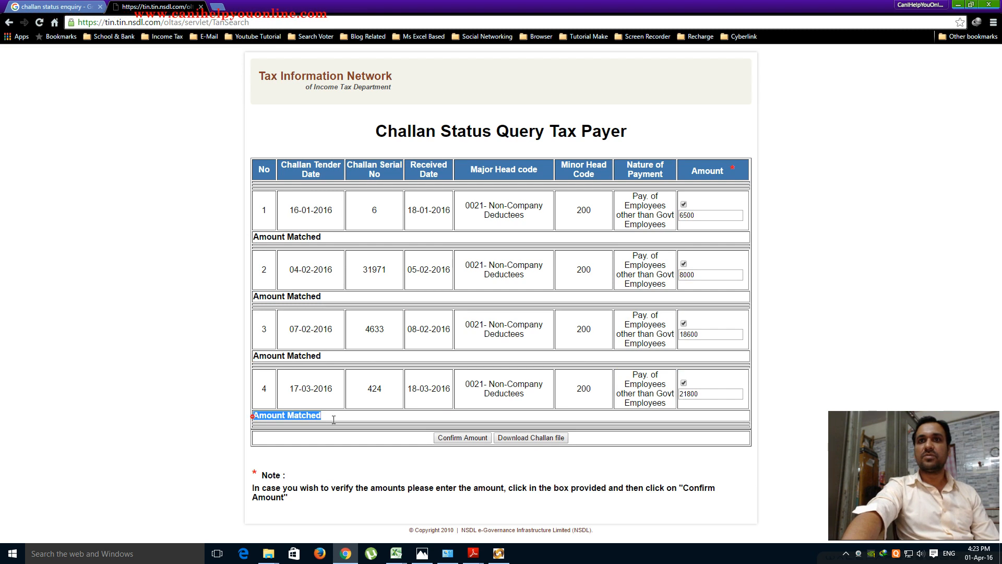
- Download the challan .csi file and show the full downloads list
left_click(533, 439)
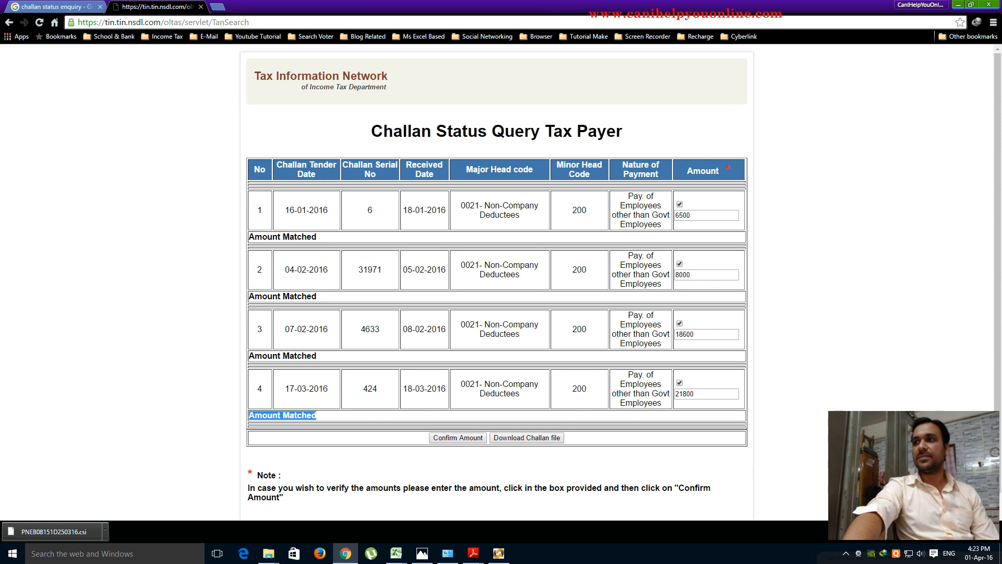
left_click_drag(914, 475, 912, 449)
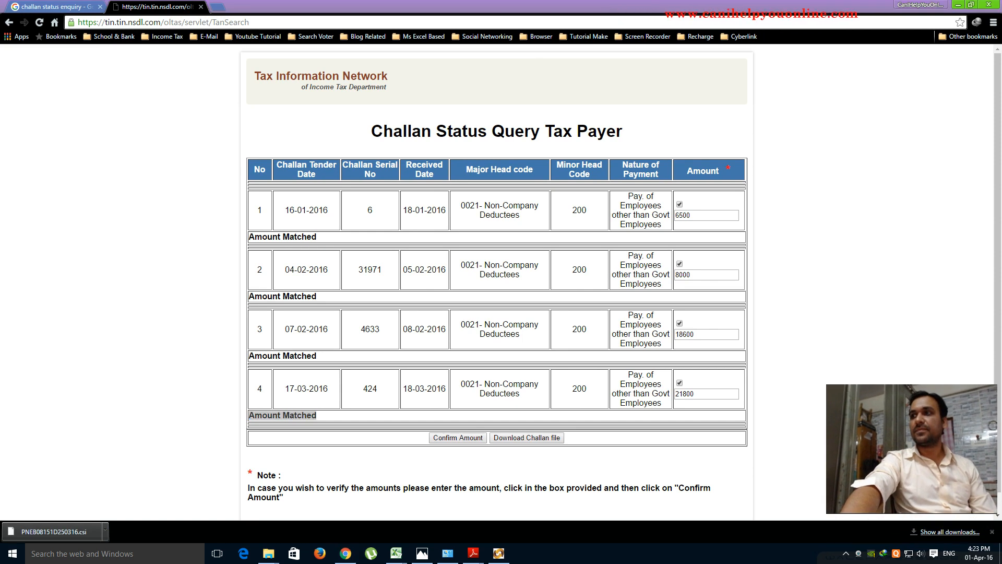
left_click(942, 532)
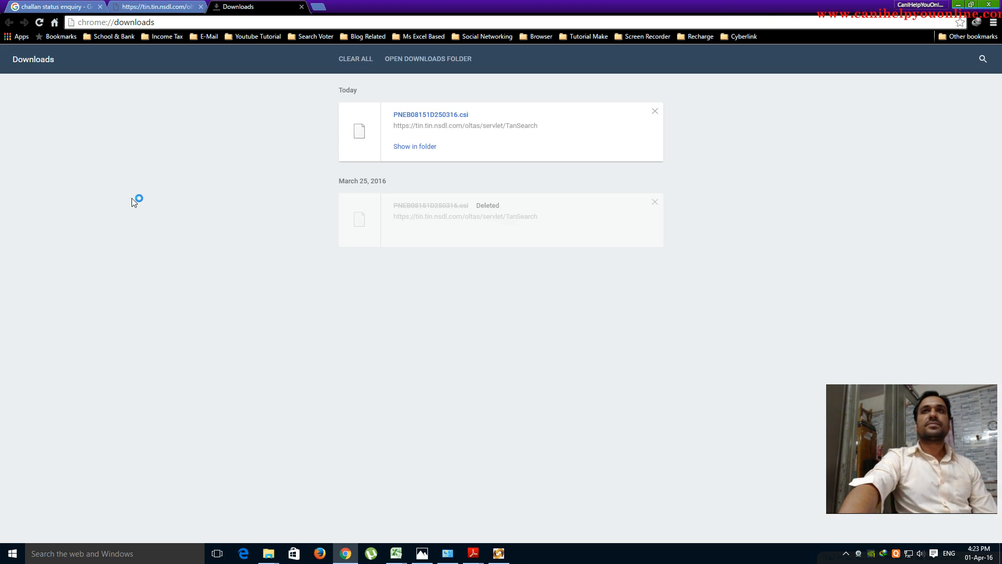
- Cut the downloaded challan .csi file and paste it onto the desktop, replacing the older copy
left_click(426, 148)
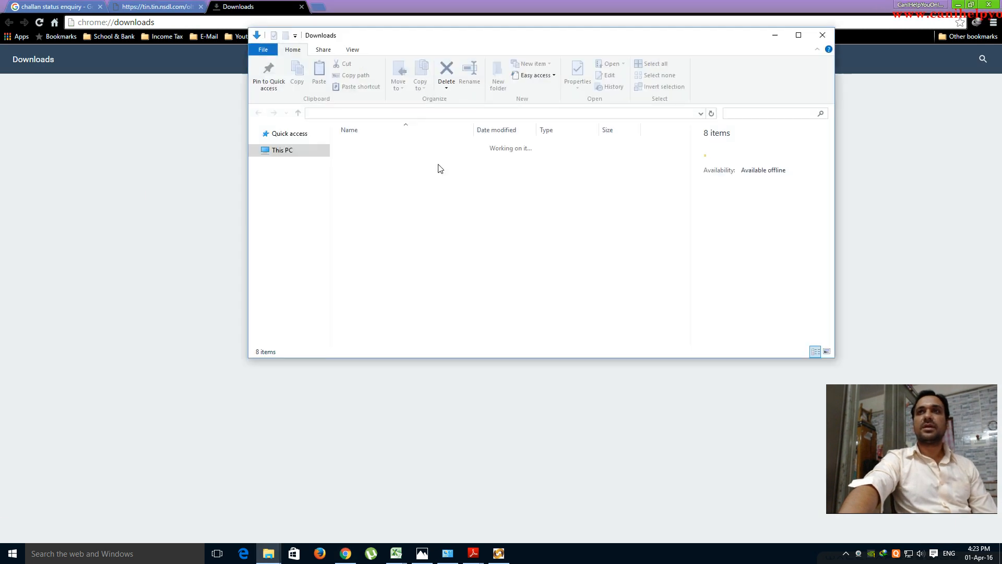
right_click(369, 223)
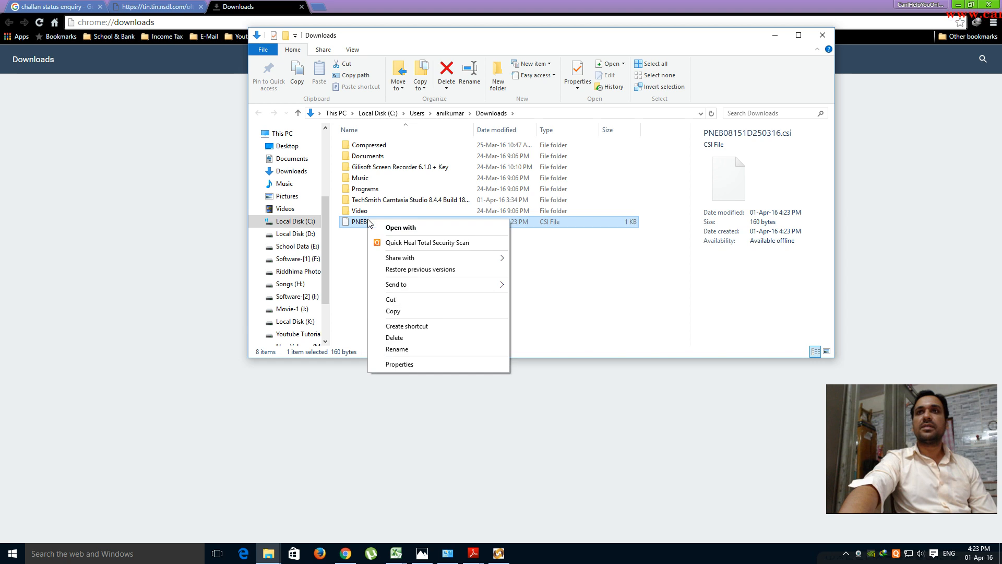
left_click(387, 300)
left_click(775, 35)
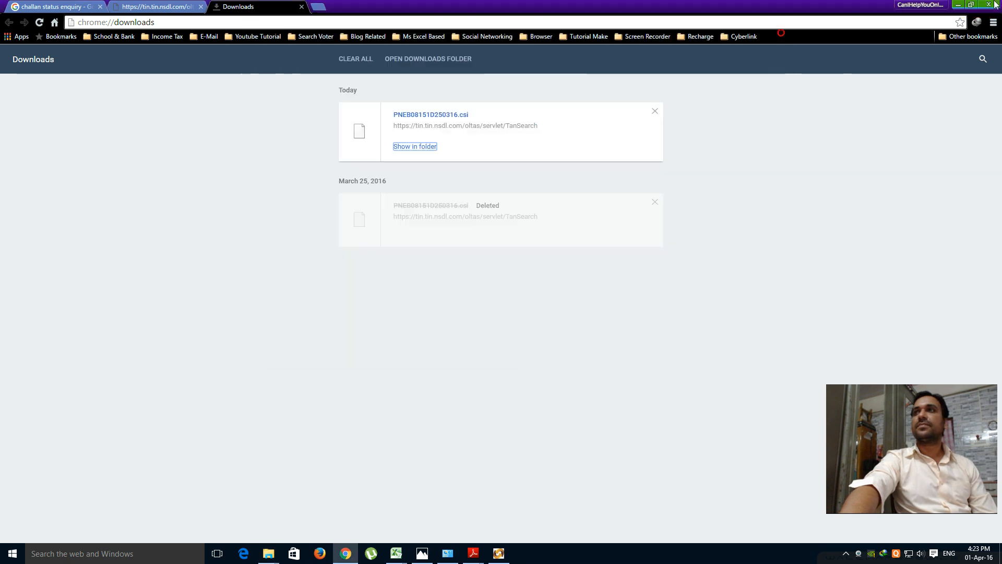
left_click(960, 5)
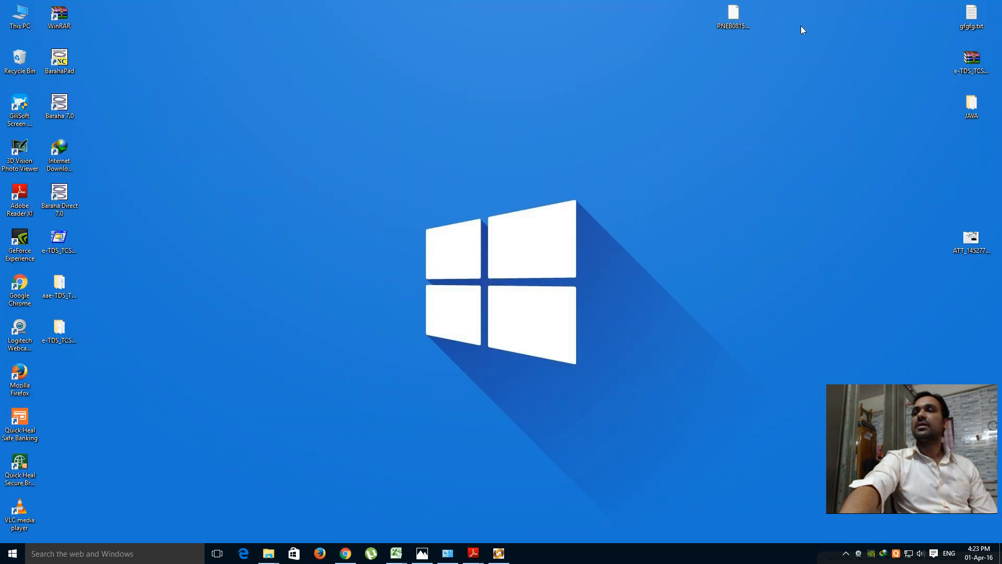
right_click(586, 89)
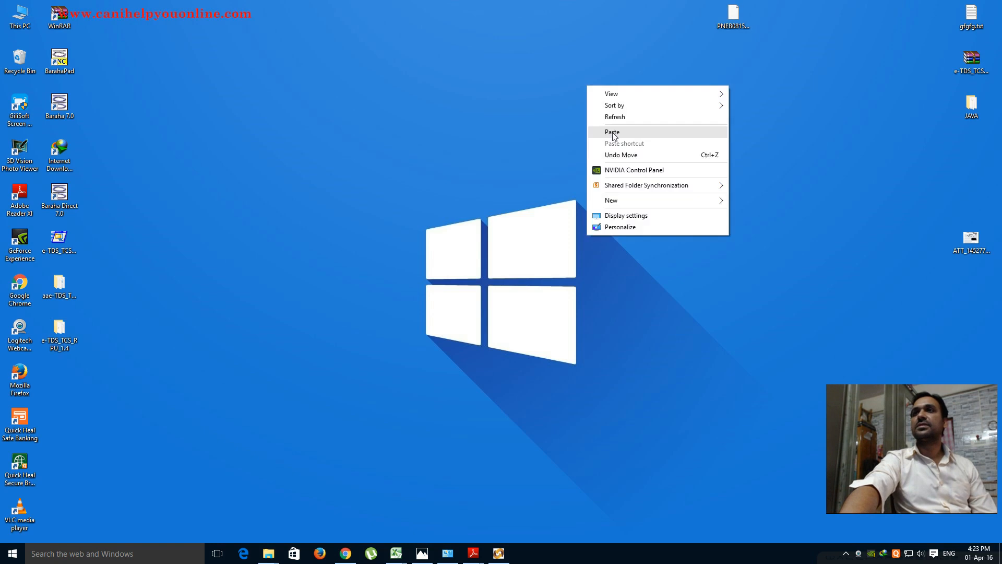
left_click(613, 132)
left_click(459, 205)
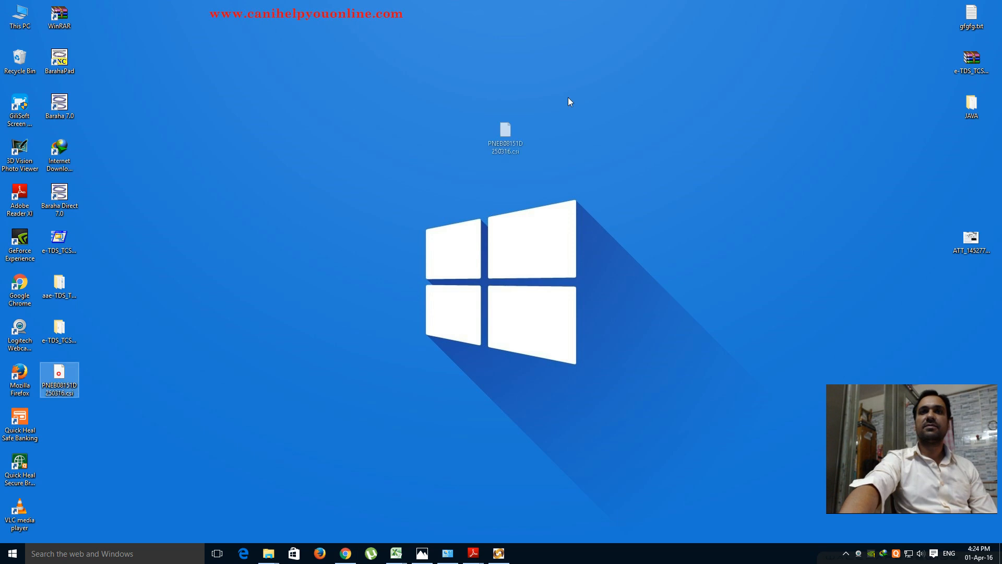
left_click_drag(616, 48, 616, 49)
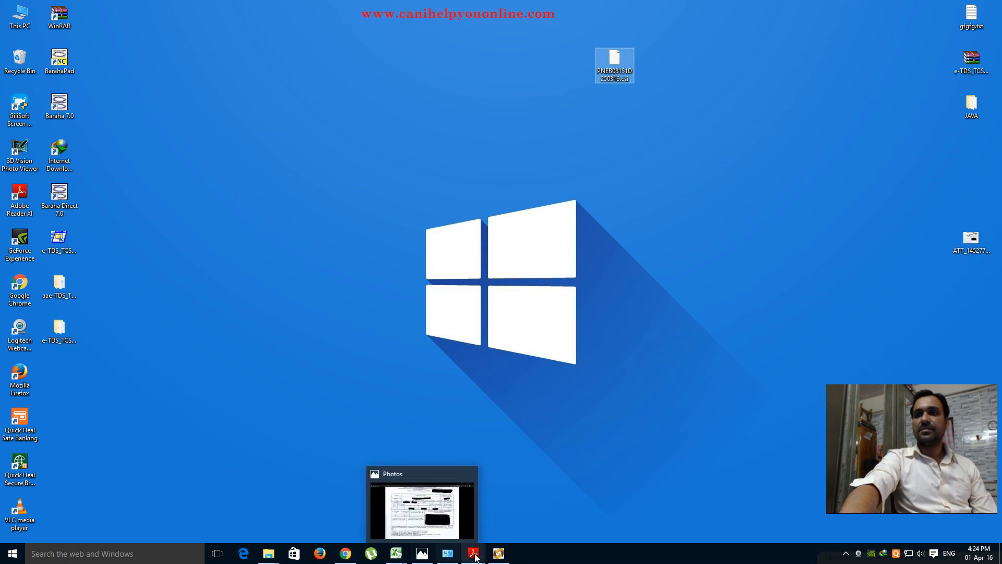
left_click(499, 552)
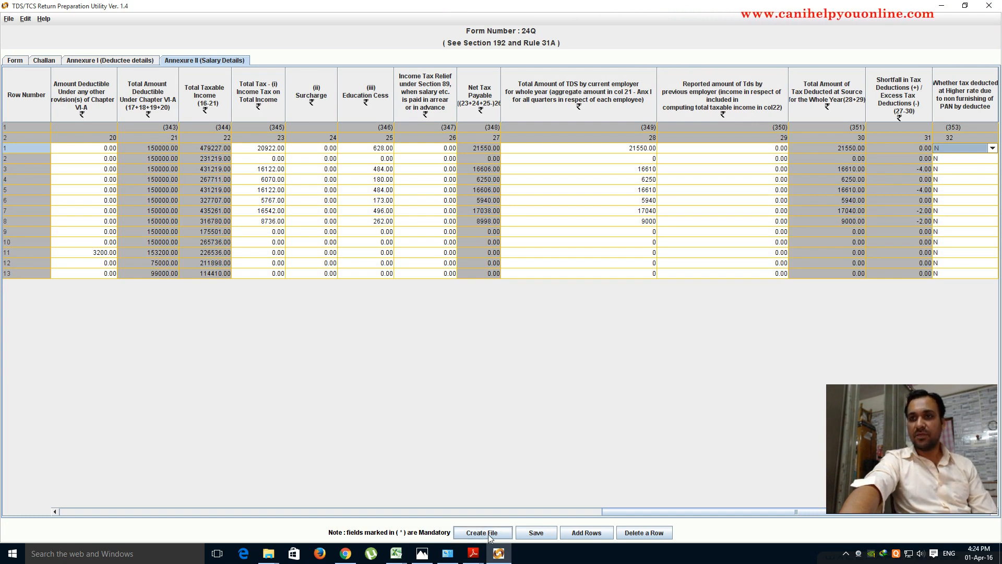
left_click(534, 534)
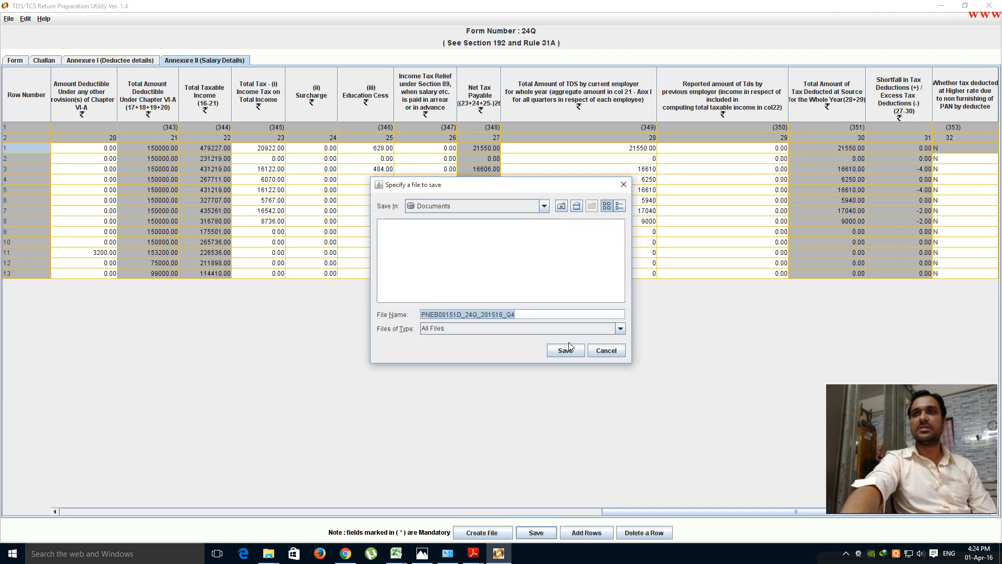
left_click(544, 207)
scroll(547, 229, "up", 2)
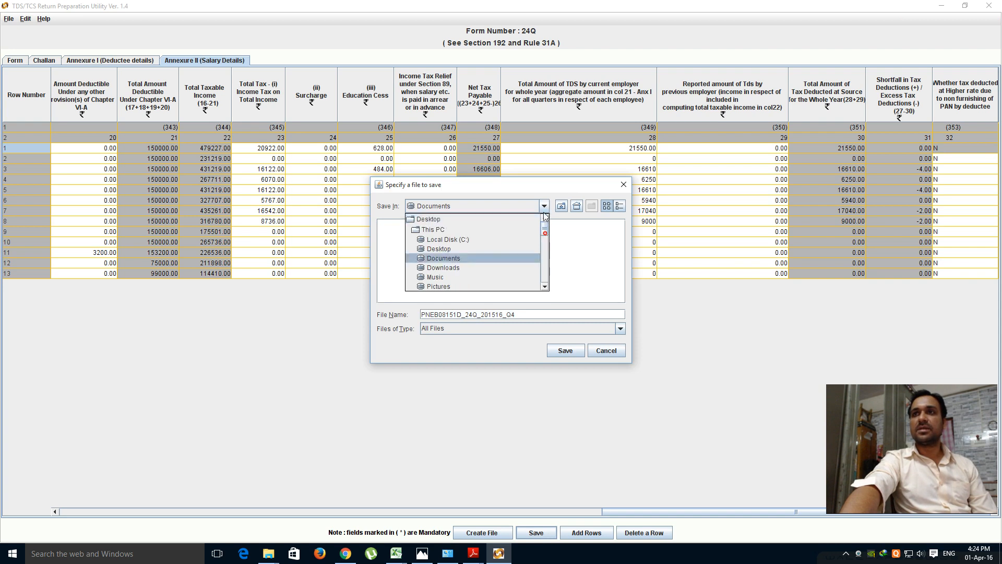
left_click(428, 222)
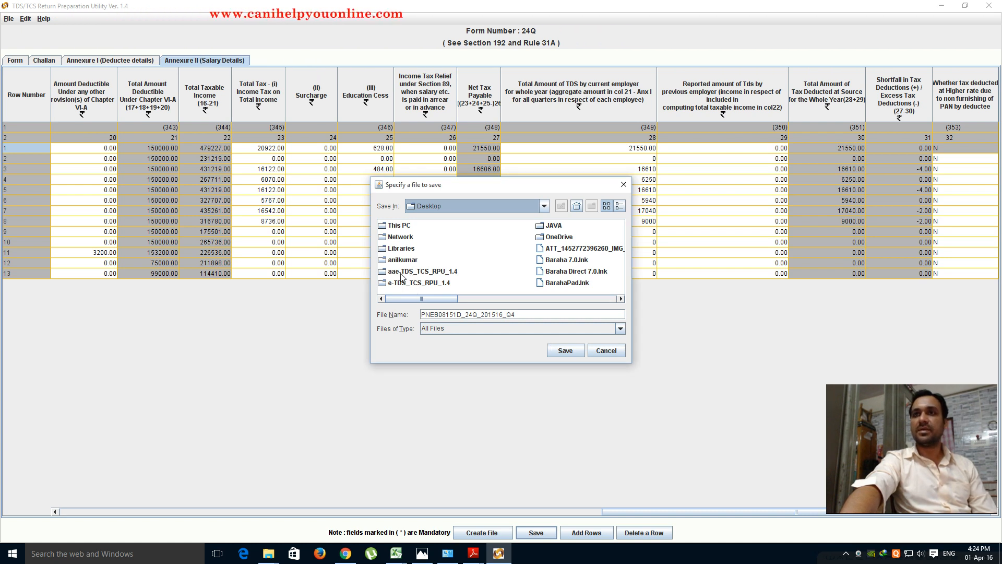
left_click(429, 273)
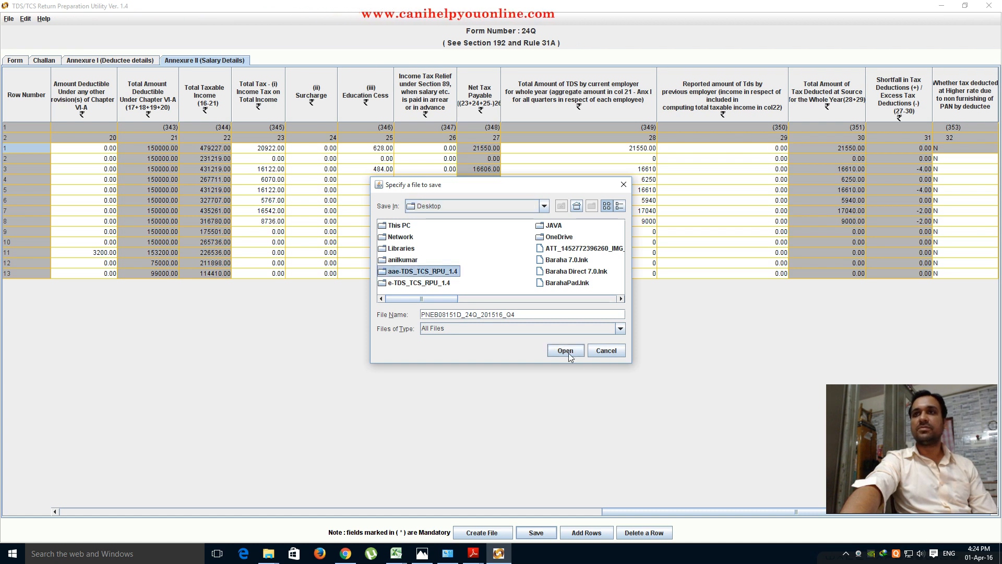
left_click(569, 351)
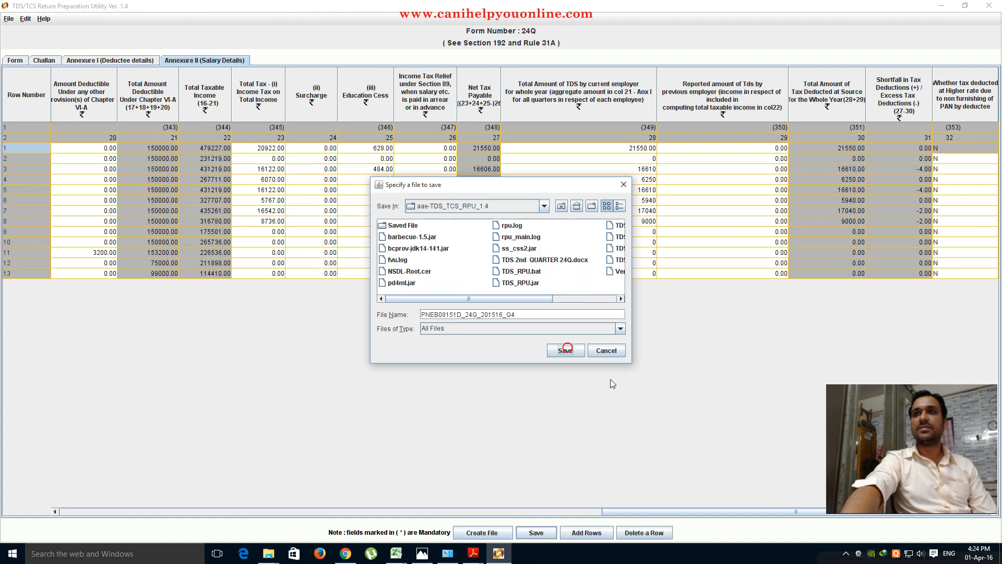
left_click(400, 227)
double_click(400, 228)
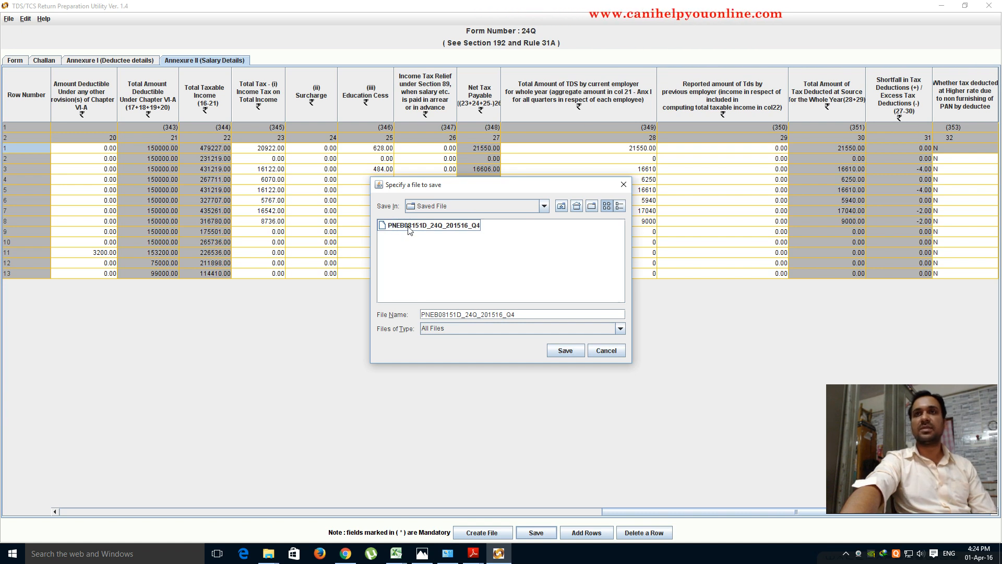
left_click(408, 228)
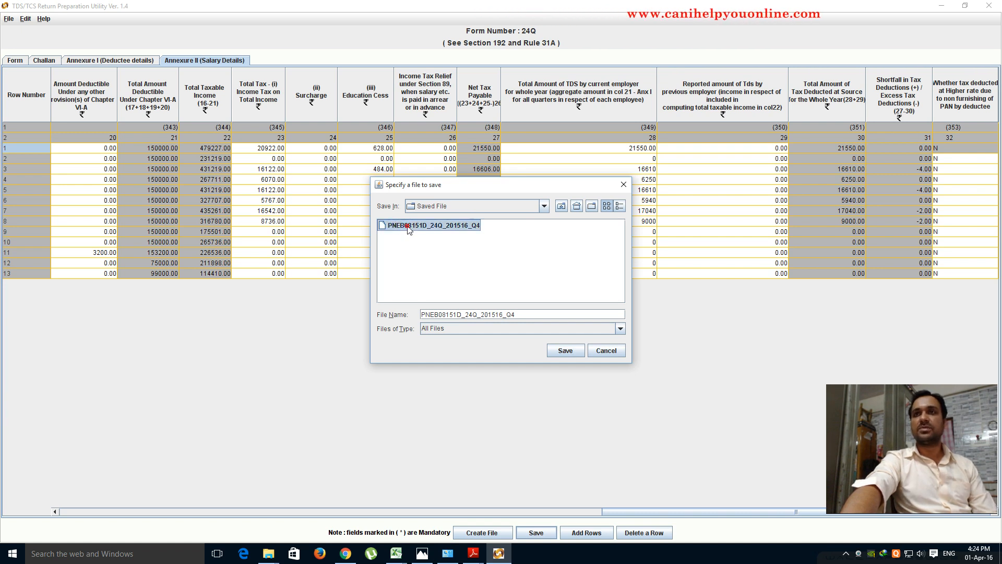
left_click(565, 350)
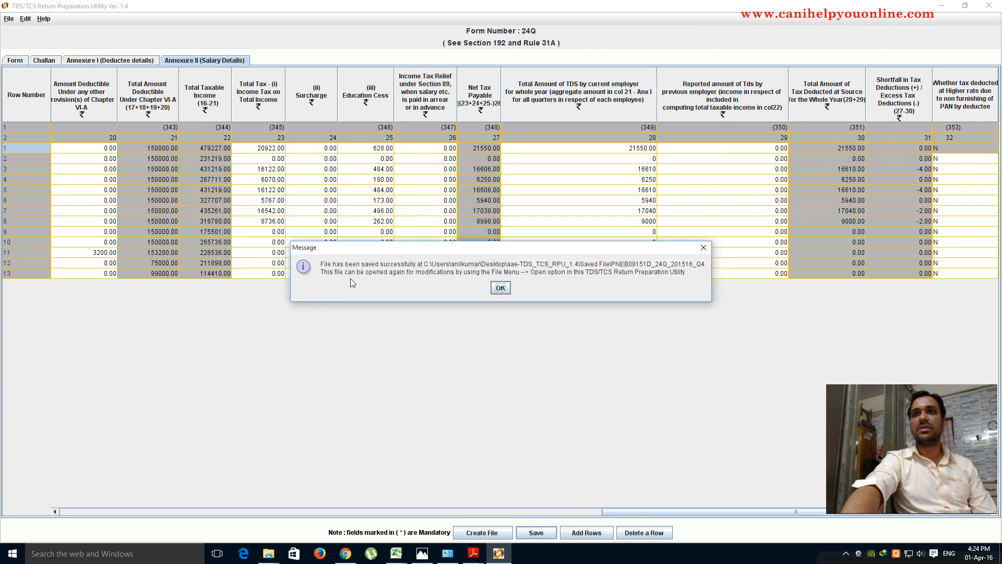
left_click(500, 288)
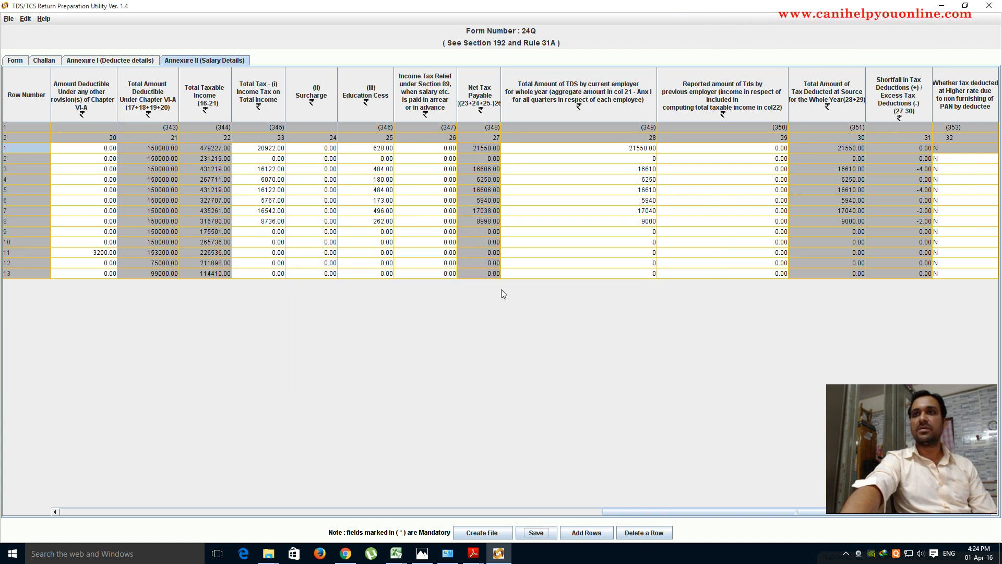
- In the file-creation dialog, choose the Desktop challan .csi file as the challan input file
left_click(480, 531)
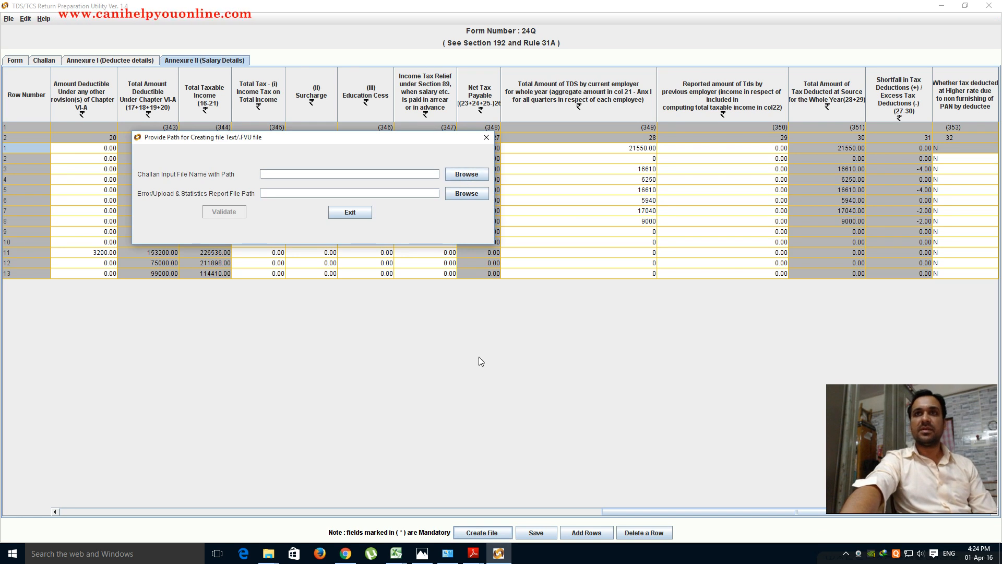
left_click(485, 137)
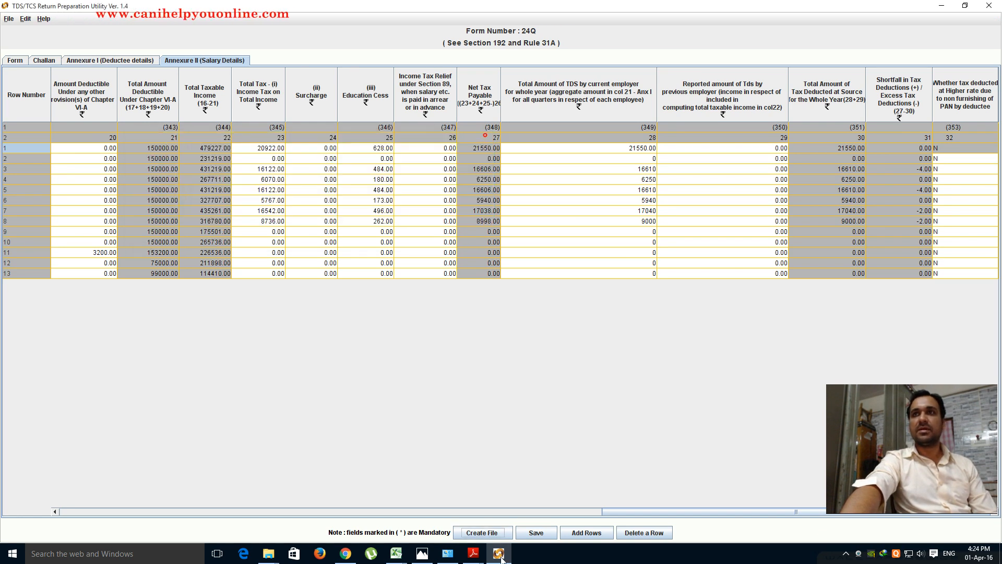
left_click(478, 533)
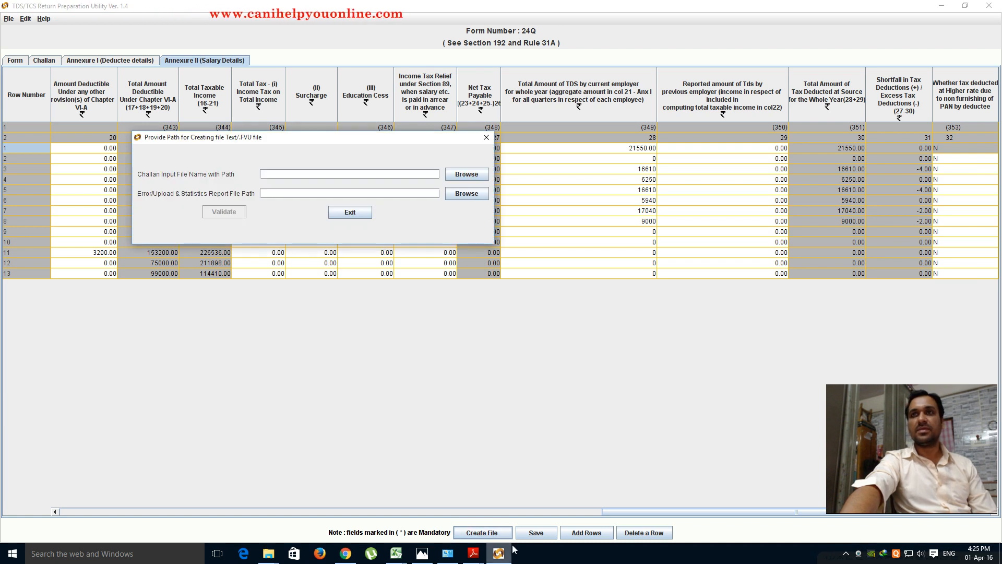
left_click(462, 177)
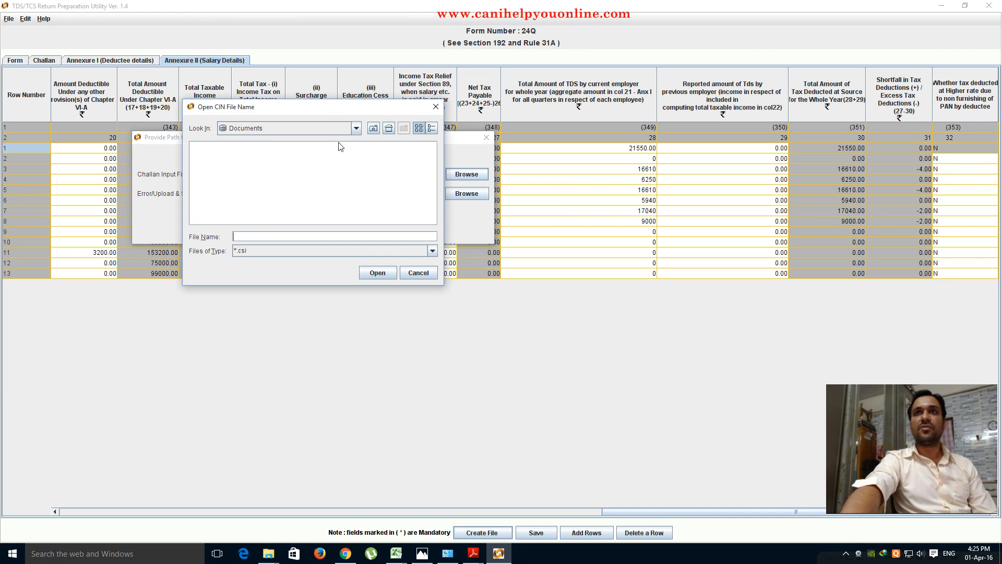
left_click_drag(331, 114, 361, 263)
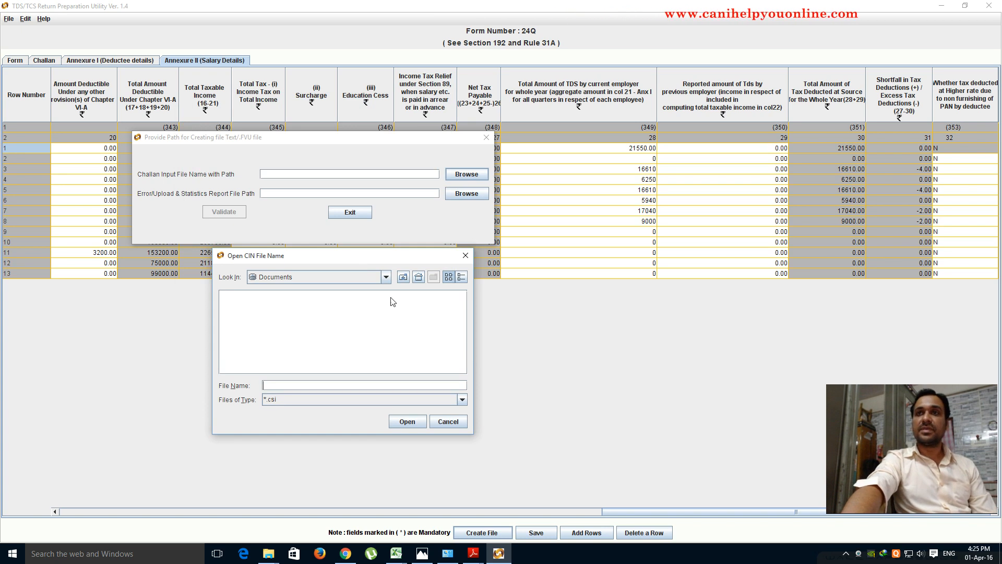
left_click(385, 277)
scroll(389, 305, "up", 2)
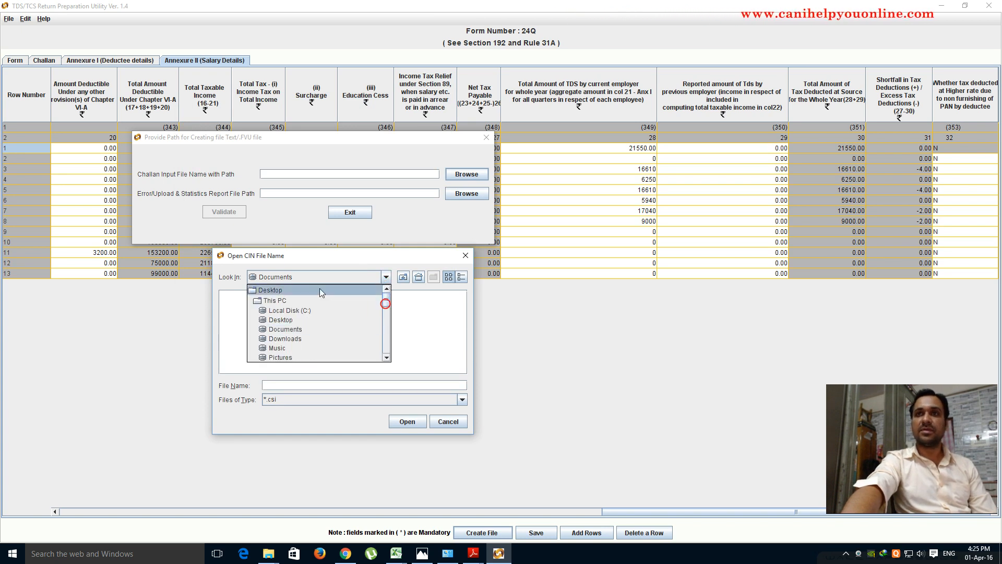
left_click(277, 291)
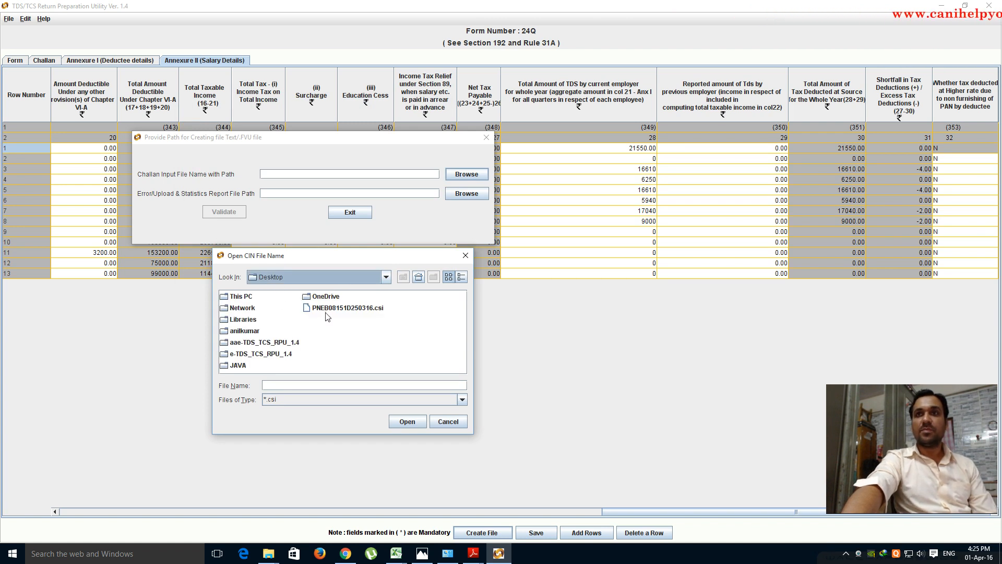
left_click(378, 309)
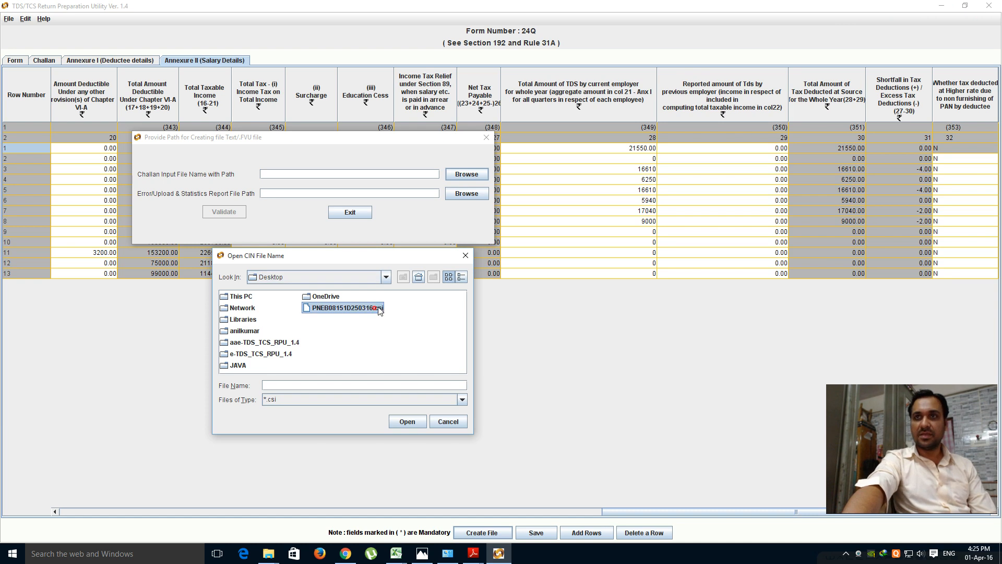
left_click(406, 421)
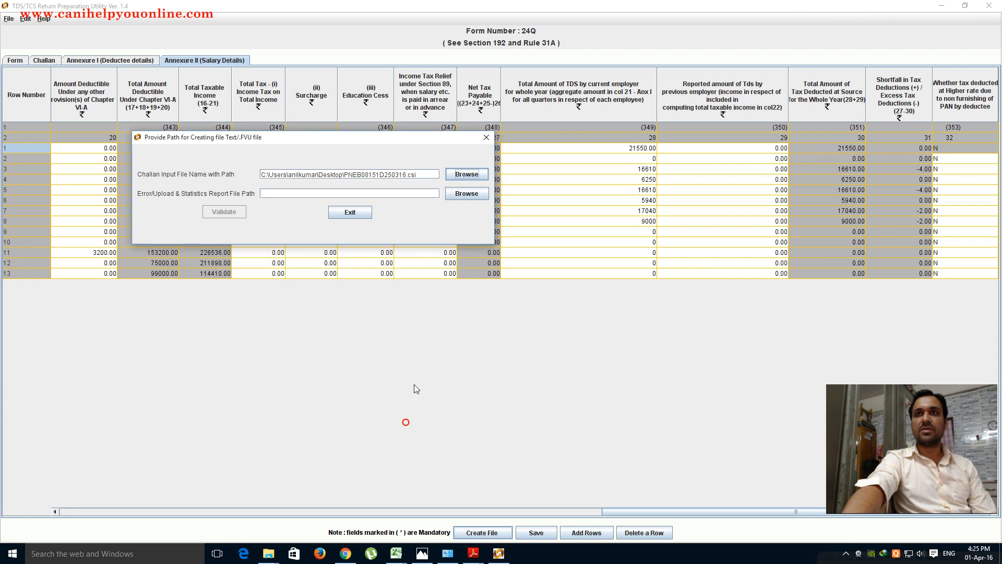
- Create a new folder named '24Q Data' inside Saved File for the report
left_click(462, 194)
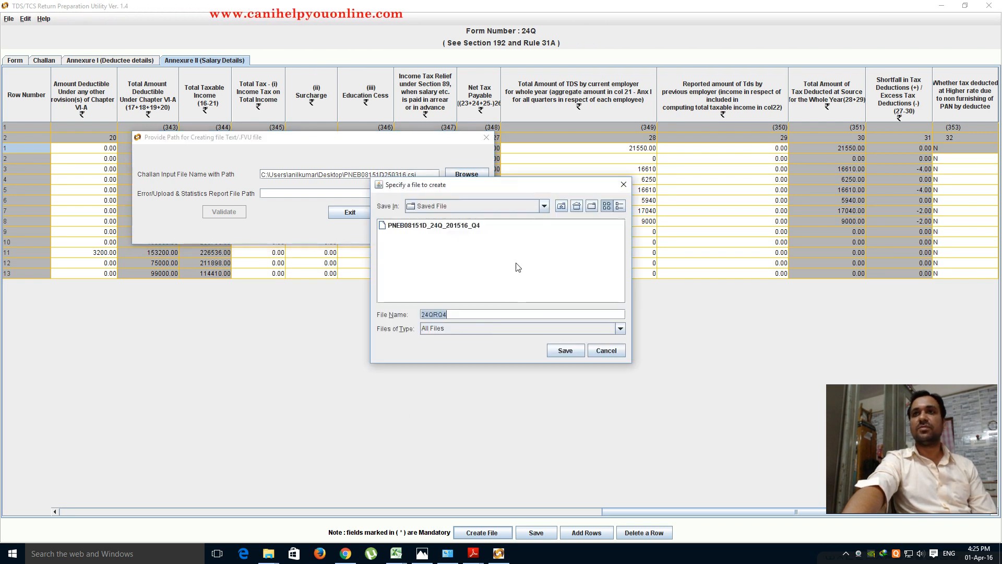
right_click(446, 267)
mouse_move(452, 272)
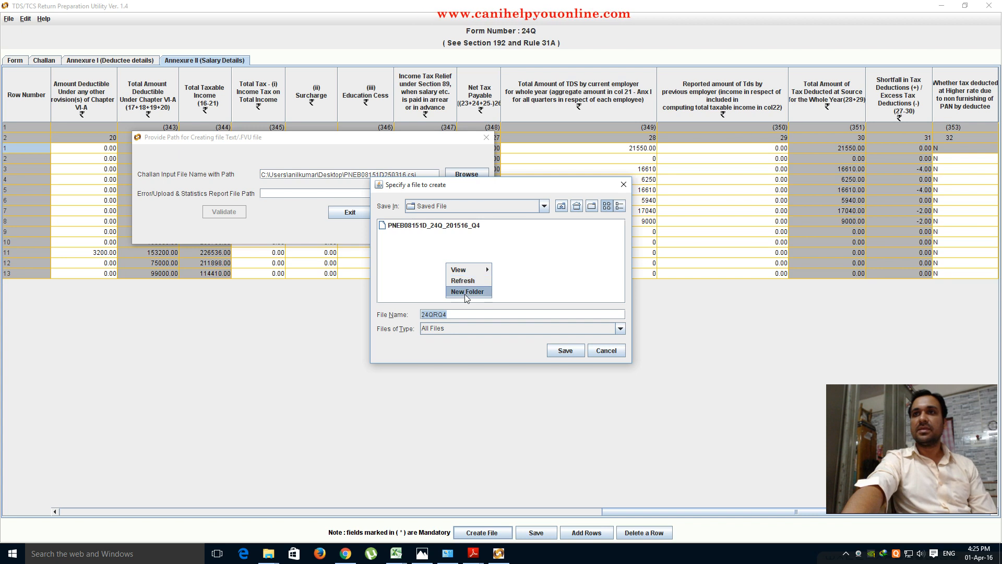
left_click(465, 292)
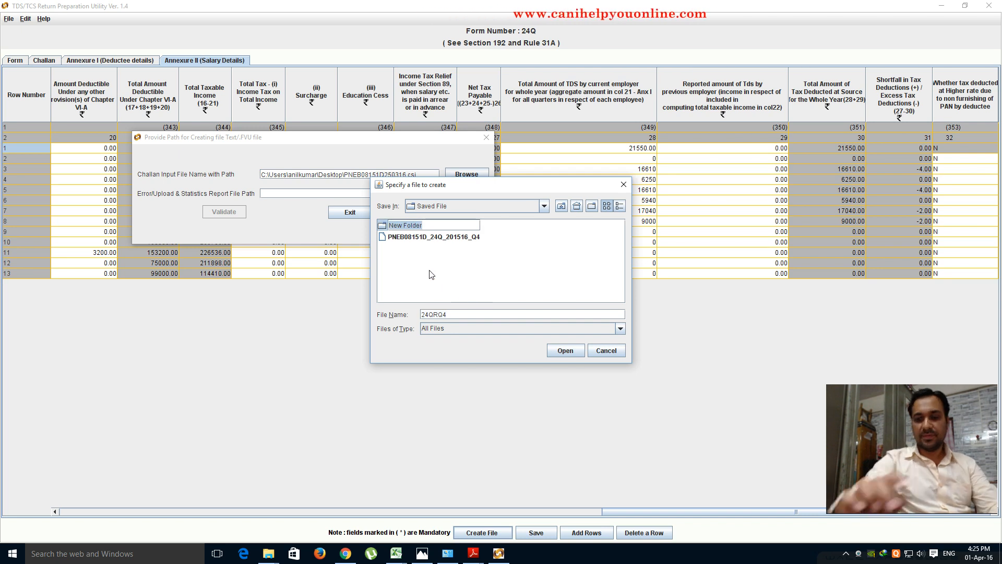
type("4Q")
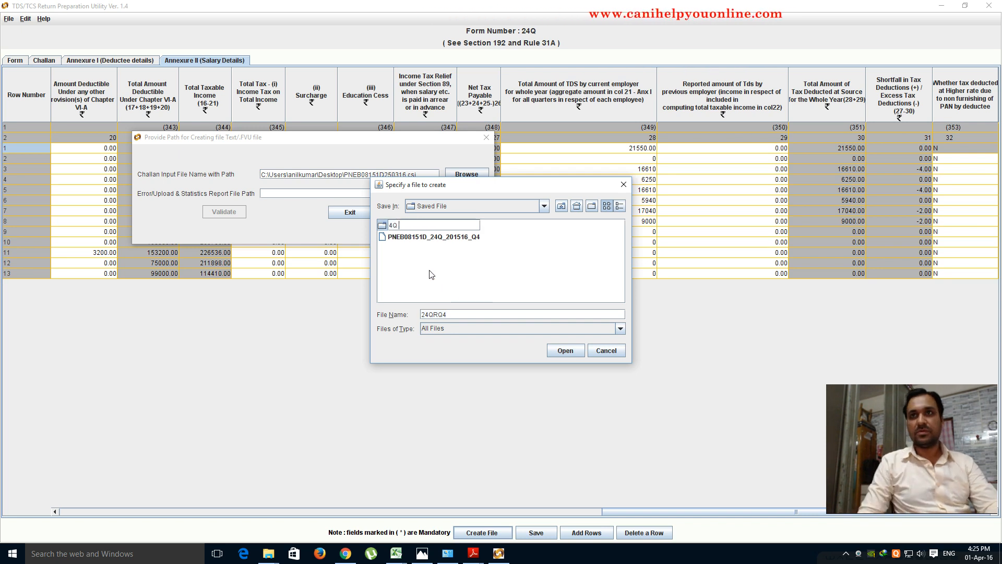
key("BackSpace")
key("BackSpace")
type("24")
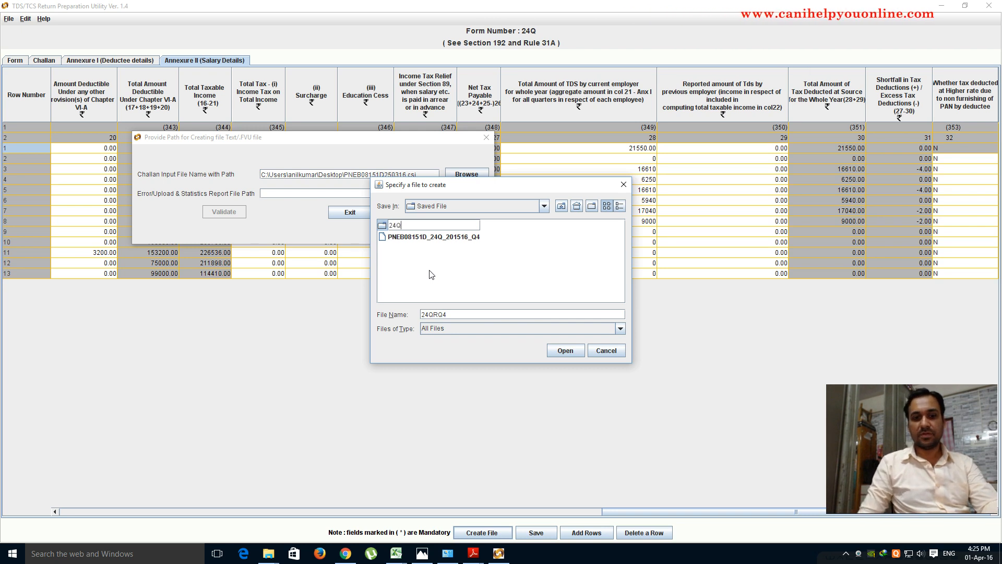
type("Q Data")
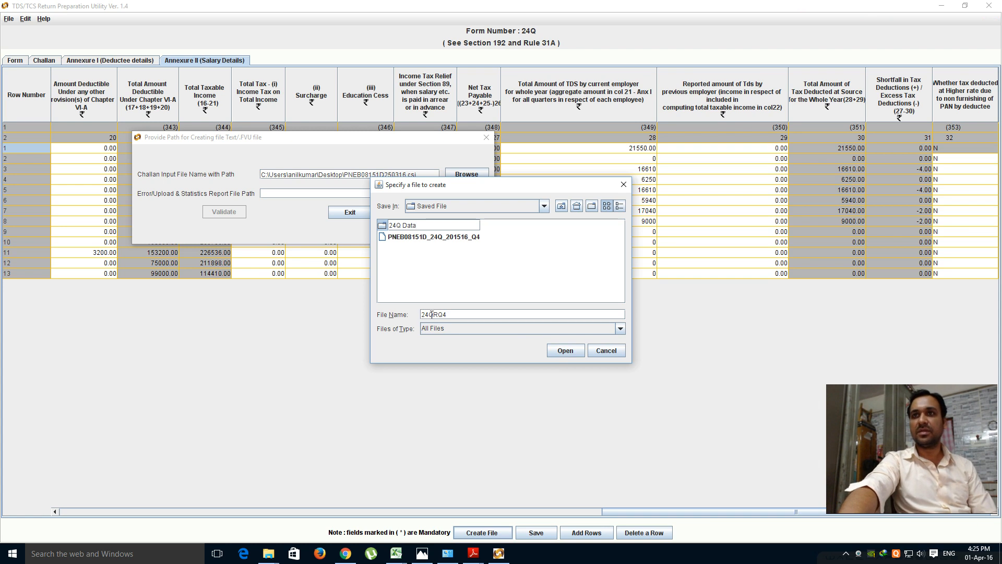
- Set the error/statistics report path to 24Q Data\24QRQ4
left_click(565, 351)
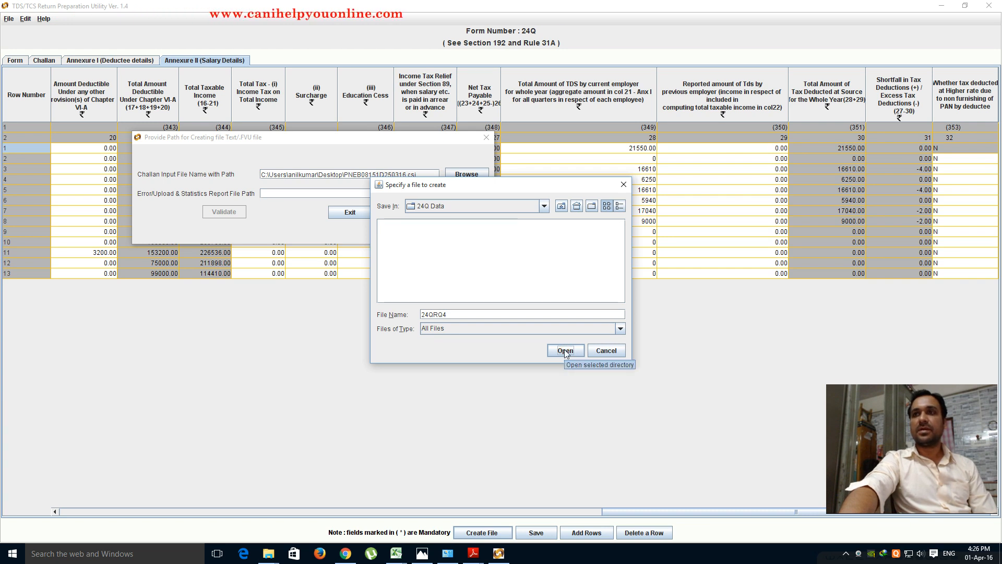
left_click(564, 350)
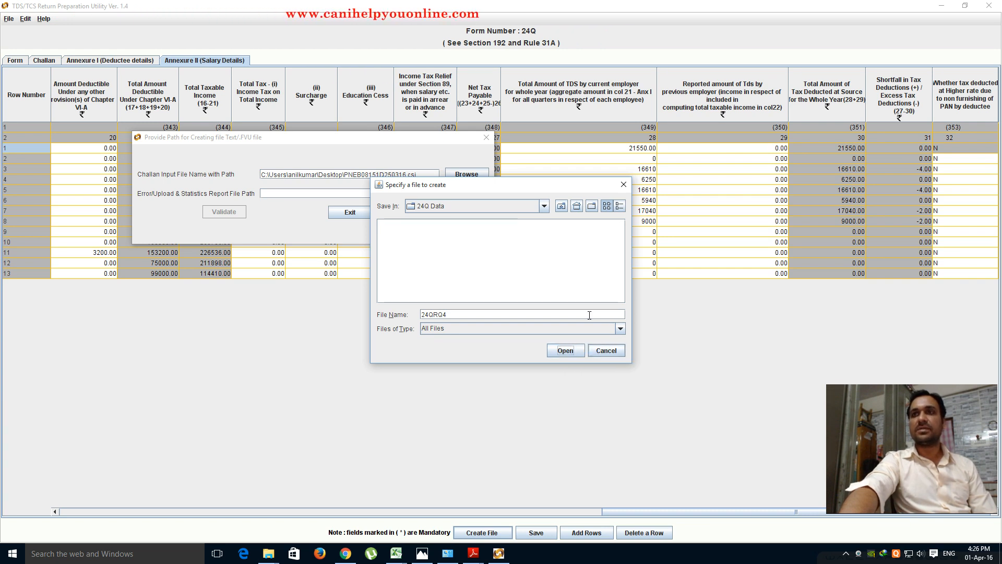
left_click(544, 207)
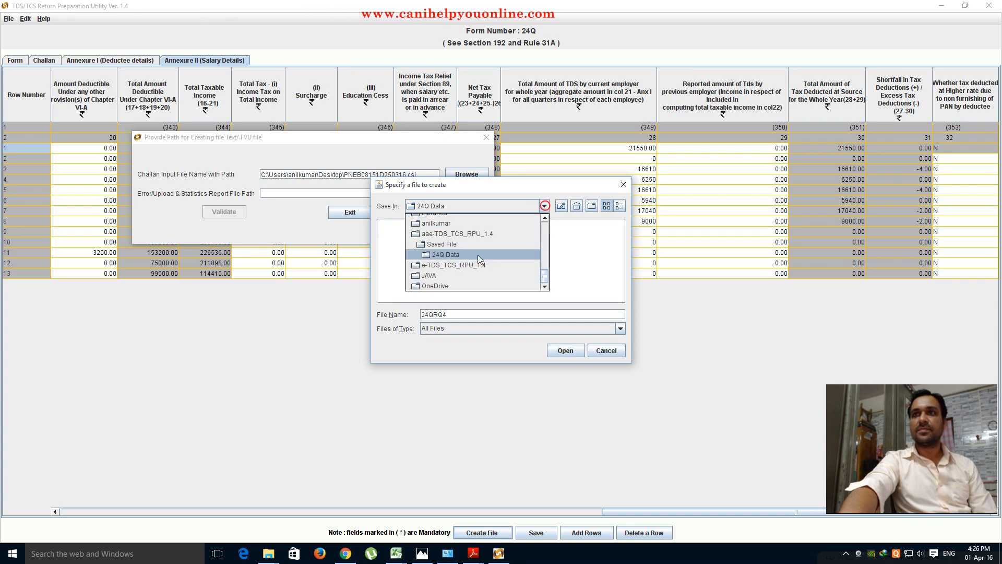
left_click(441, 255)
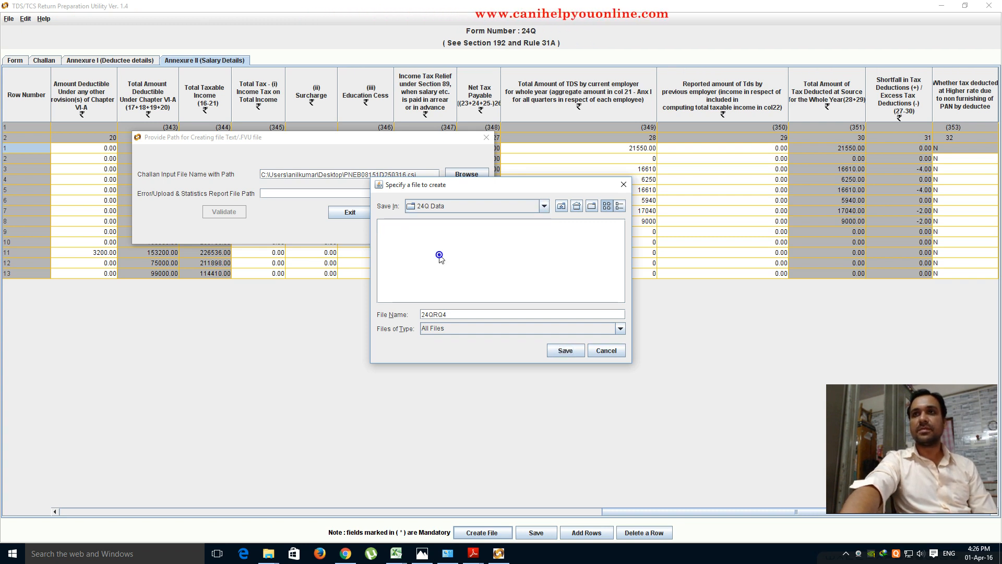
left_click(565, 351)
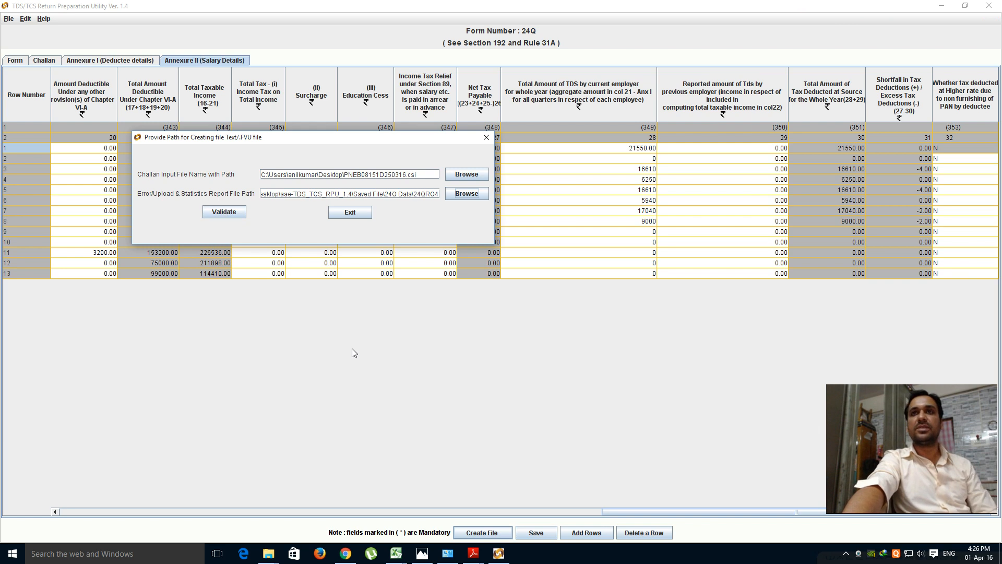
- Validate the return and acknowledge the success and status-check messages
left_click(220, 211)
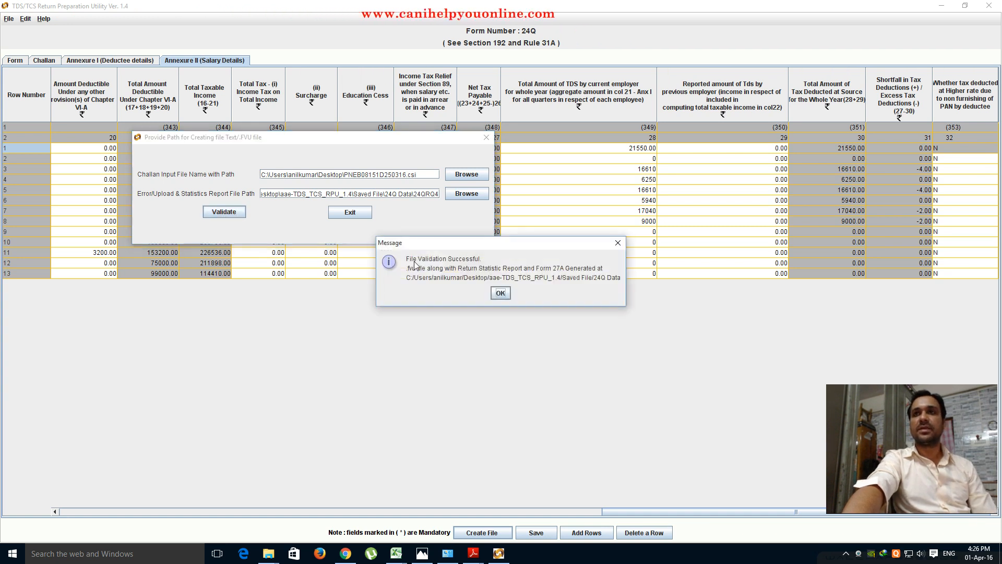
left_click(500, 293)
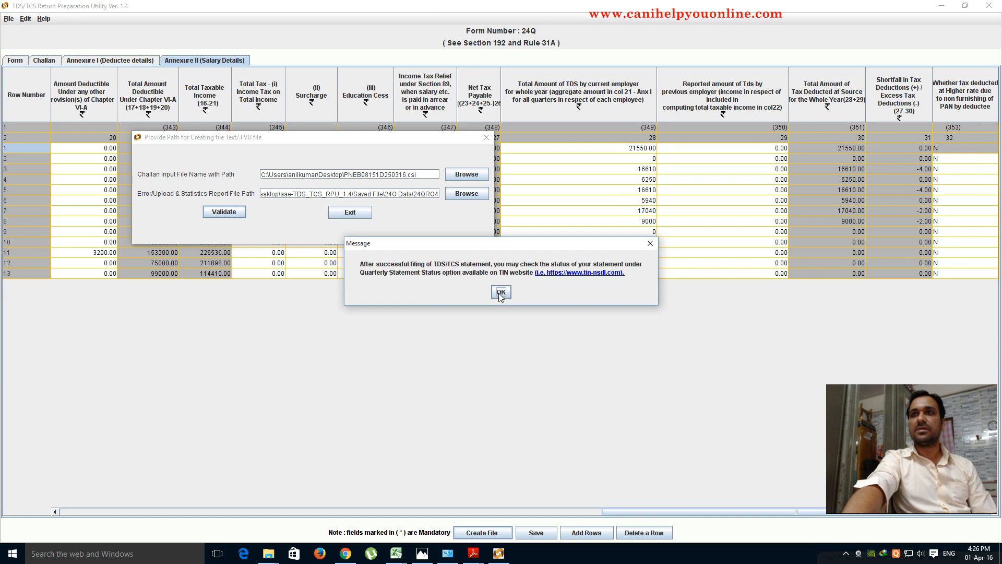
left_click(499, 293)
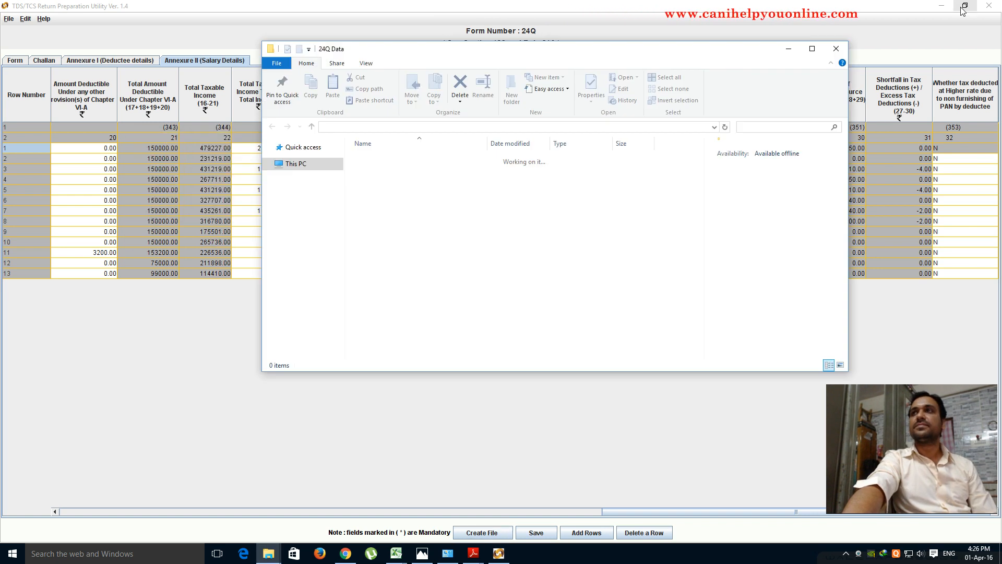
- Navigate to aae-TDS_TCS_RPU_1.4\Saved File\24Q Data and open the Form 27A PDF
left_click(836, 49)
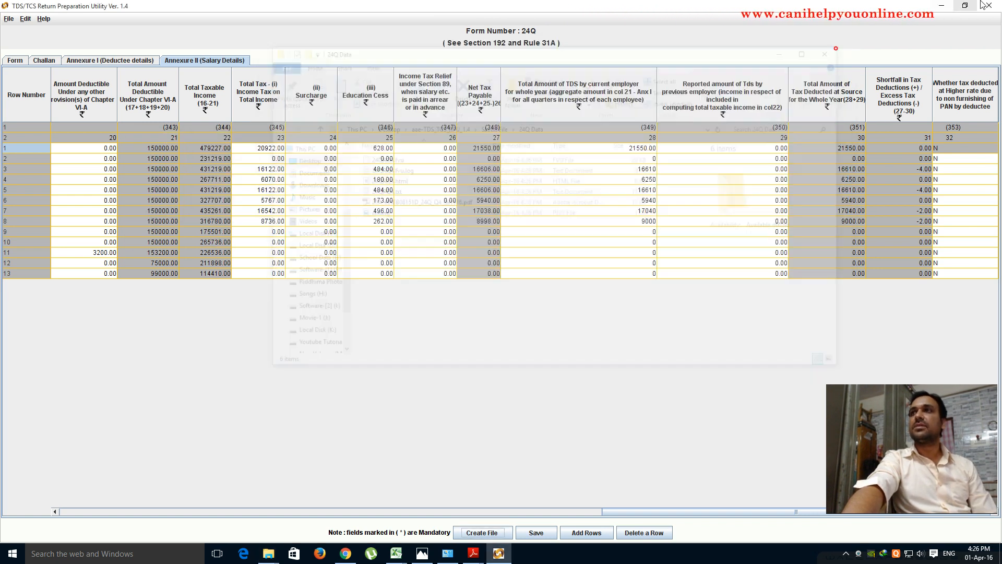
left_click(941, 7)
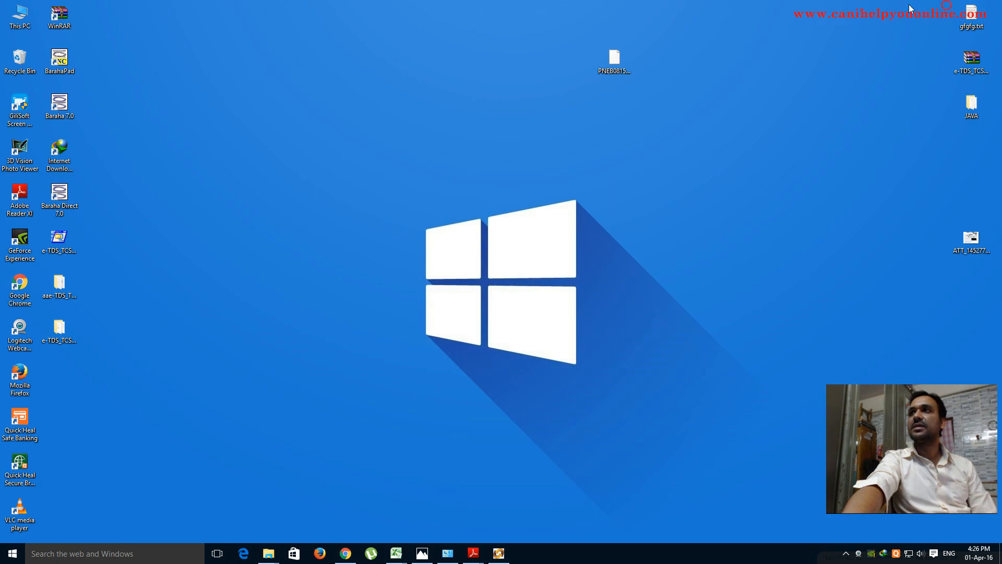
left_click(257, 335)
double_click(60, 284)
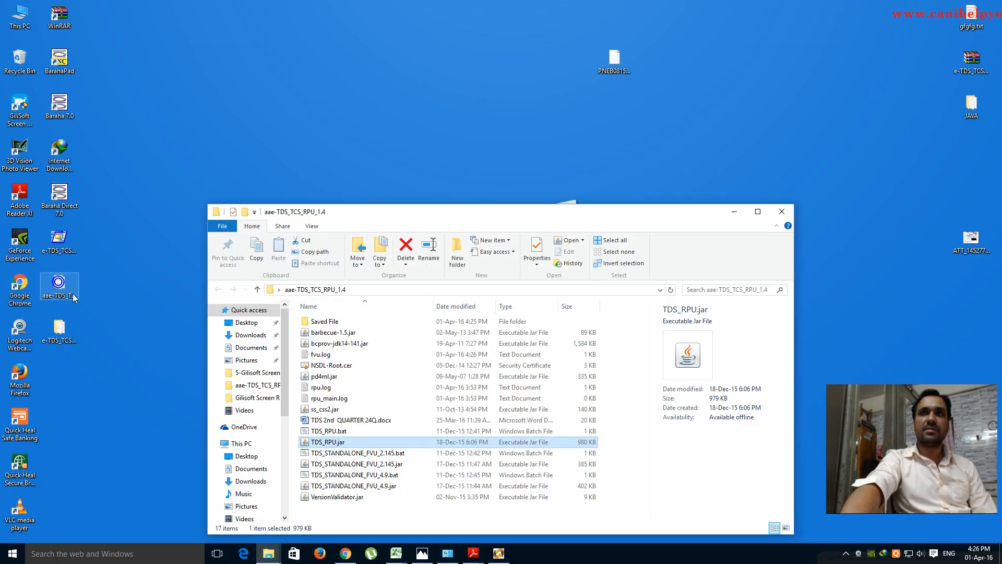
left_click(757, 208)
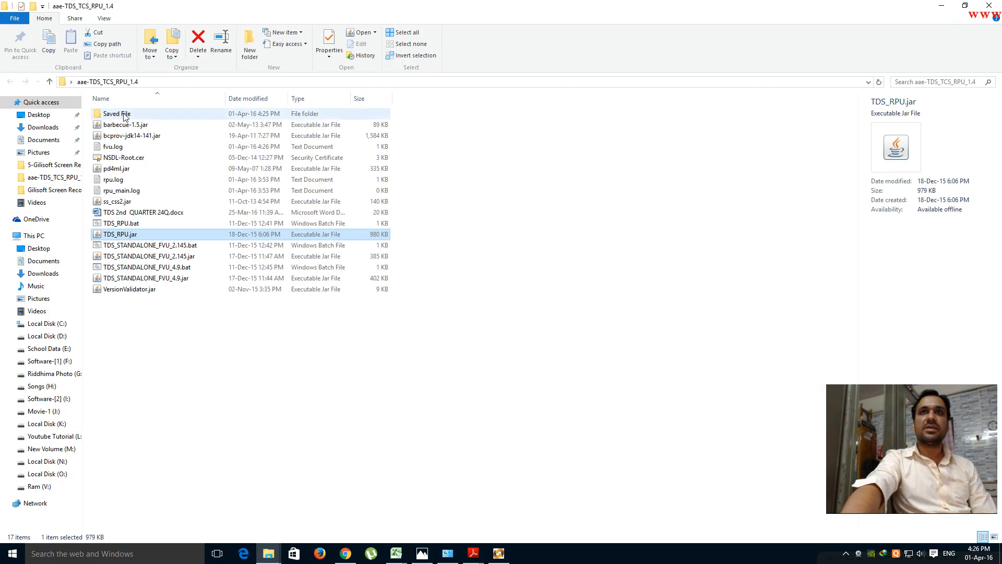
double_click(114, 115)
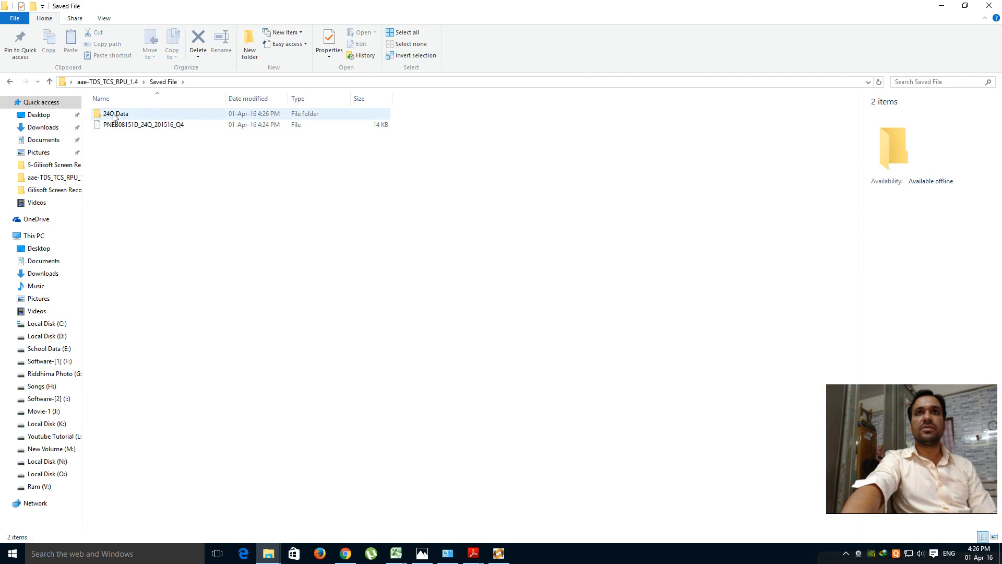
double_click(115, 115)
left_click(126, 215)
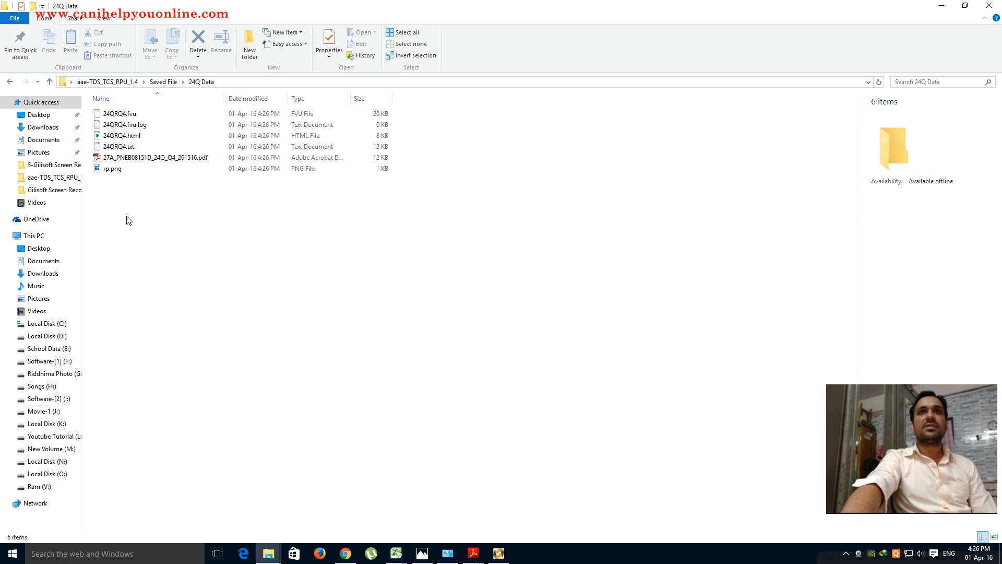
left_click(114, 162)
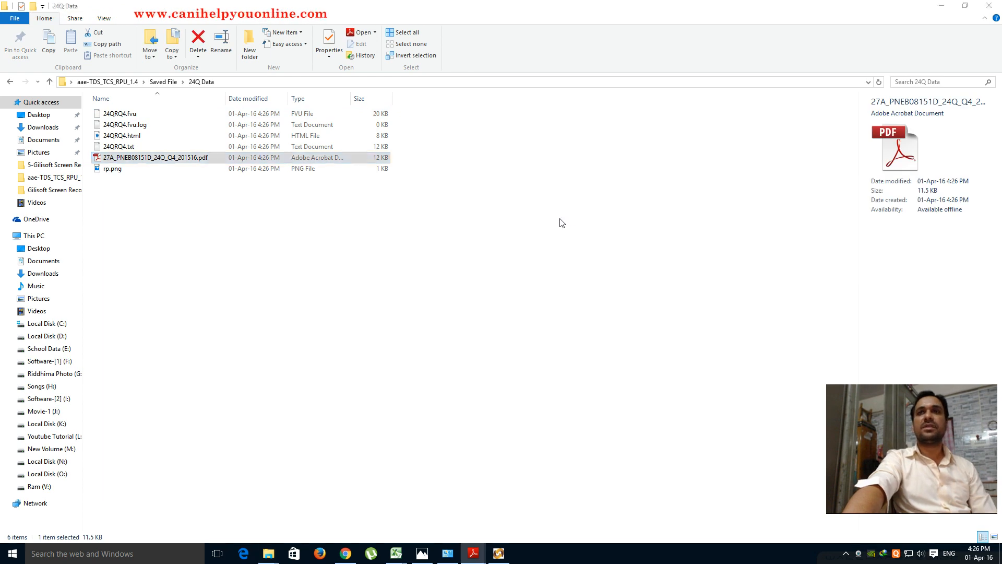
key("Return")
scroll(702, 465, "down", 4)
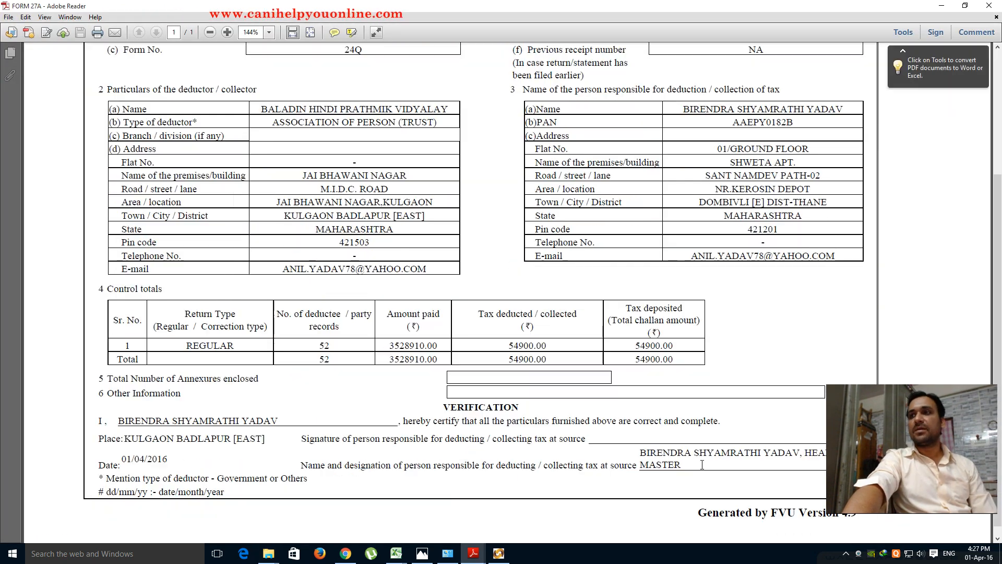
- Point out the certification wording in Form 27A's verification, then minimise Adobe Reader
left_click_drag(655, 436, 724, 438)
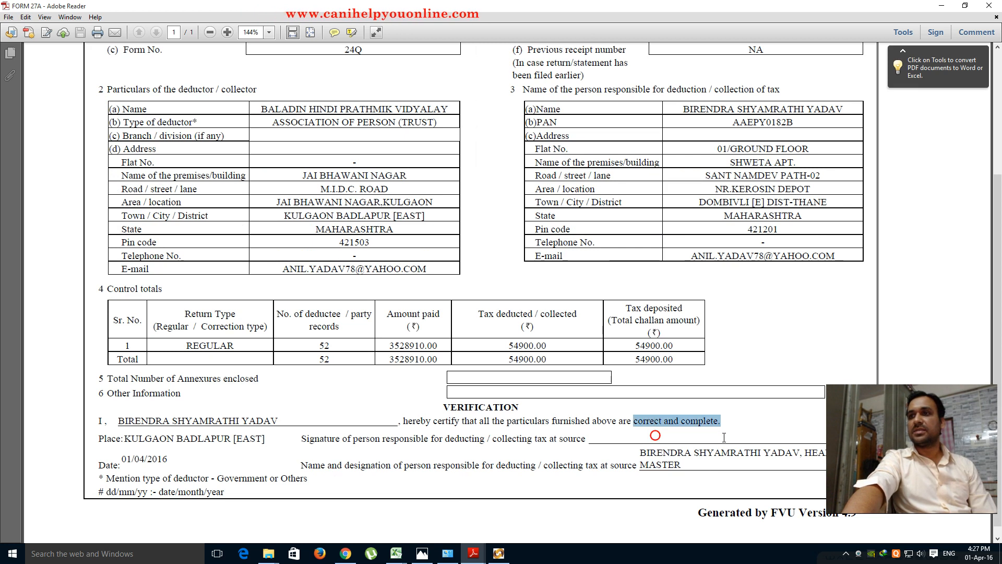
left_click(724, 438)
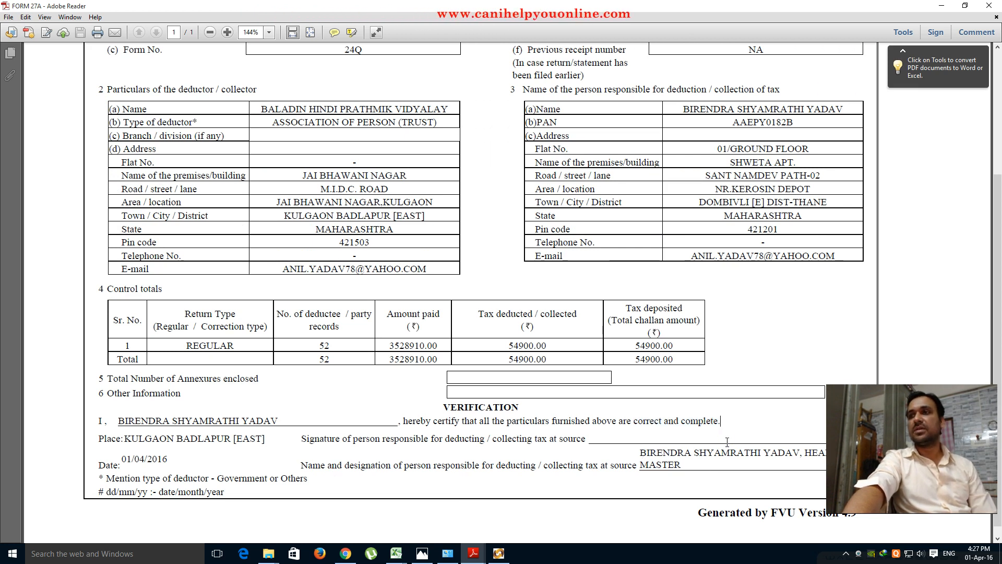
left_click(943, 6)
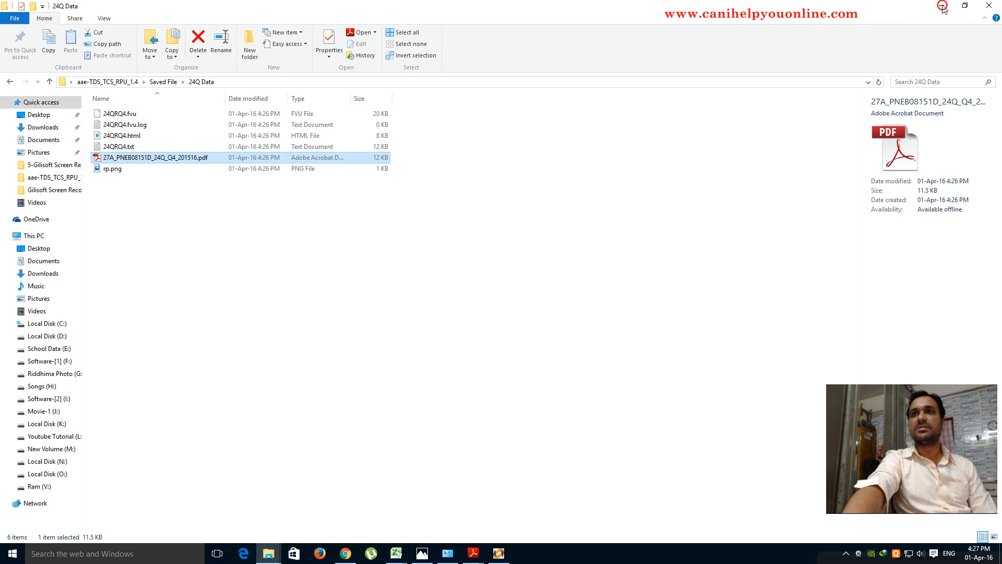
- Open the 24QRQ4.html statistics report with Google Chrome
left_click(115, 136)
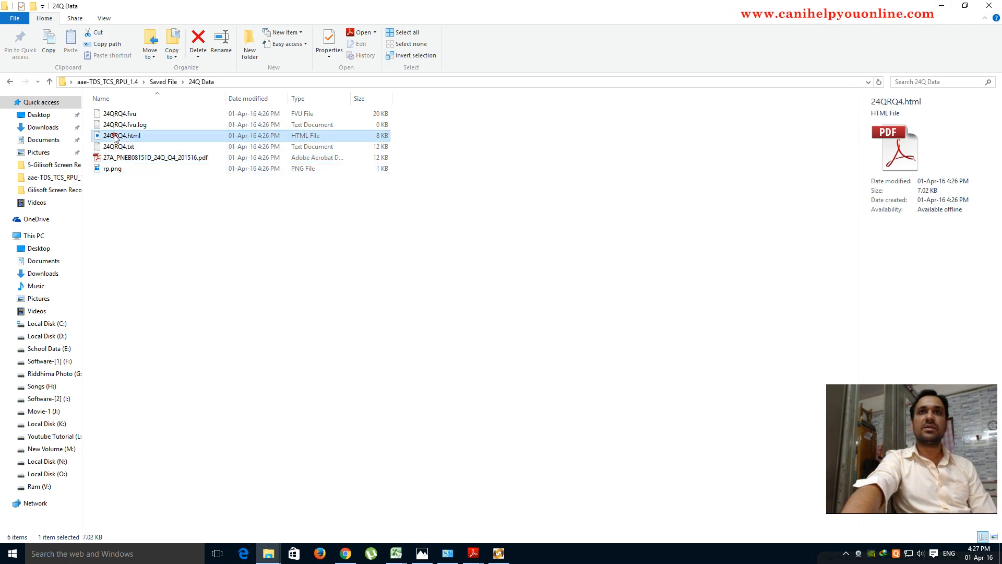
double_click(114, 136)
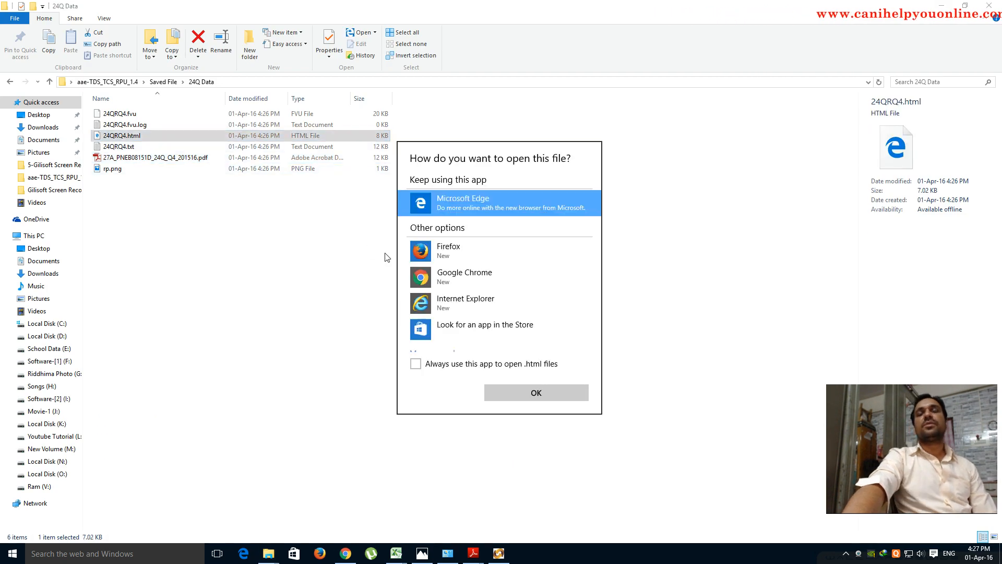
left_click(449, 282)
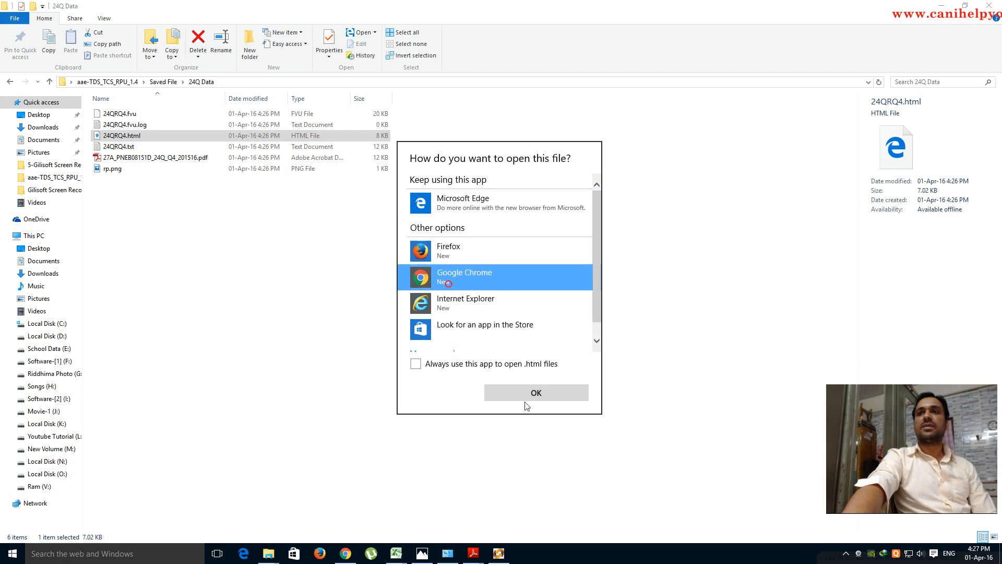
left_click(536, 392)
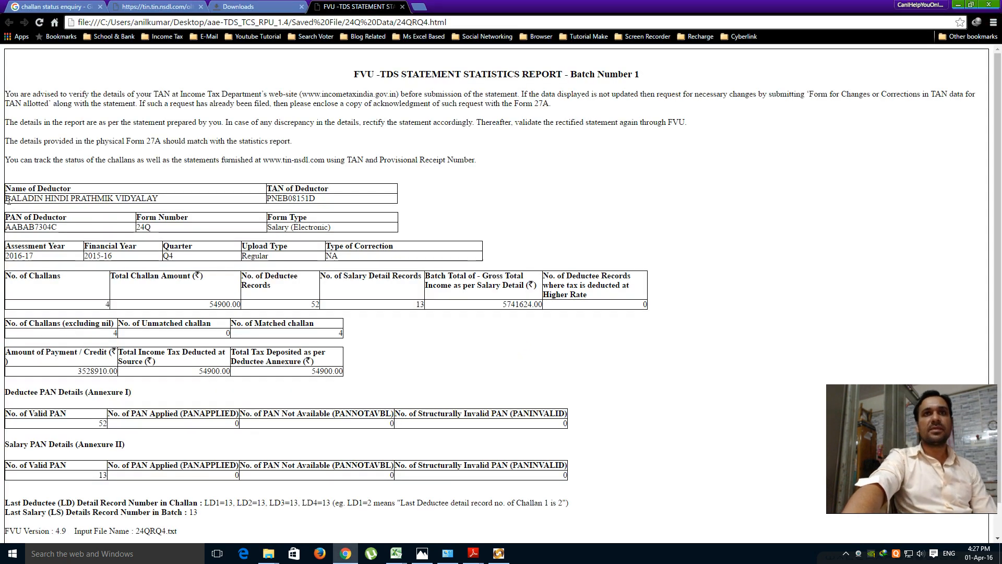
- Highlight the deductor name, TAN, form number 24Q and 4 challans, then close the report tab
left_click_drag(8, 198, 158, 199)
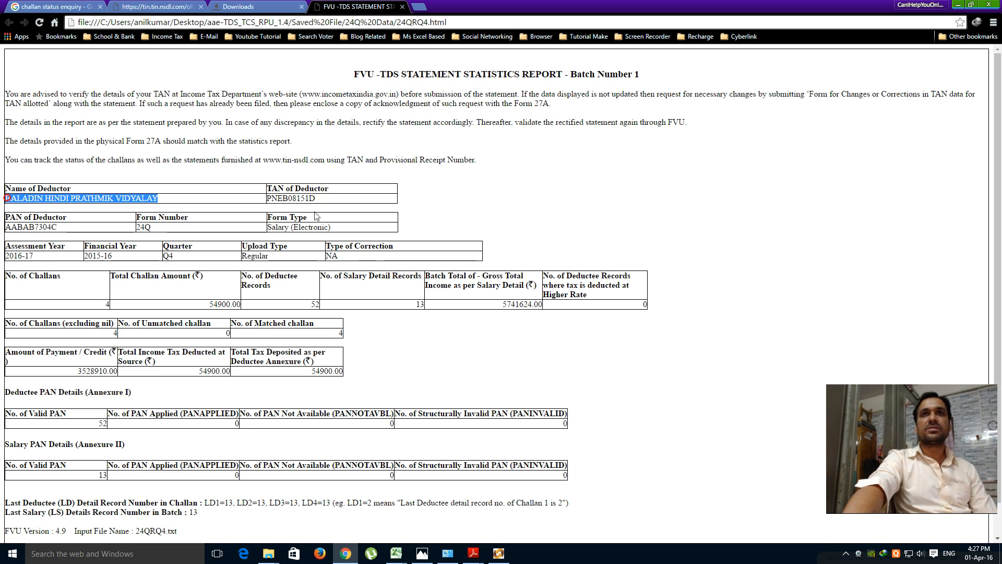
left_click_drag(269, 197, 369, 205)
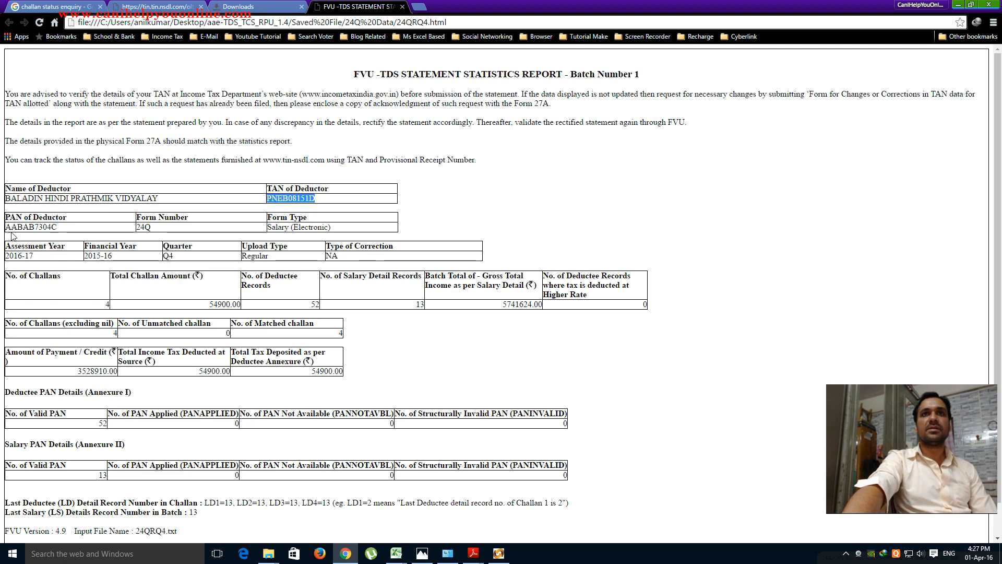
left_click_drag(6, 227, 142, 228)
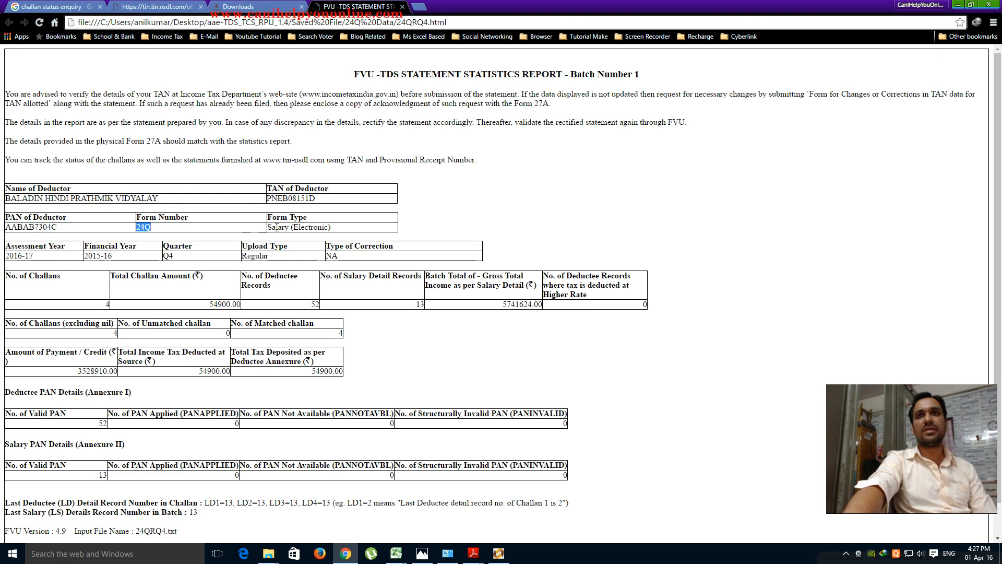
scroll(313, 240, "down", 1)
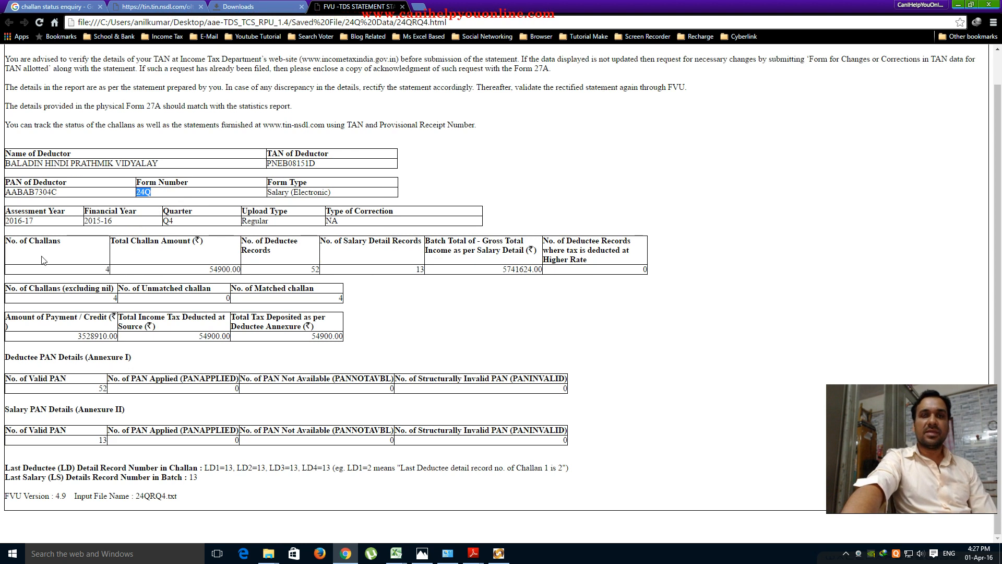
left_click_drag(105, 268, 114, 268)
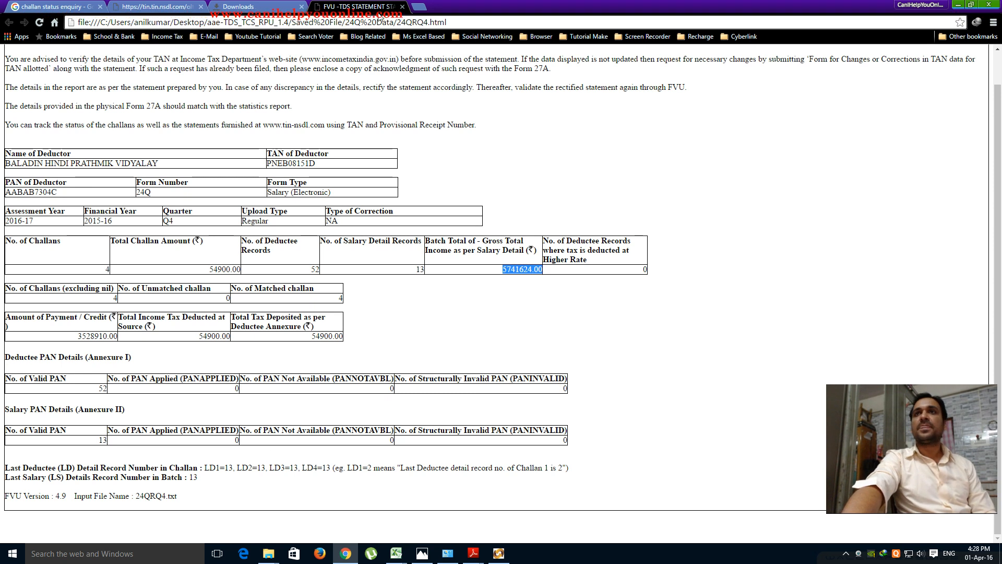
left_click(402, 7)
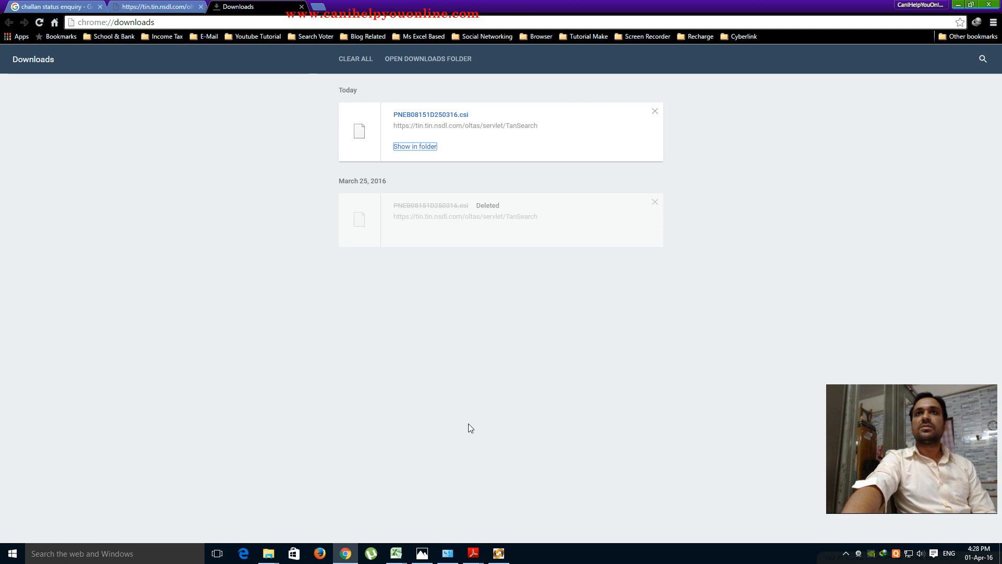
- Minimize Chrome to bring back the 24Q Data folder
left_click(958, 4)
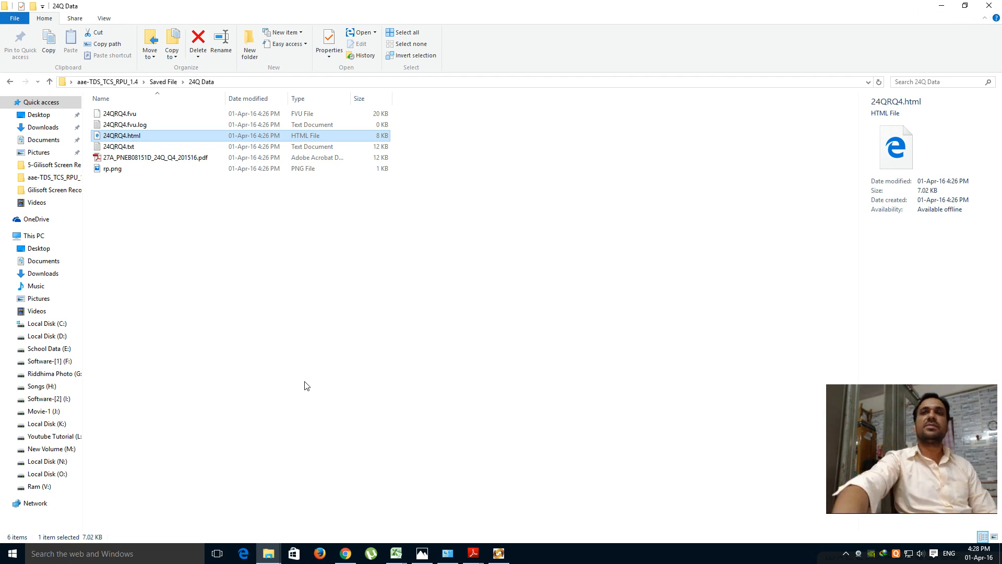
- Glance at the earlier Q3 24Q receipt in Photos, then hide all windows to show the desktop
left_click(419, 560)
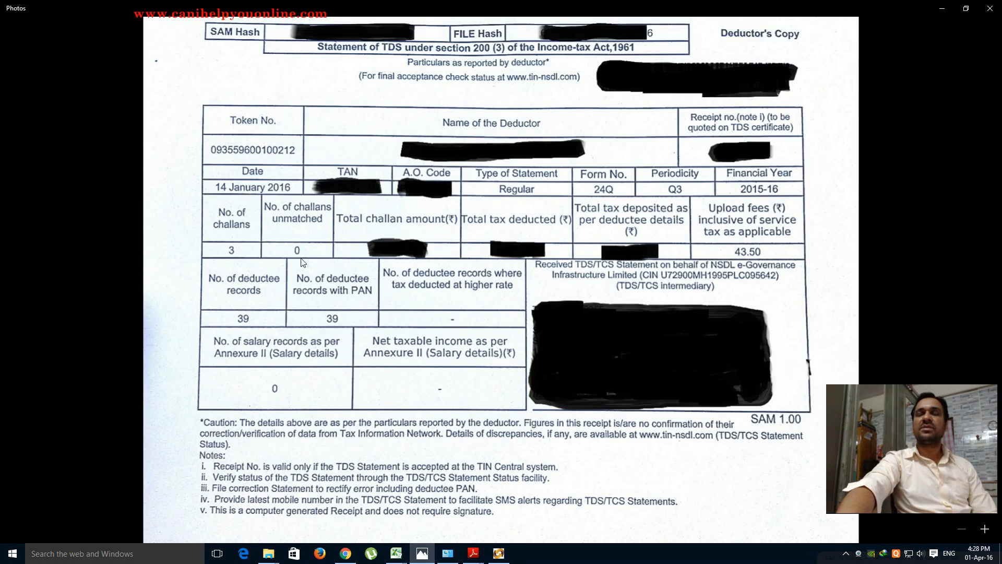
left_click(942, 10)
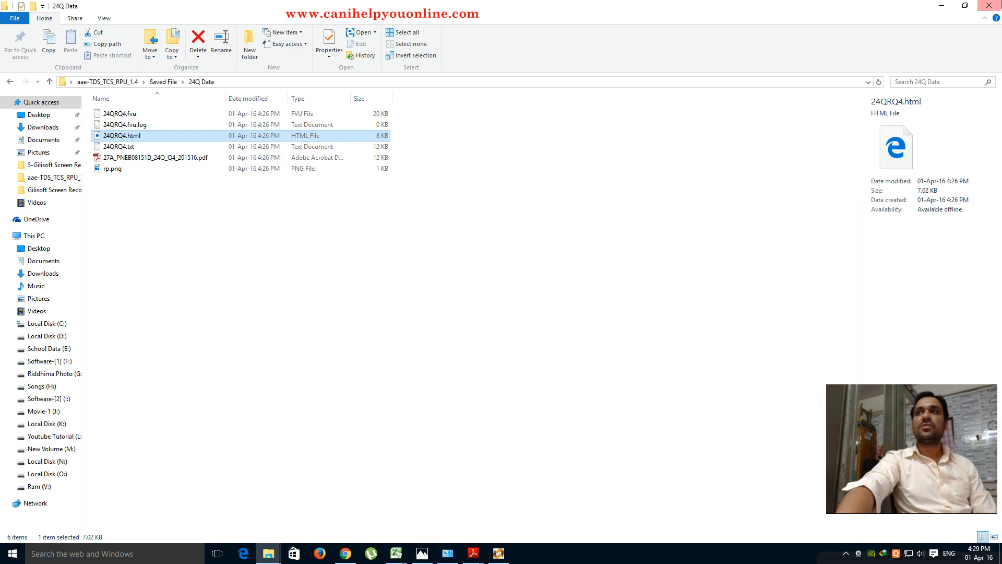
key("super+d")
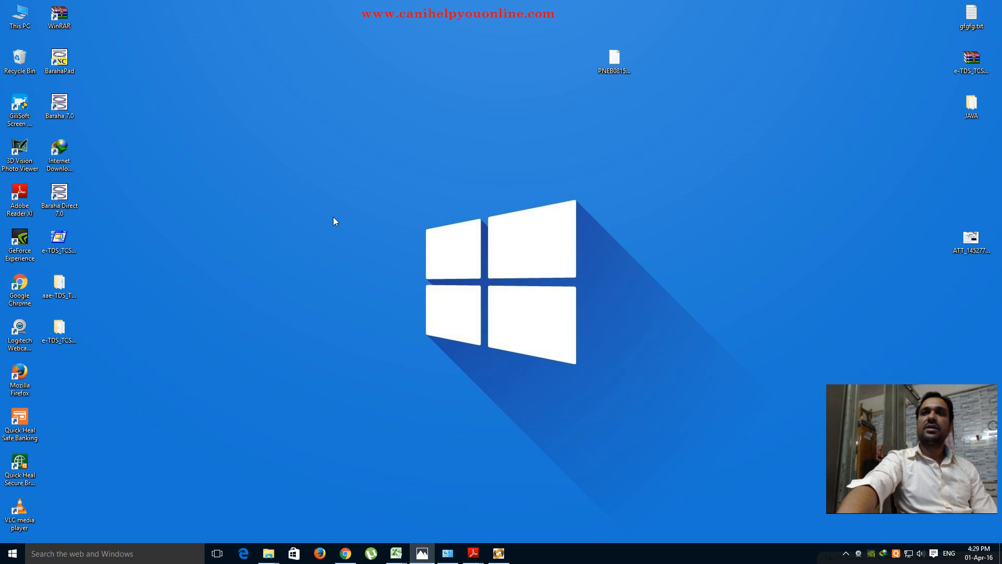